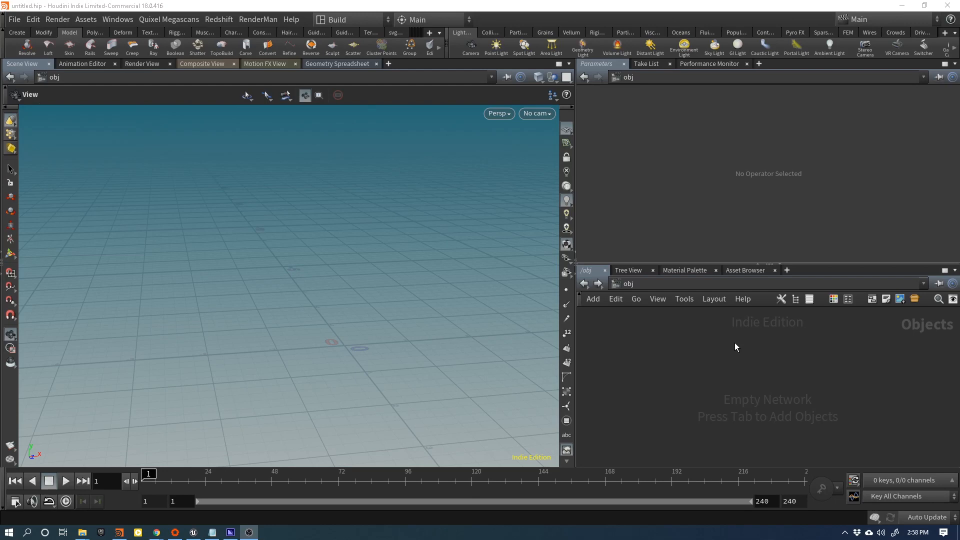
- Add a Geometry object to the empty scene and go inside it
key("Tab")
type("ge")
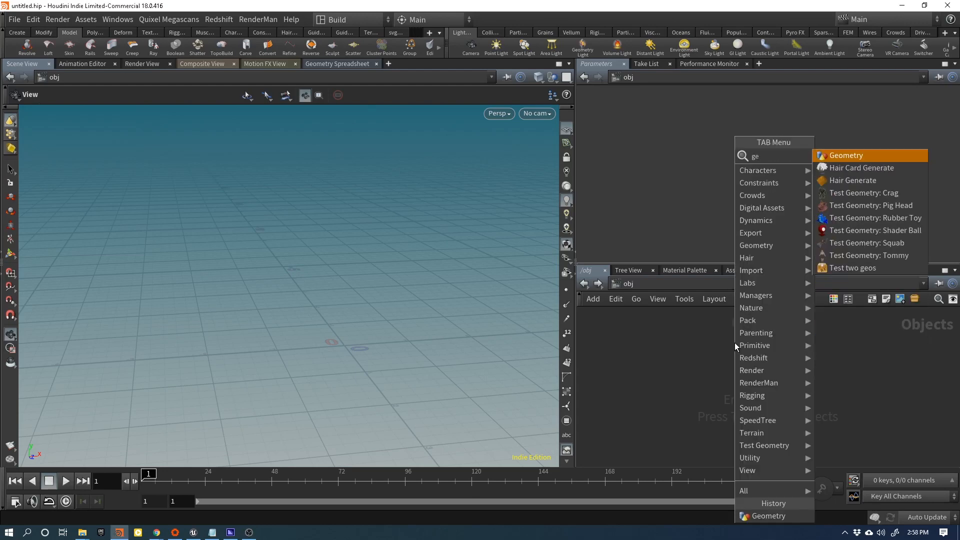
left_click(868, 155)
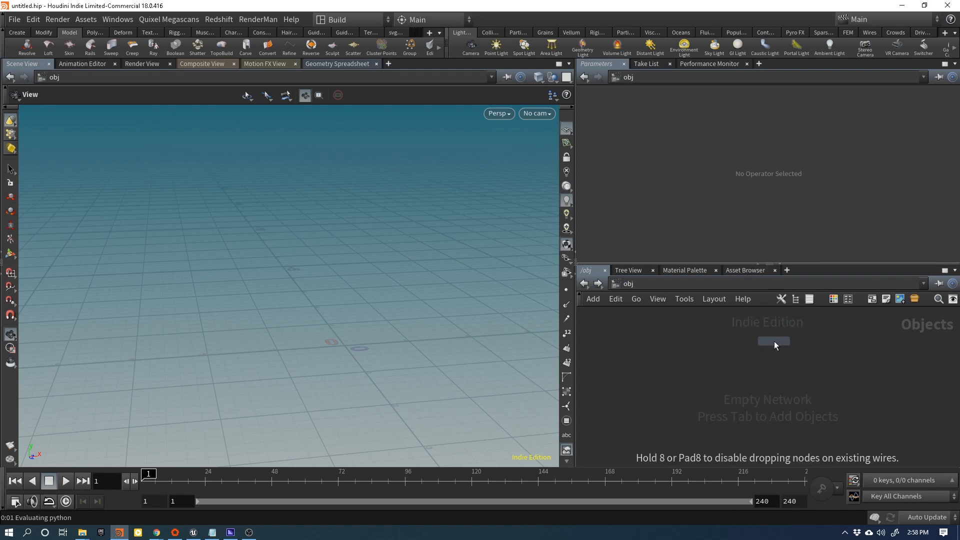
left_click(774, 342)
double_click(774, 342)
- Add the svgsCoffeeTableA digital asset to the geometry network and inspect the table up close
key("Tab")
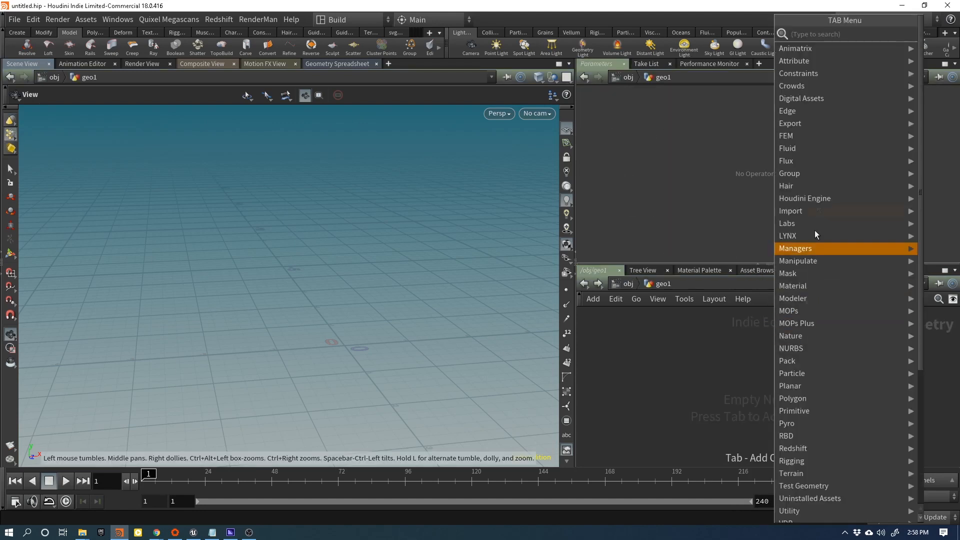
mouse_move(817, 99)
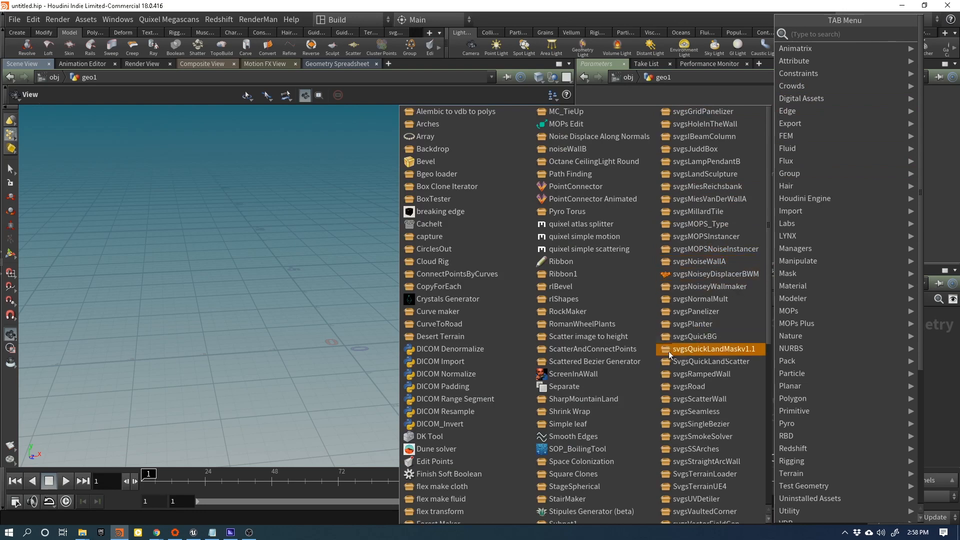
scroll(635, 443, "down", 5)
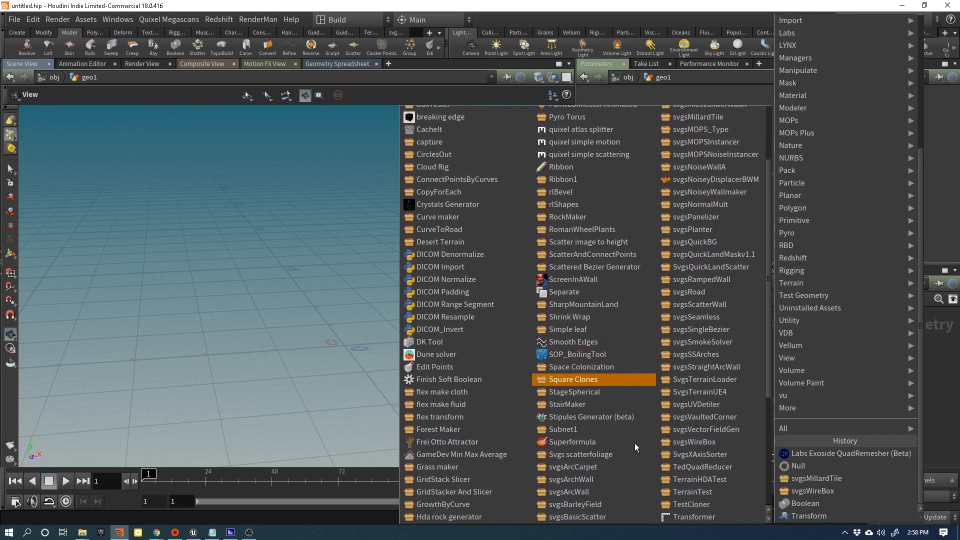
scroll(634, 442, "down", 10)
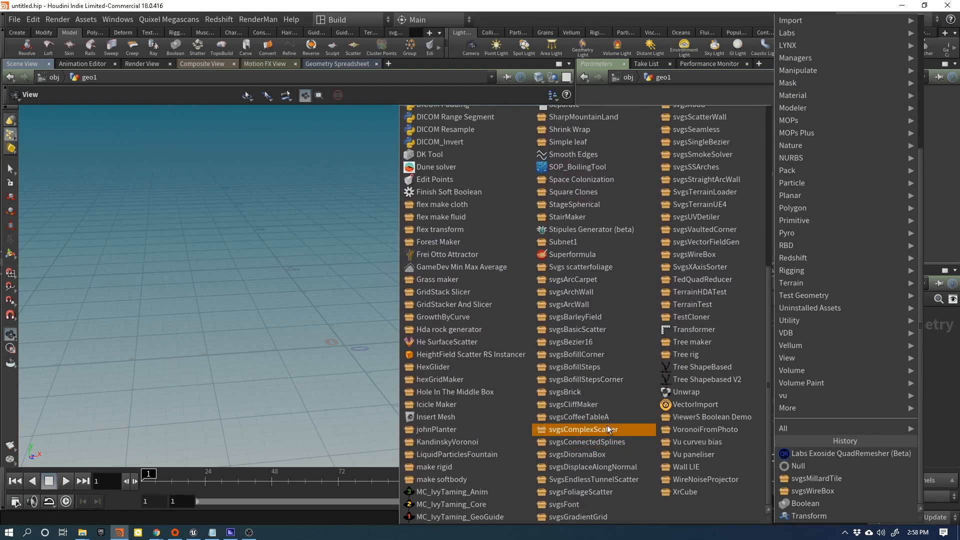
left_click(608, 427)
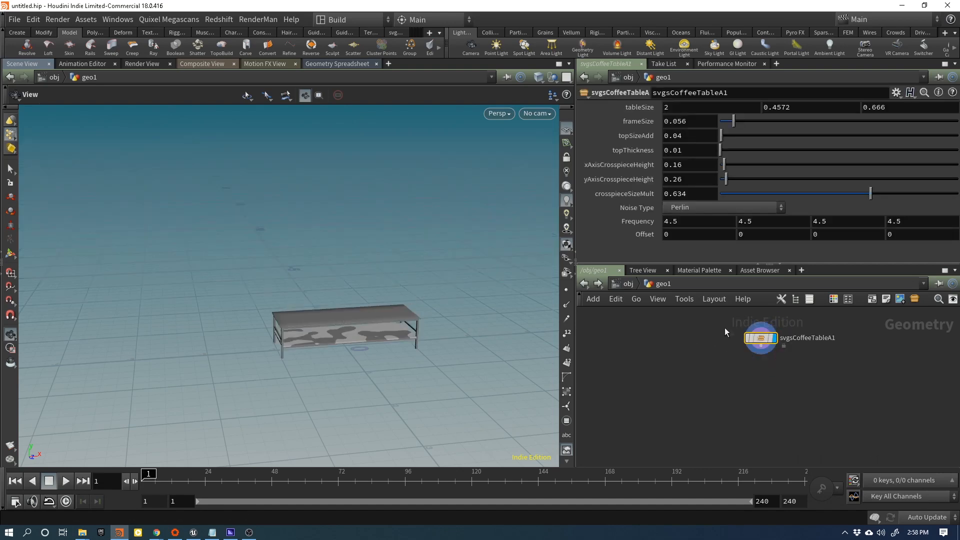
mouse_move(760, 337)
left_click_drag(375, 332, 298, 332)
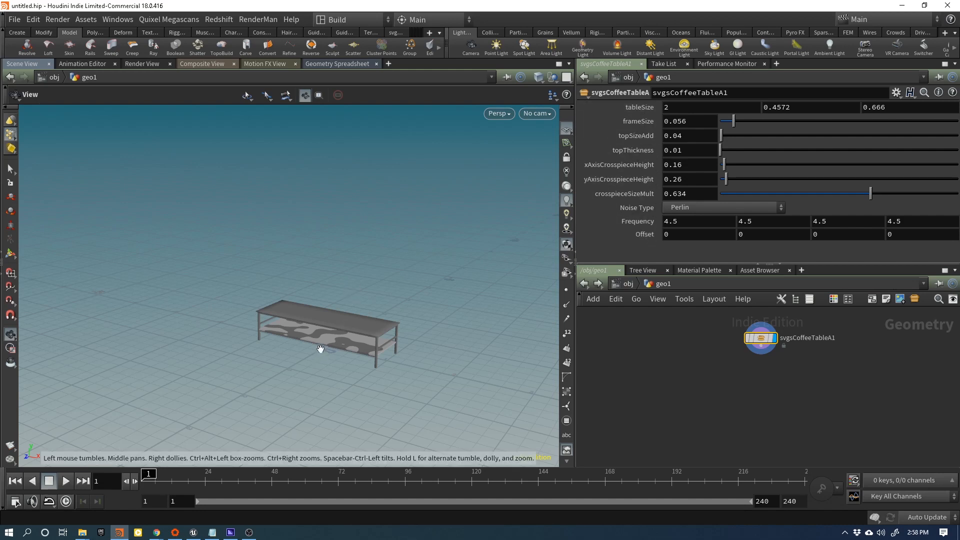
left_click_drag(324, 348, 372, 355)
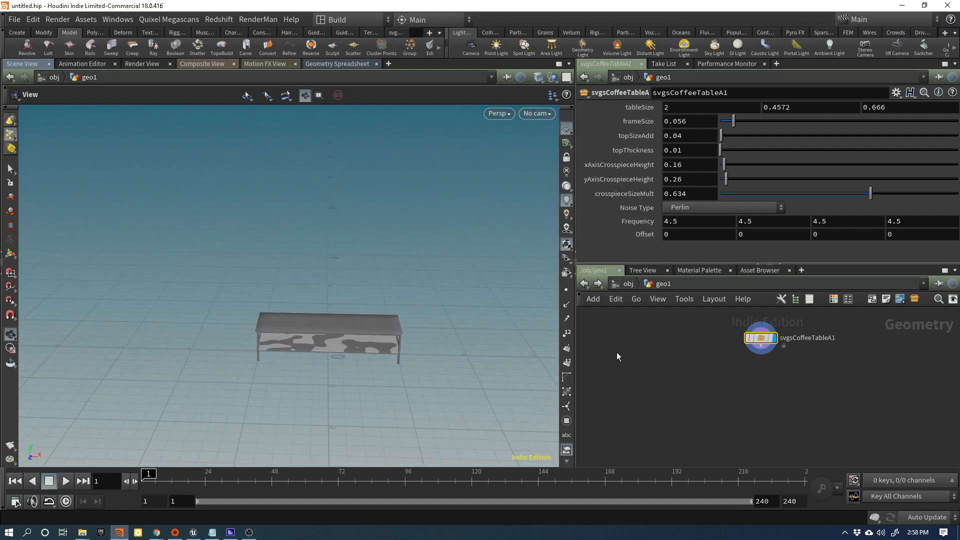
scroll(301, 343, "up", 5)
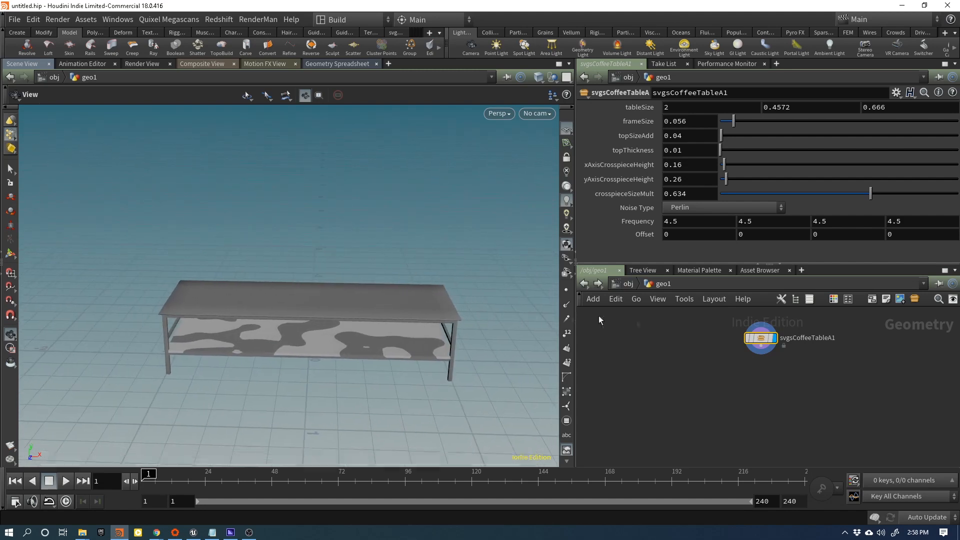
- Look briefly inside the coffee table asset's network, return to geo1, and unlock the asset's contents for editing
double_click(760, 339)
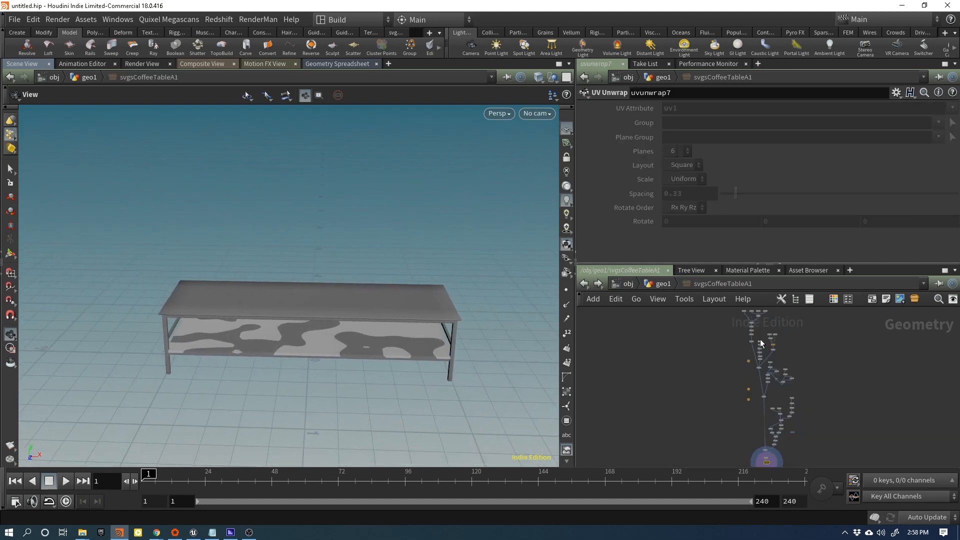
left_click(655, 286)
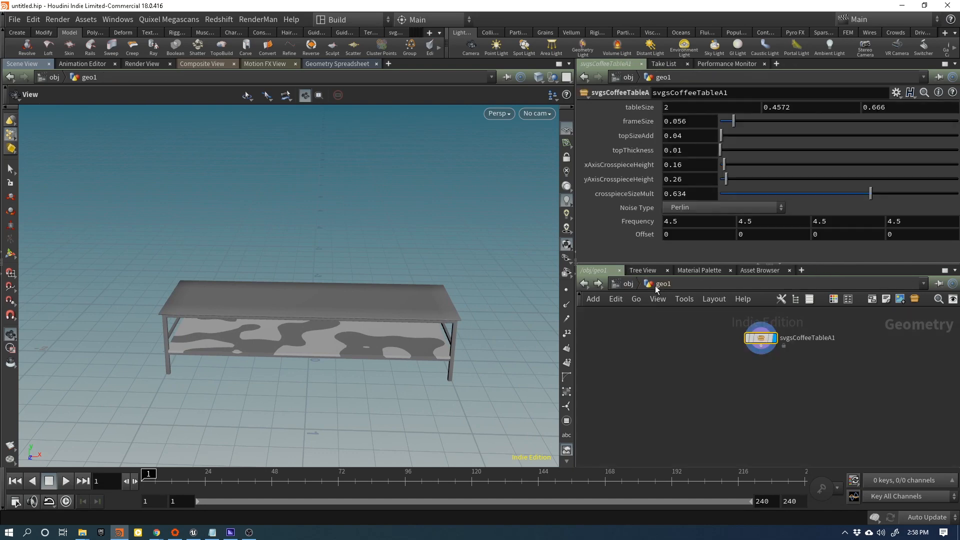
right_click(761, 338)
left_click(799, 481)
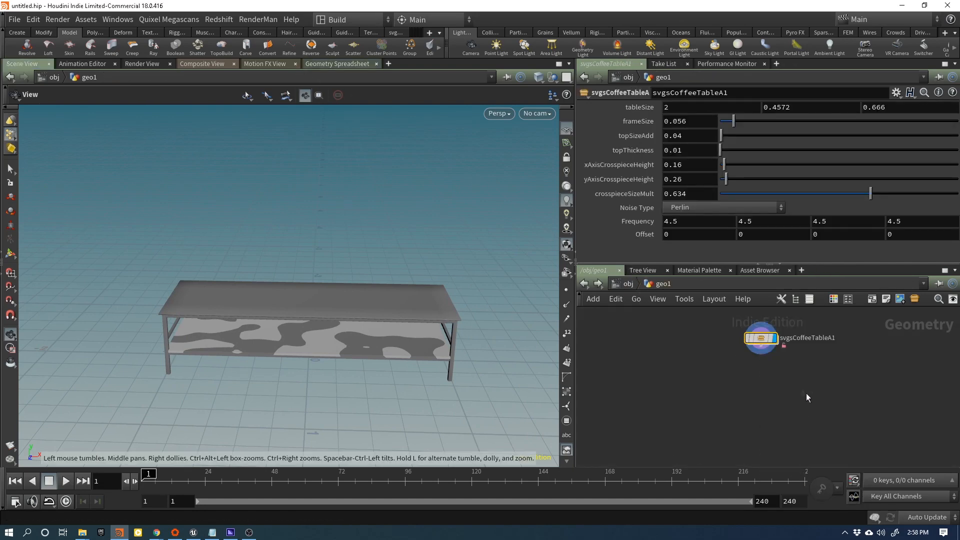
- Examine the node network inside the unlocked coffee table asset from its first boxes down to the booleans, then return to geo1
double_click(763, 340)
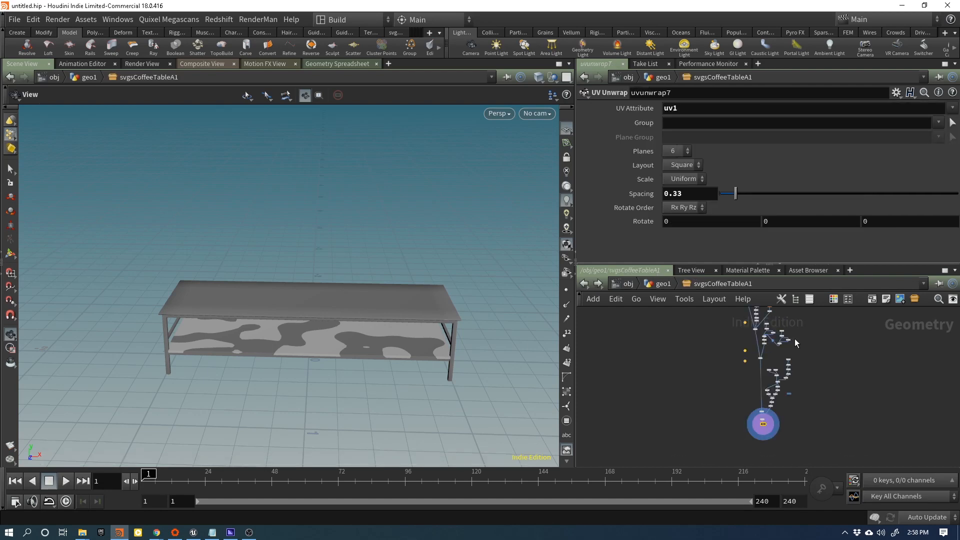
scroll(773, 344, "up", 5)
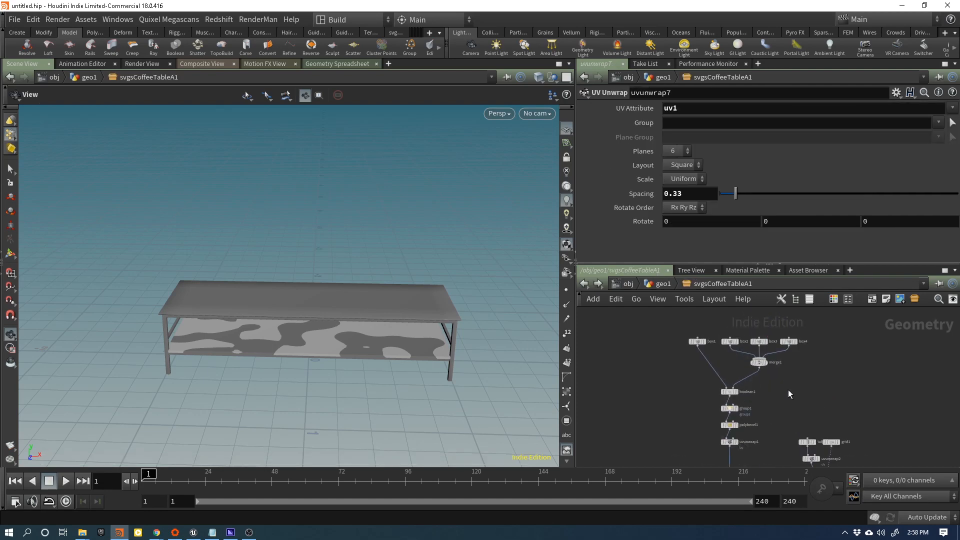
middle_click_drag(786, 397, 788, 385)
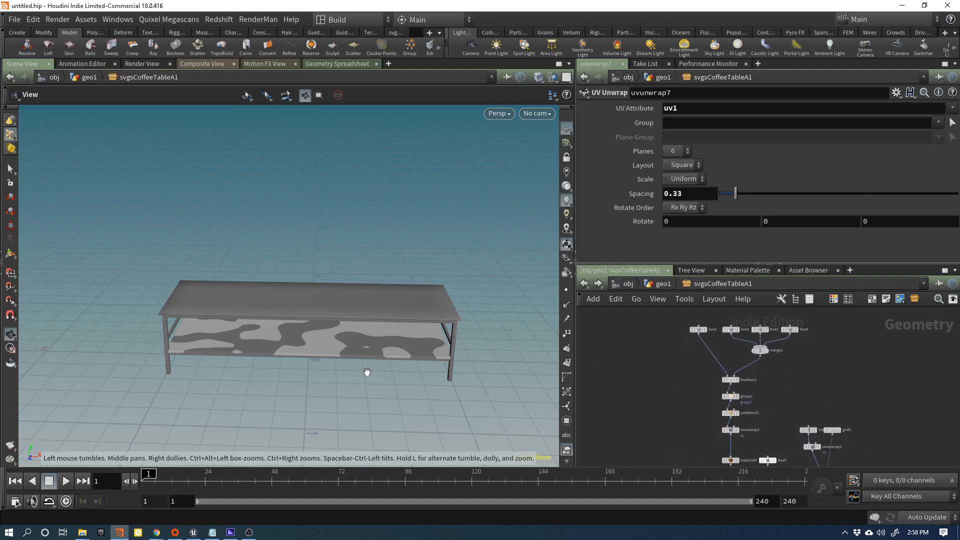
left_click_drag(385, 364, 388, 320)
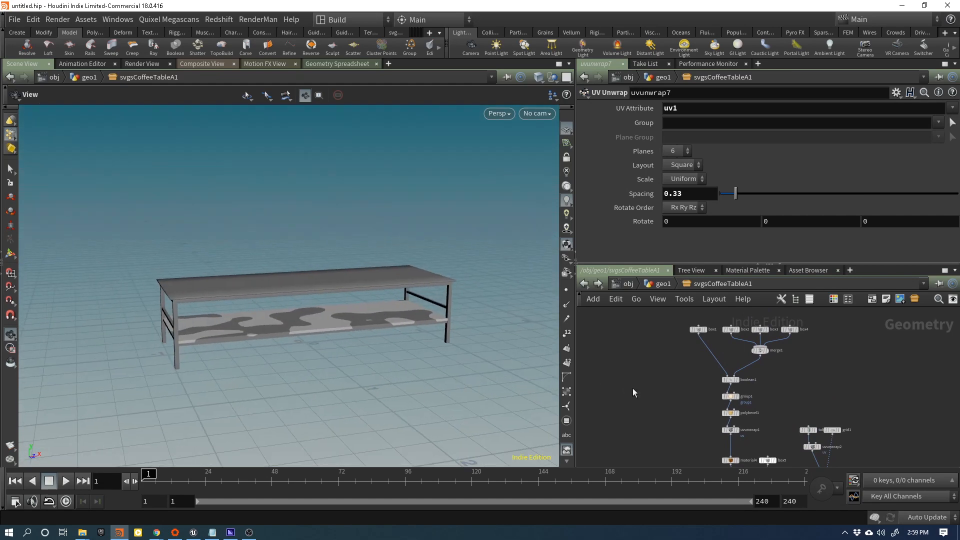
middle_click_drag(682, 402, 673, 323)
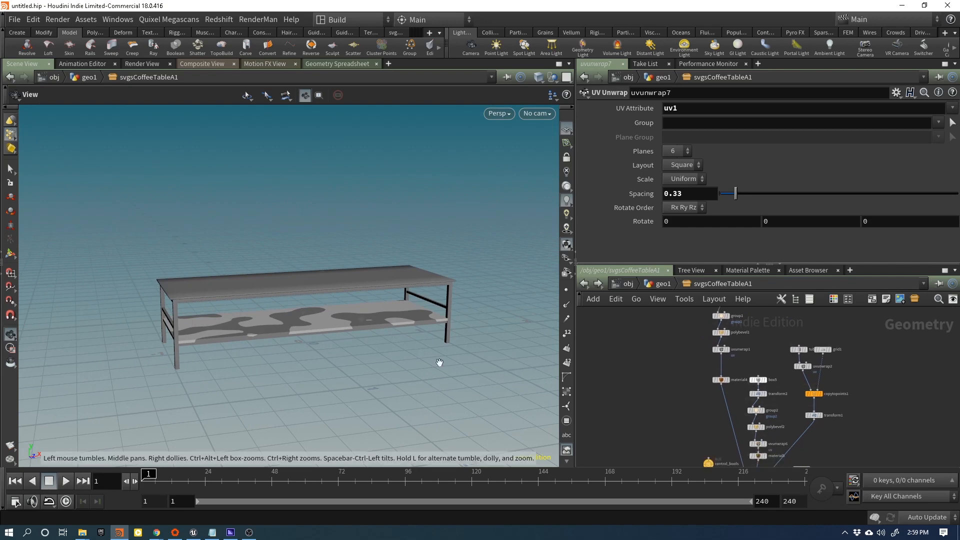
middle_click_drag(670, 425, 622, 346)
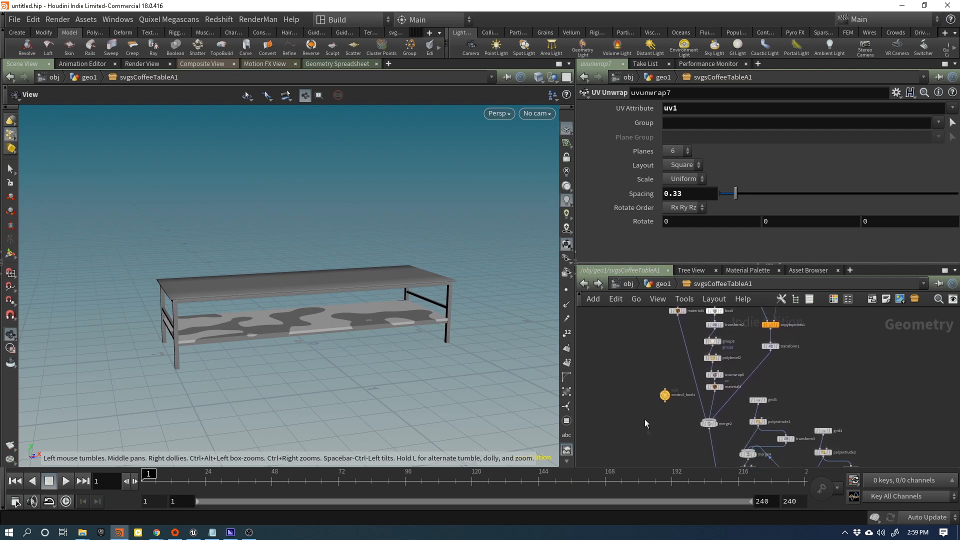
middle_click_drag(644, 419, 633, 364)
middle_click_drag(669, 425, 664, 383)
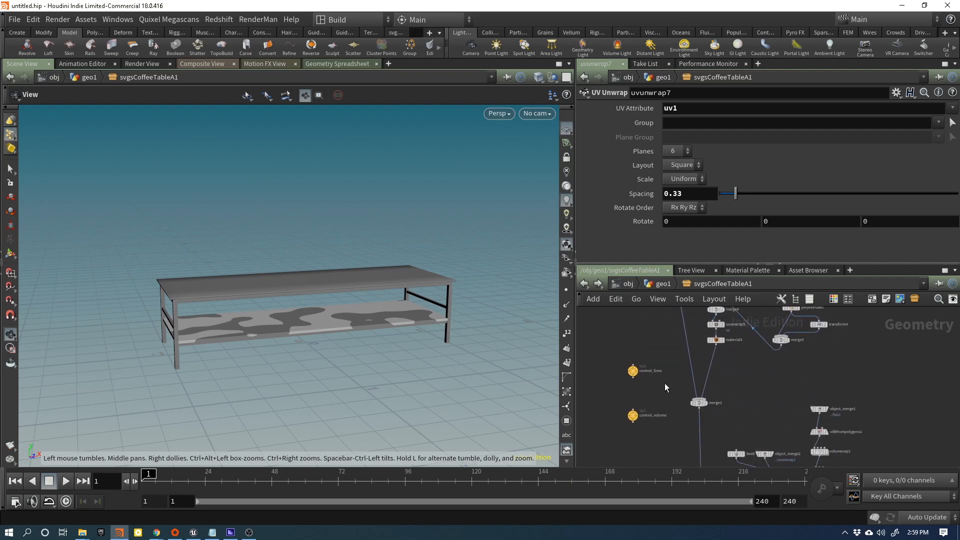
middle_click_drag(675, 430, 670, 399)
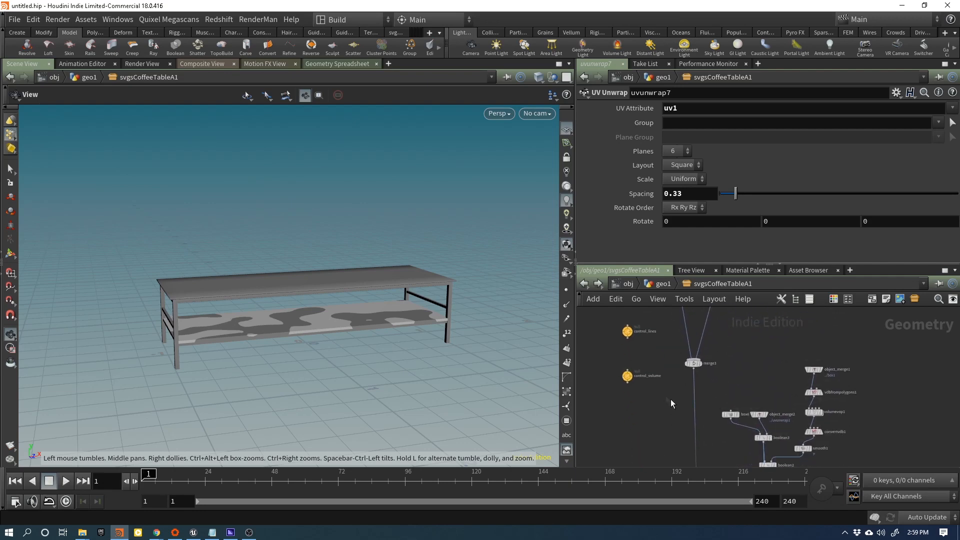
middle_click_drag(675, 364, 680, 362)
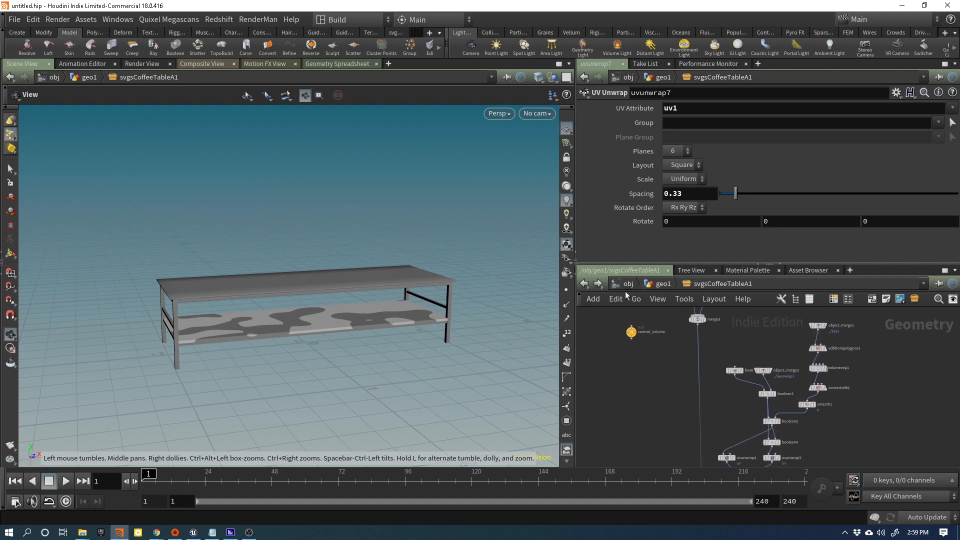
left_click(659, 284)
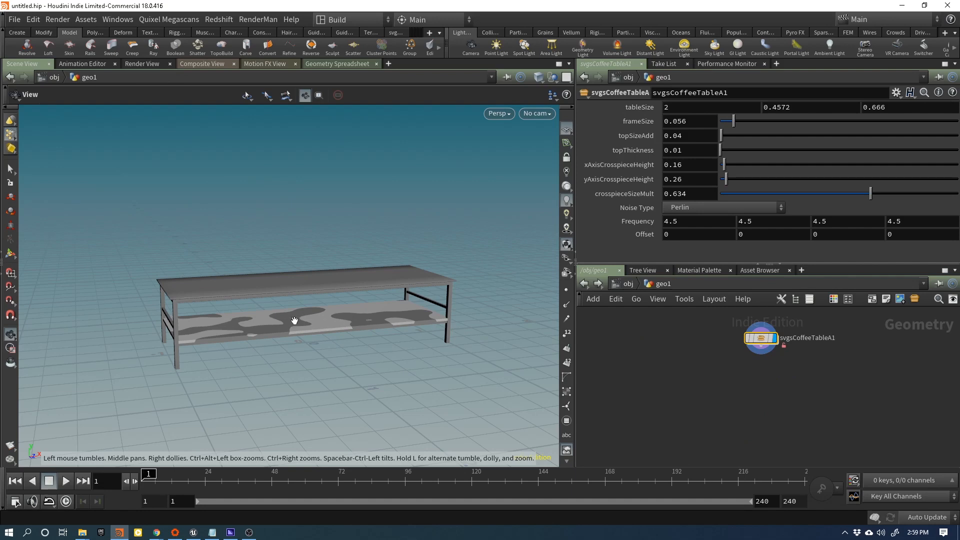
- Try a depth of 0.2 for the coffee table's third tableSize value, then set it to 2
left_click_drag(300, 322, 212, 329)
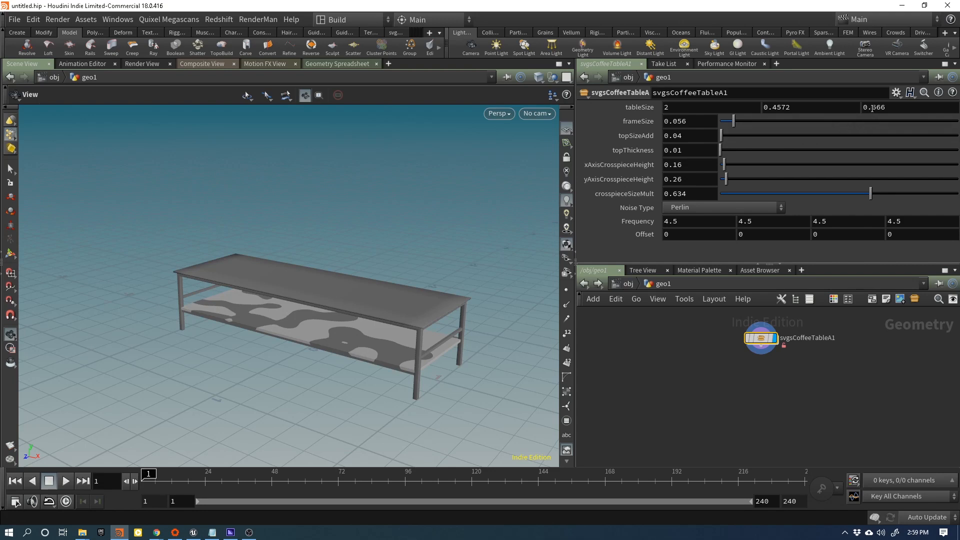
left_click_drag(872, 107, 883, 110)
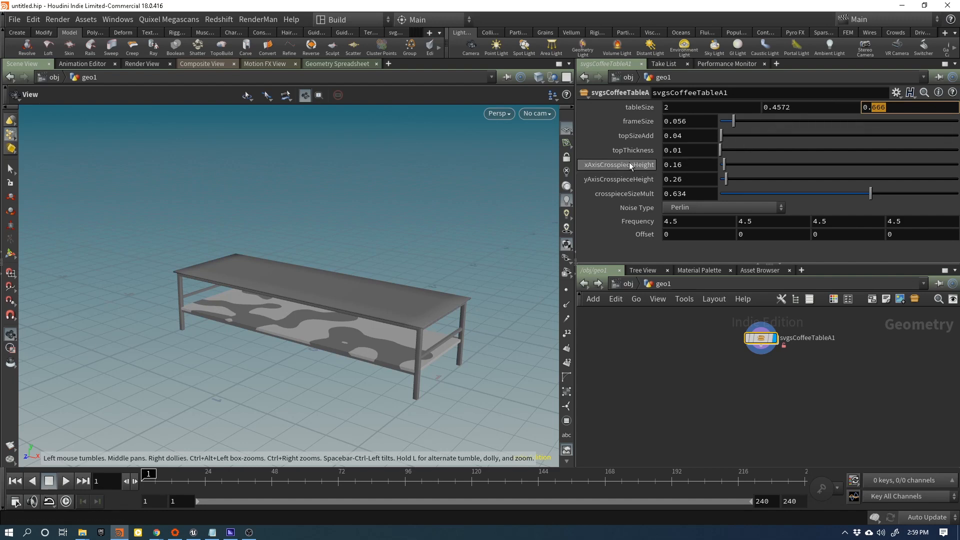
type("2")
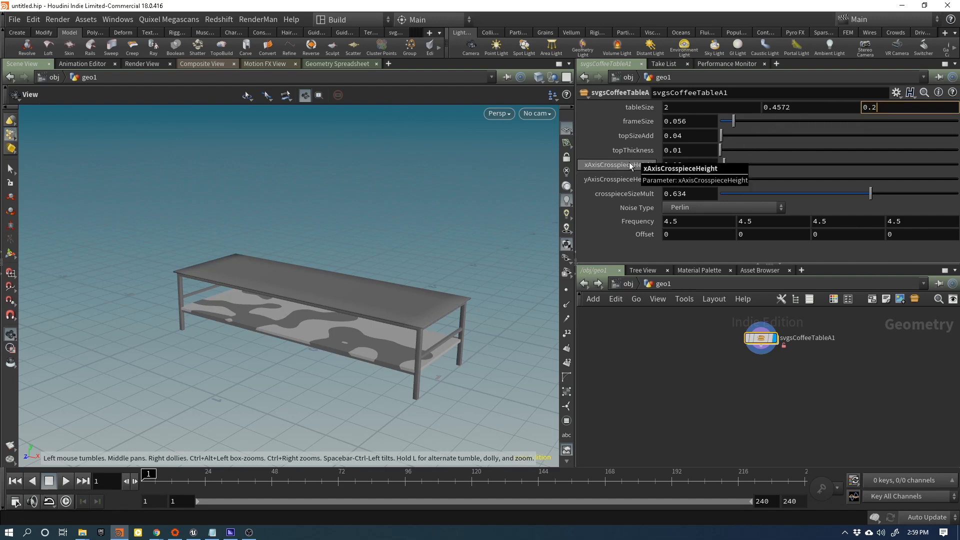
key("Return")
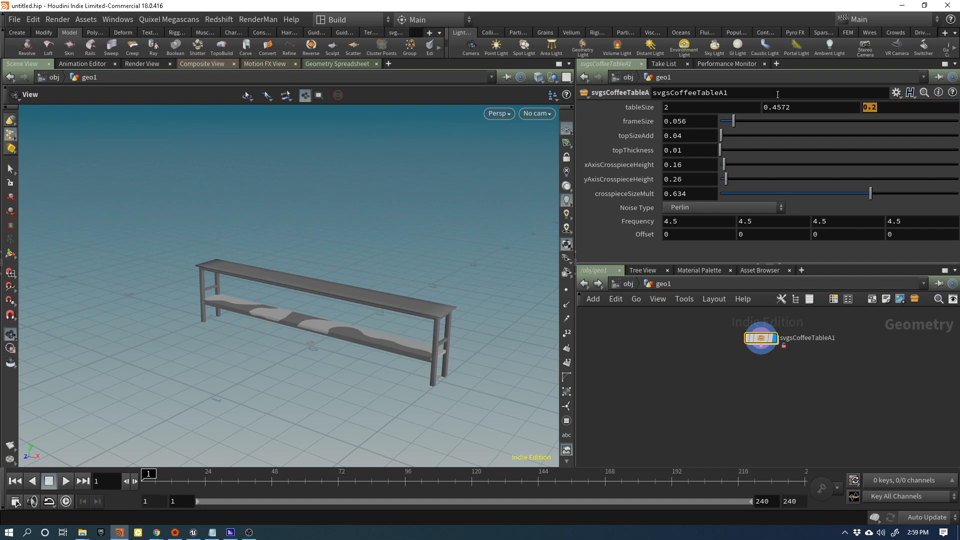
key("Return")
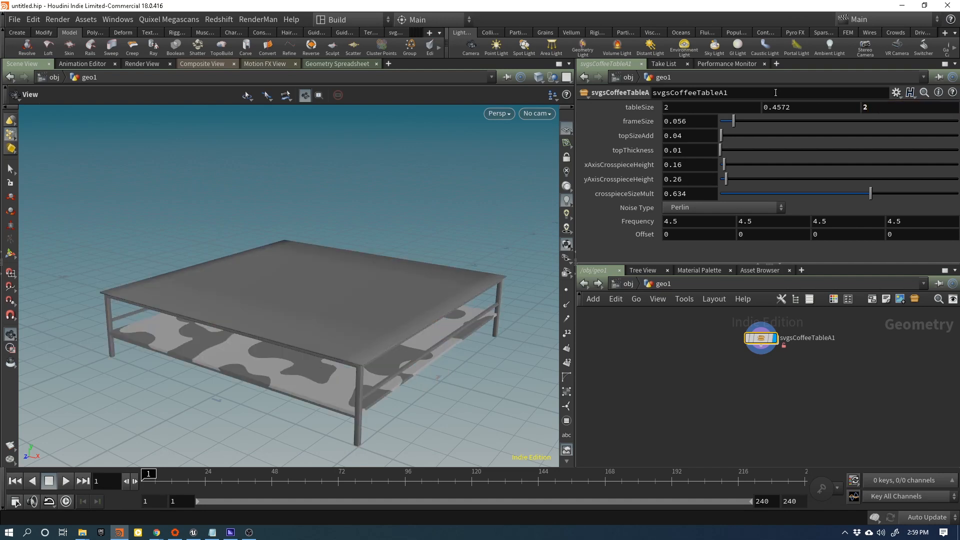
- Inspect the resized table, then compare its uv1 and uv layouts in the UV view, ending on uv
left_click_drag(302, 282, 440, 290)
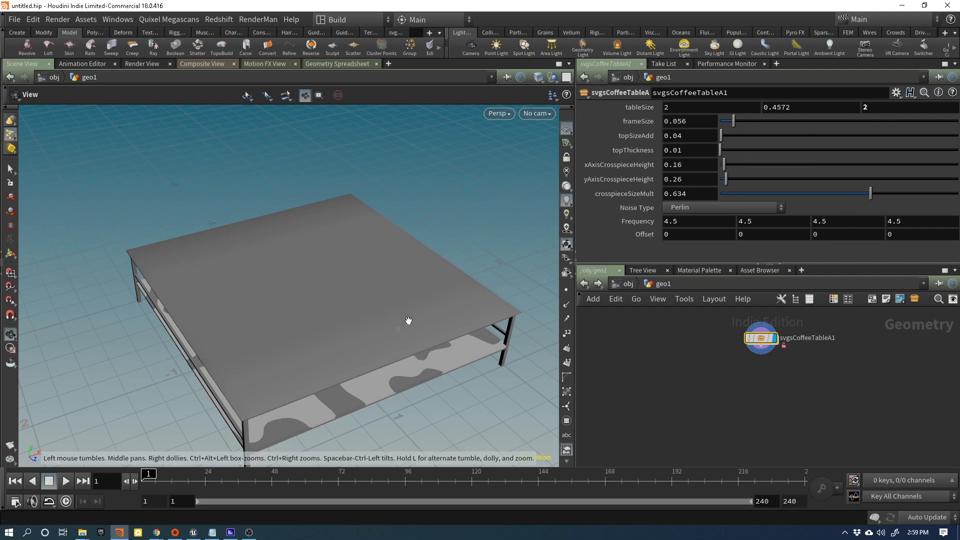
left_click_drag(342, 365, 250, 326)
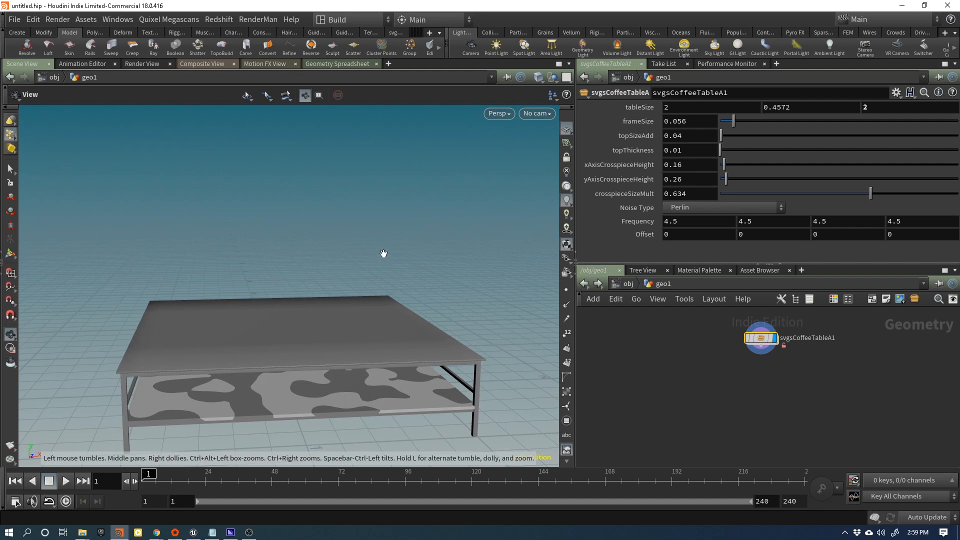
key("space+5")
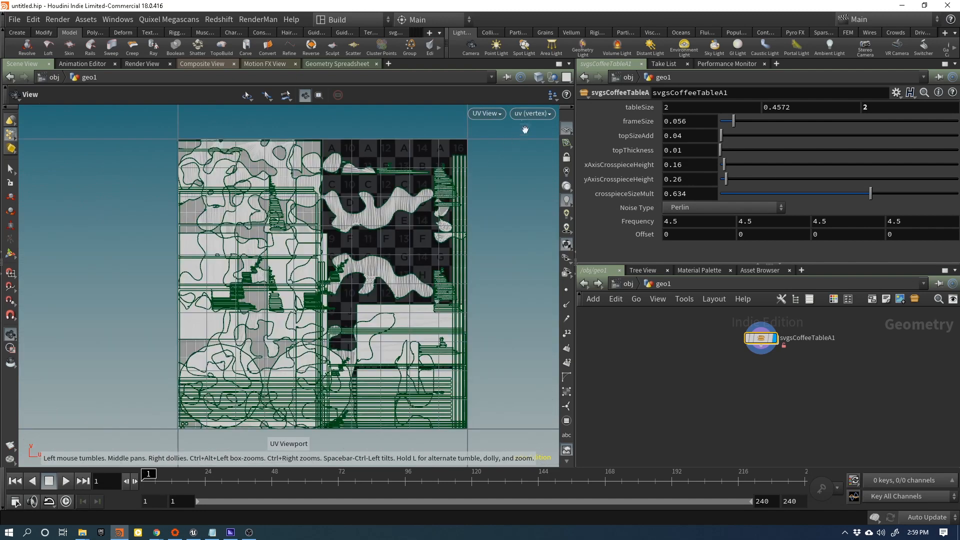
left_click(533, 114)
left_click(530, 163)
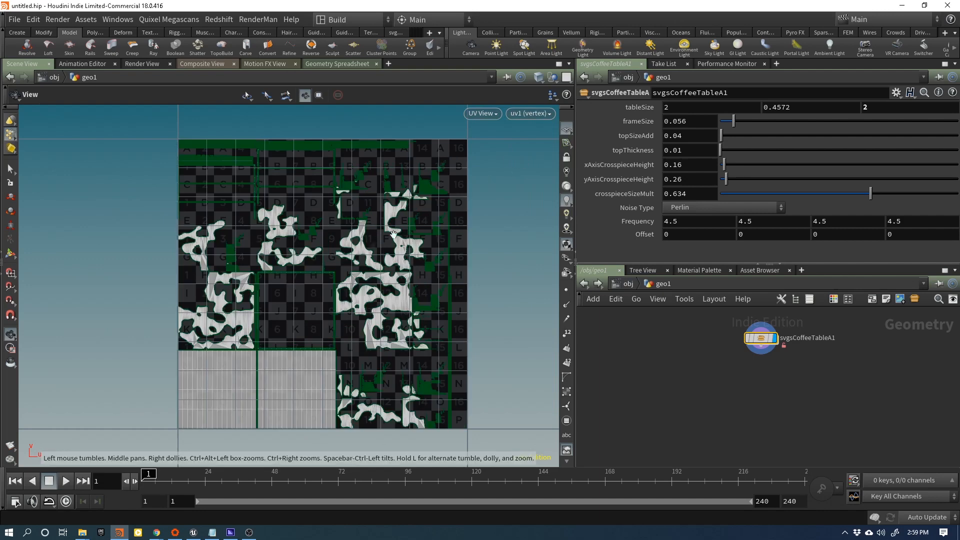
left_click(531, 115)
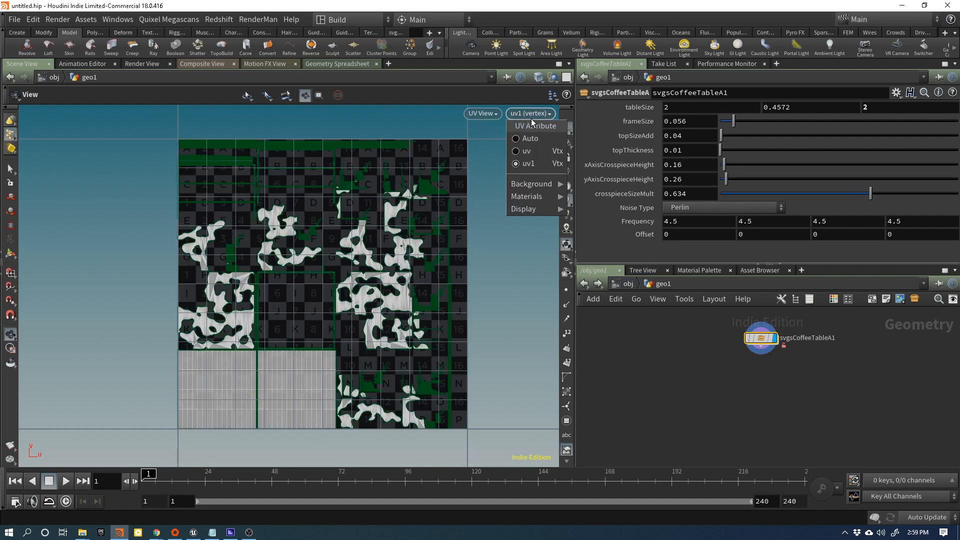
left_click(544, 151)
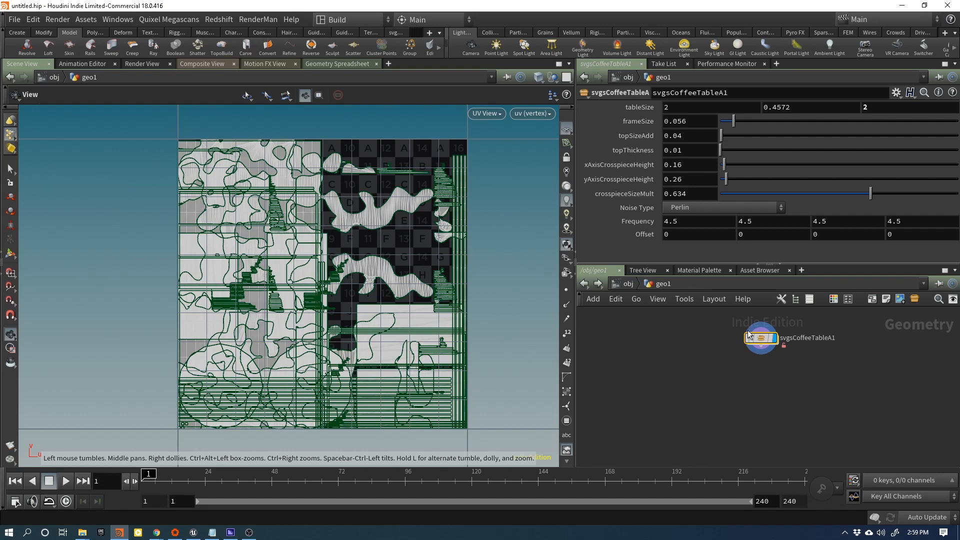
- Set the coffee table's first tableSize value to 1, then compare its uv1 and uv layouts, ending on uv
type("1")
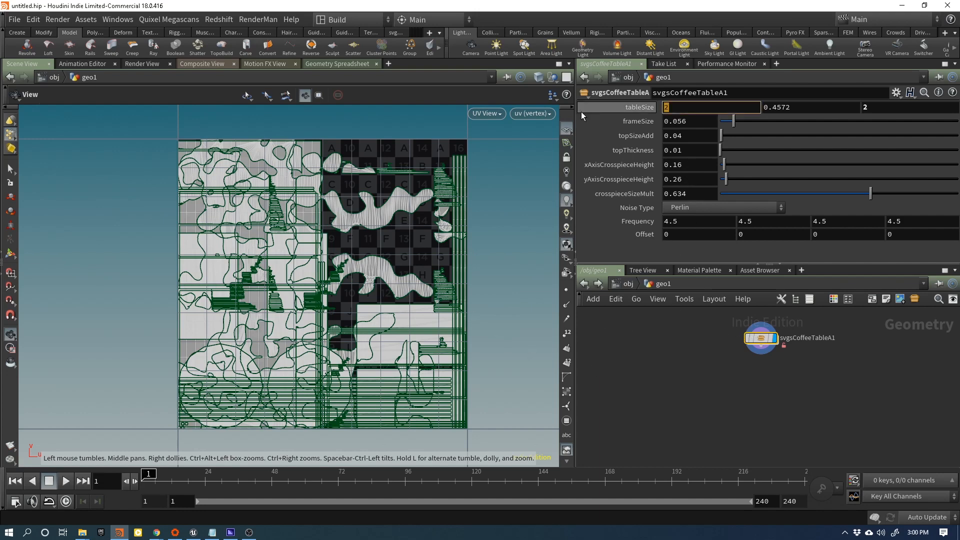
key("Return")
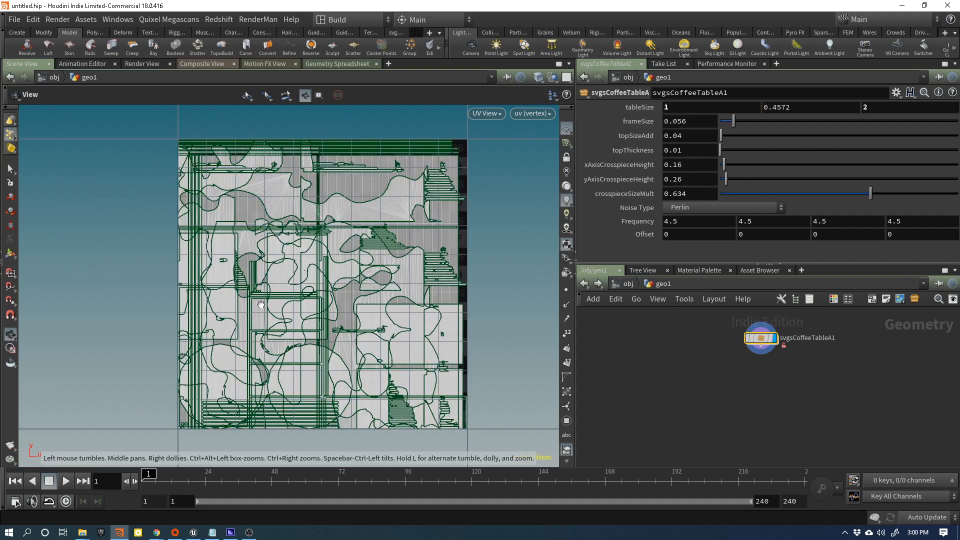
left_click(533, 114)
left_click(531, 164)
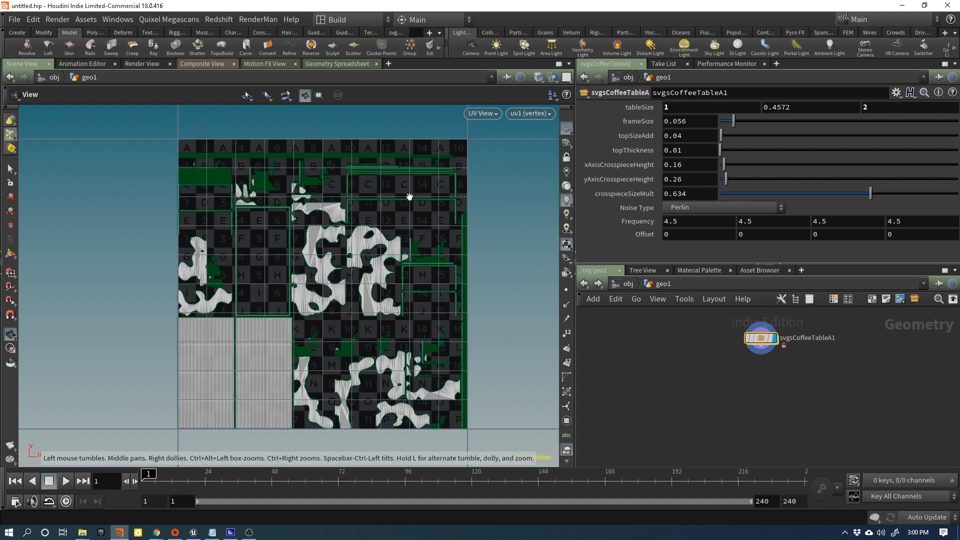
left_click(530, 113)
left_click(542, 152)
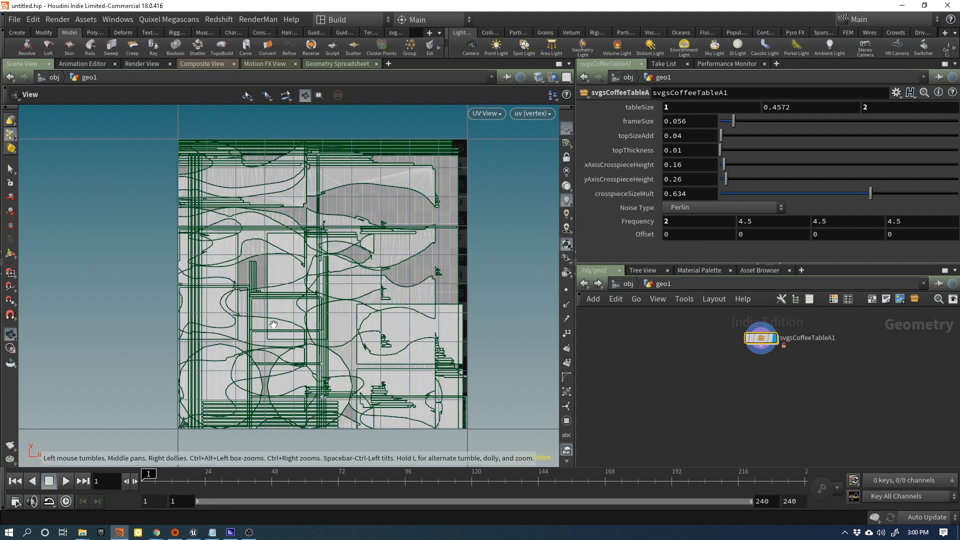
- Return to the perspective view of the table and set the second noise Frequency value to 2
key("space+1")
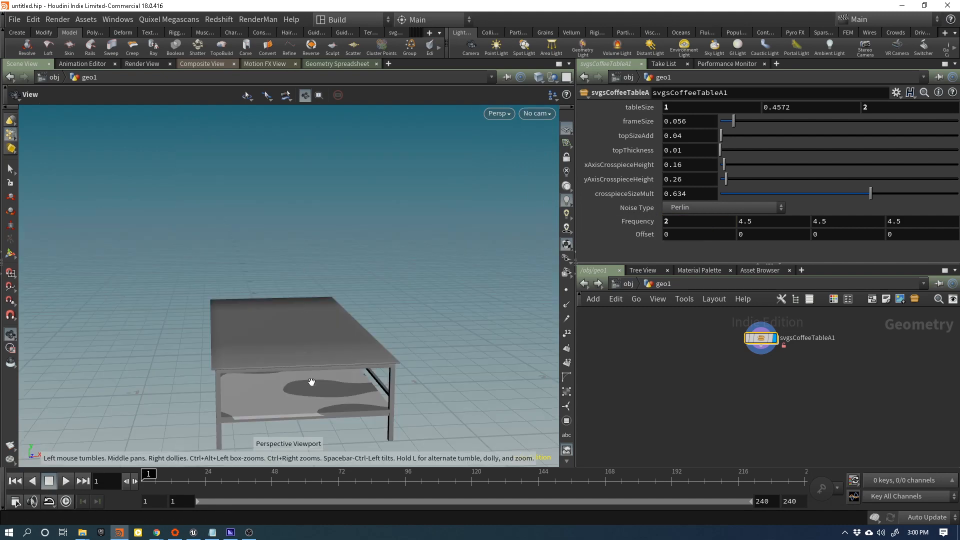
left_click_drag(310, 381, 159, 363)
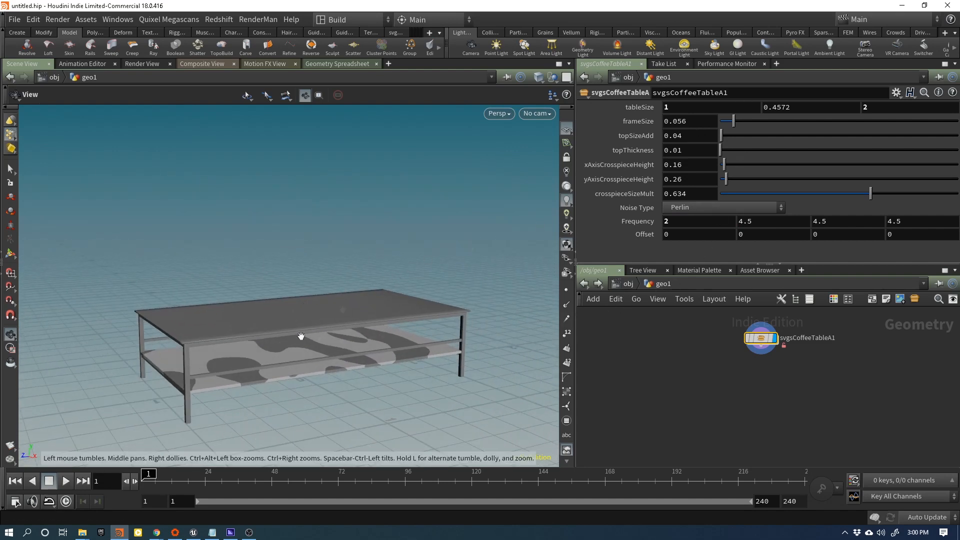
left_click(760, 224)
type("2")
key("Return")
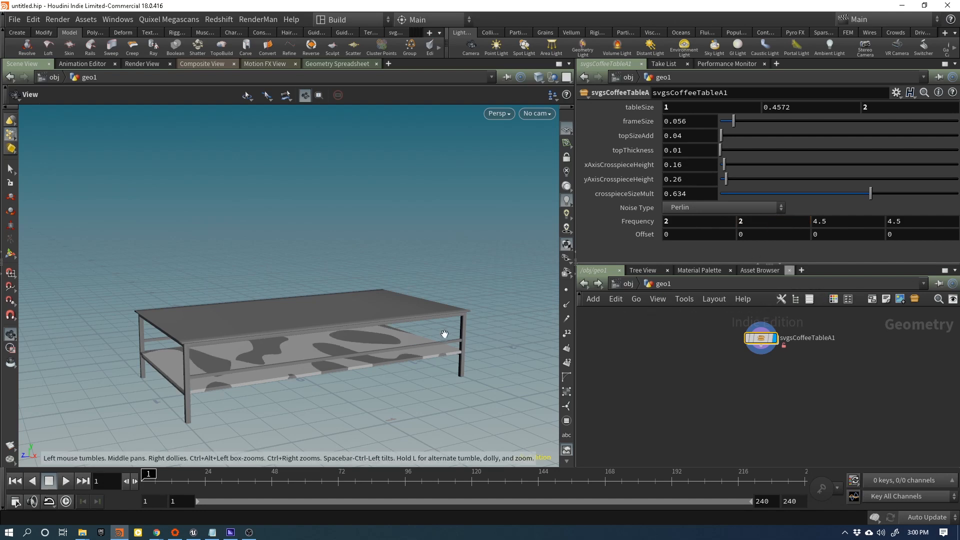
- Set the third noise Frequency value to 23, inspect the lower shelf's pattern, and set the first Frequency value to 3
left_click_drag(409, 345, 332, 351)
left_click(823, 224)
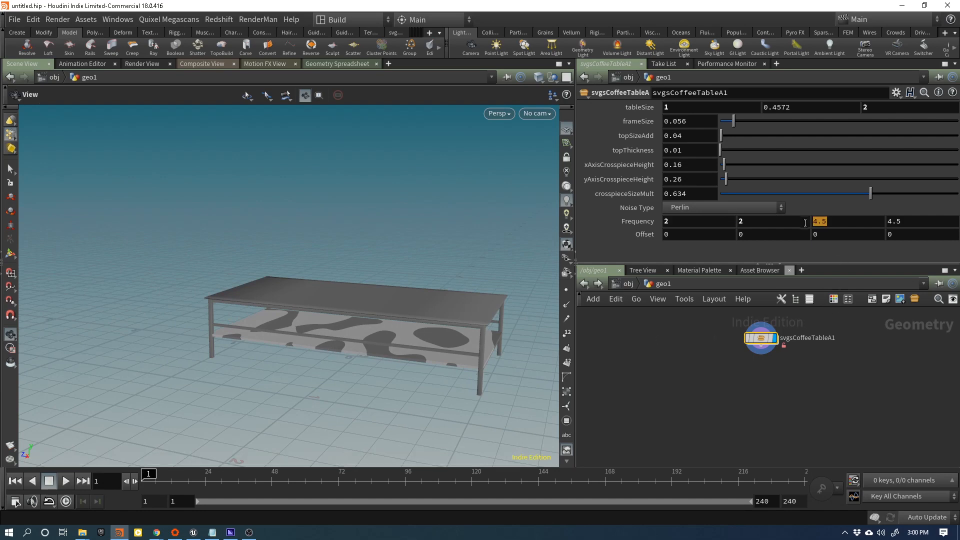
type("23")
key("Return")
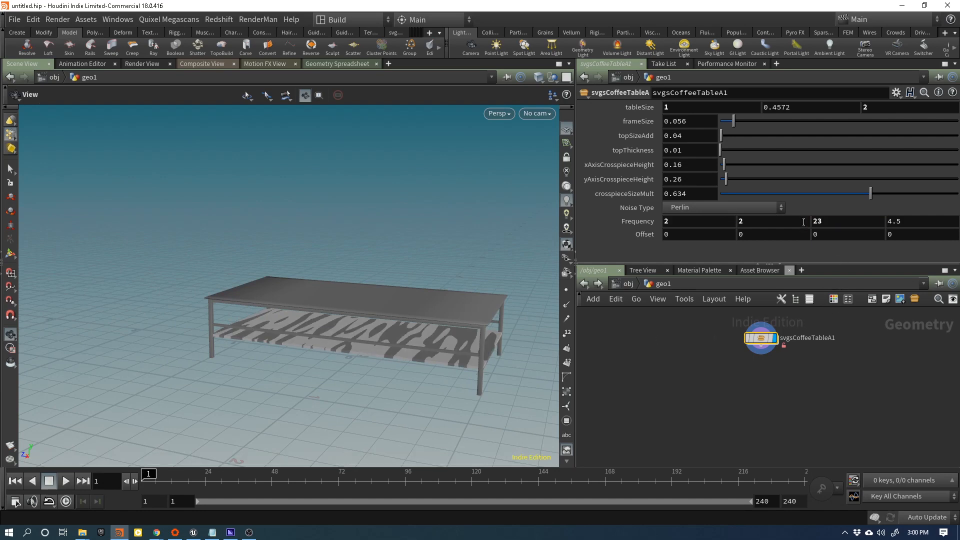
left_click_drag(264, 332, 301, 336)
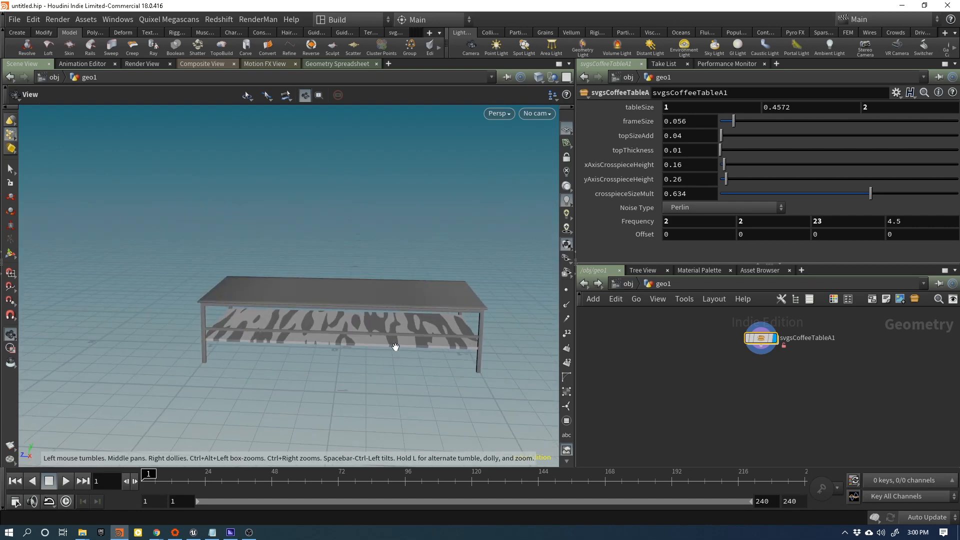
middle_click_drag(396, 346, 350, 348)
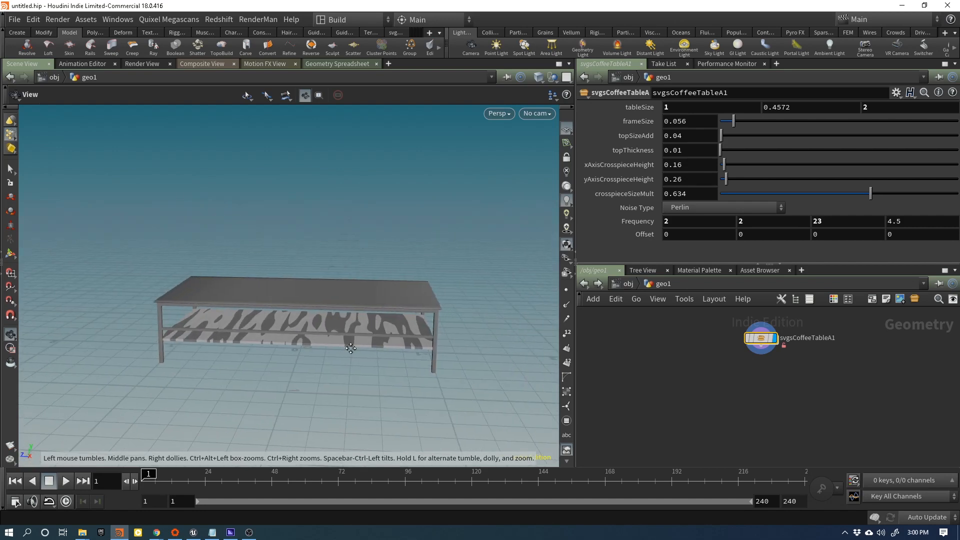
left_click(702, 221)
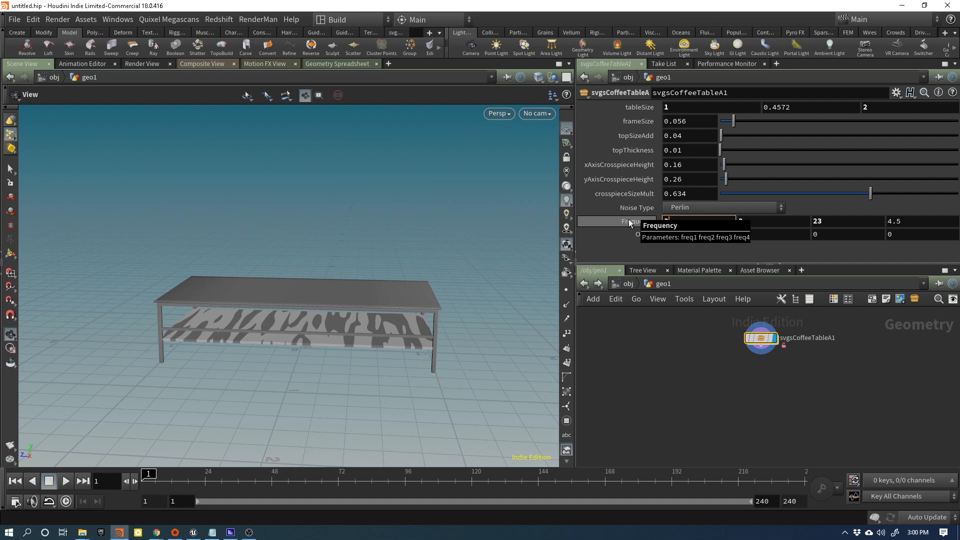
key("Return")
- Try the Worley/Cellular | F1 noise type on the shelf, then set it to Perlin | Flow and inspect the pattern up close
left_click(727, 205)
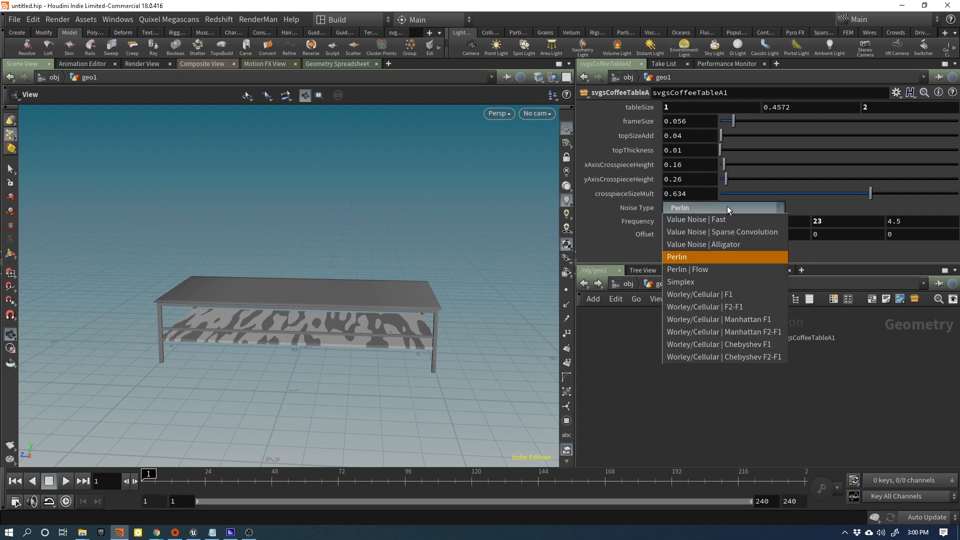
left_click(728, 294)
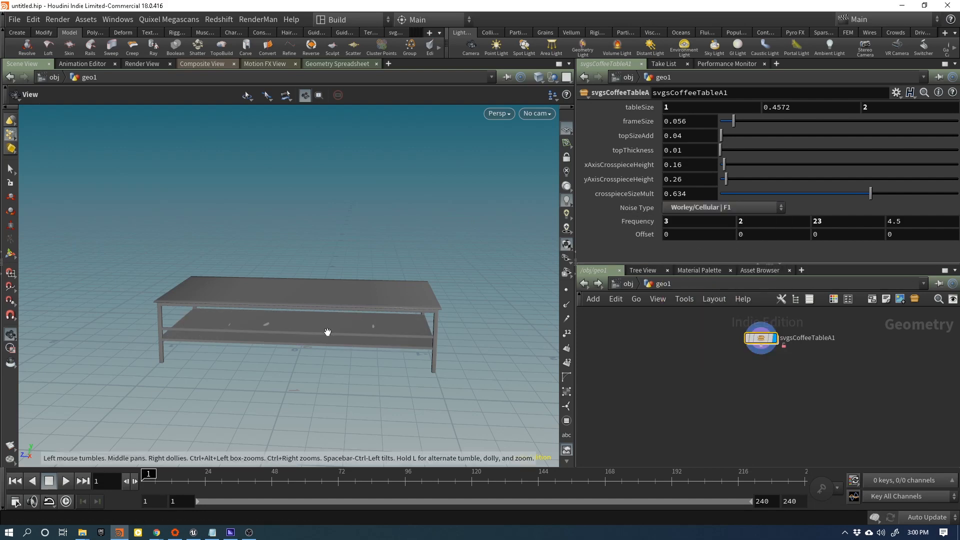
left_click_drag(296, 334, 334, 336)
left_click(710, 208)
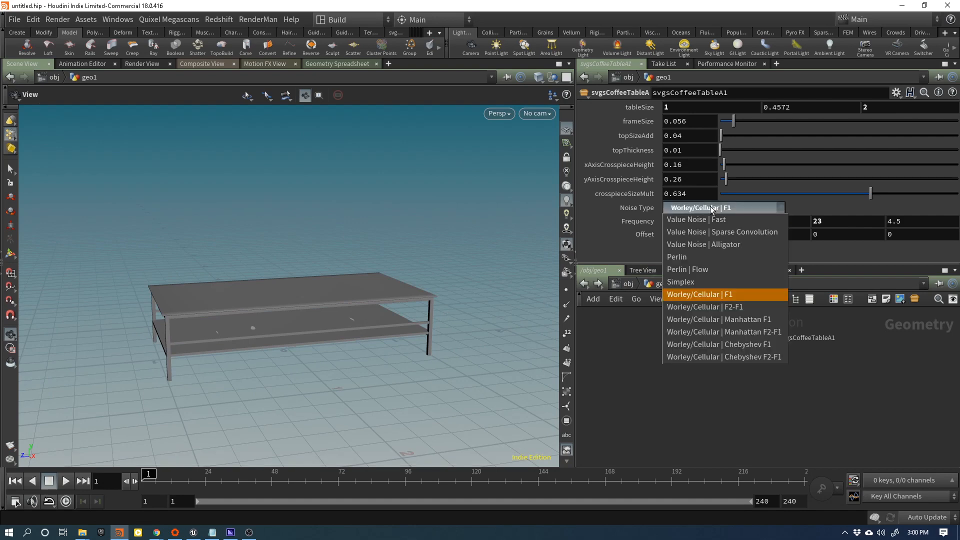
left_click(712, 269)
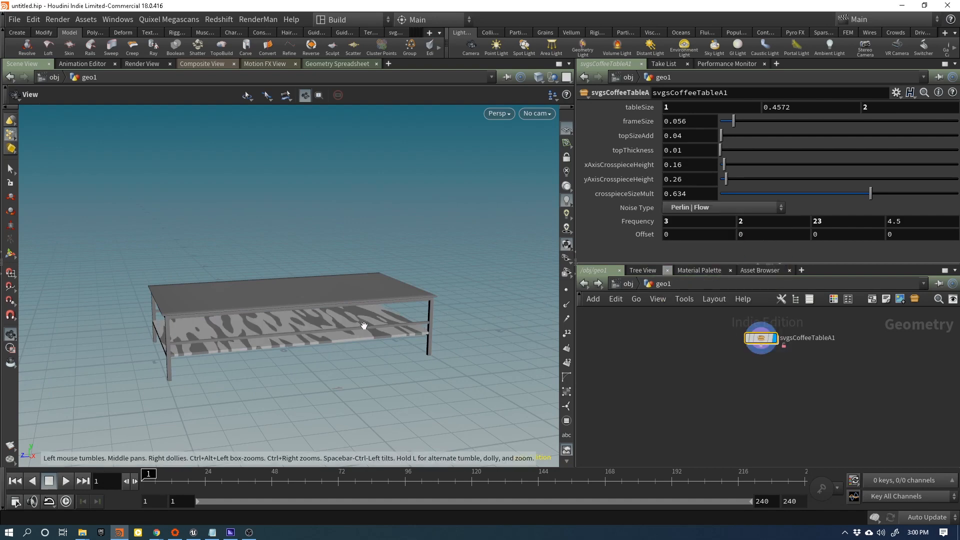
left_click_drag(364, 325, 285, 325)
right_click_drag(285, 325, 463, 296)
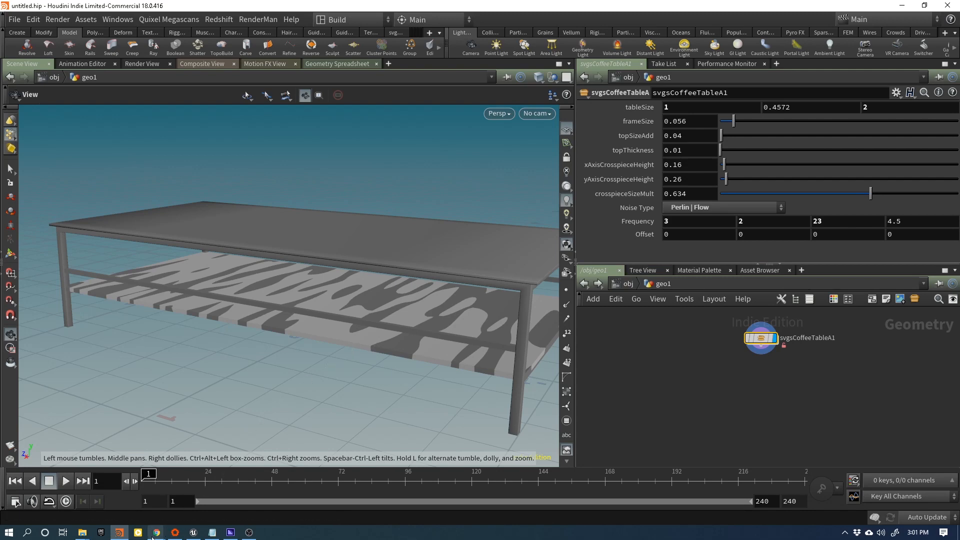
- Switch to Google Chrome, open sidefx.com, and go to the Houdini Engine plug-ins page
mouse_move(153, 538)
right_click(156, 532)
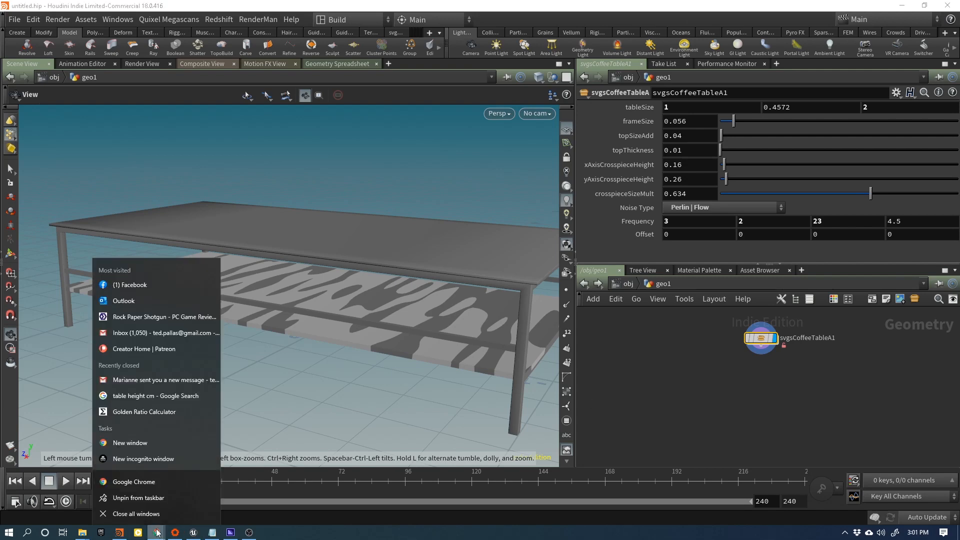
left_click(141, 482)
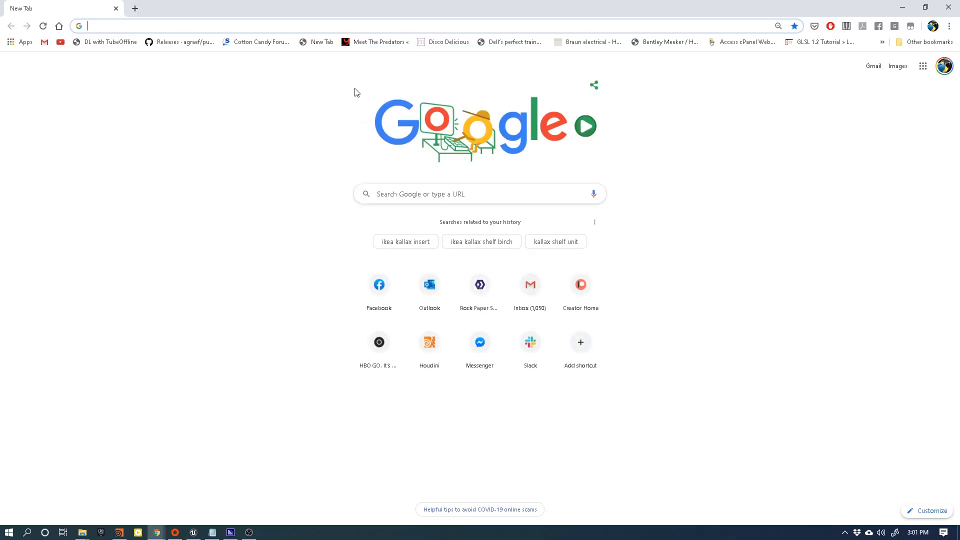
type("sidefx.com")
key("Return")
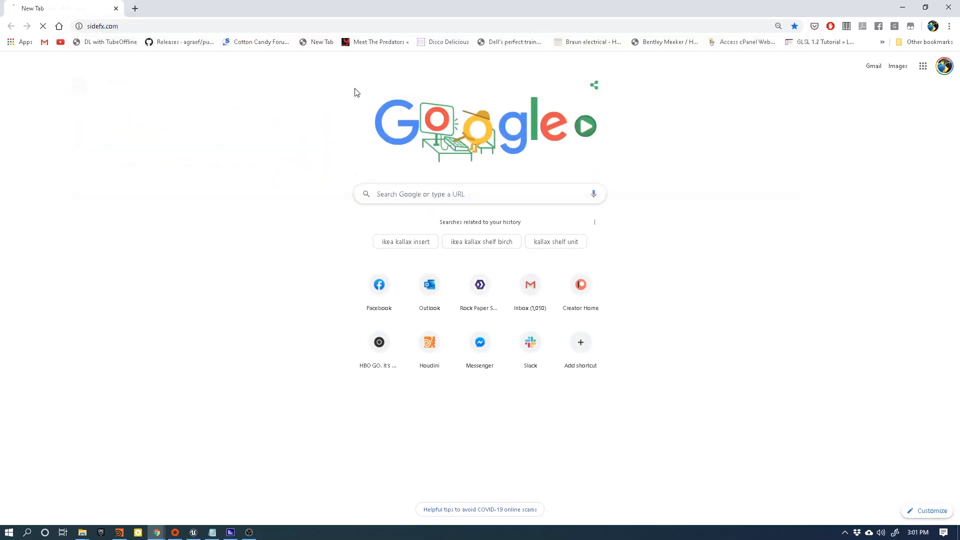
mouse_move(274, 70)
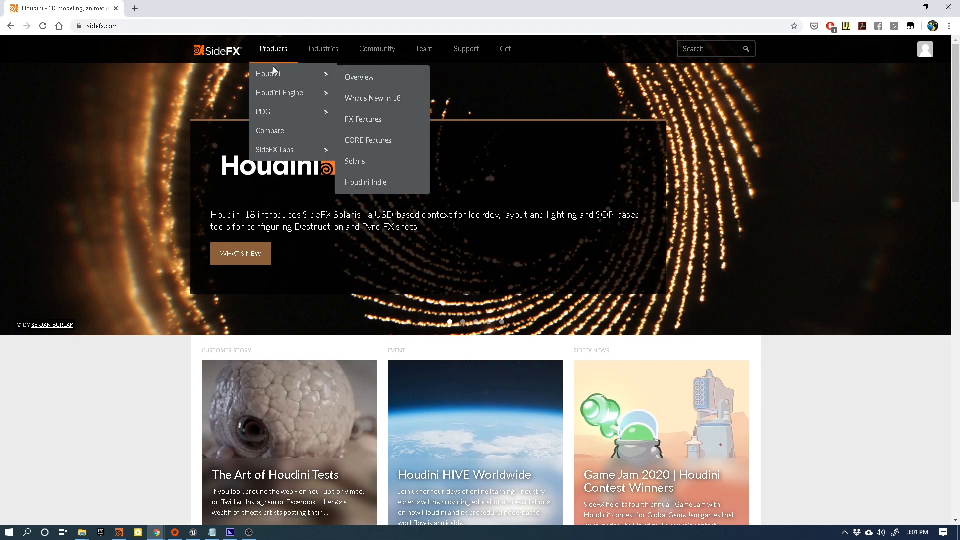
mouse_move(297, 93)
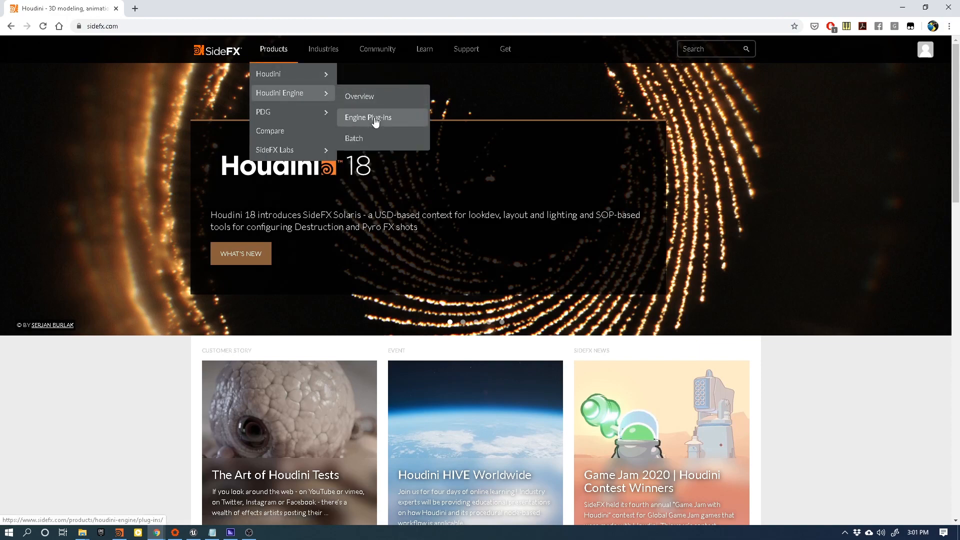
left_click(375, 118)
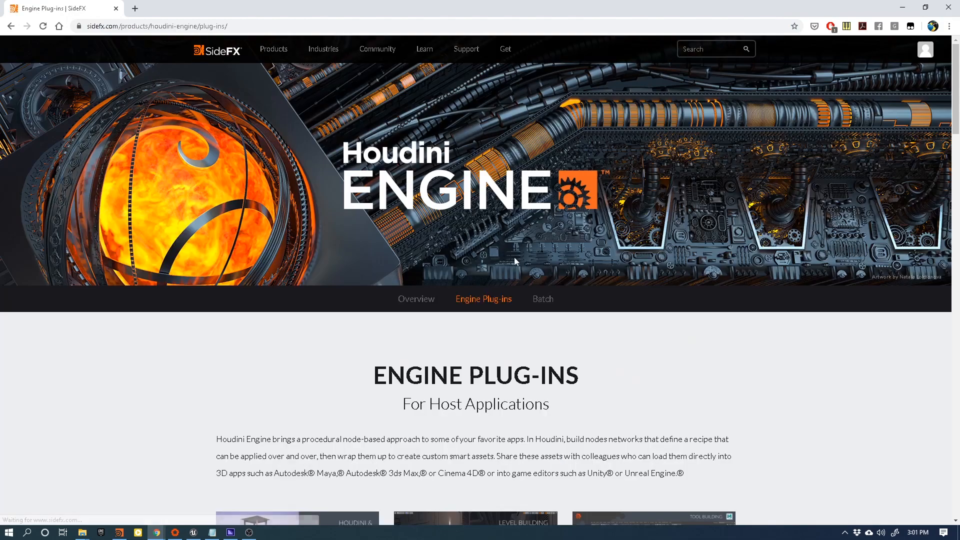
- Review the host applications and the commercial and indie licence options on the Engine Plug-ins page
scroll(514, 261, "down", 19)
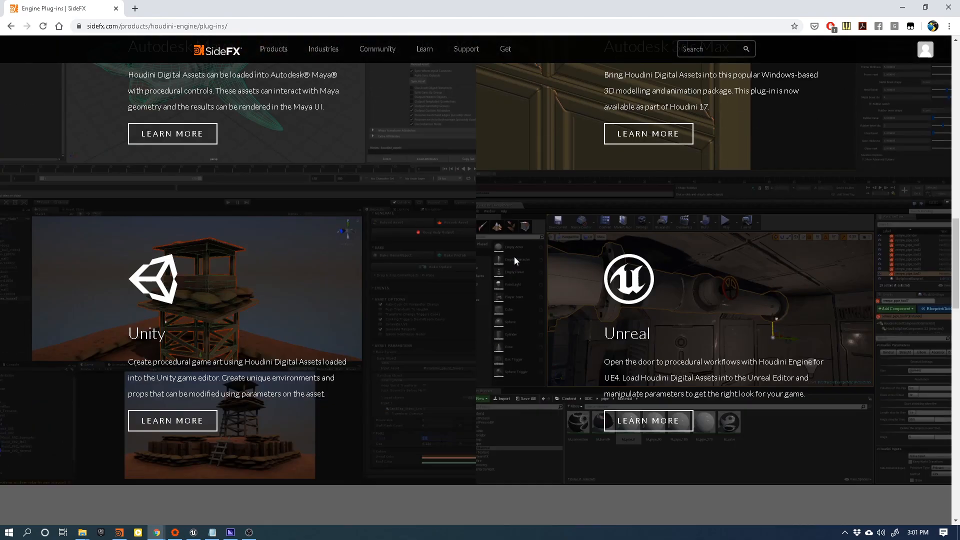
scroll(514, 261, "down", 13)
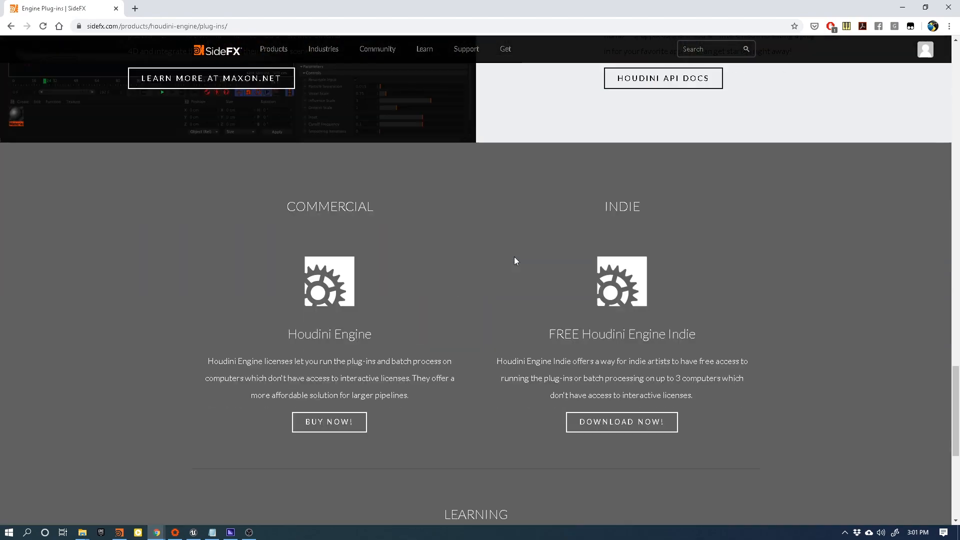
scroll(515, 261, "down", 2)
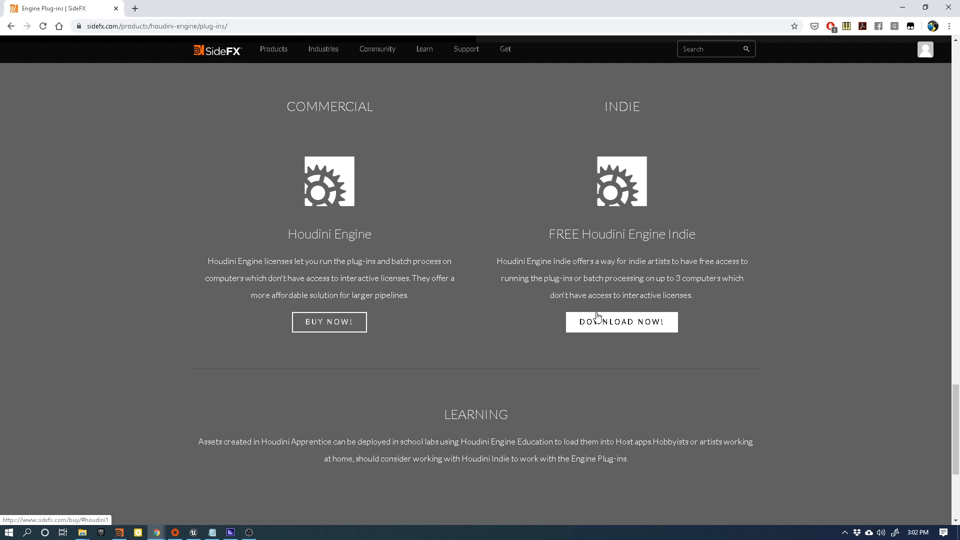
scroll(561, 250, "up", 15)
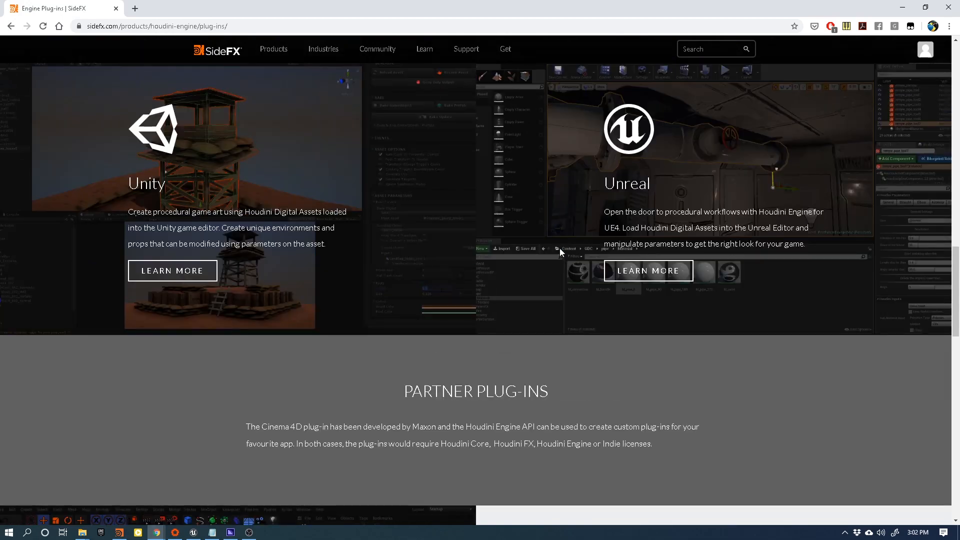
scroll(561, 250, "up", 5)
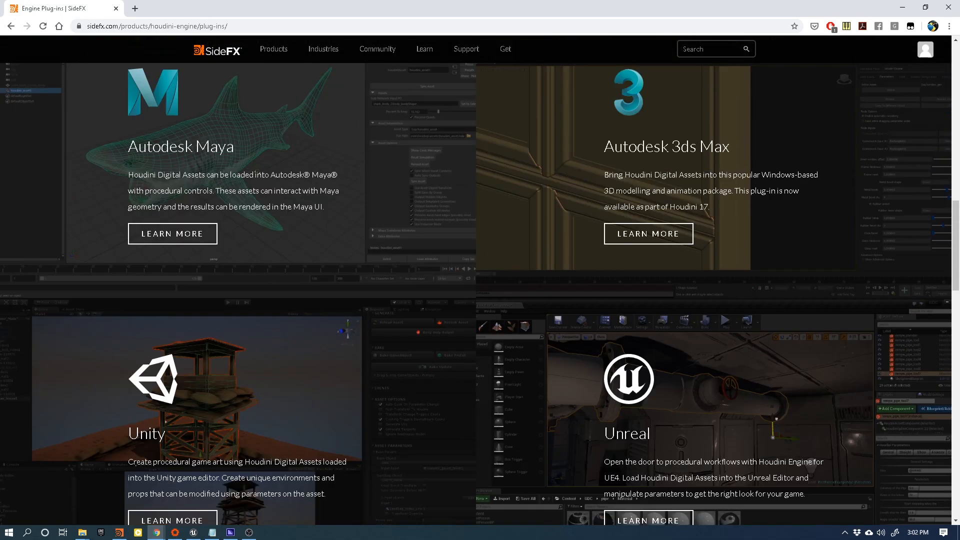
- Switch to the Unreal Editor, maximize its window, and look around the checkered floor in the level
left_click(193, 532)
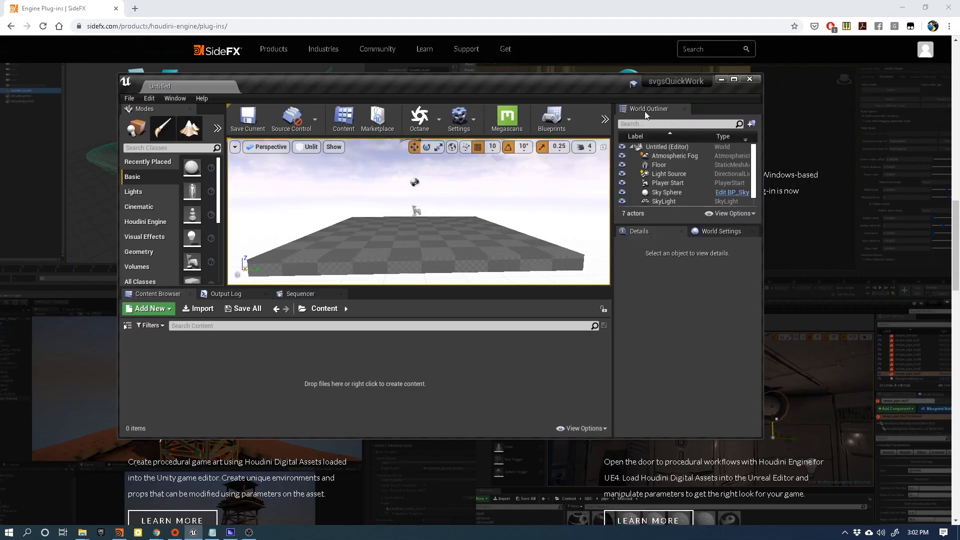
left_click(733, 79)
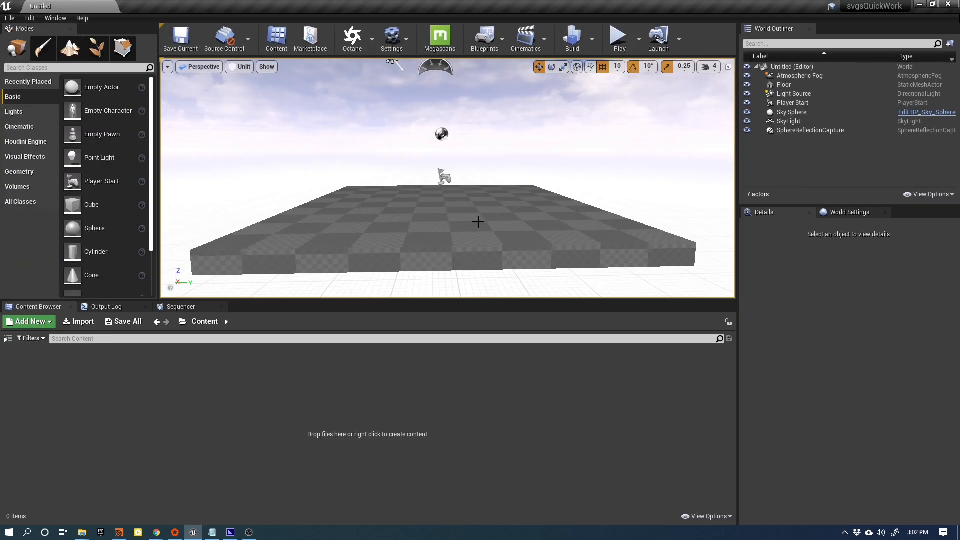
right_click_drag(479, 216, 479, 216)
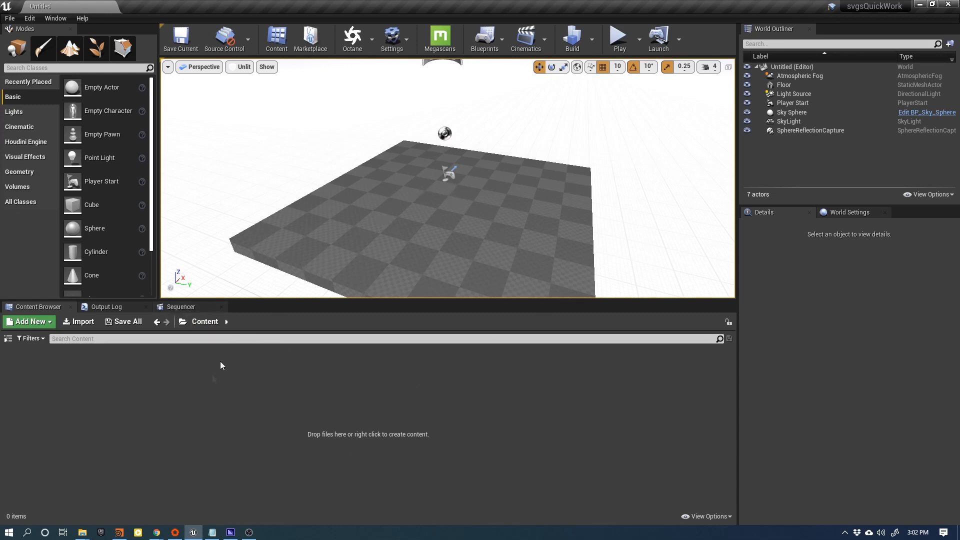
- Switch back to the SideFX window in Chrome and search in a new tab for "houdini engine unreal documentation"
mouse_move(157, 533)
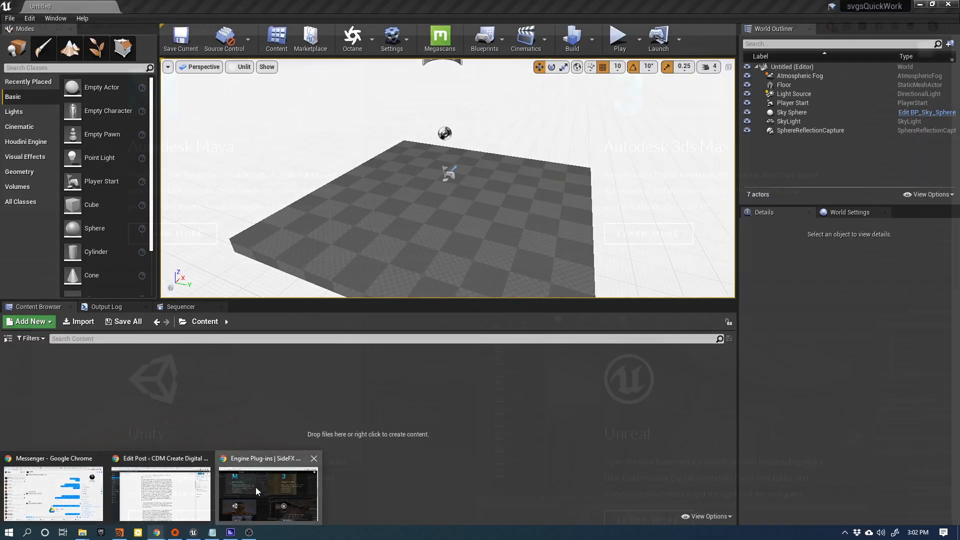
left_click(258, 492)
key("ctrl+t")
type("h")
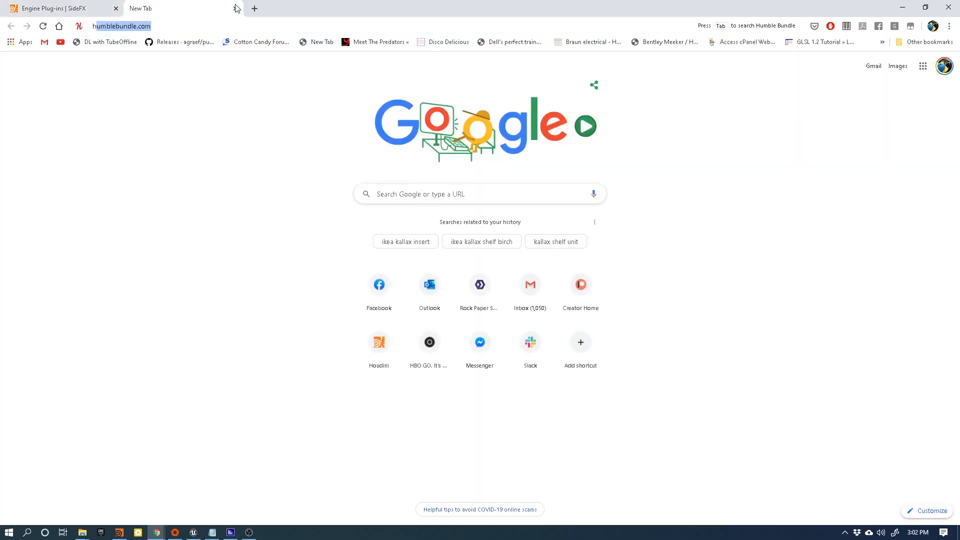
type("oudini engine un")
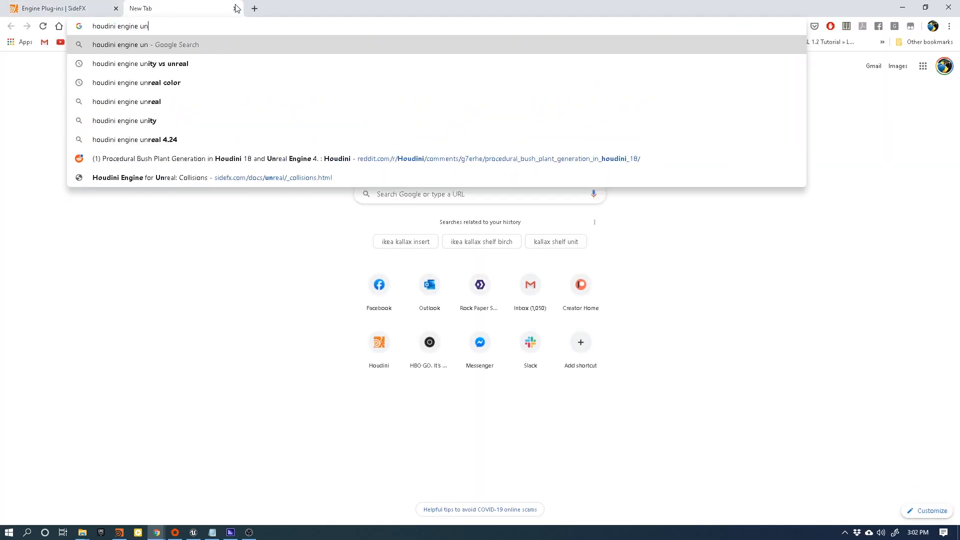
type("real documentation")
key("Return")
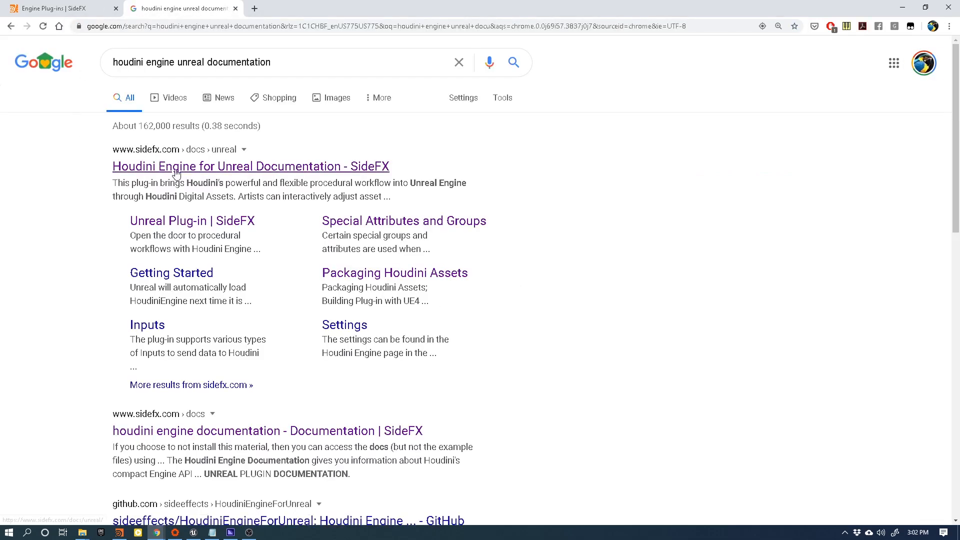
- Open the Houdini Engine for Unreal documentation from the search results and look over its Documentation Overview
left_click(167, 167)
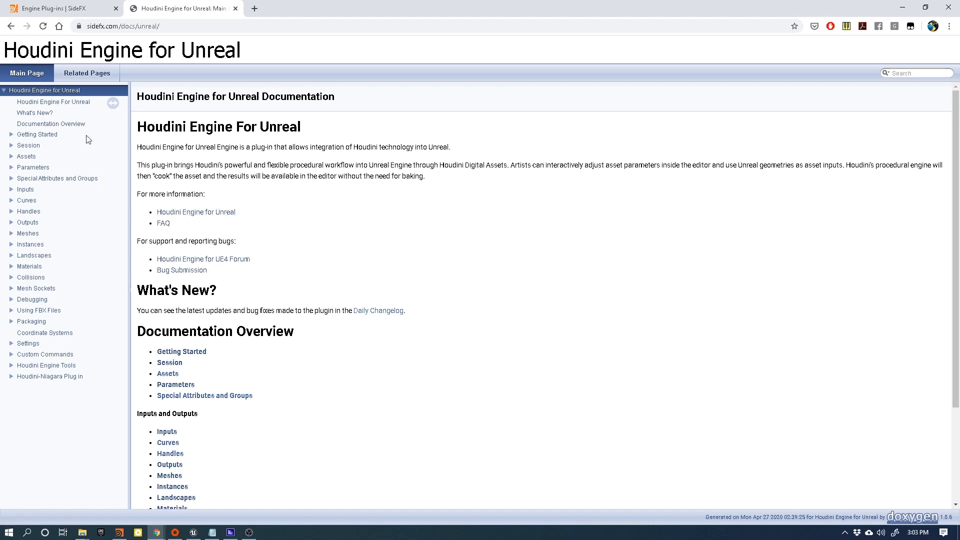
scroll(180, 360, "down", 2)
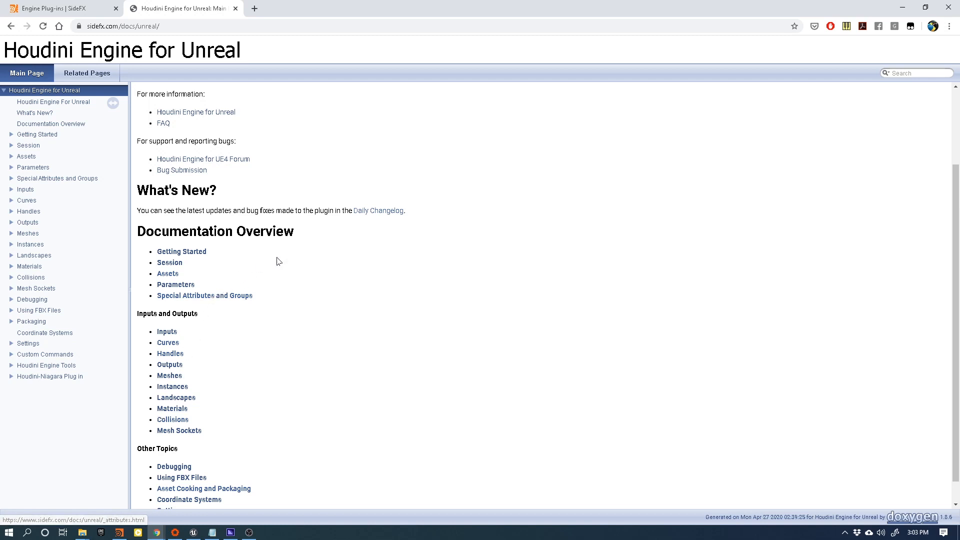
- Switch to Houdini to view the coffee table from its long side, and return to the Houdini Engine documentation in Chrome
left_click(119, 532)
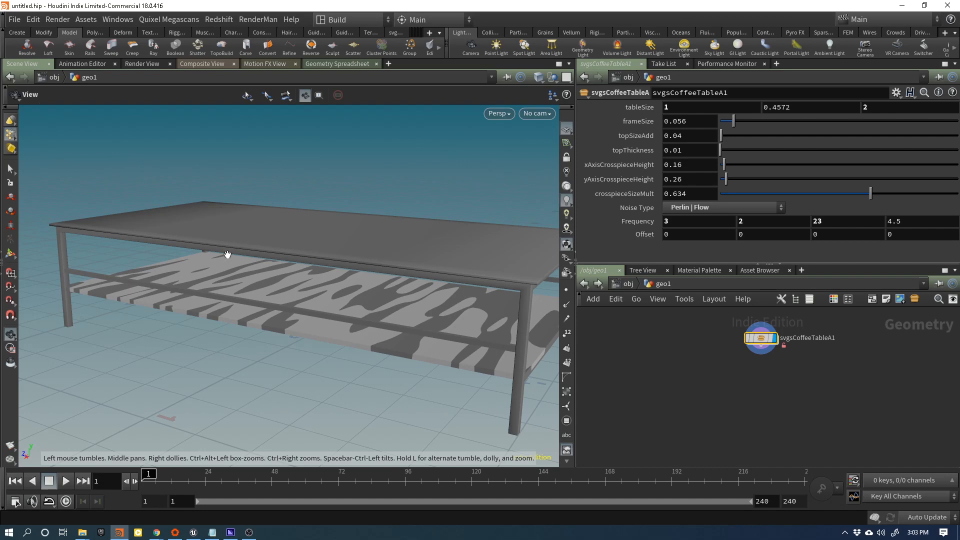
mouse_move(228, 254)
left_mouse_down()
mouse_move(300, 256)
mouse_move(219, 250)
left_mouse_up()
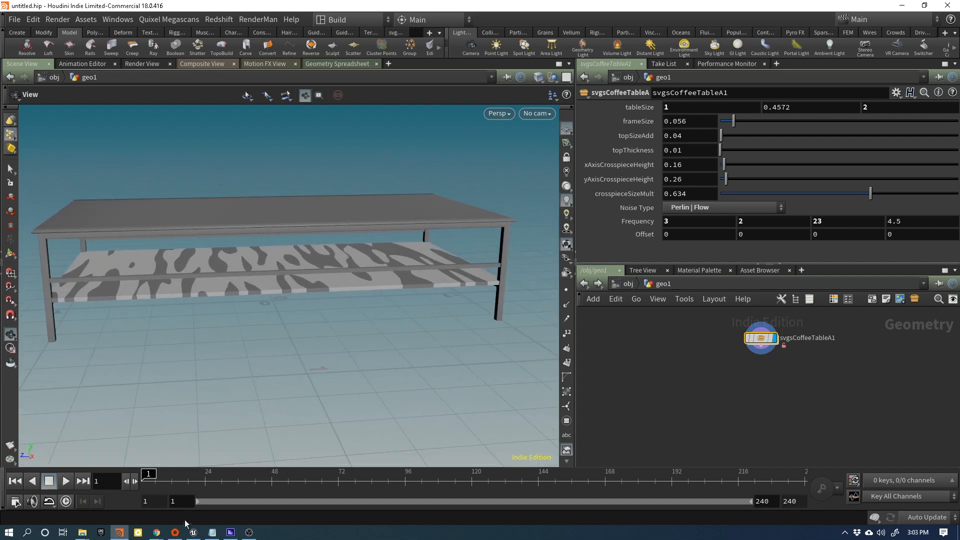
mouse_move(161, 535)
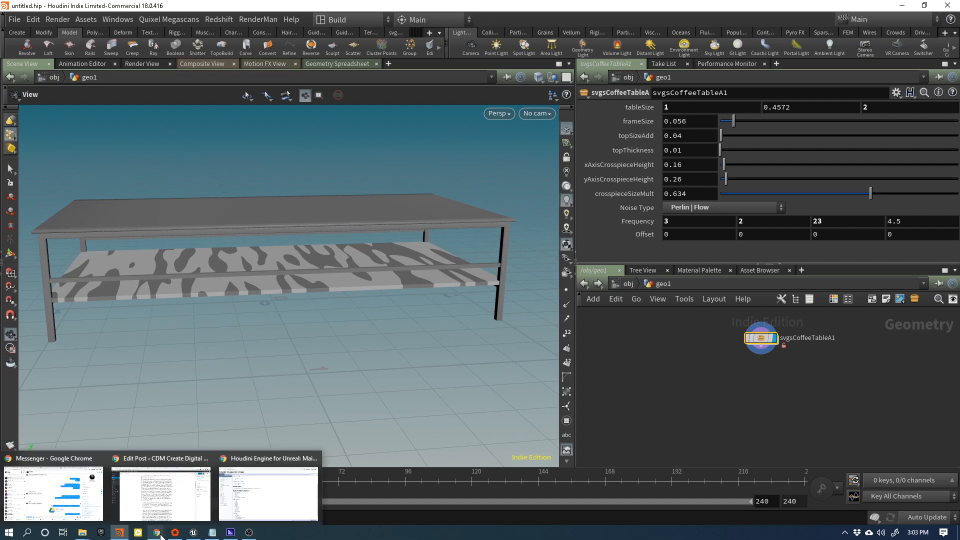
left_click(254, 493)
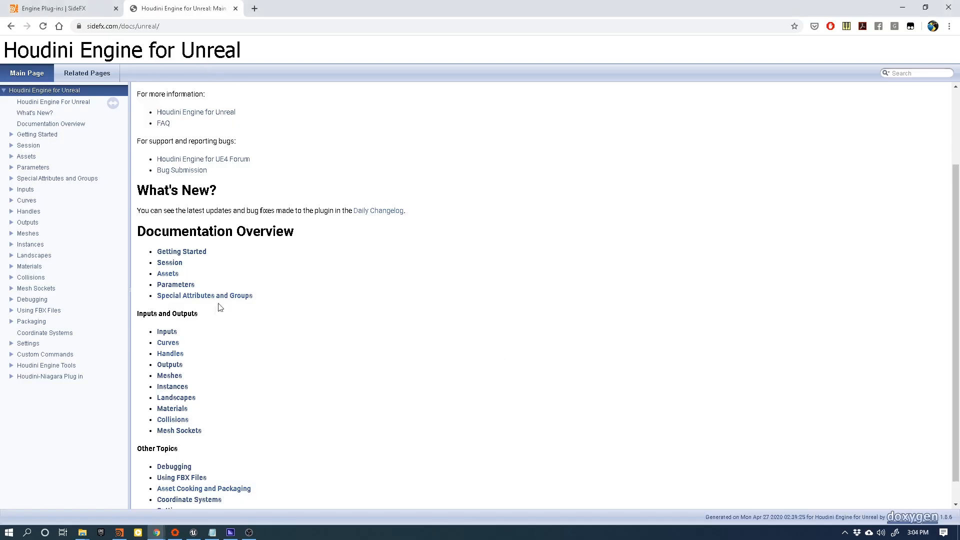
- Review the Inputs and Outputs topics, open the Inputs page and read down to its Input Details Panel section
left_click_drag(151, 330, 233, 435)
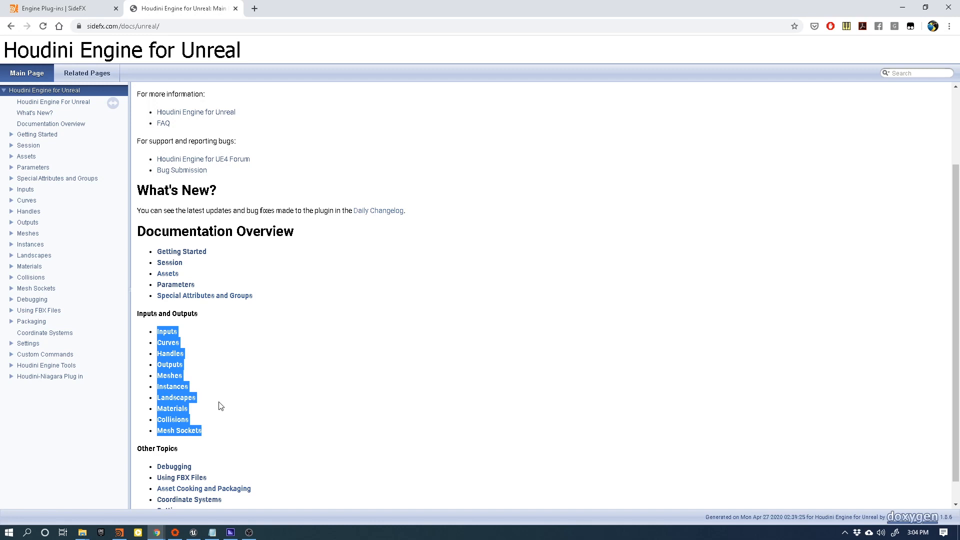
left_click(191, 356)
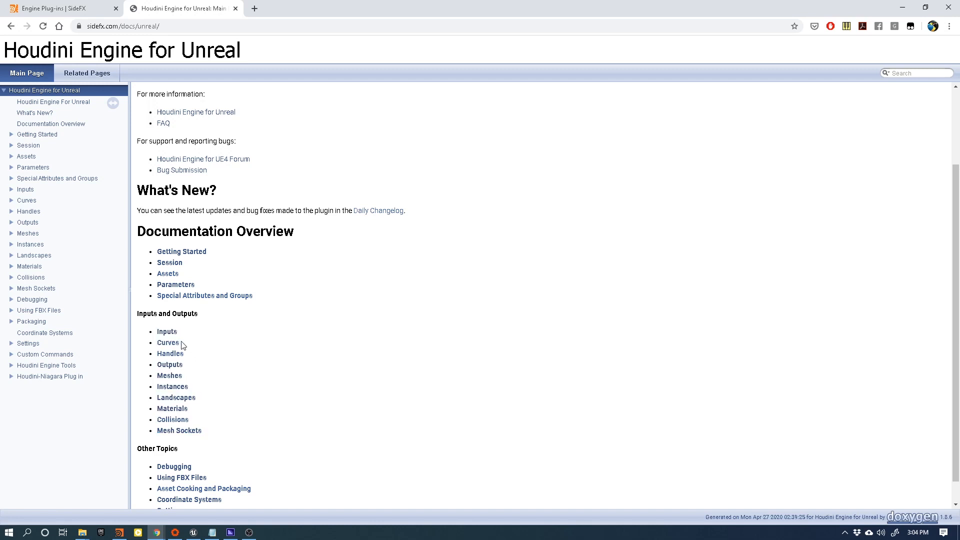
left_click(170, 334)
scroll(277, 241, "down", 10)
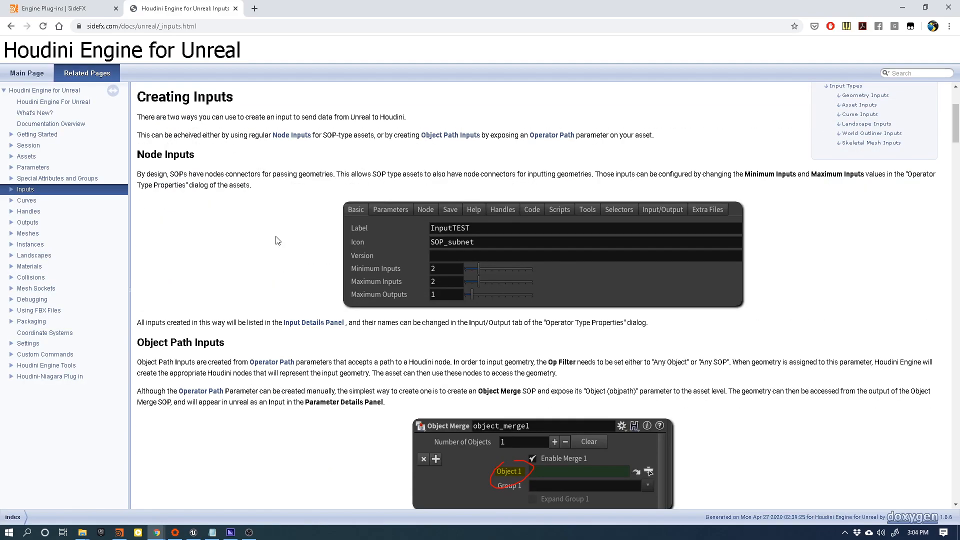
scroll(277, 241, "down", 7)
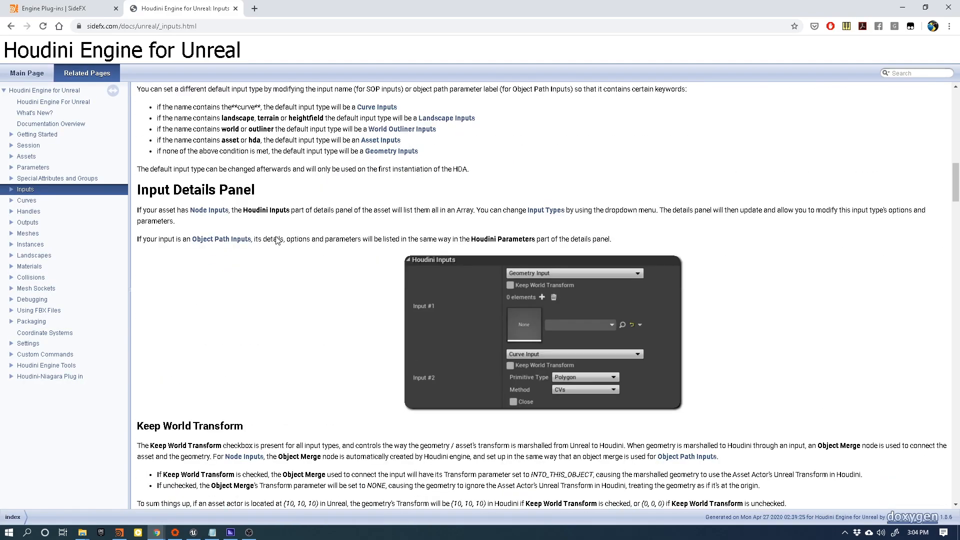
- Switch to Houdini to show the coffee table asset again, and go over to the Unreal Editor
key("alt+Tab")
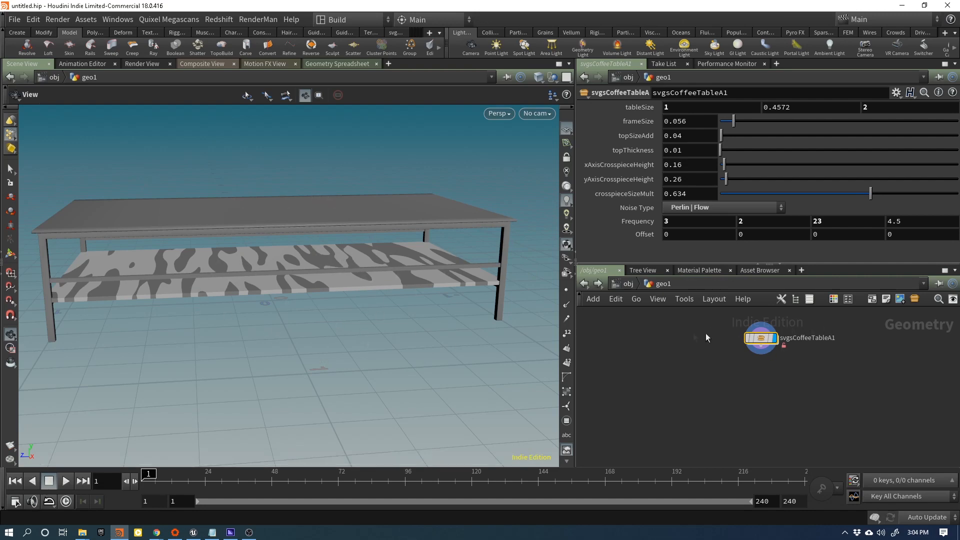
mouse_move(769, 346)
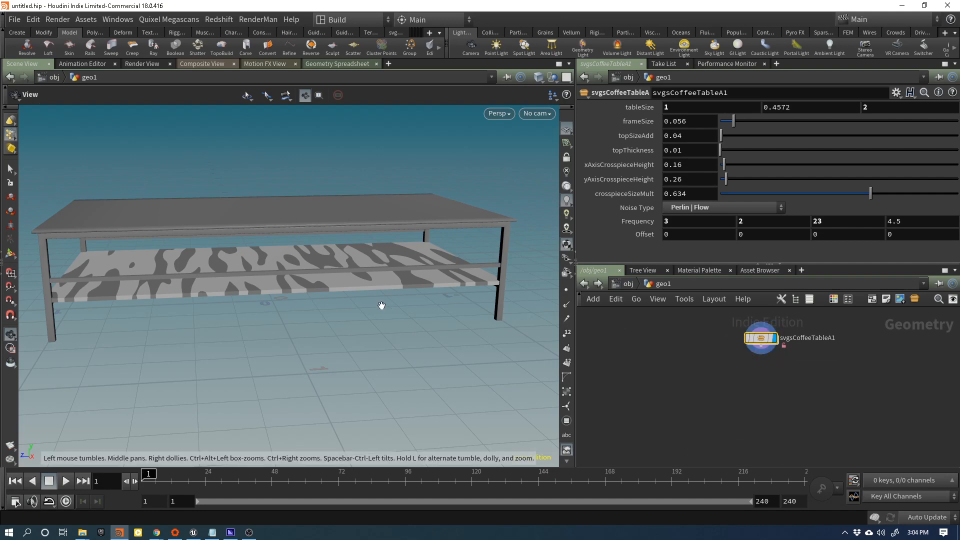
key("alt+Tab")
key("alt+Tab")
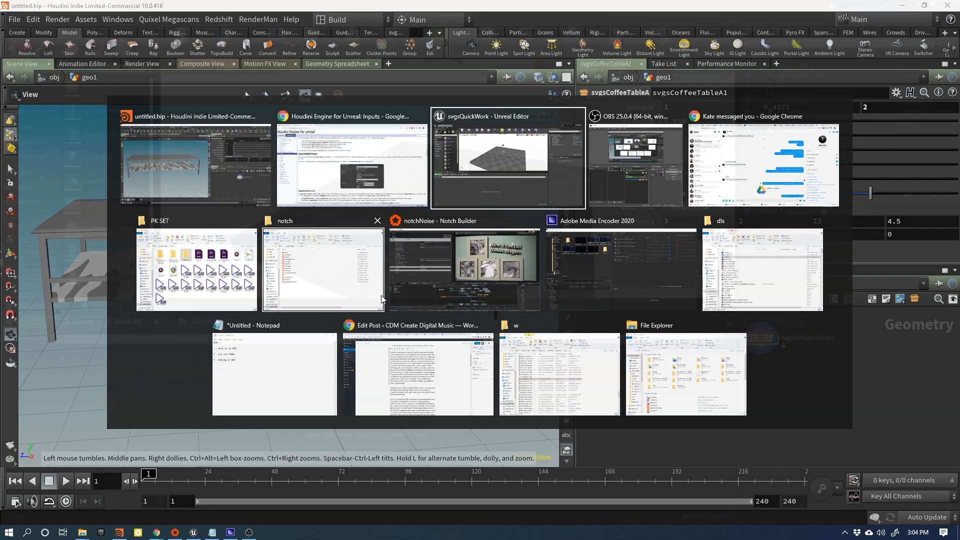
key("alt+Tab")
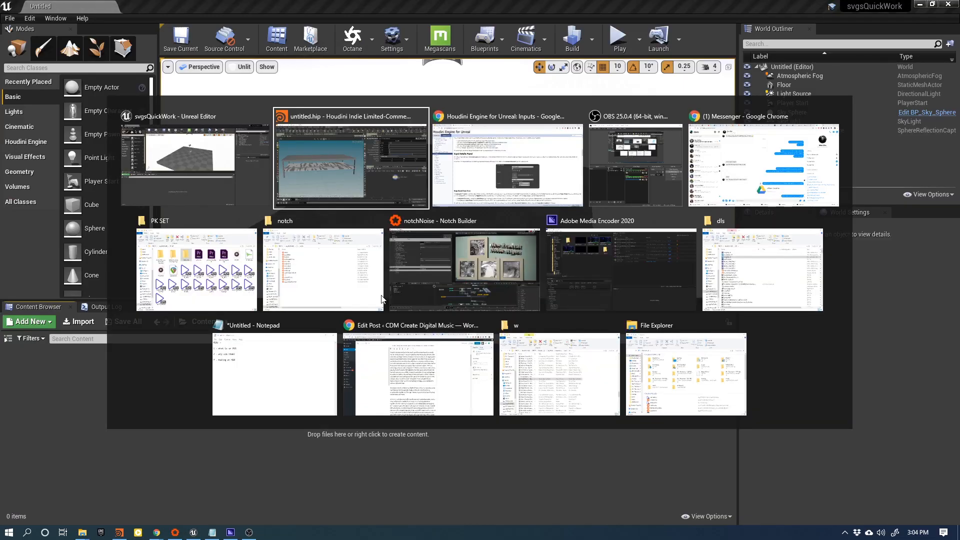
left_click(347, 173)
key("alt+Tab")
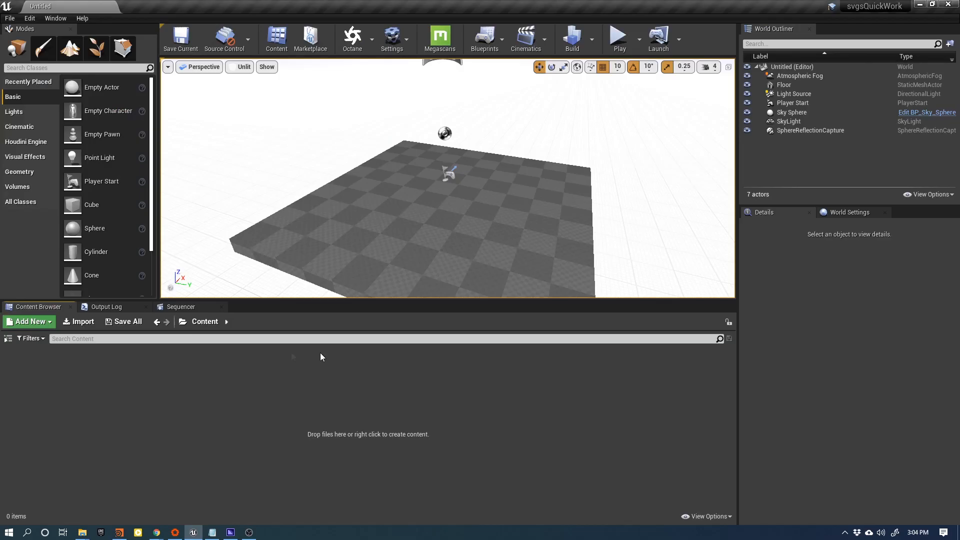
- Open the otls folder inside houdini18.0 in File Explorer and select the svgsCoffeeTableA file
right_click(81, 533)
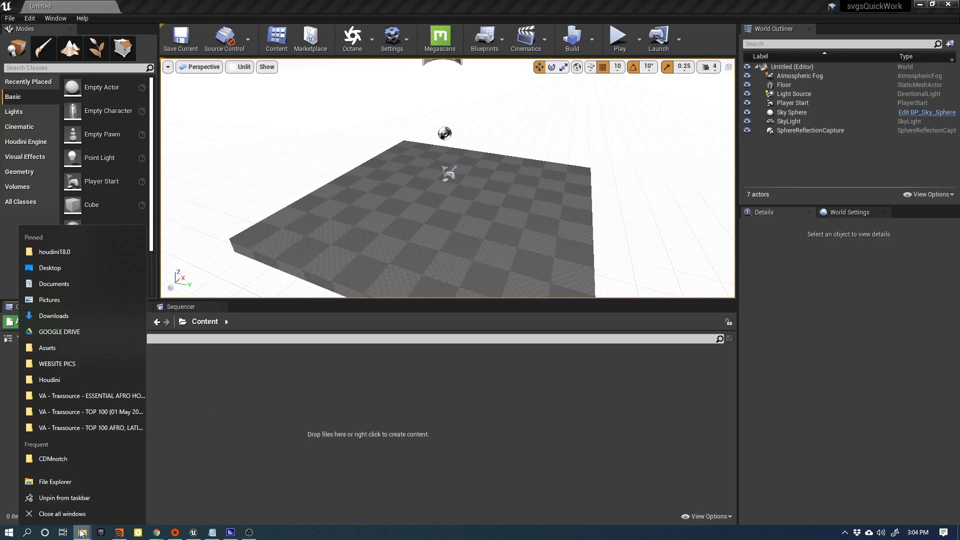
left_click(68, 253)
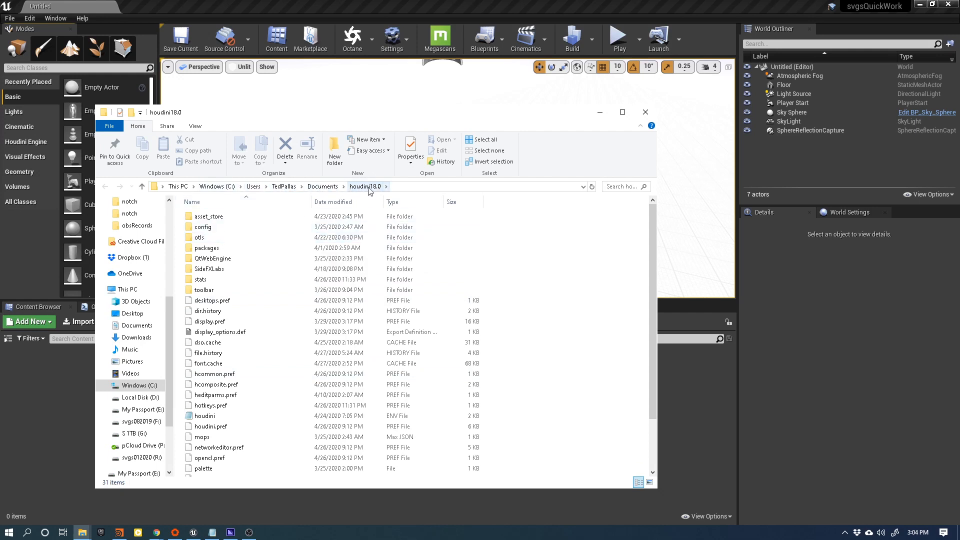
double_click(222, 237)
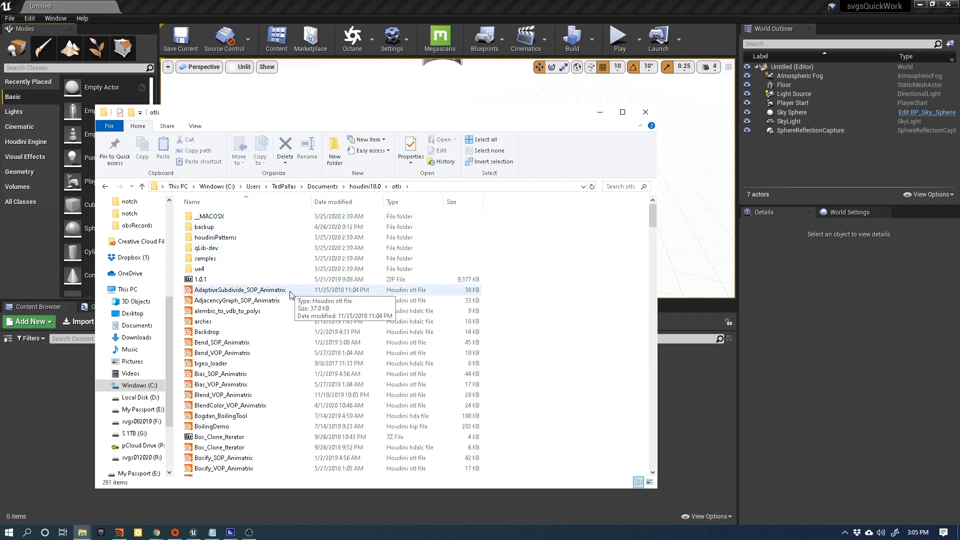
scroll(288, 293, "down", 20)
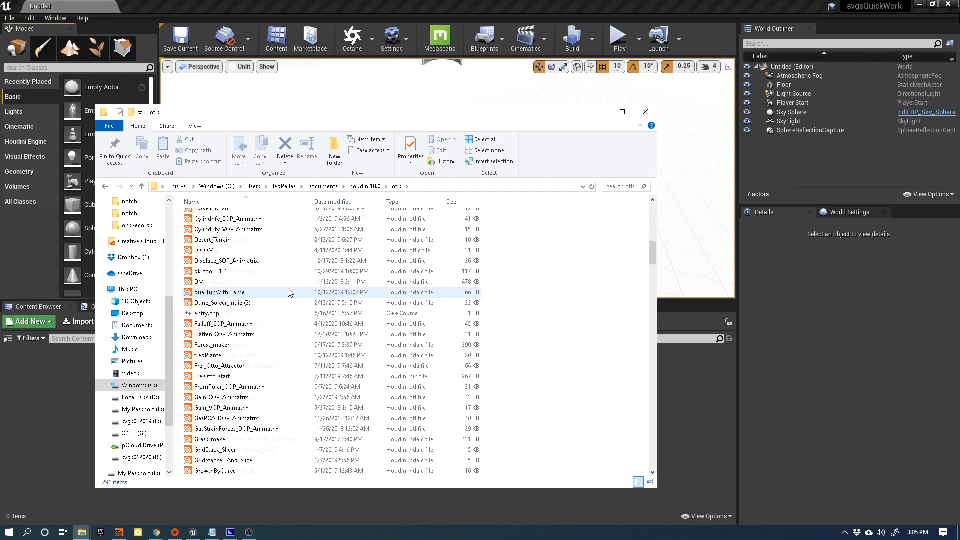
scroll(288, 293, "down", 20)
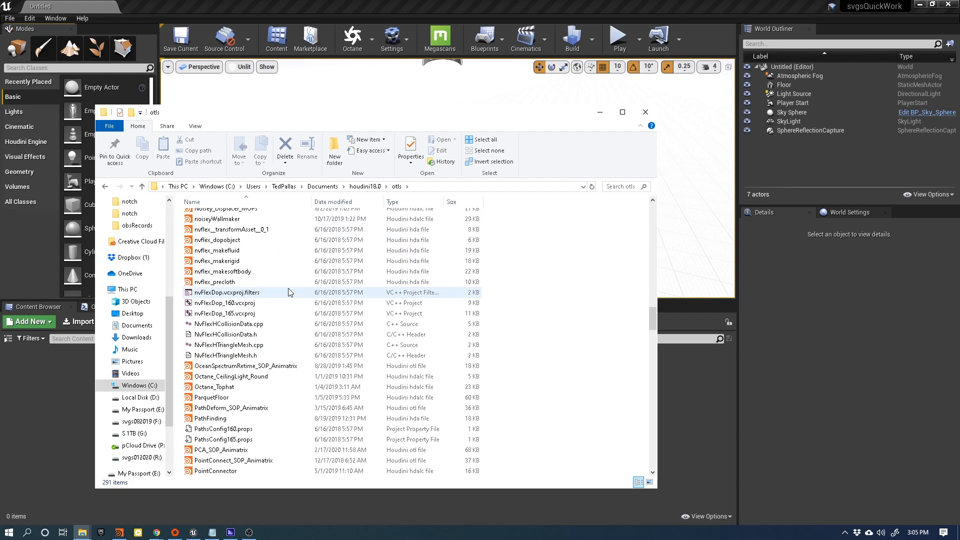
scroll(289, 293, "down", 18)
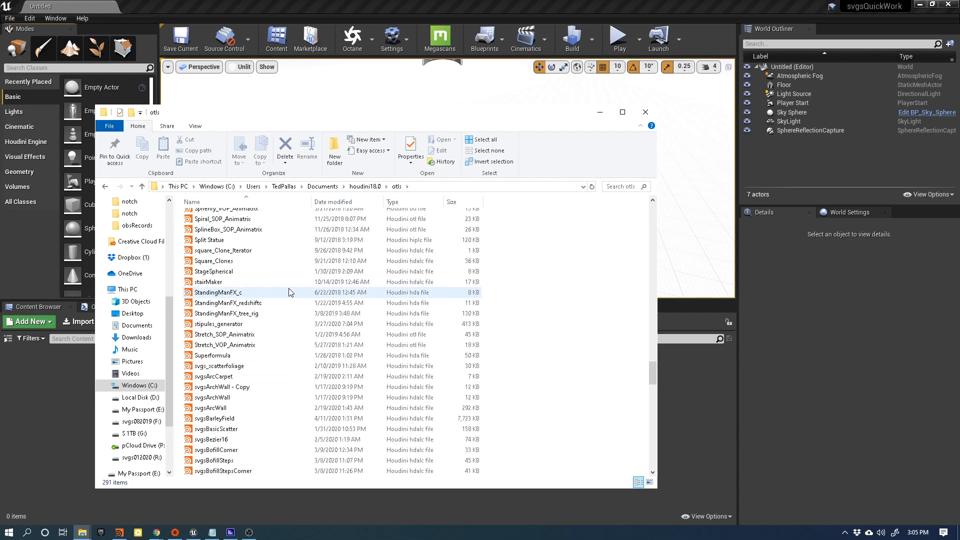
scroll(288, 292, "down", 3)
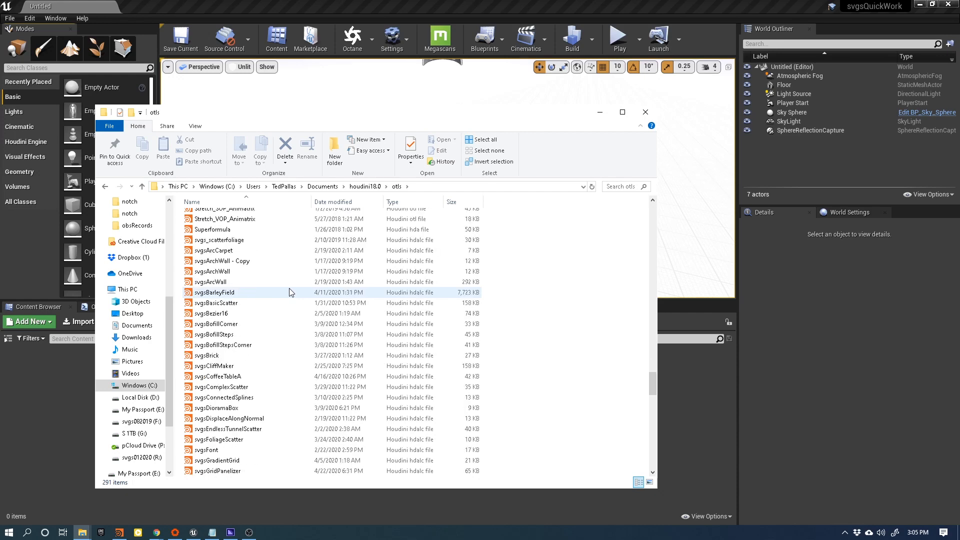
left_click(214, 377)
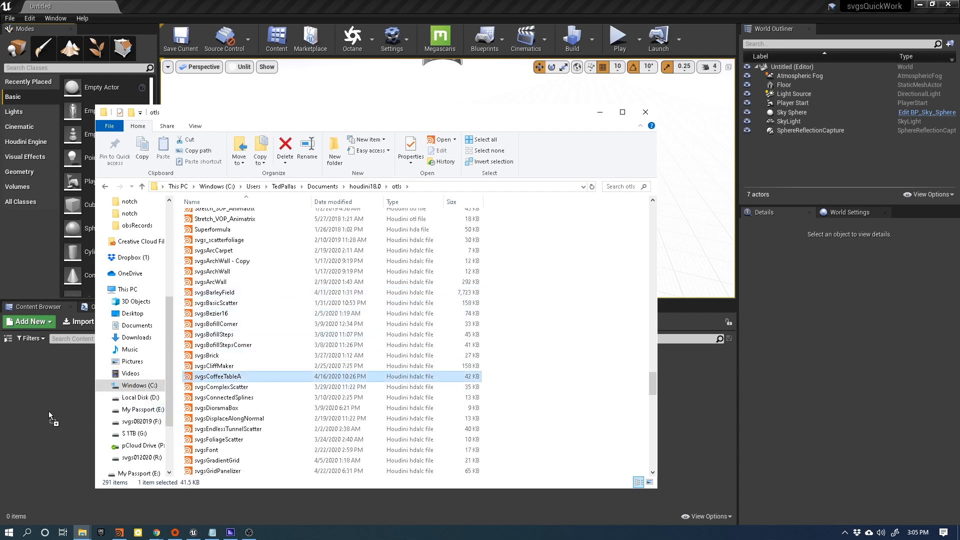
- Back in the Unreal Editor, create a folder named hda in Content and open it
left_click_drag(49, 411, 223, 381)
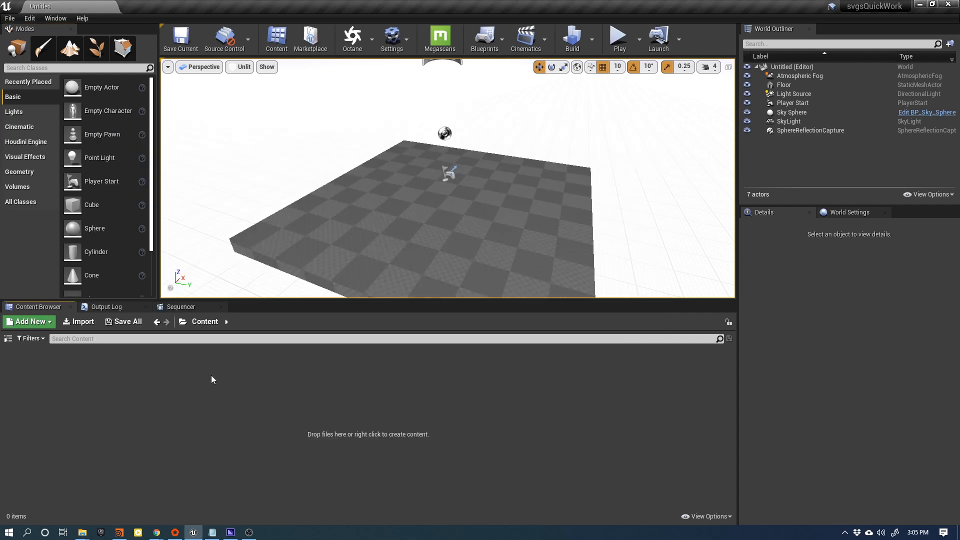
right_click(212, 379)
left_click(254, 60)
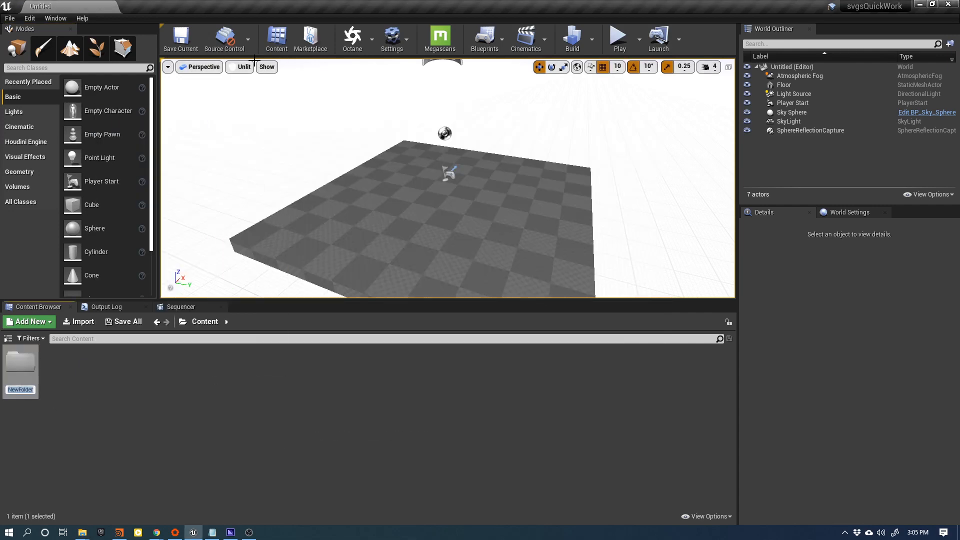
key("Return")
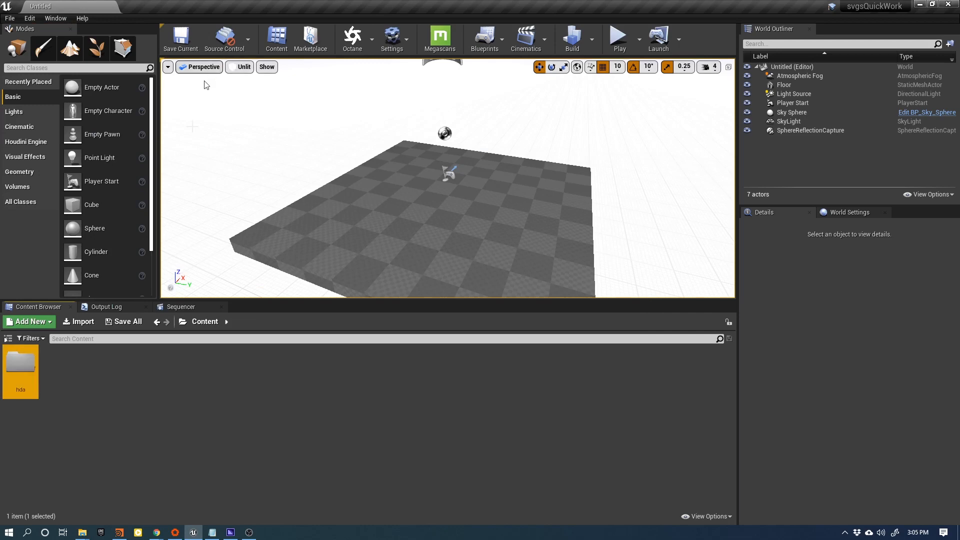
double_click(19, 361)
- Import svgsCoffeeTableA from the otls folder into the hda folder and place it on the floor in an enlarged viewport
key("alt+Tab")
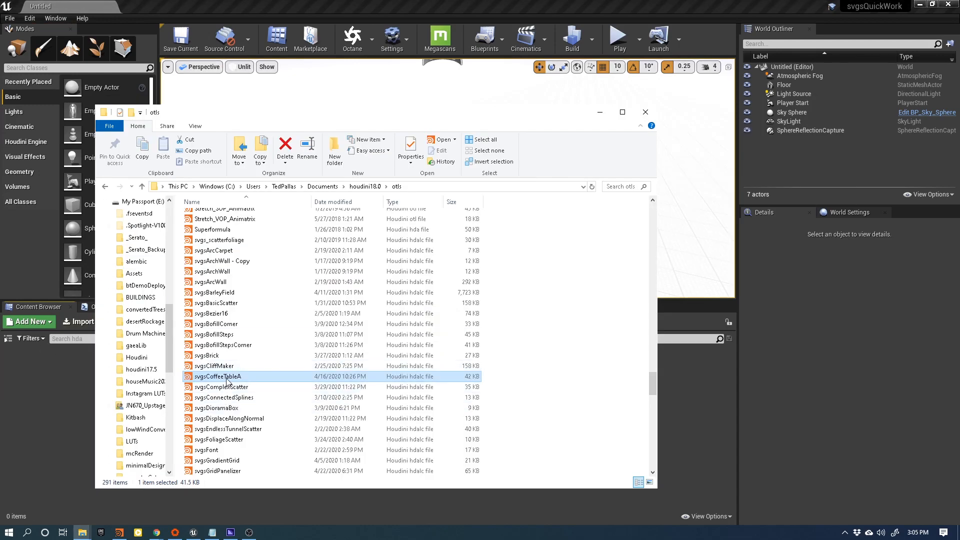
left_click_drag(28, 405, 28, 405)
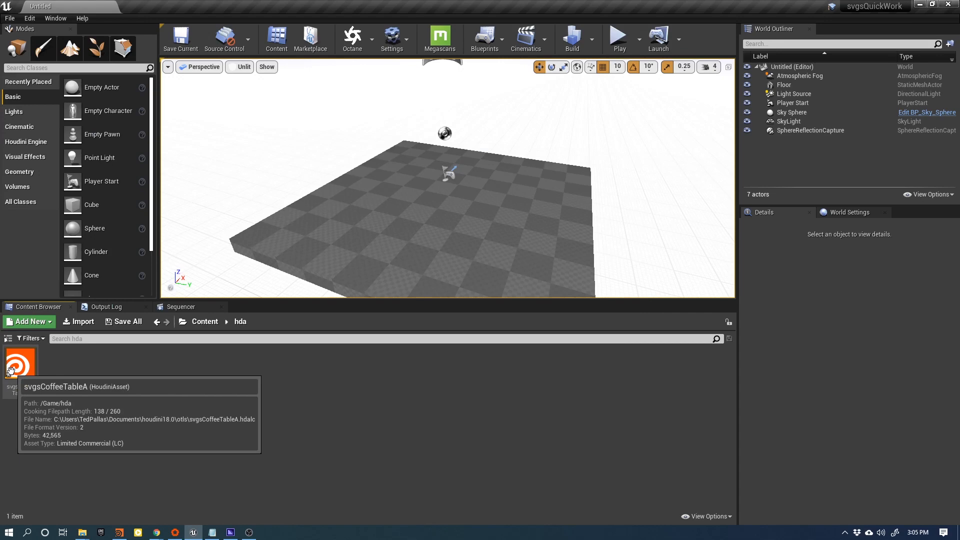
left_click_drag(393, 301, 390, 378)
left_click_drag(20, 443, 440, 231)
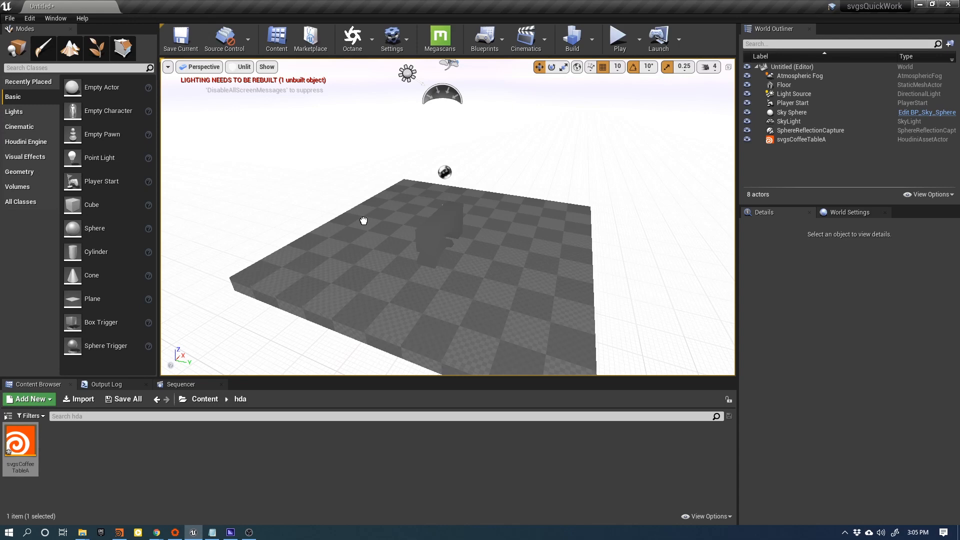
- Switch the viewport's view mode from Unlit to Lit
left_click(453, 226)
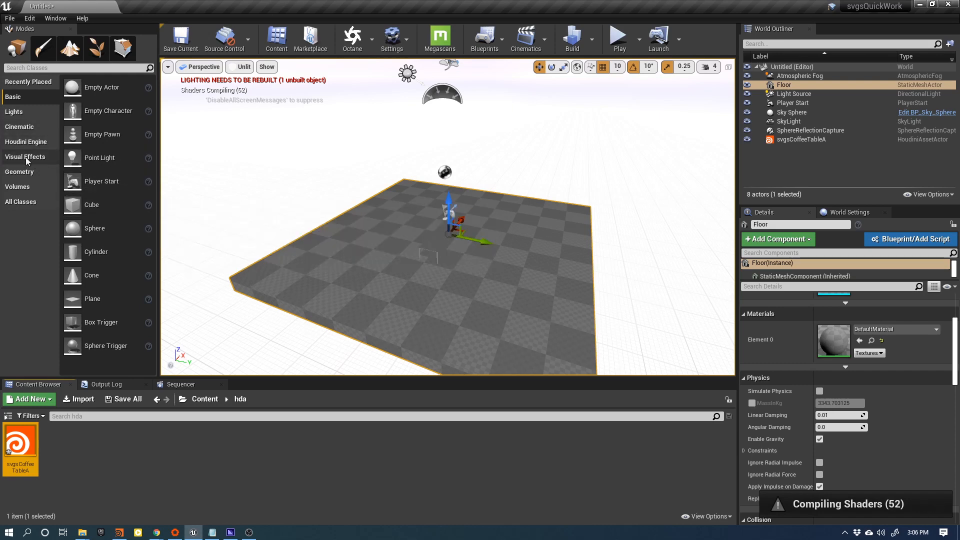
left_click(20, 112)
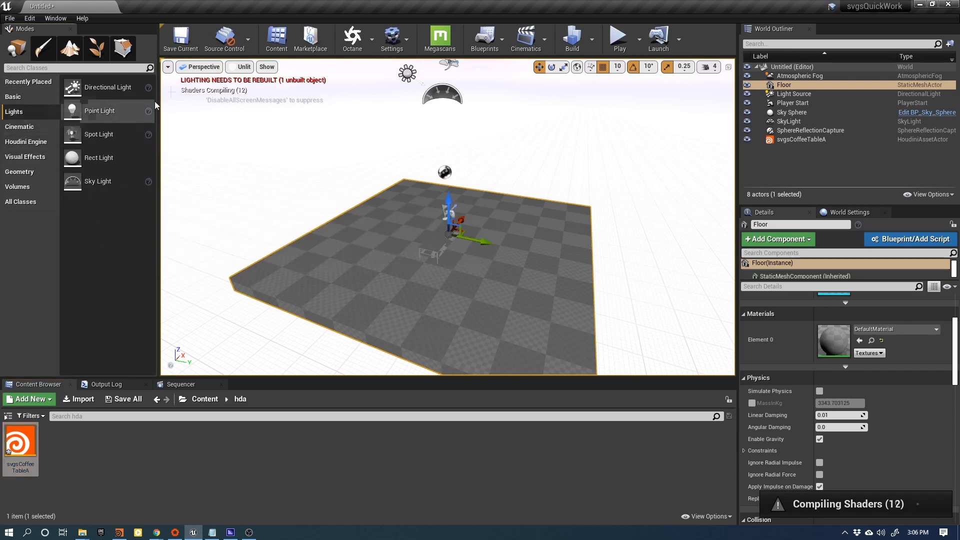
left_click(235, 119)
left_click(240, 67)
left_click(248, 87)
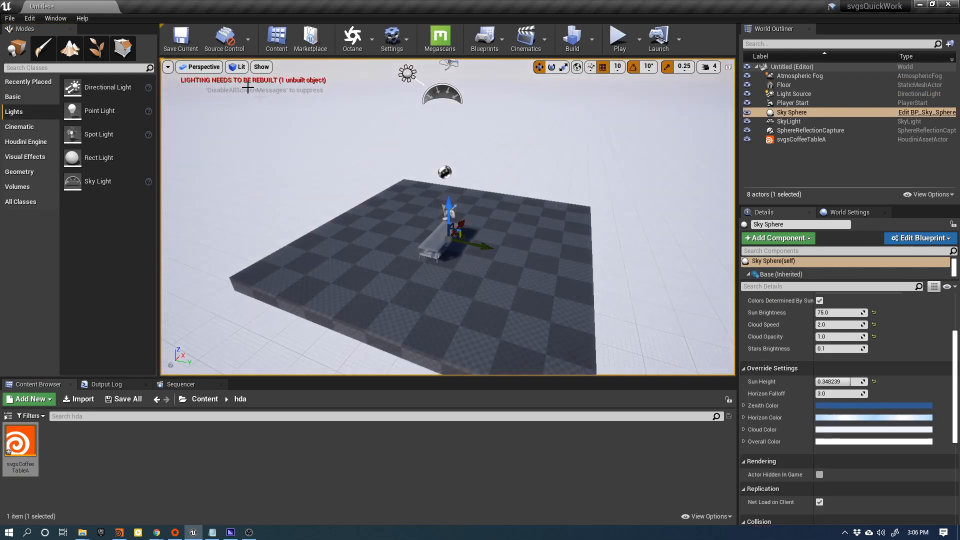
- Set the viewport camera speed to 2 and select the coffee table asset in the level up close
mouse_move(248, 87)
right_mouse_down()
mouse_move(249, 111)
mouse_move(252, 98)
right_mouse_up()
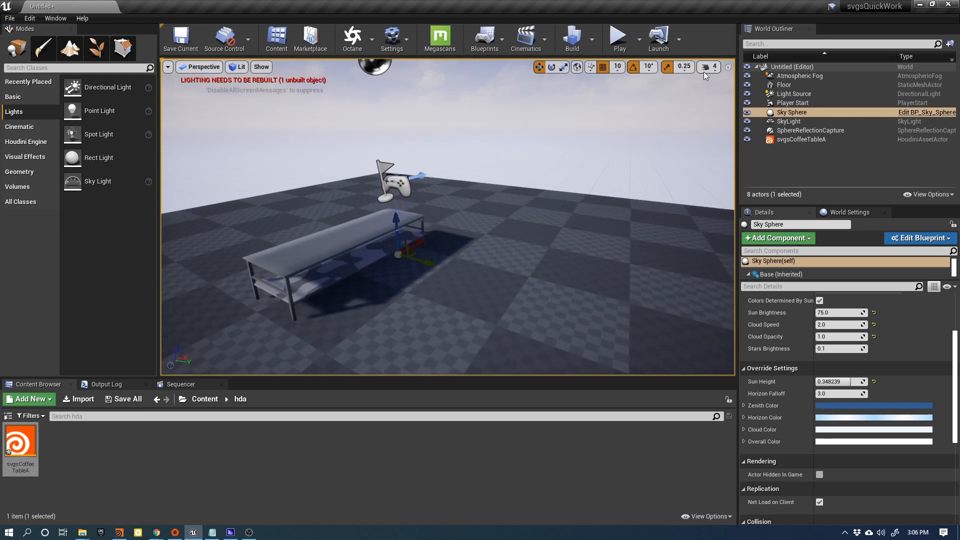
left_click(707, 69)
left_click_drag(727, 90, 717, 90)
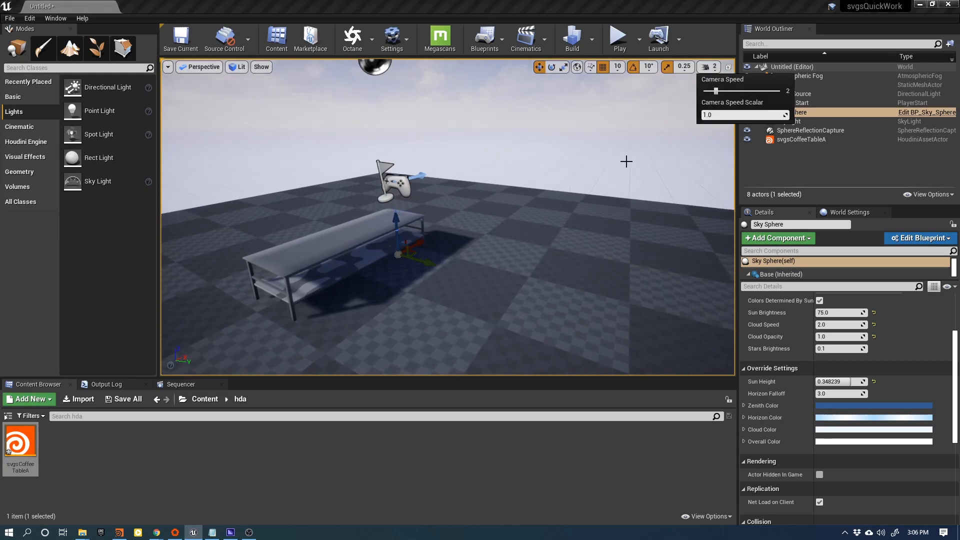
right_click_drag(625, 161, 660, 155)
mouse_move(475, 221)
right_mouse_down()
mouse_move(463, 220)
mouse_move(471, 221)
right_mouse_up()
left_click(460, 220)
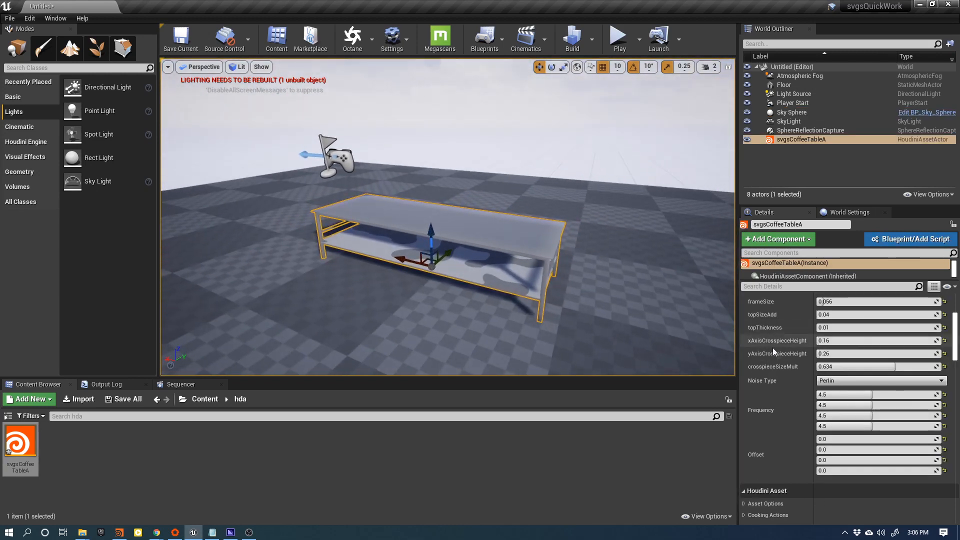
- Try a tableSize Z value of 2.0 on the coffee table, look at the resulting shape and undo the change
scroll(781, 359, "up", 3)
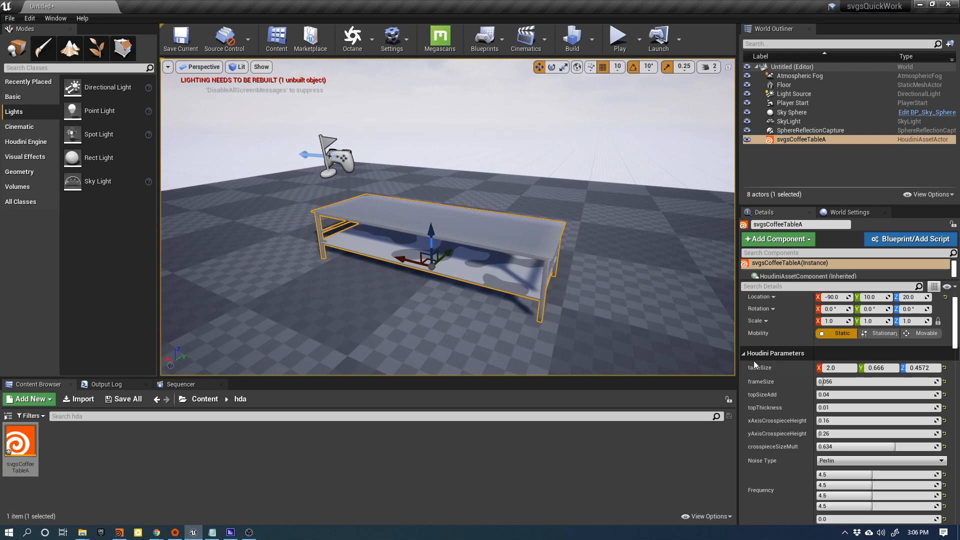
left_click(922, 368)
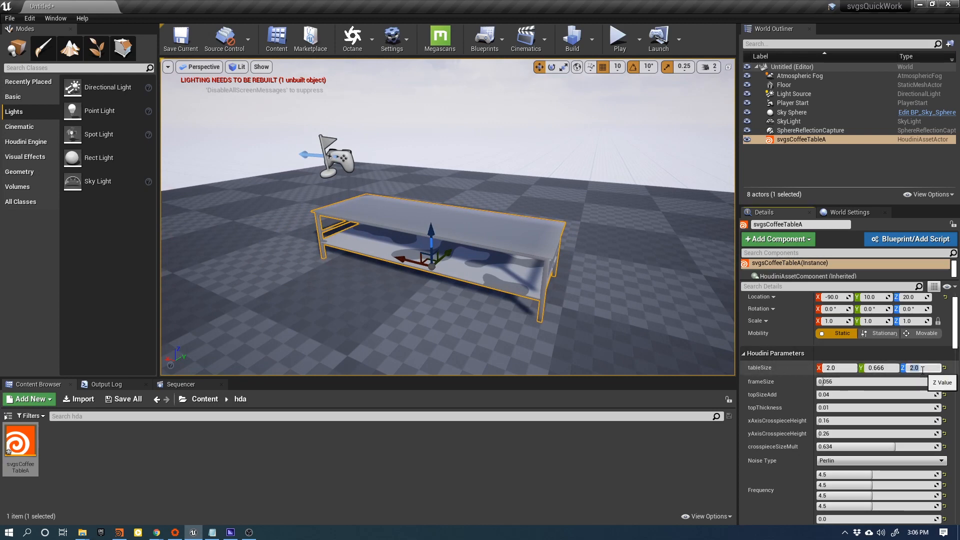
type("2.0")
key("Return")
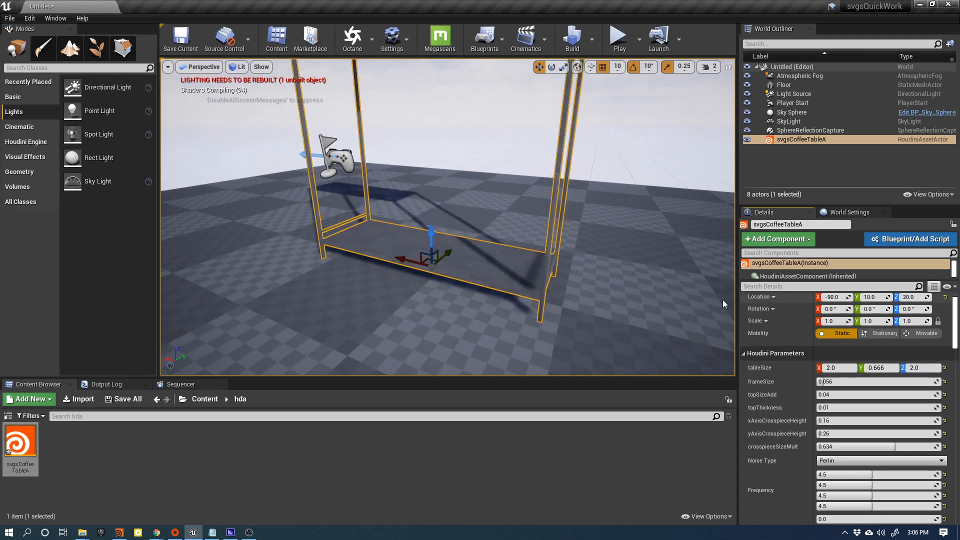
right_click_drag(504, 286, 495, 242)
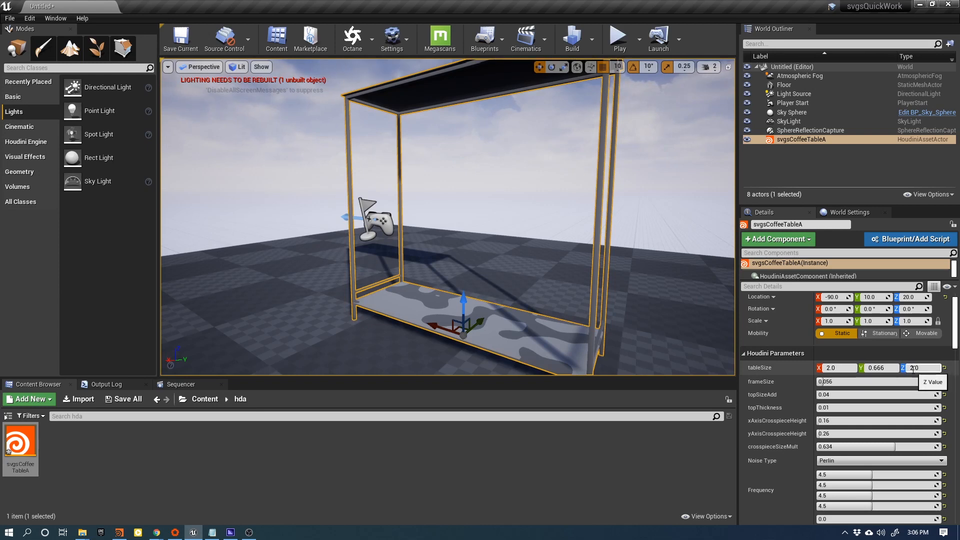
key("ctrl+z")
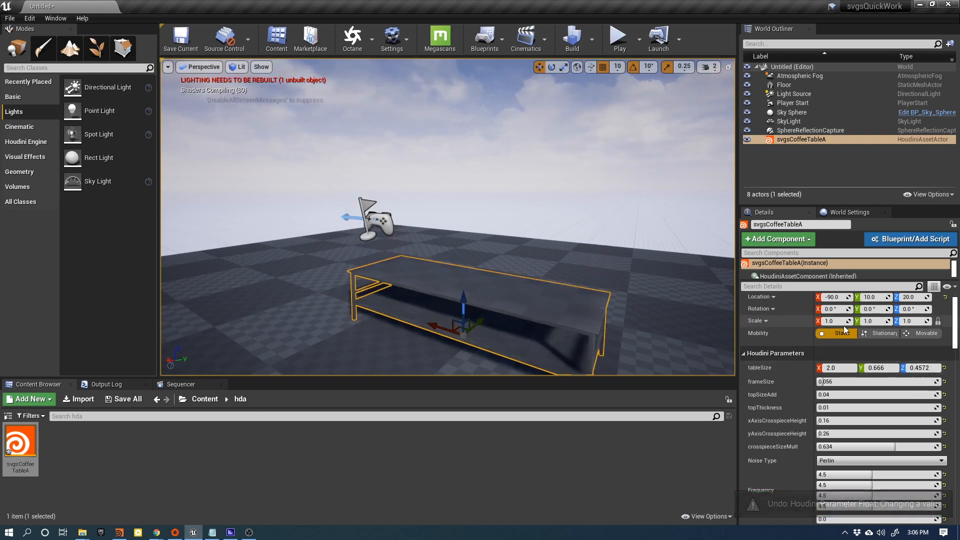
- Set the coffee table's tableSize Y value to 2.0 and view the widened table from above
left_click(885, 370)
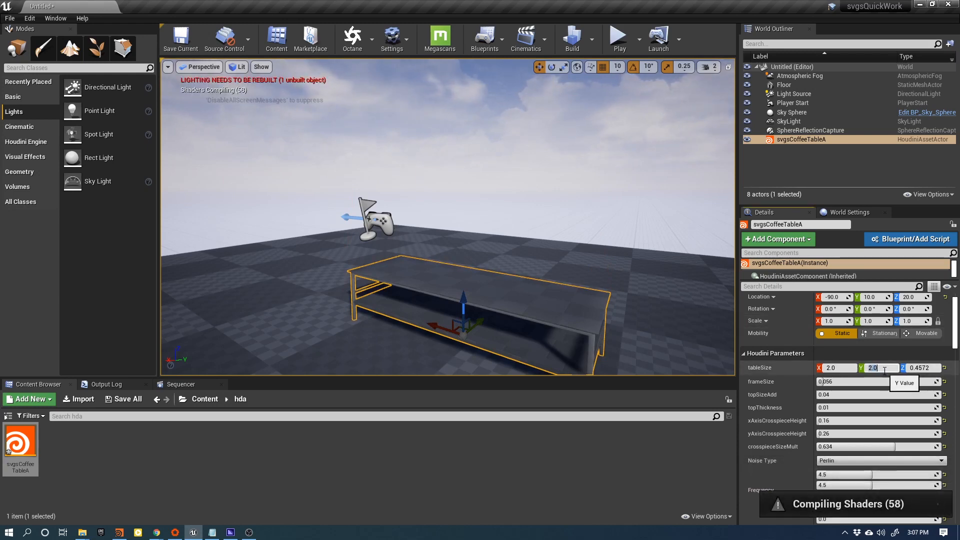
key("Return")
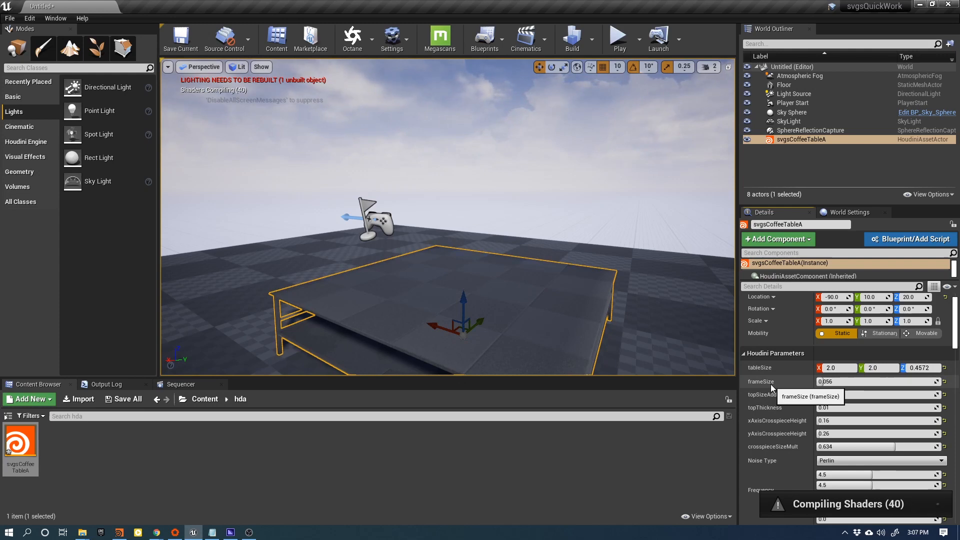
right_click_drag(530, 280, 530, 315)
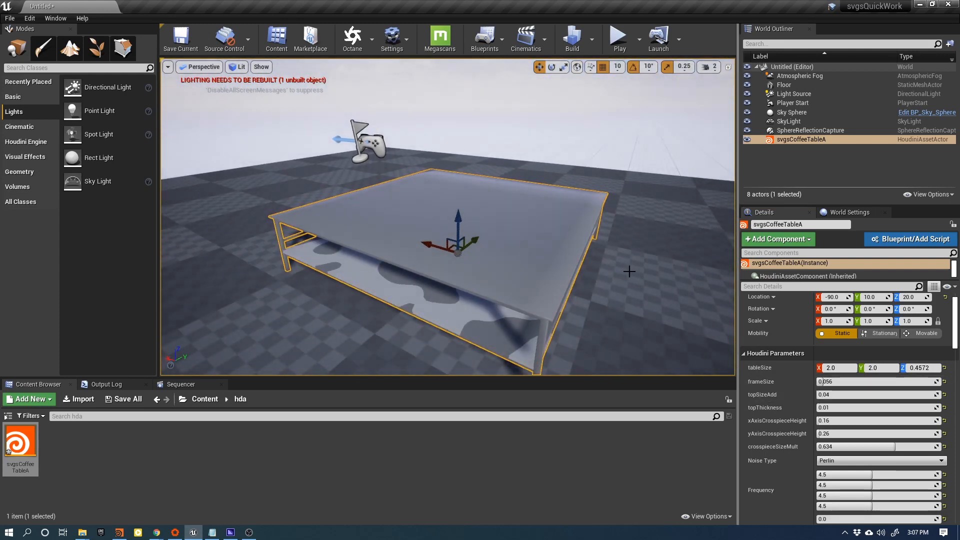
- Set the coffee table's topThickness parameter to 0.0325
scroll(778, 369, "down", 2)
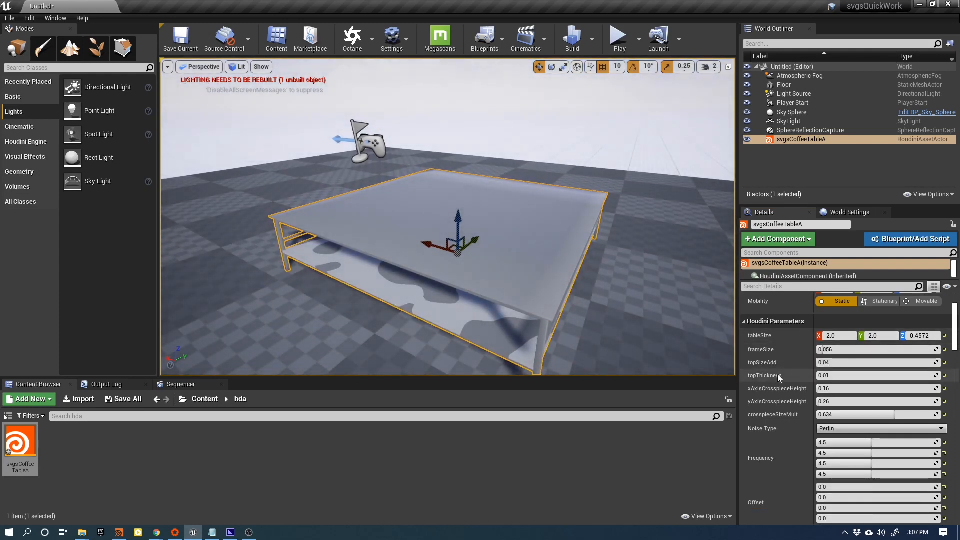
scroll(779, 415, "down", 1)
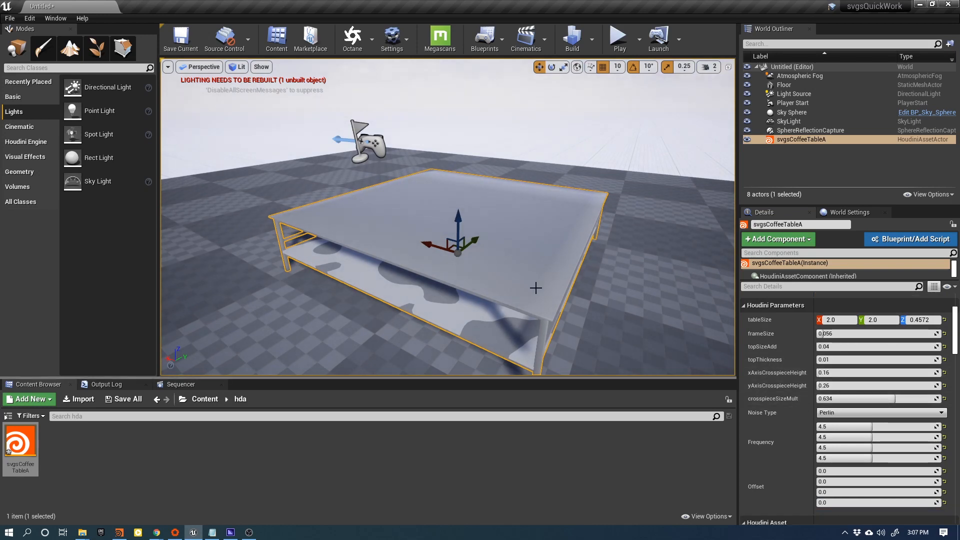
left_click(875, 360)
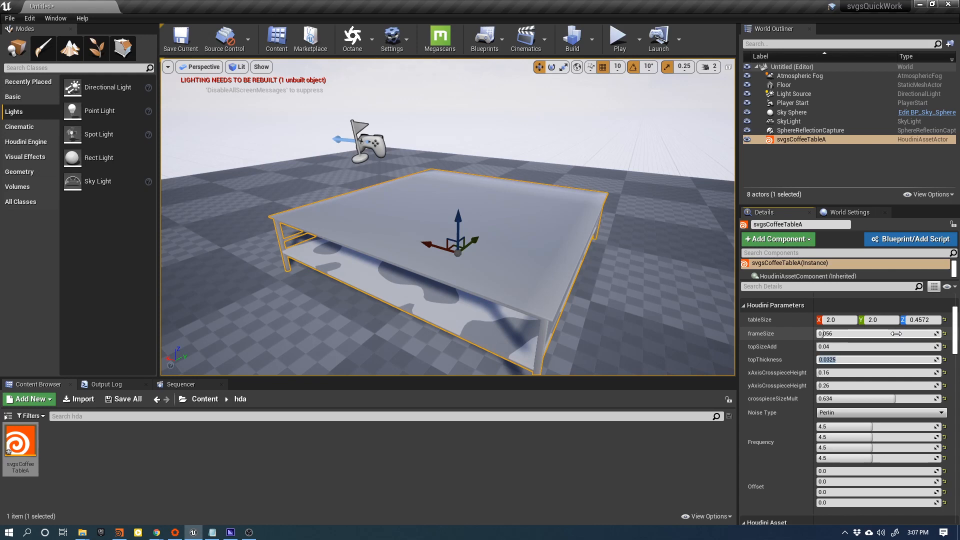
left_click(547, 322)
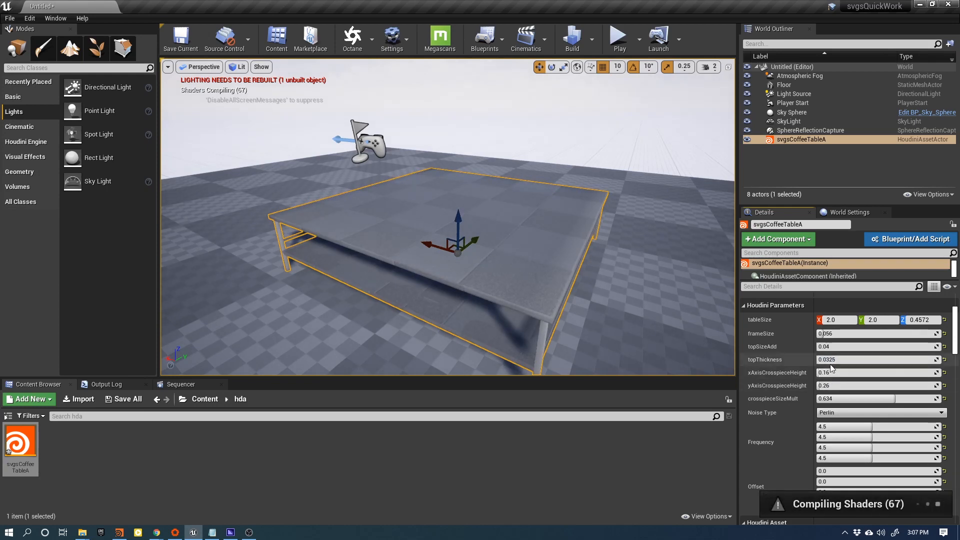
- Set the coffee table's crosspieceSizeMult parameter to 0.75 while viewing its crosspieces up close
scroll(781, 361, "down", 2)
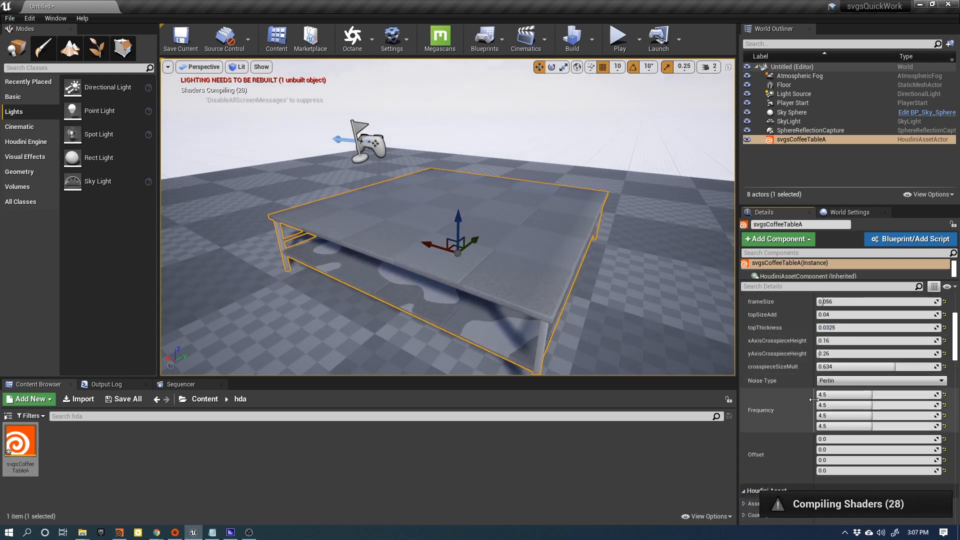
right_click_drag(465, 348, 437, 319)
left_click(832, 367)
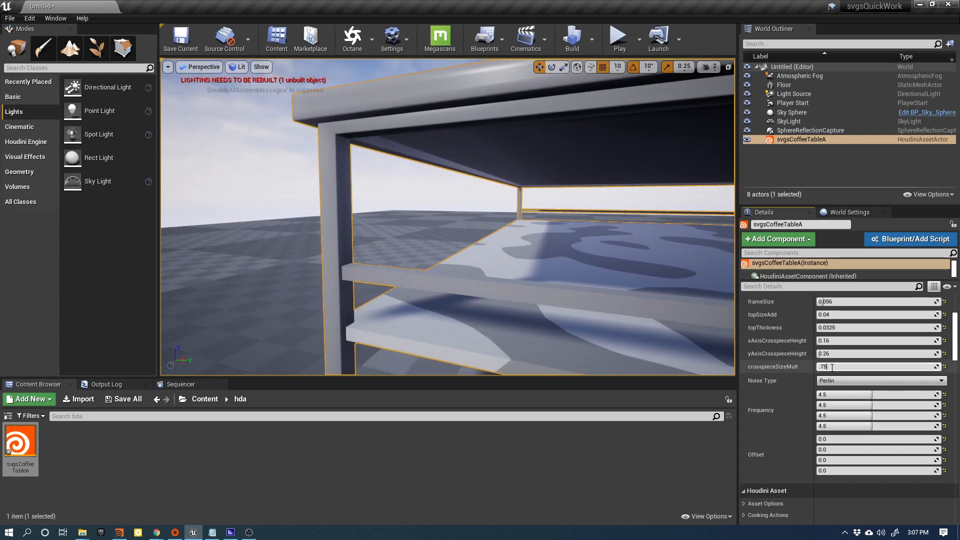
mouse_move(380, 228)
right_mouse_down()
mouse_move(362, 239)
mouse_move(395, 238)
mouse_move(385, 235)
right_mouse_up()
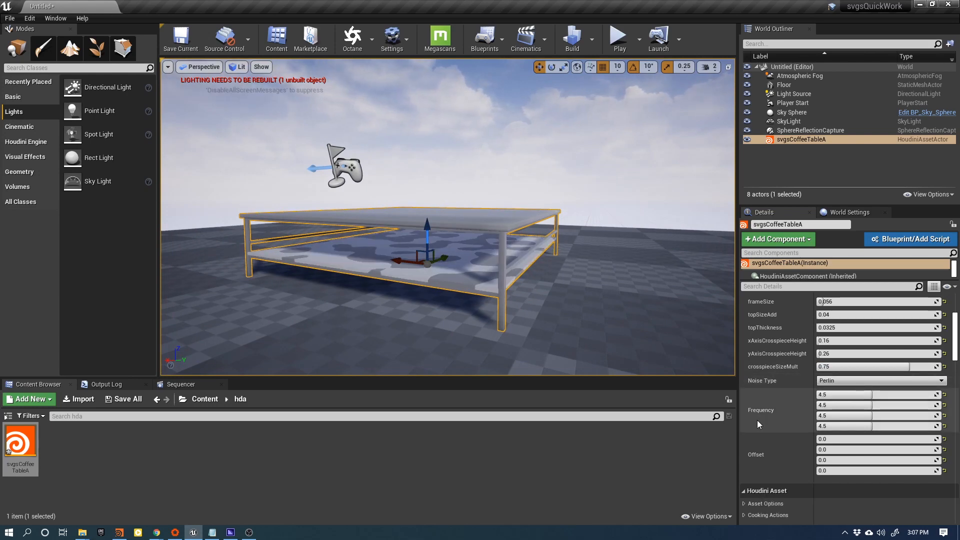
- Duplicate the coffee table and place the copy directly beside the original
right_click_drag(450, 270, 367, 244)
left_click_drag(318, 244, 567, 263, "alt")
right_click_drag(567, 264, 645, 261)
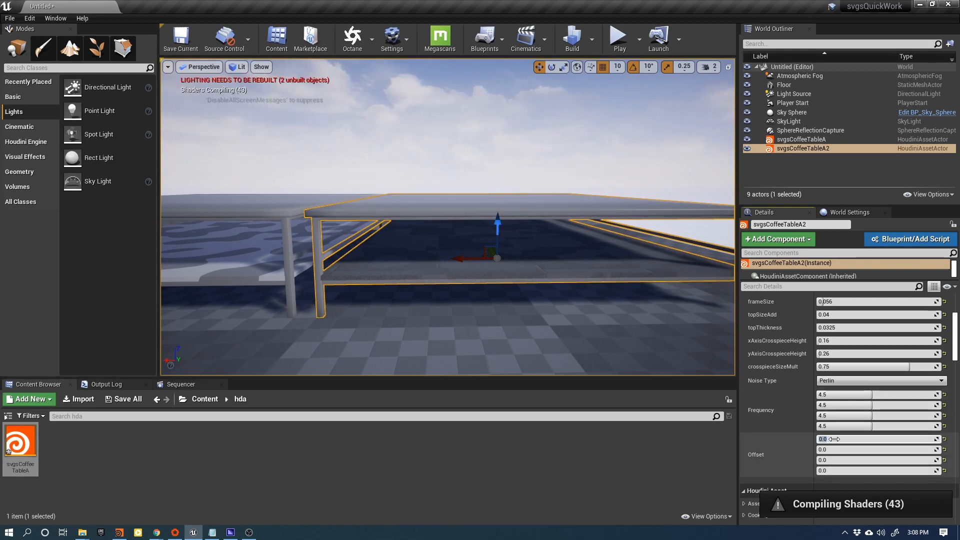
- Set the first Offset value of the duplicated table's noise to 15.0 and select the floor
left_click_drag(833, 439, 835, 438)
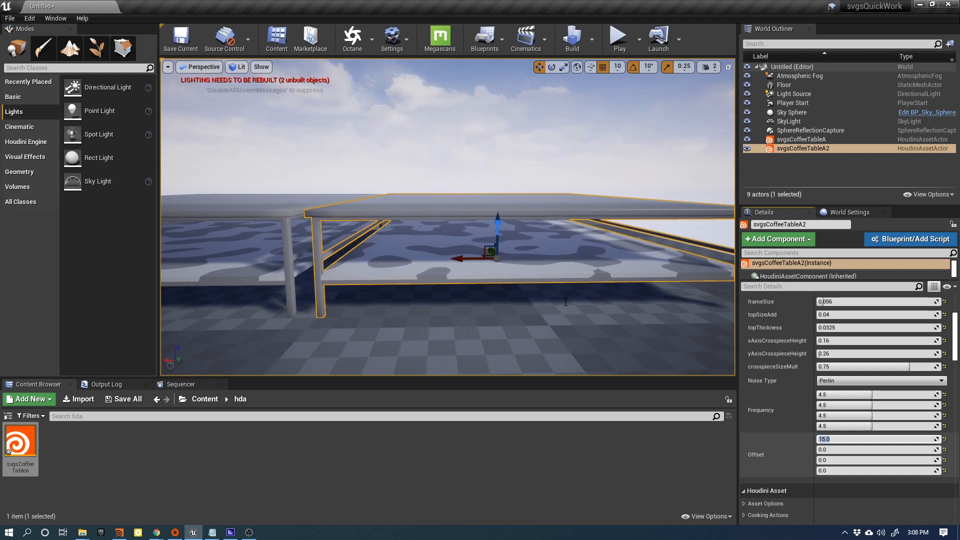
right_click(550, 347)
left_click(394, 299)
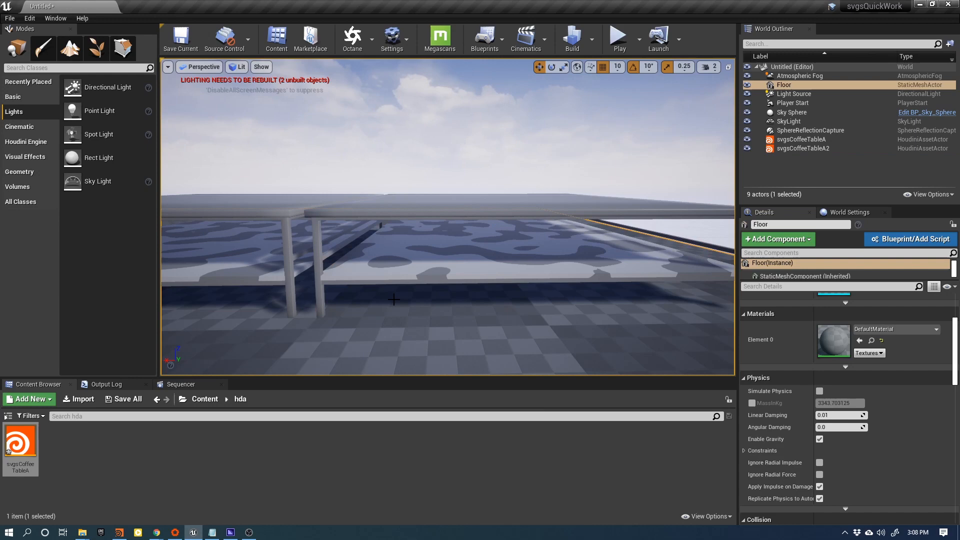
right_click(372, 325)
left_click(460, 306)
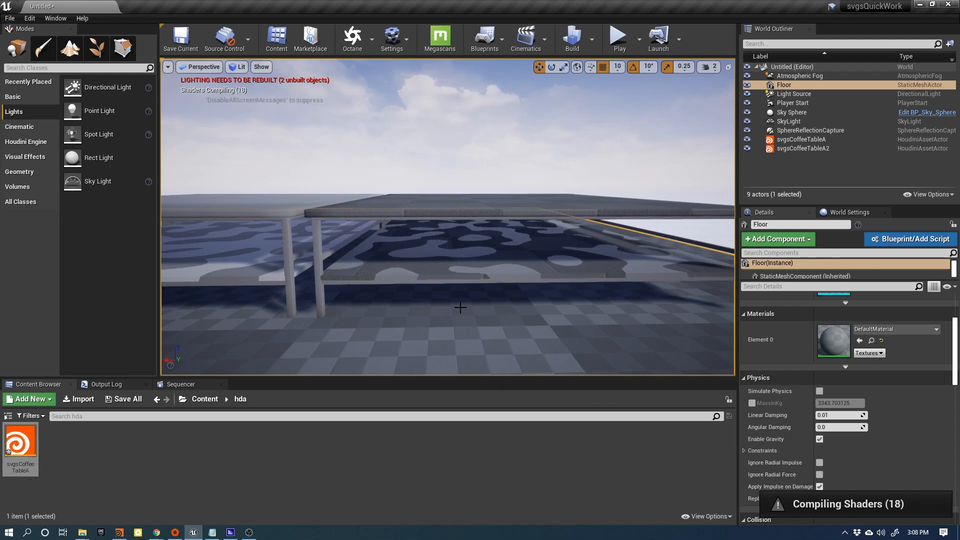
- Examine the two coffee tables side by side, comparing the noise-driven surfaces and the overall shapes
mouse_move(471, 302)
right_mouse_down()
mouse_move(429, 293)
mouse_move(480, 294)
right_mouse_up()
key("d")
key("a")
key("d")
key("w")
key("a")
key("s")
right_click_drag(245, 242, 261, 228)
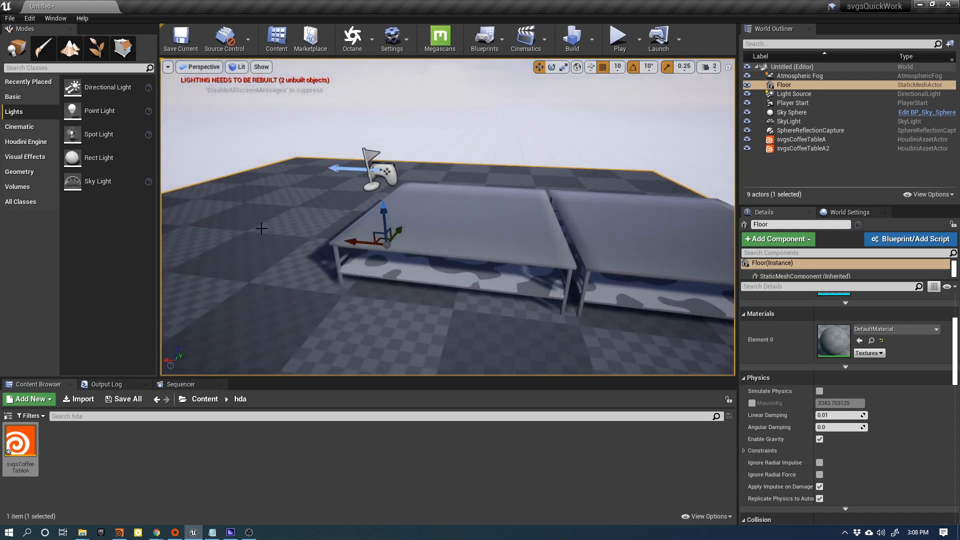
- Switch to the Epic Games Launcher and open the svgsShortStories project from the library
mouse_move(121, 535)
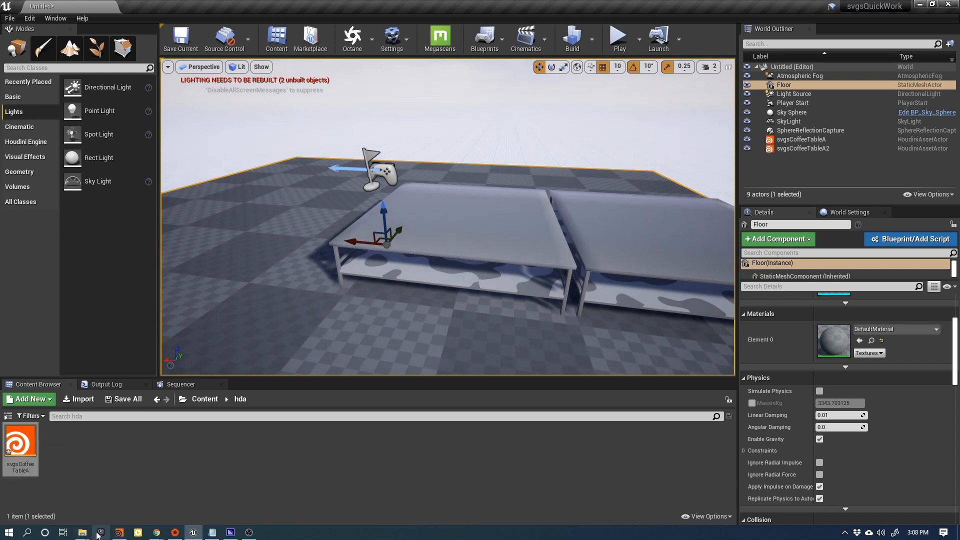
left_click(100, 533)
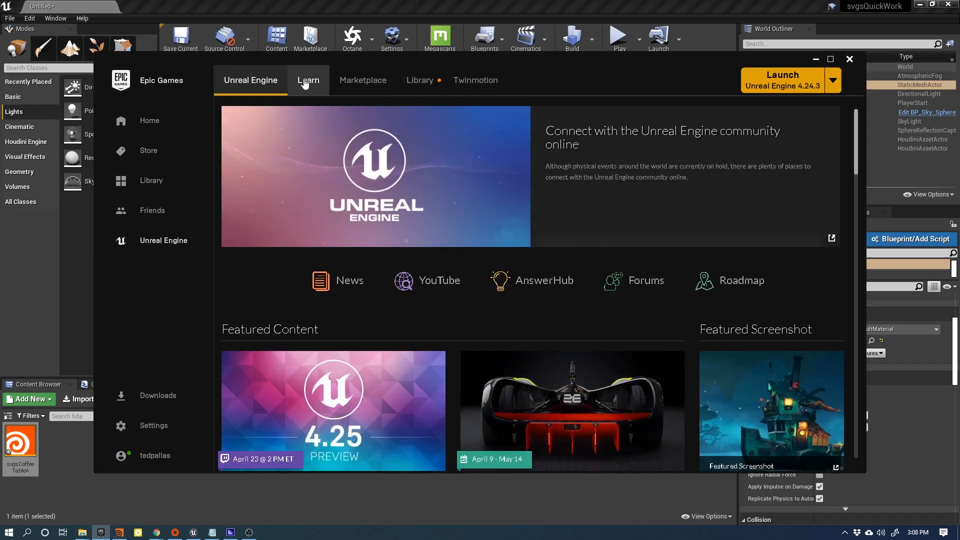
left_click(409, 84)
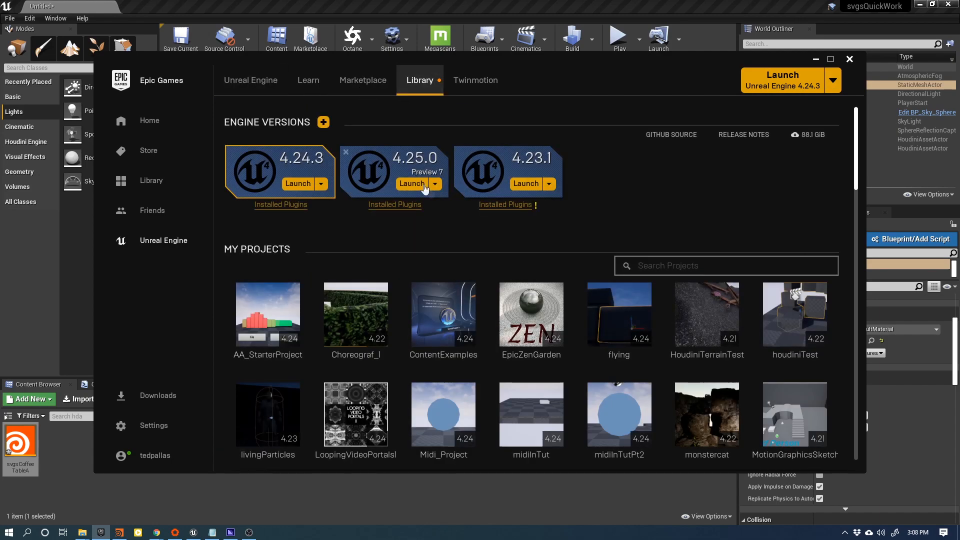
scroll(634, 264, "down", 10)
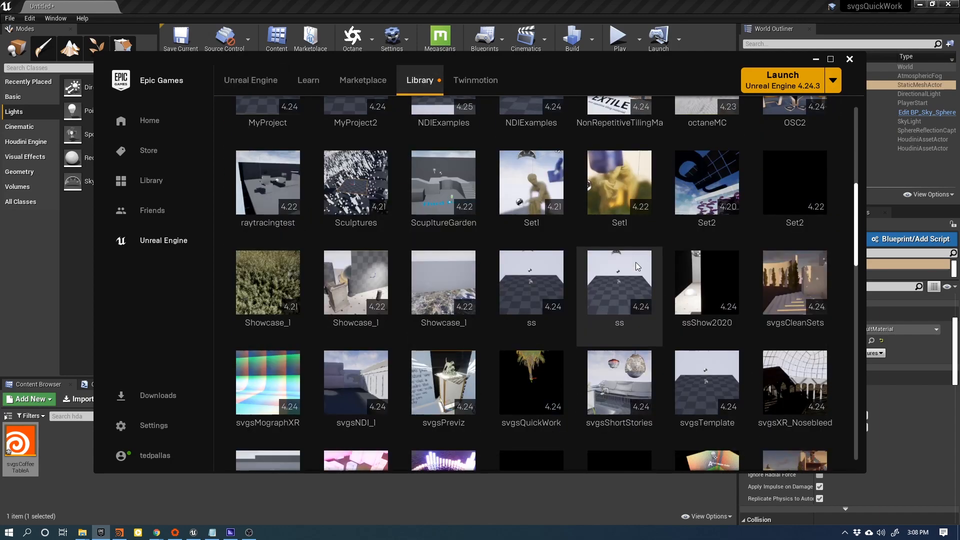
scroll(635, 265, "down", 1)
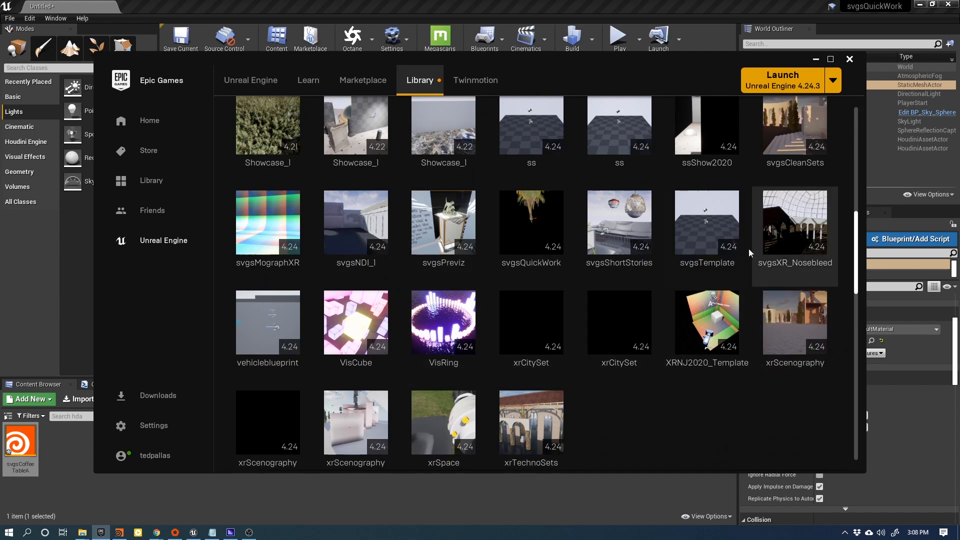
double_click(620, 215)
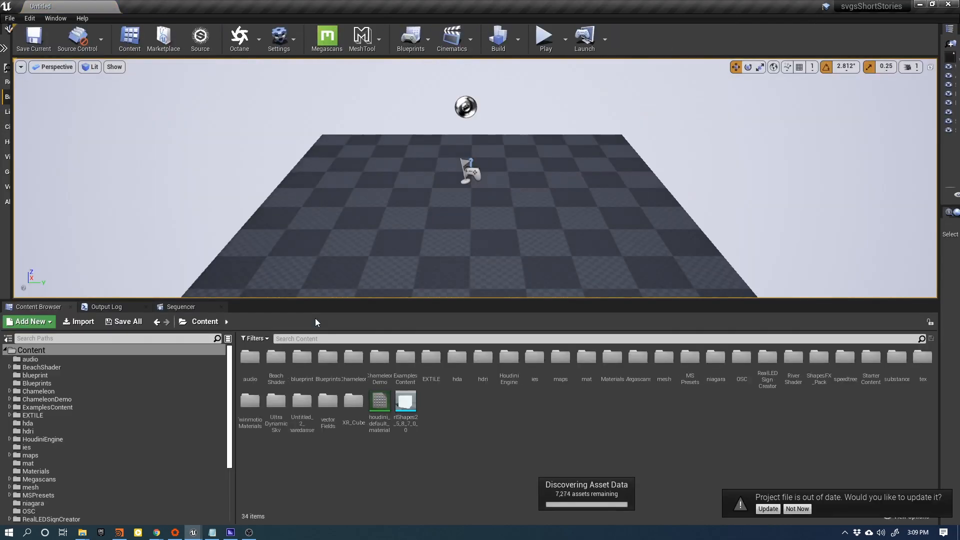
- Widen the collapsed World Outliner and Details area and place svgsTerrainLoader from the hda folder onto the floor
right_click_drag(366, 255, 370, 280)
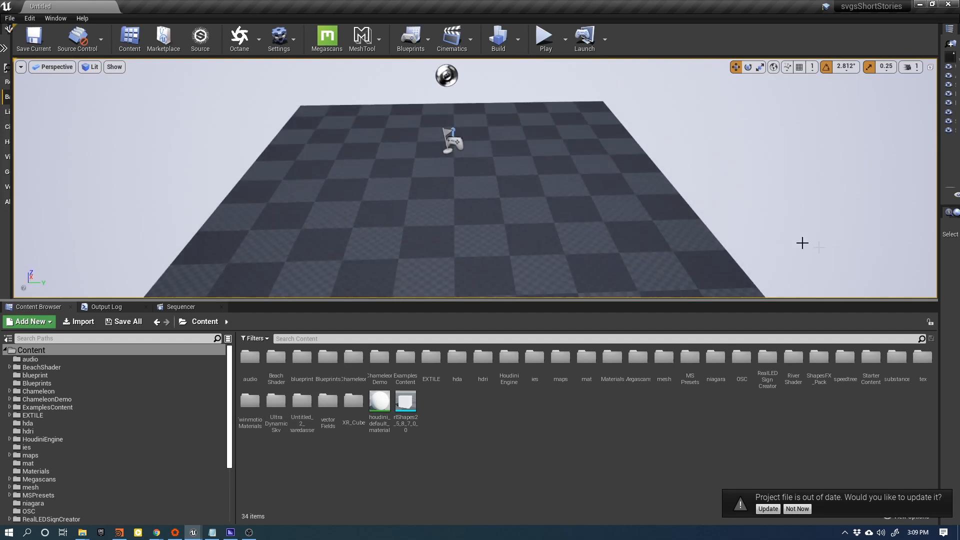
left_click_drag(938, 258, 741, 259)
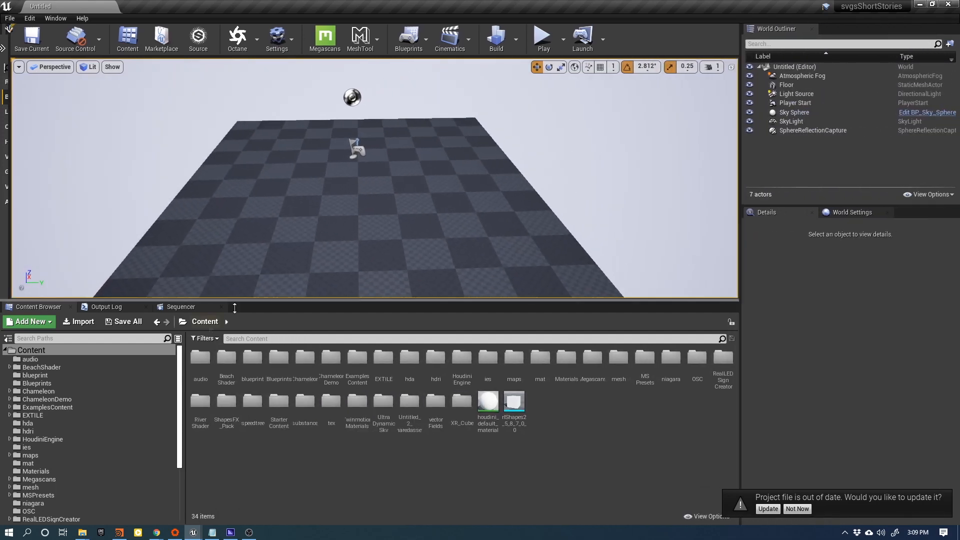
left_click(49, 424)
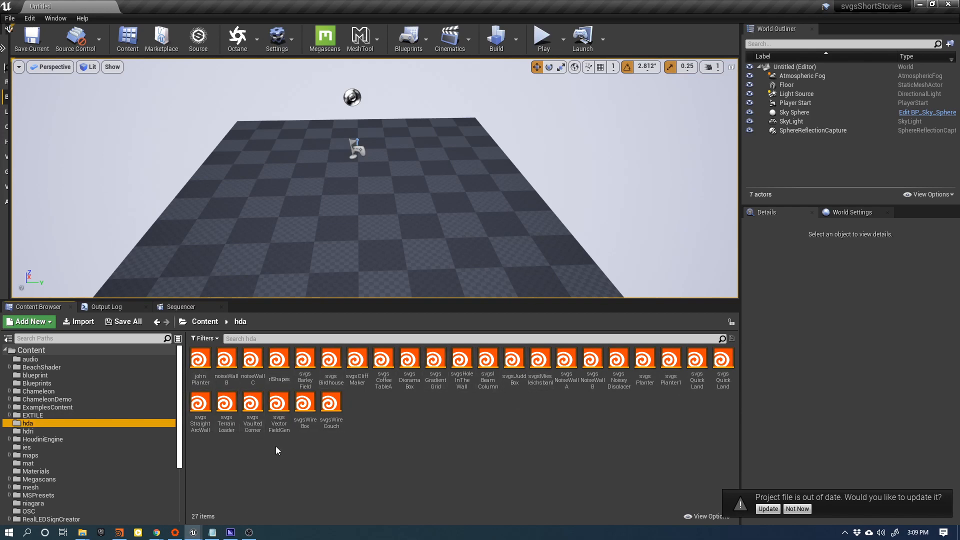
left_click_drag(227, 404, 349, 199)
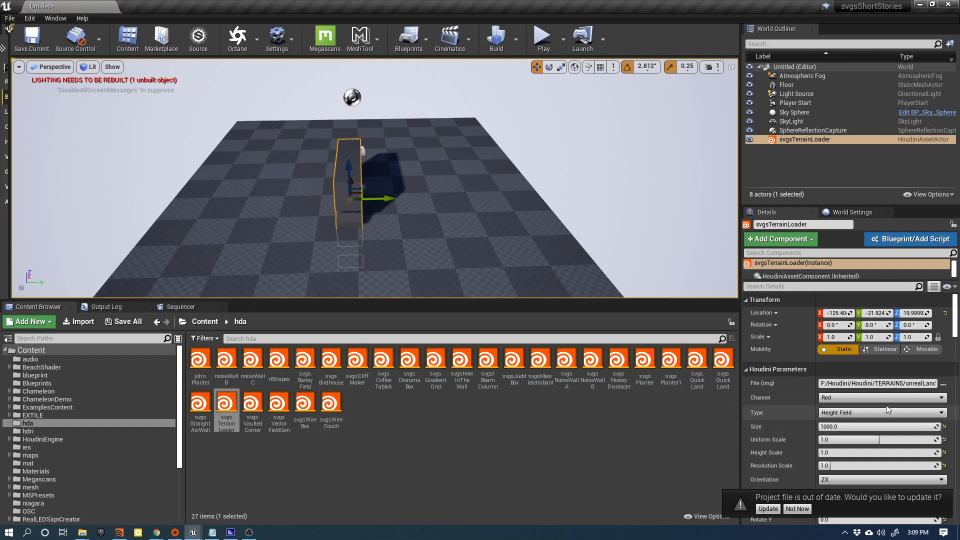
- Open the file browser for the terrain loader's image and look through Gaea > Builds on the svgs012020 (R:) drive
scroll(775, 434, "down", 2)
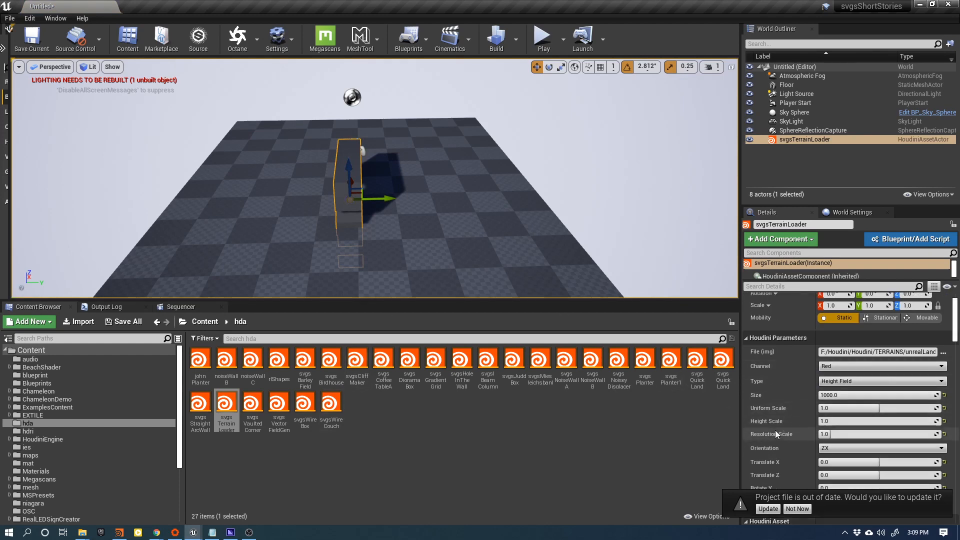
left_click(943, 352)
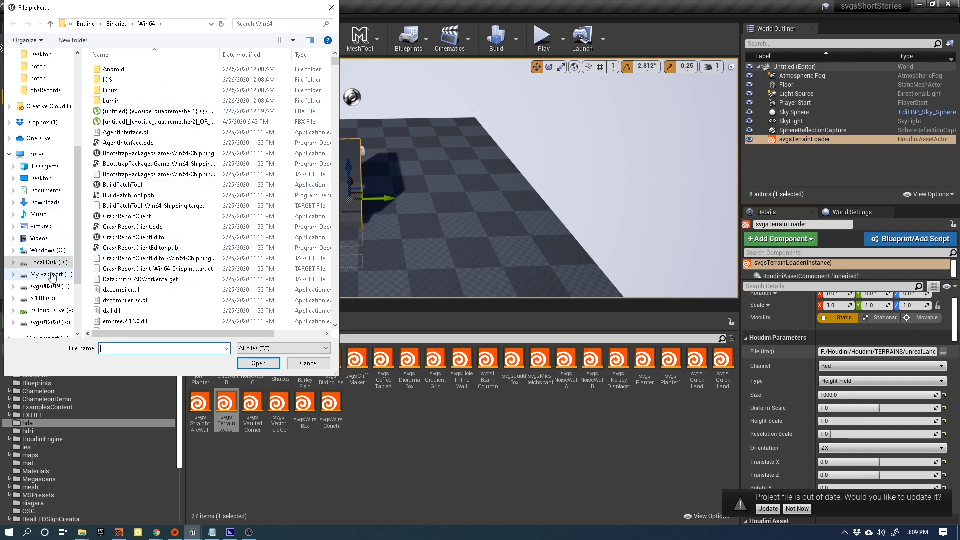
scroll(52, 276, "down", 1)
left_click(50, 310)
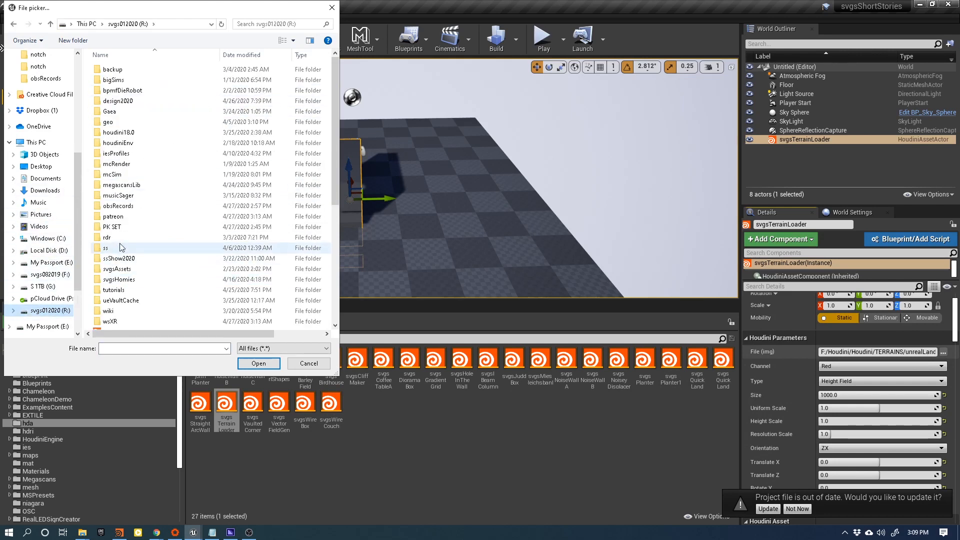
double_click(120, 112)
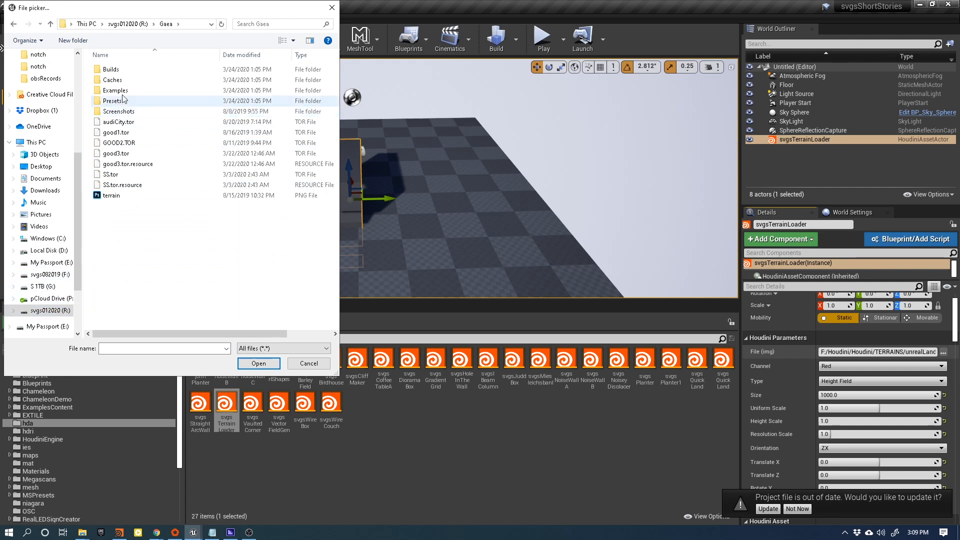
double_click(118, 70)
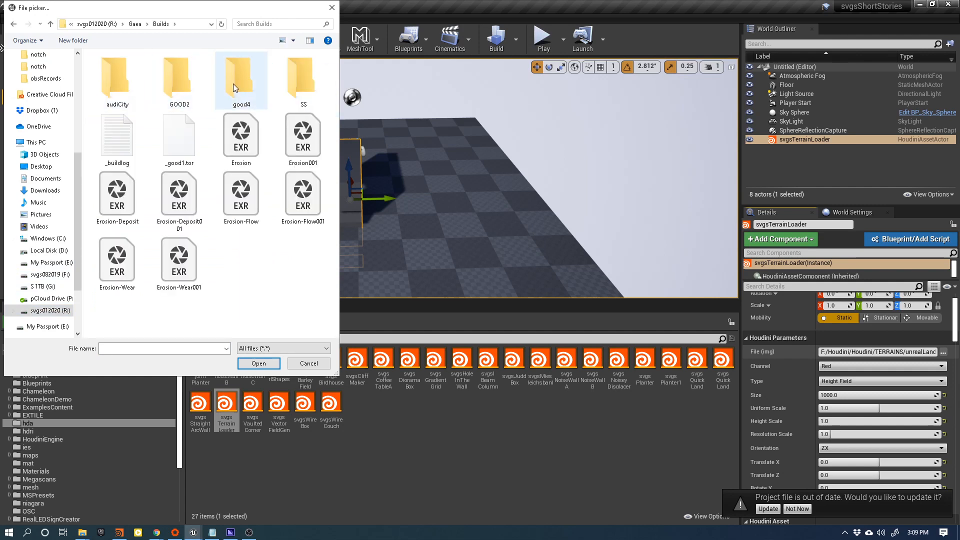
- Browse to the Var_01 folder under Documents > Gaea > Builds > good4 > 001 for the terrain image
left_click(41, 180)
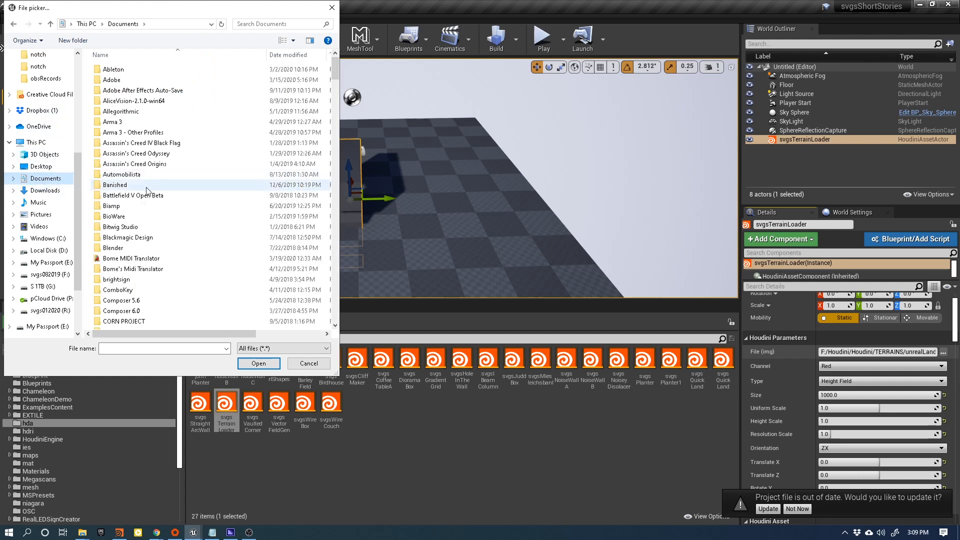
scroll(142, 291, "down", 6)
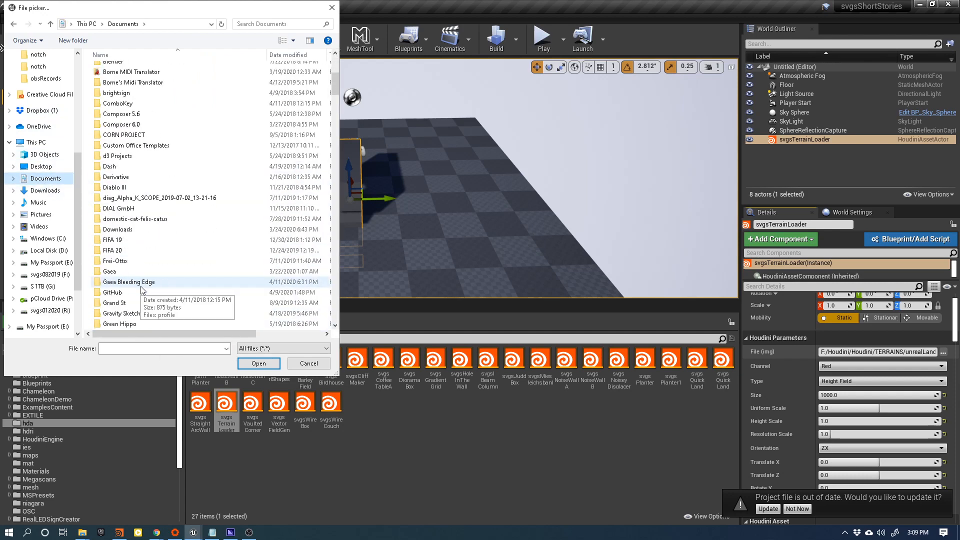
double_click(137, 243)
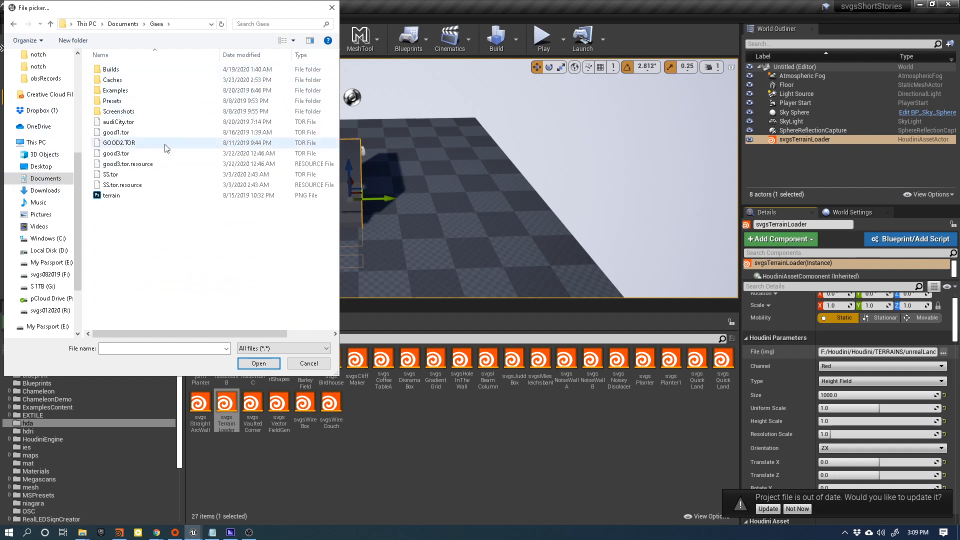
left_click(133, 74)
double_click(133, 74)
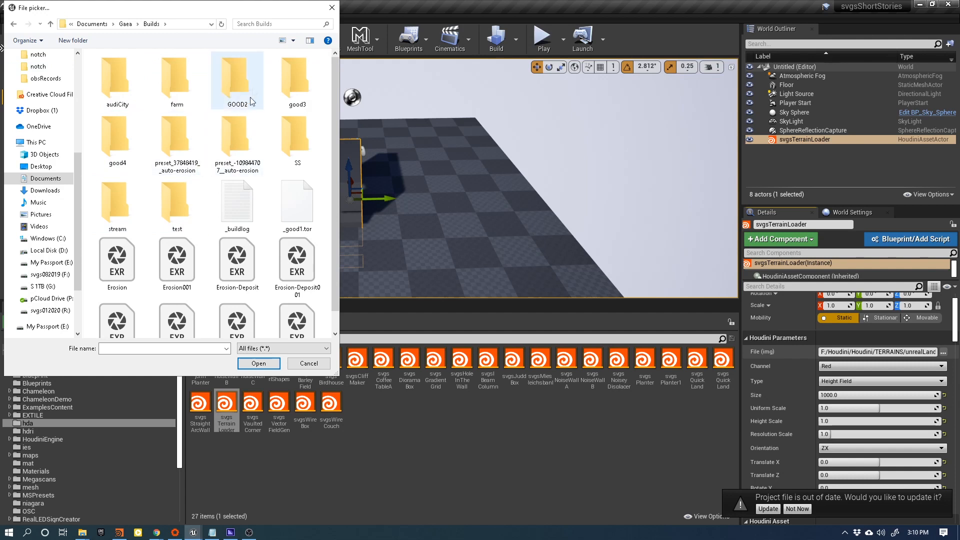
double_click(120, 133)
double_click(108, 70)
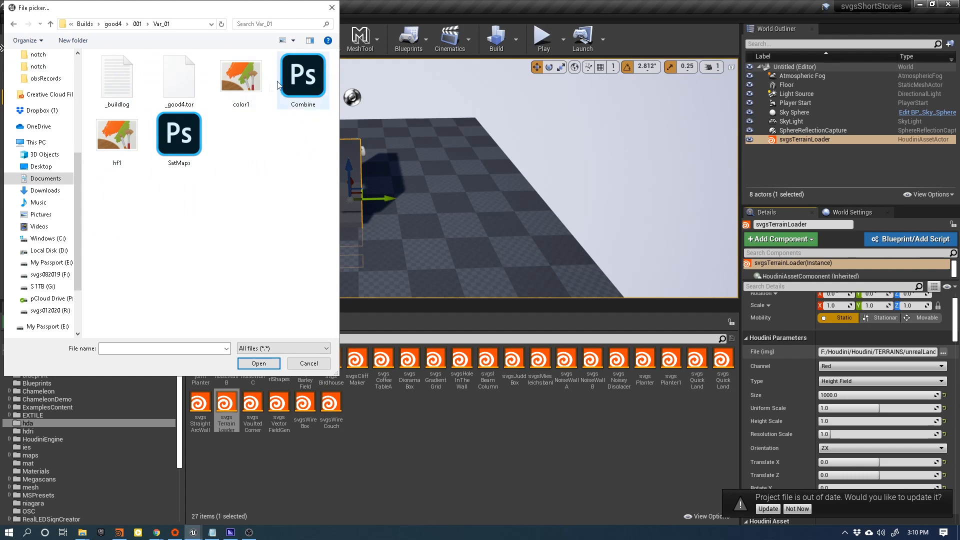
- Load the Combine image as the terrain loader's heightmap and set its Height Scale to 500.0
left_click(301, 82)
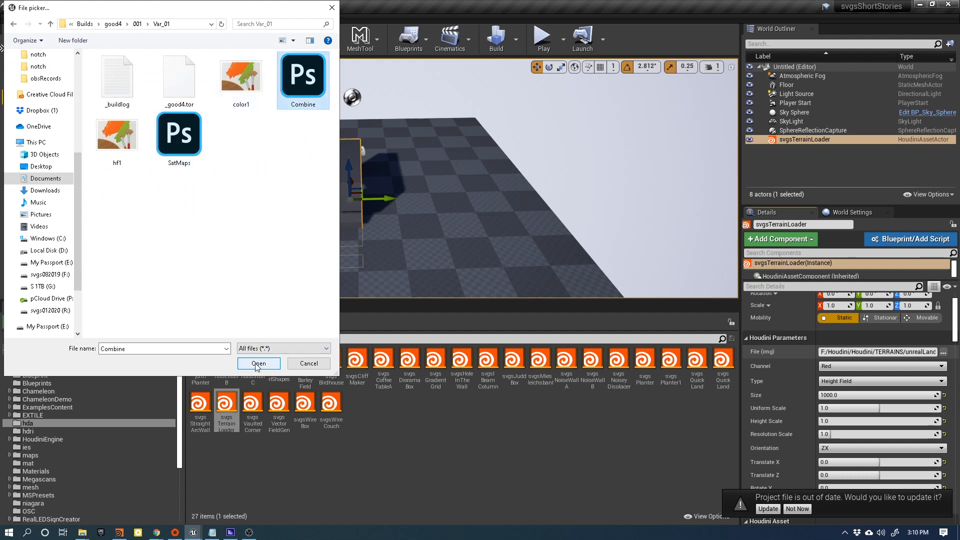
left_click(127, 134)
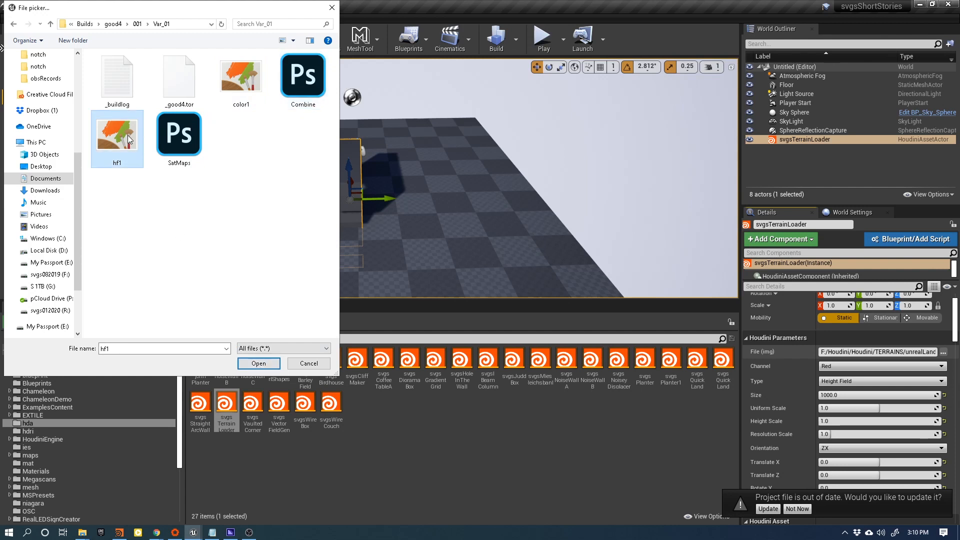
left_click(280, 346)
left_click(280, 347)
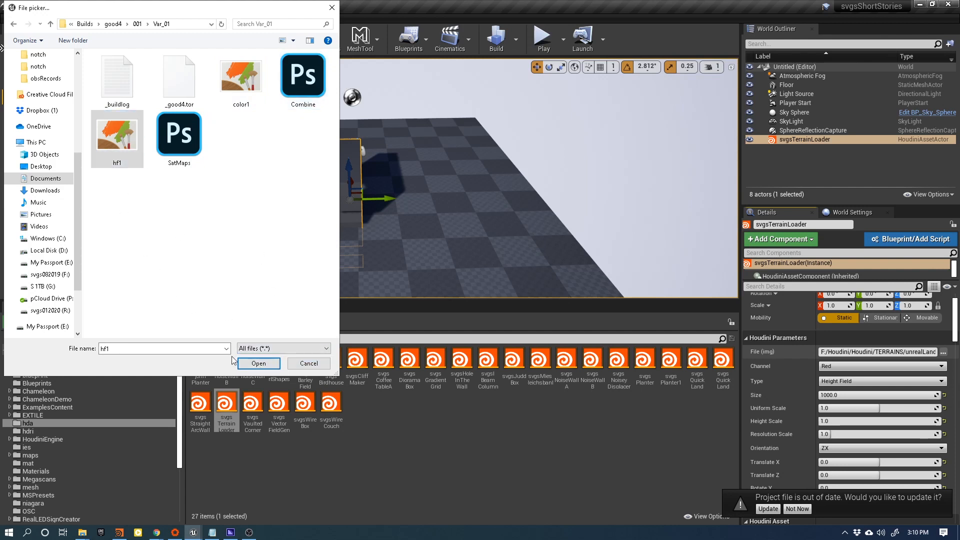
left_click(302, 80)
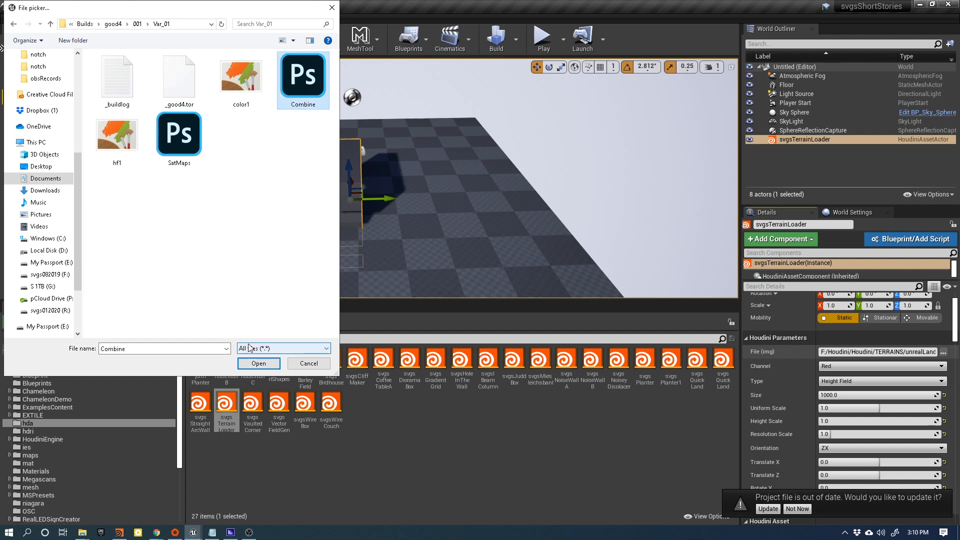
left_click(259, 363)
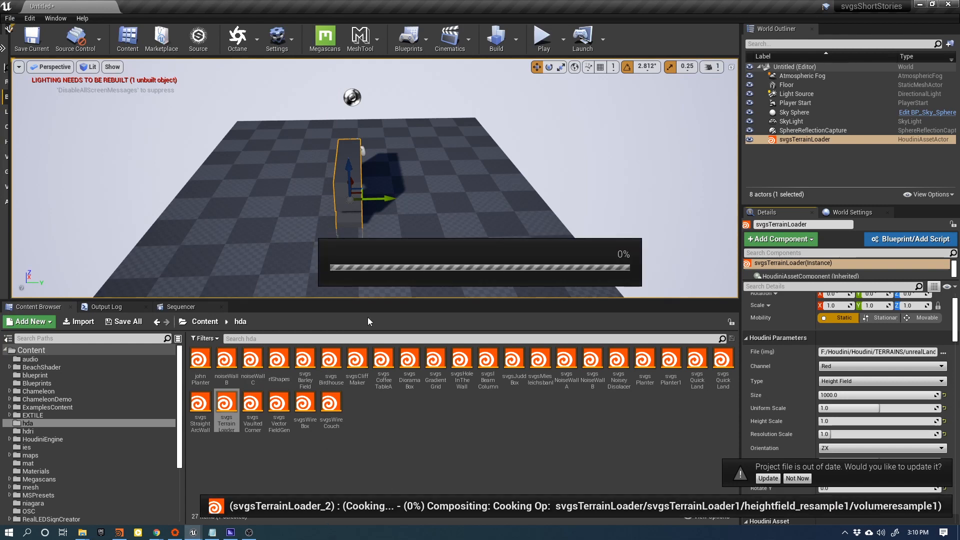
left_click(825, 421)
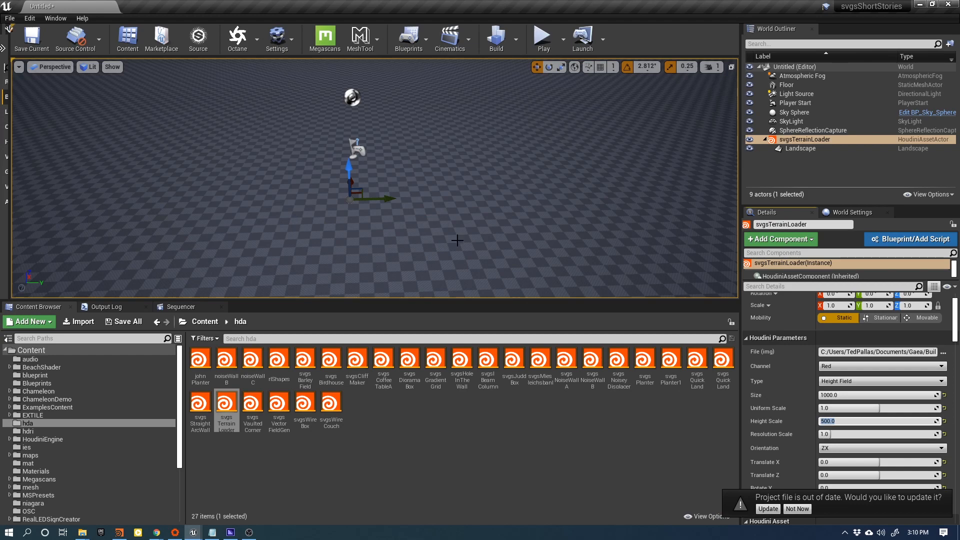
- Set the location of the generated Landscape actor to 0 on X, Y and Z
left_click(449, 217)
key("f")
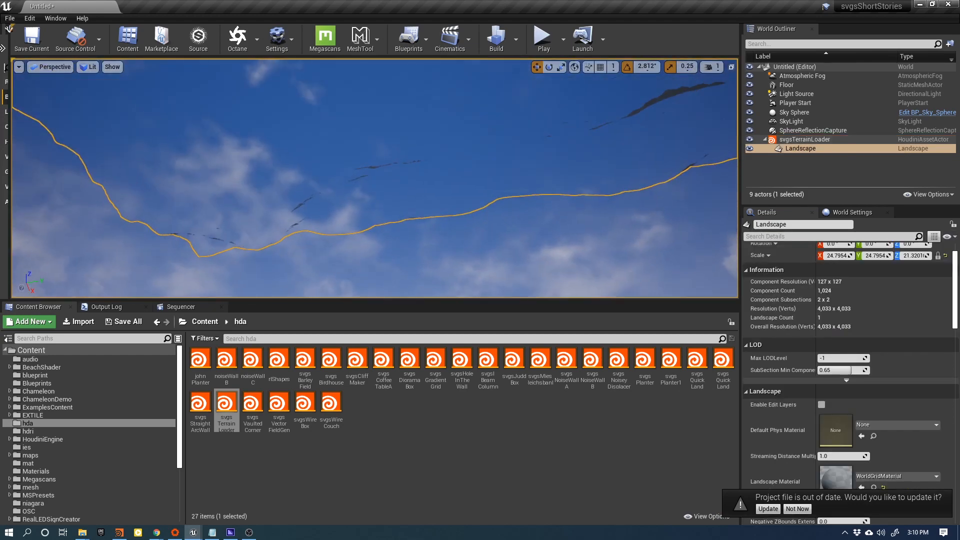
right_click_drag(448, 217, 430, 280)
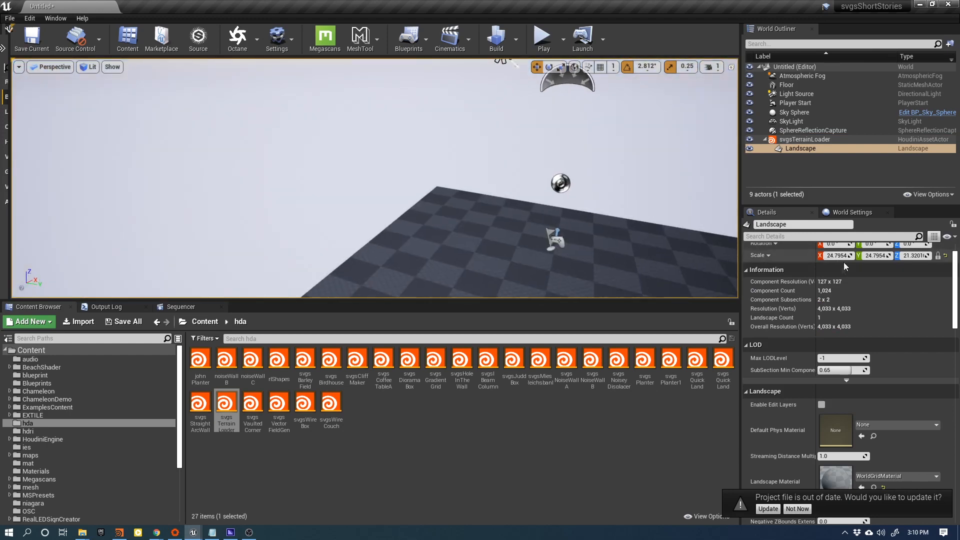
right_click_drag(658, 186, 658, 123)
left_click(802, 139)
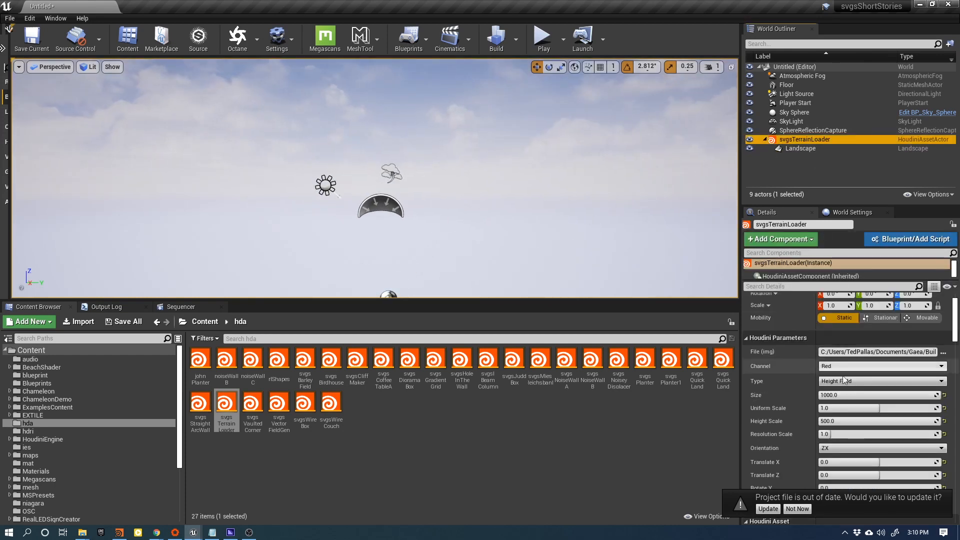
left_click(811, 147)
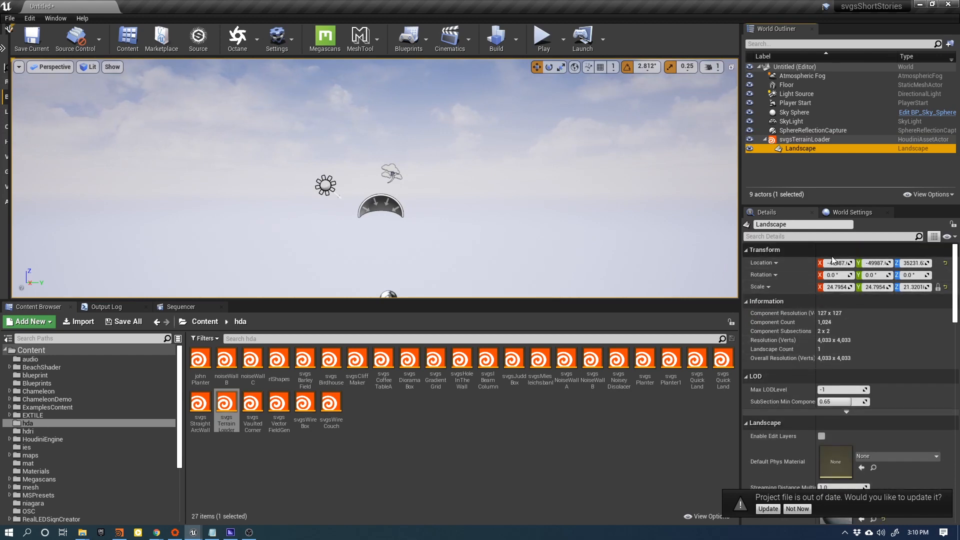
left_click(834, 263)
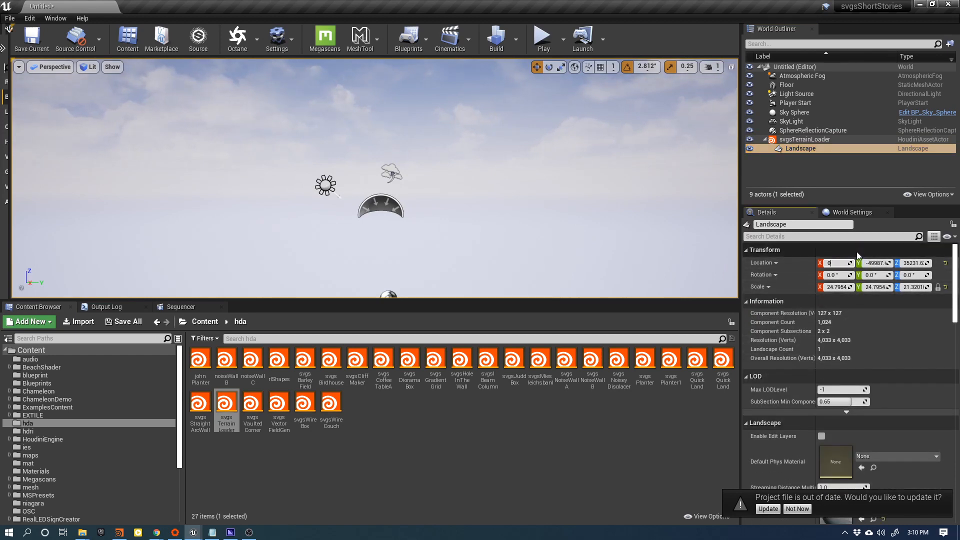
type("0")
key("Tab")
type("0")
key("Tab")
type("0")
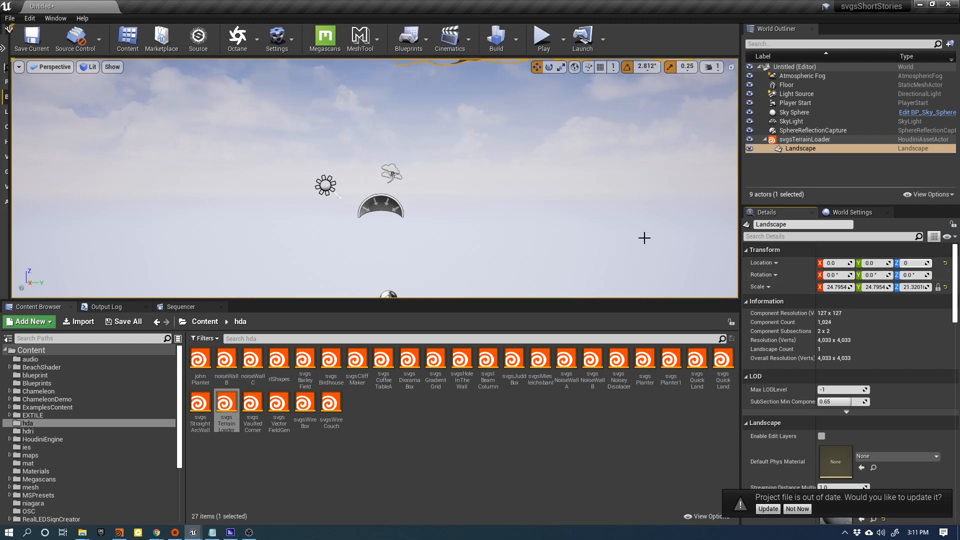
- Try to move the Sky Sphere to about -1620 on X and undo the move
right_click(520, 166)
key("Escape")
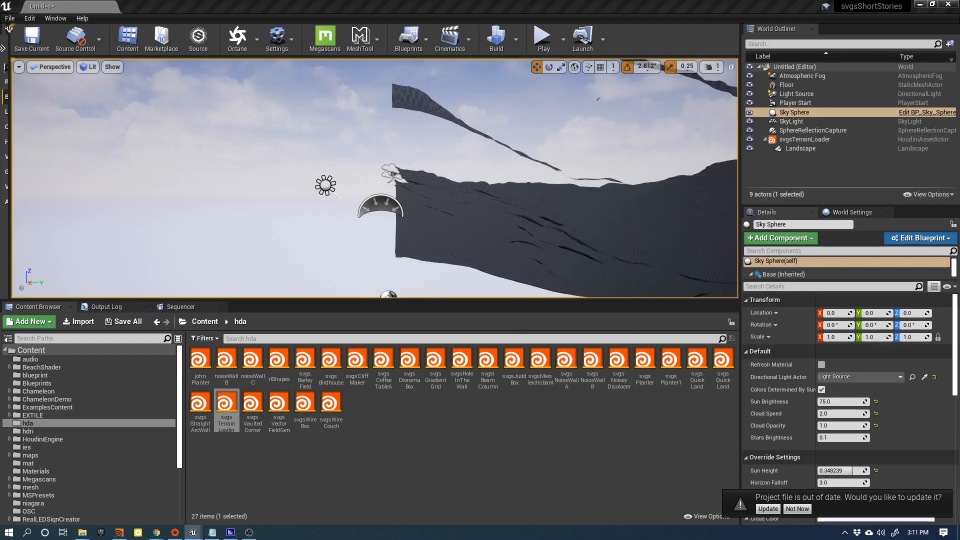
right_click_drag(520, 167, 619, 215)
right_click_drag(650, 263, 540, 262)
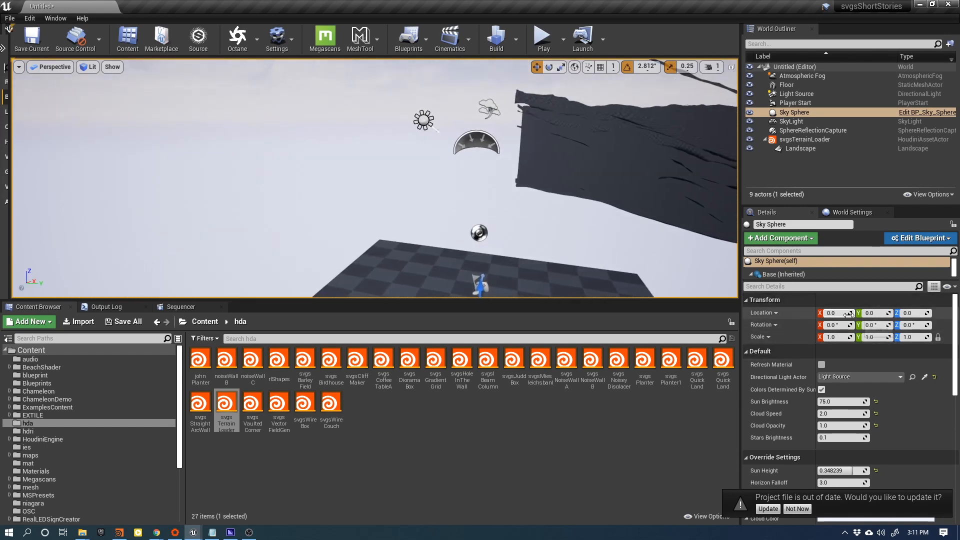
left_click_drag(848, 314, 825, 314)
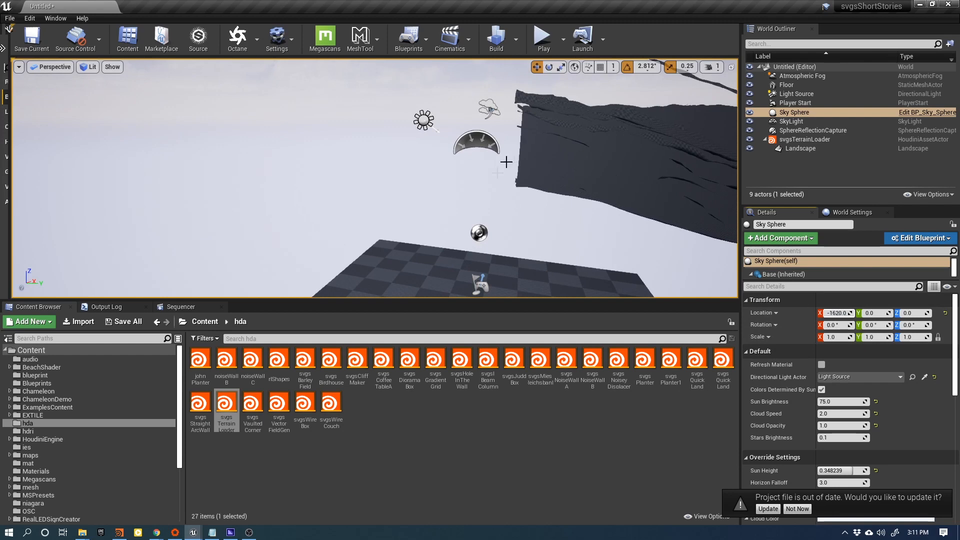
right_click_drag(506, 161, 540, 180)
key("ctrl+z")
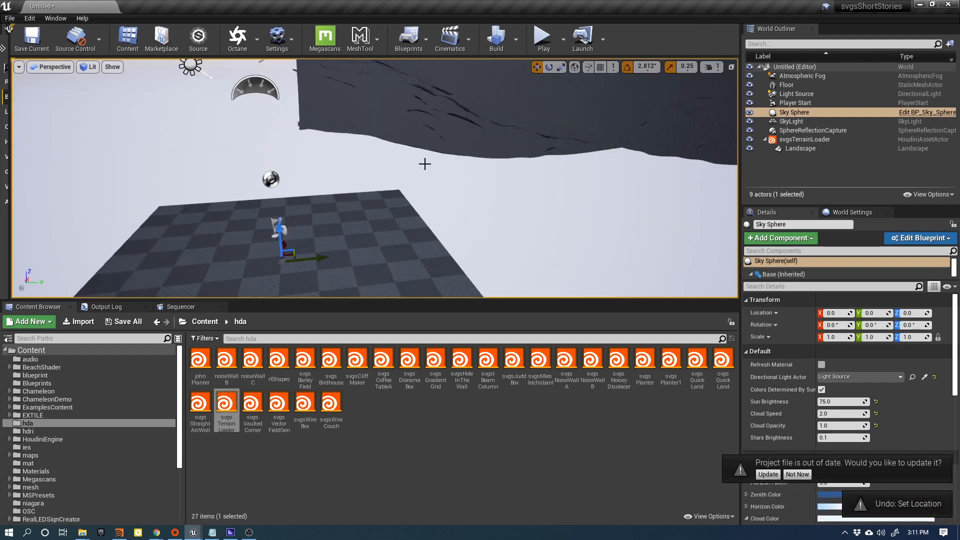
- Select the Landscape, raise the viewport camera speed to 6 and examine the terrain surface from close up
left_click(640, 160)
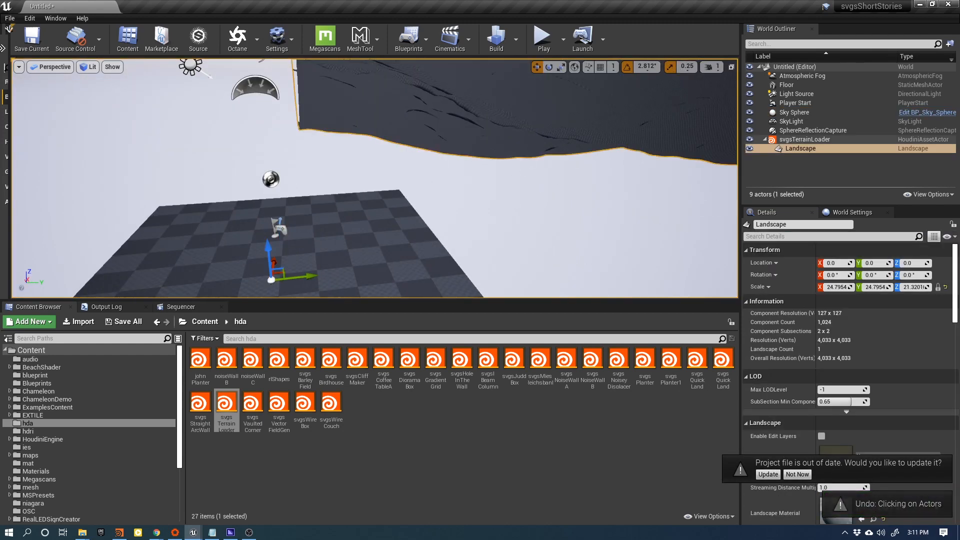
right_click_drag(640, 159, 620, 133)
right_click_drag(592, 202, 562, 217)
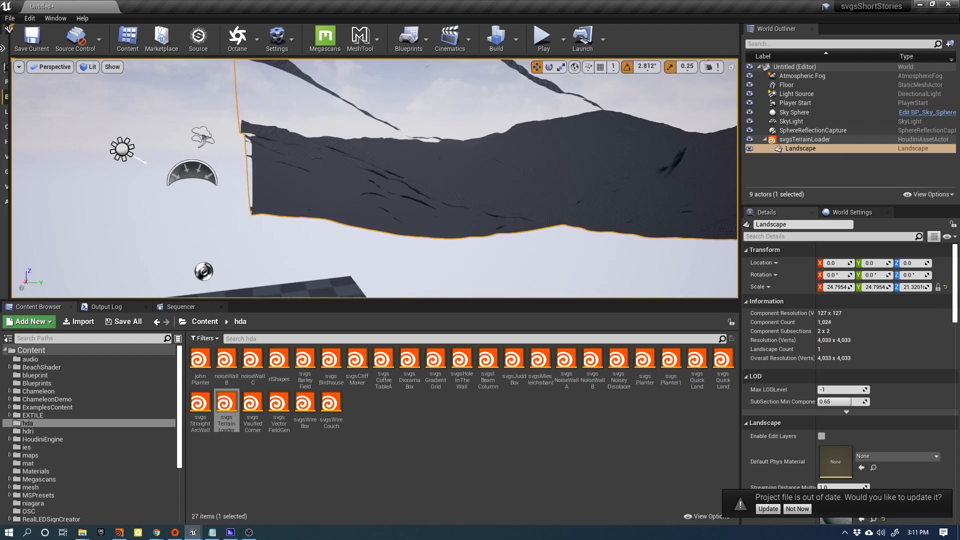
key("f")
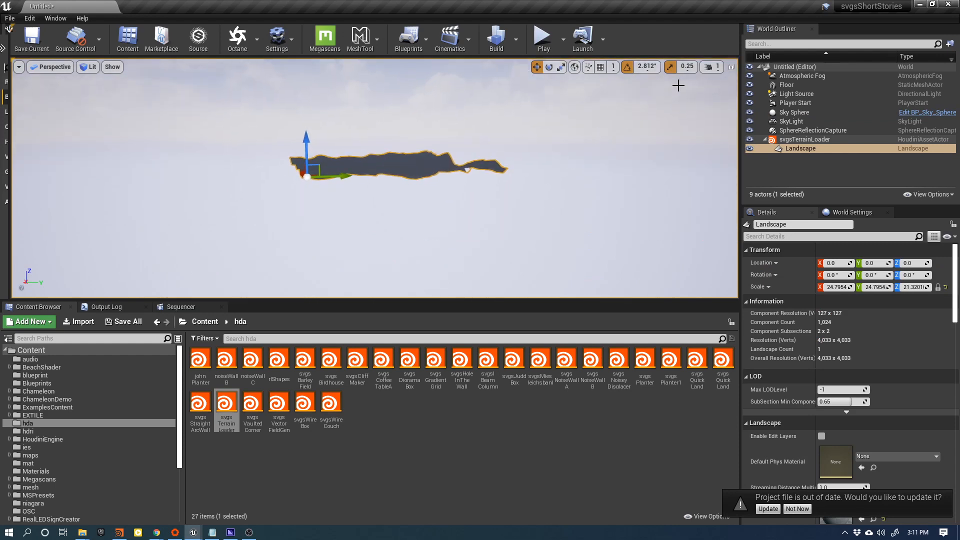
left_click(709, 67)
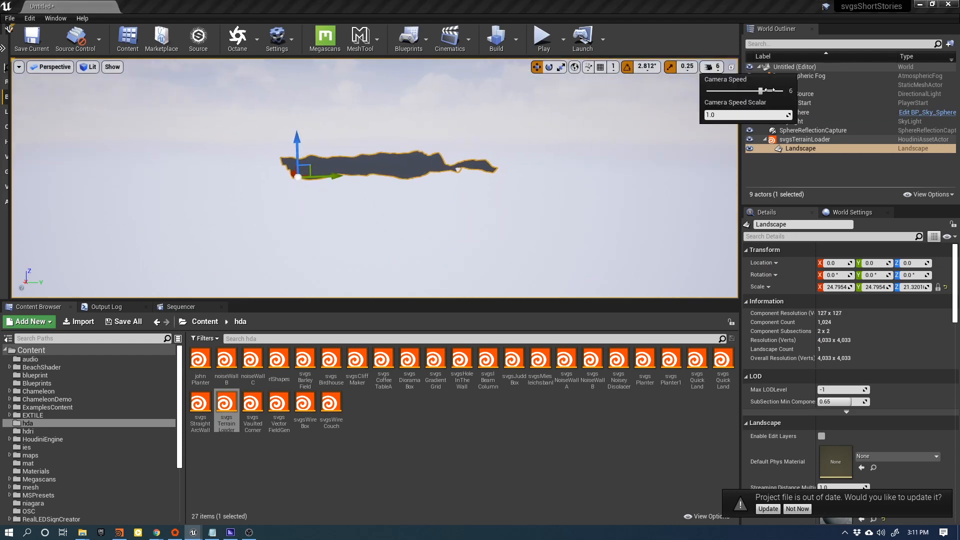
right_click_drag(450, 150, 633, 201)
key("e")
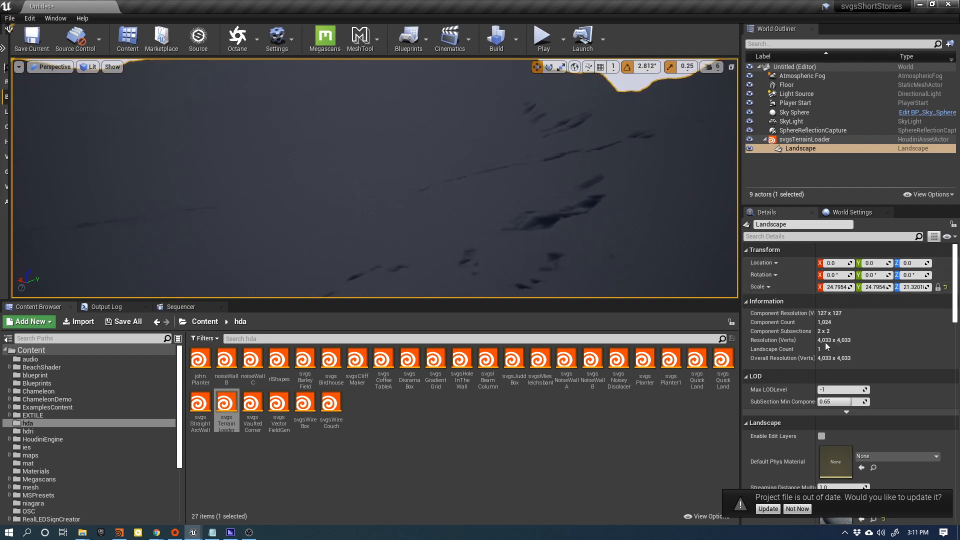
right_click_drag(396, 181, 397, 183)
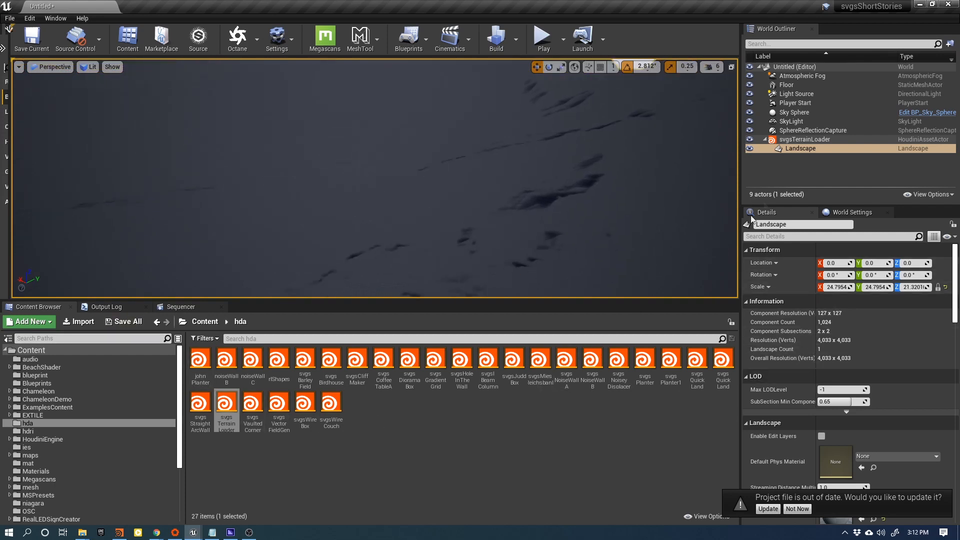
- Set the location of svgsTerrainLoader to 0 on X, Y and Z
left_click(804, 140)
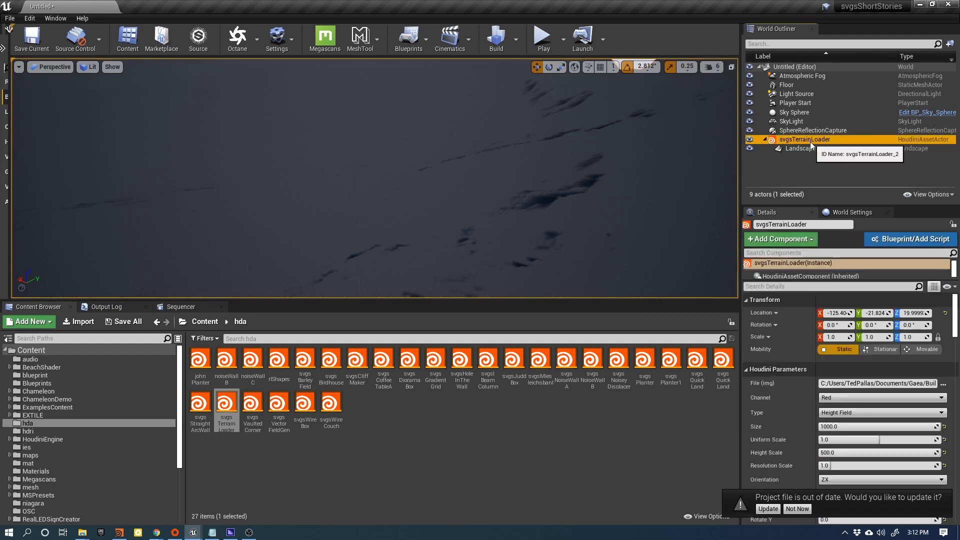
left_click(832, 313)
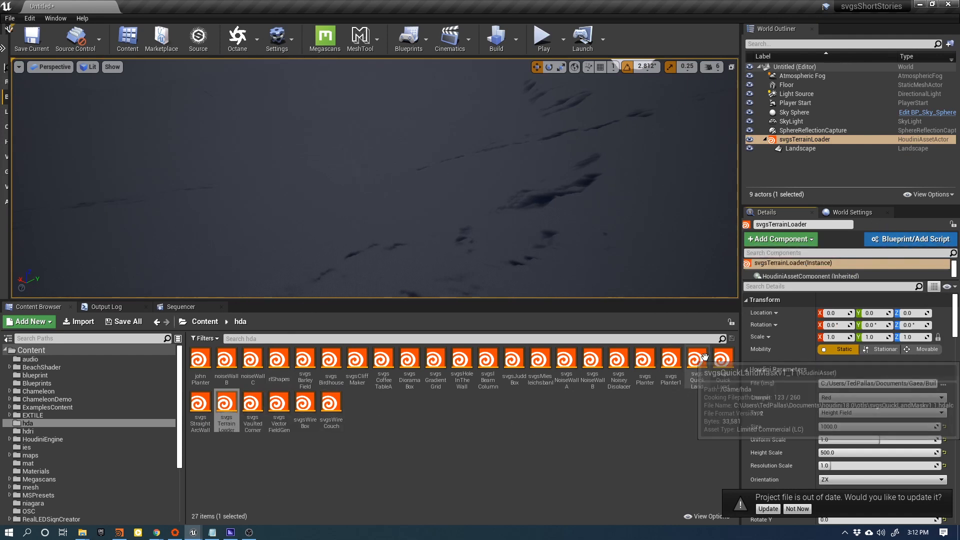
- Add the svgsQuickLandMaskv1_1 asset to the level and set its location to 0 on X, Y and Z
left_click_drag(697, 362, 695, 265)
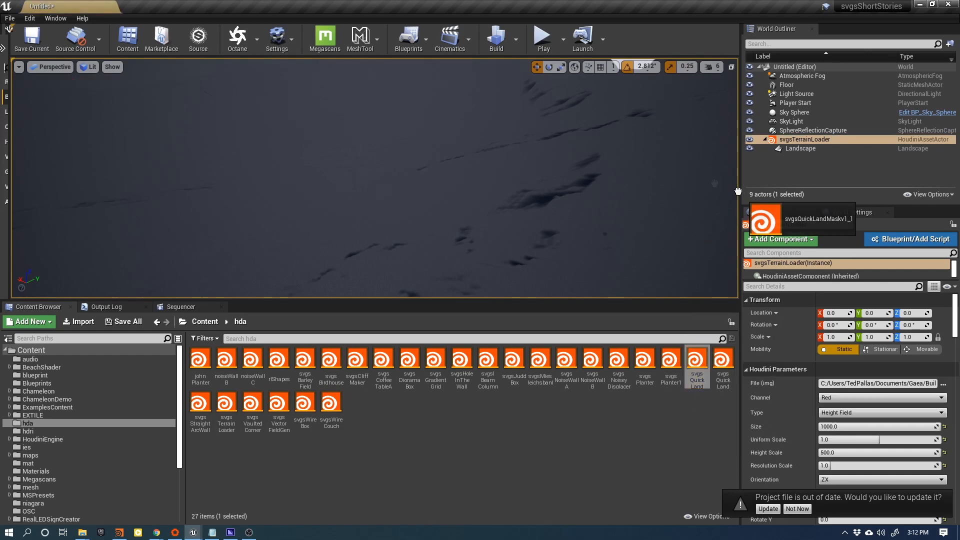
left_click(836, 313)
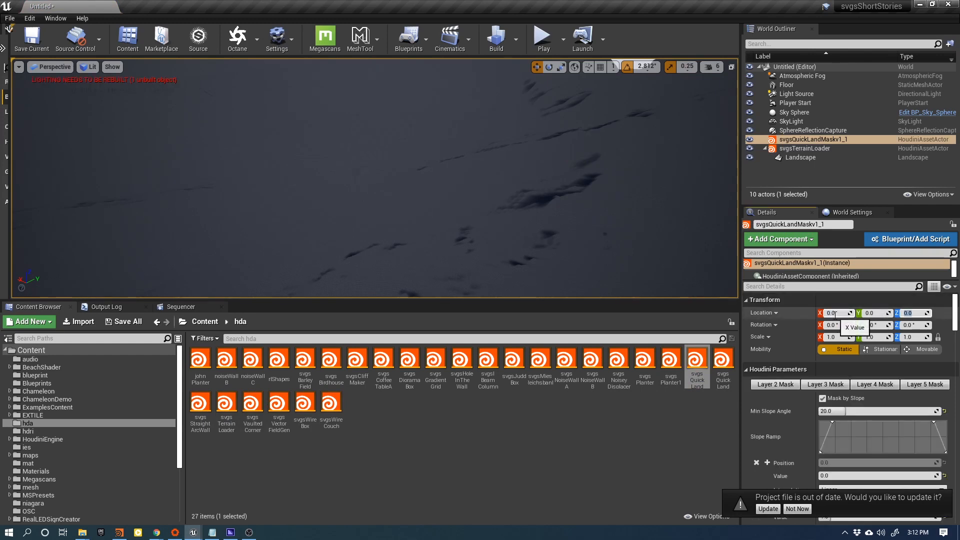
- Switch Sub-Network Input #1 of svgsQuickLandMaskv1_1 to Landscape Input and choose the Landscape under svgsTerrainLoader as its source
scroll(831, 314, "down", 5)
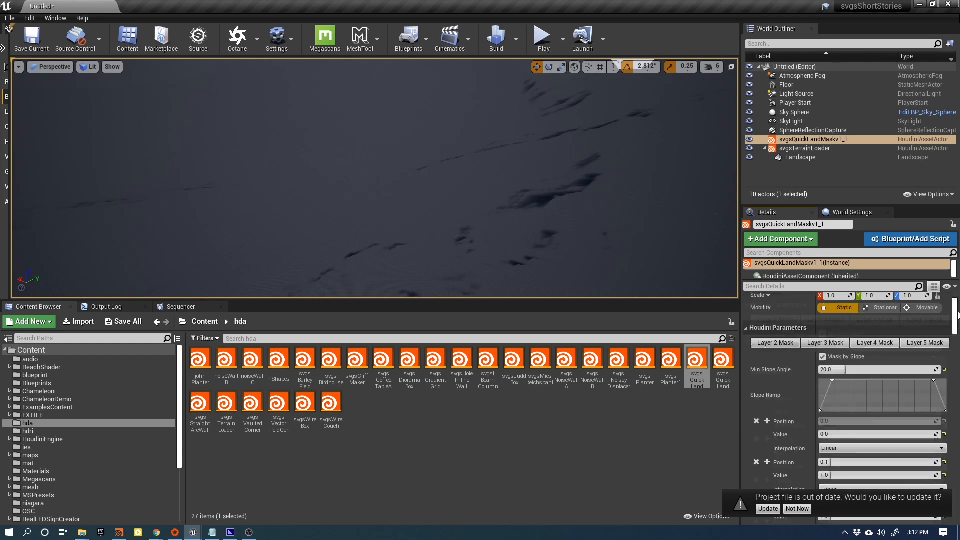
scroll(850, 400, "down", 4)
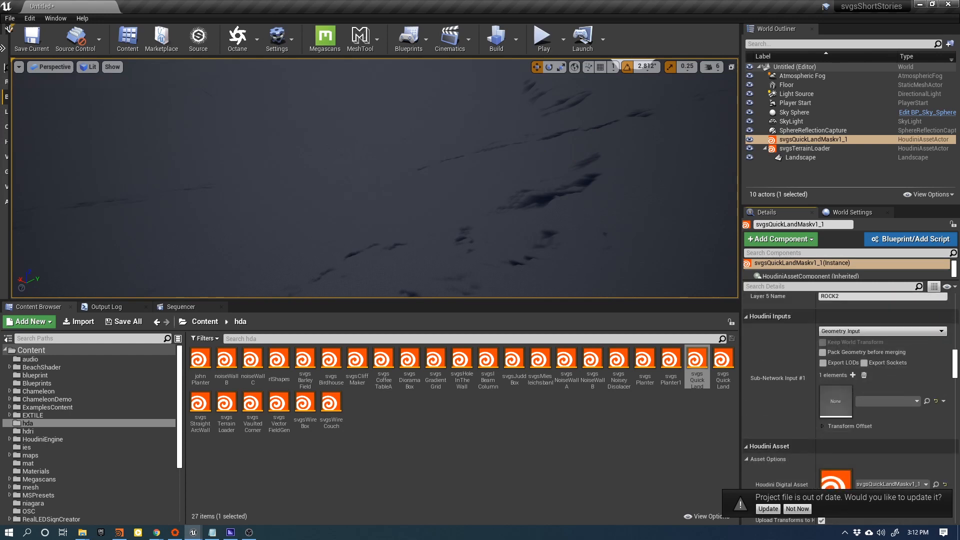
left_click(885, 338)
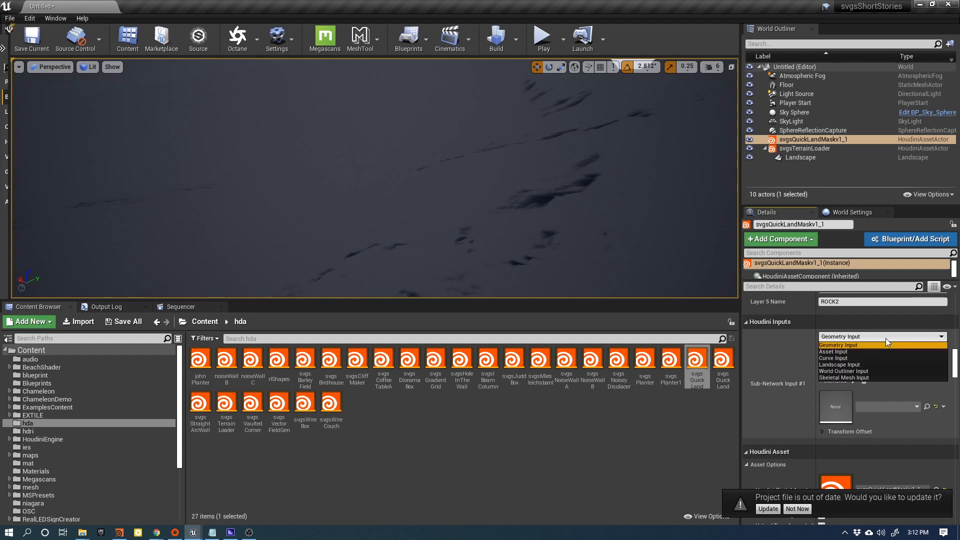
left_click(874, 368)
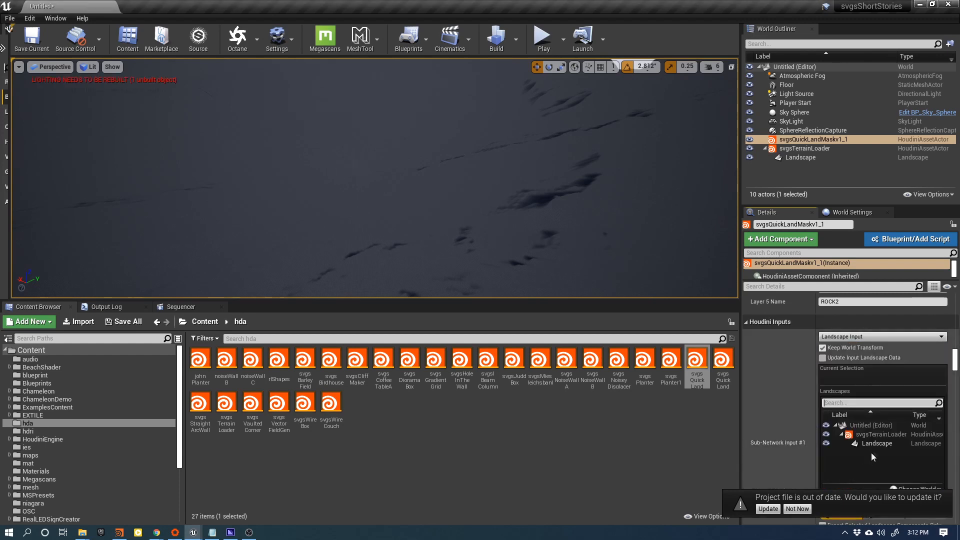
left_click(877, 443)
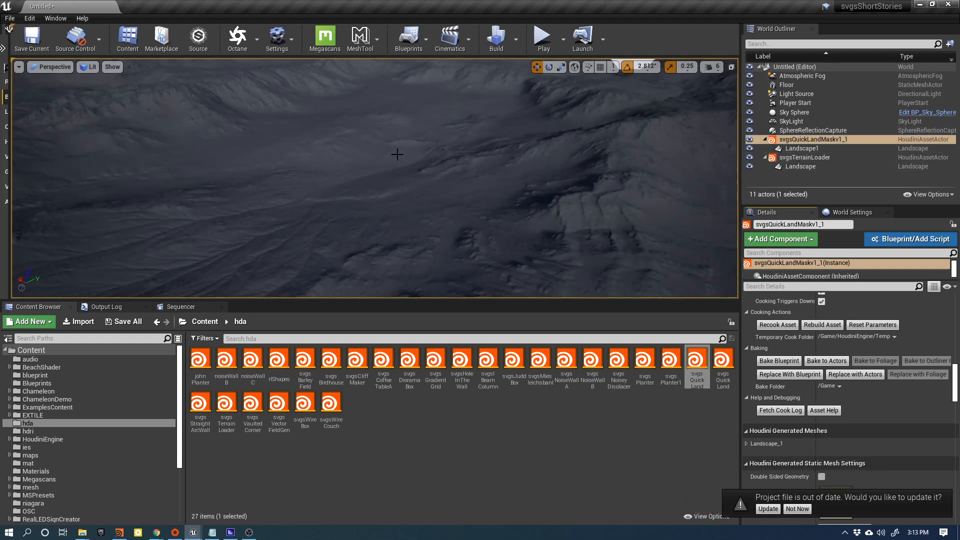
- Delete the svgsTerrainLoader actor with its landscape and select svgsQuickLandMaskv1_1
left_click(808, 160)
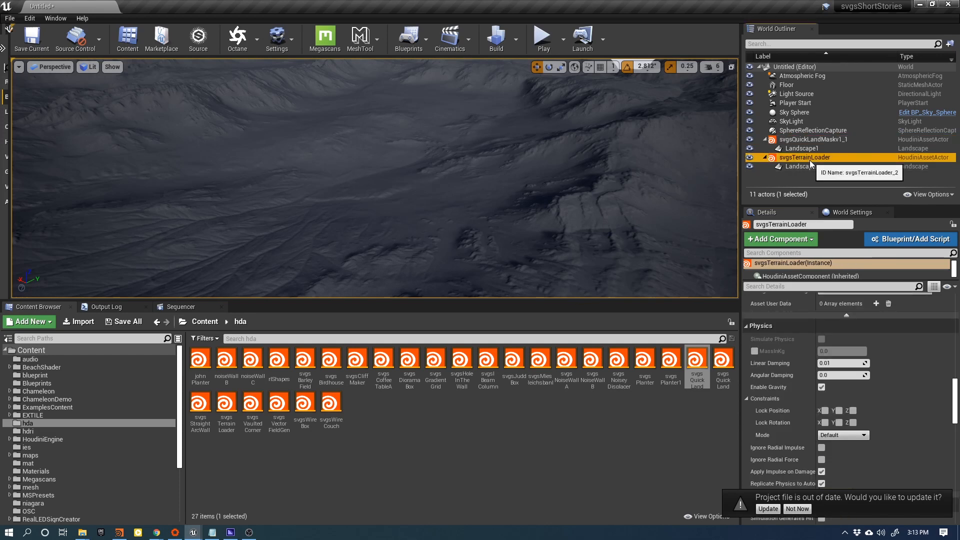
key("Delete")
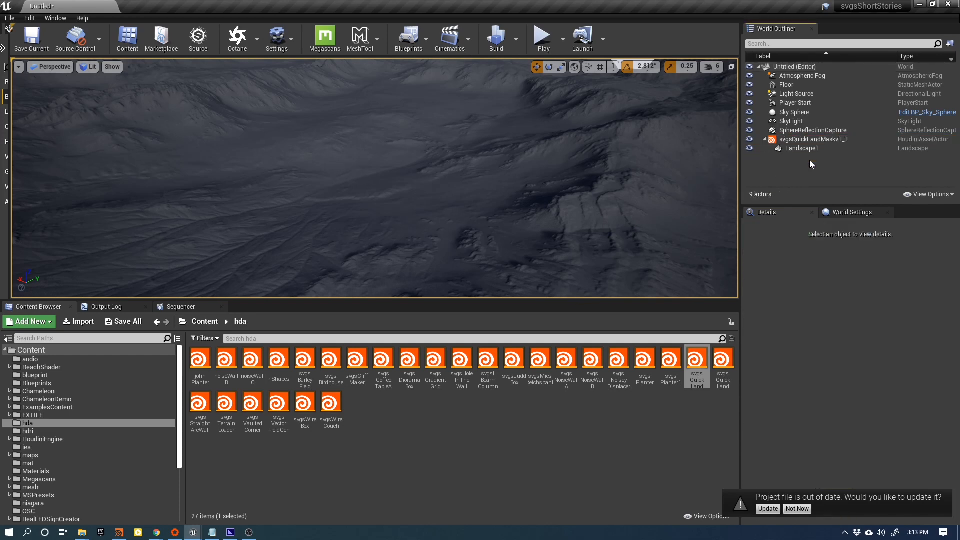
left_click(814, 141)
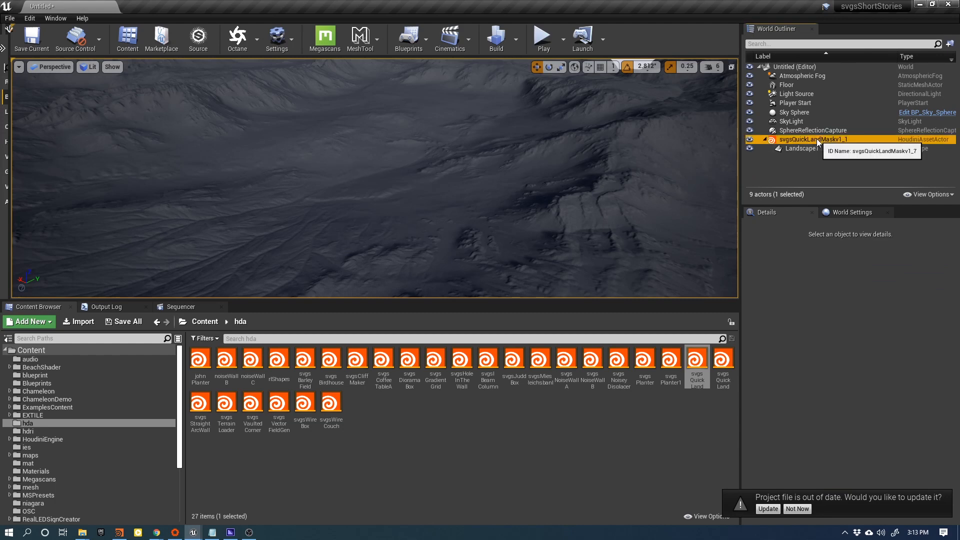
- Open the landscapeMat material from the mat folder, examine its Layer Blend nodes and texture network, and close it
left_click(28, 463)
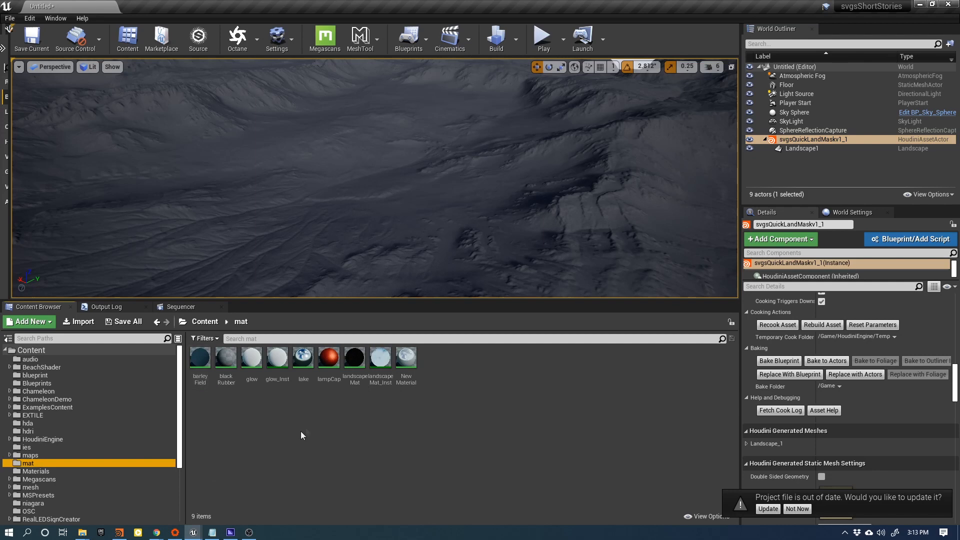
double_click(354, 365)
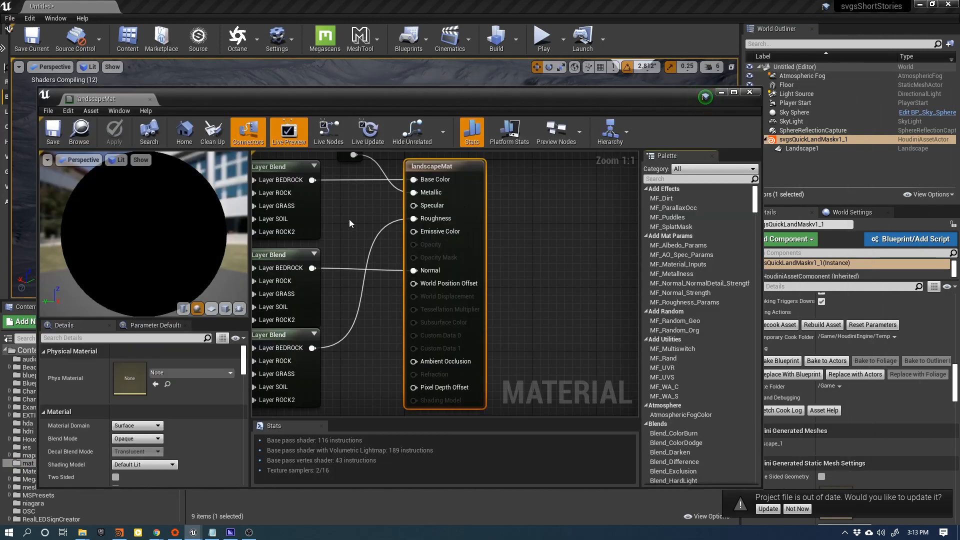
scroll(349, 219, "down", 5)
right_click_drag(416, 316, 544, 312)
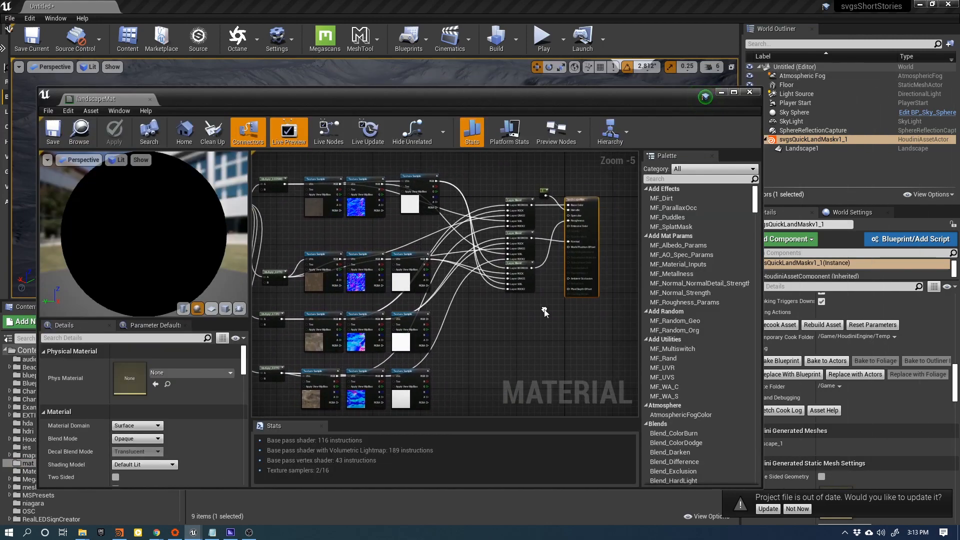
scroll(533, 236, "up", 5)
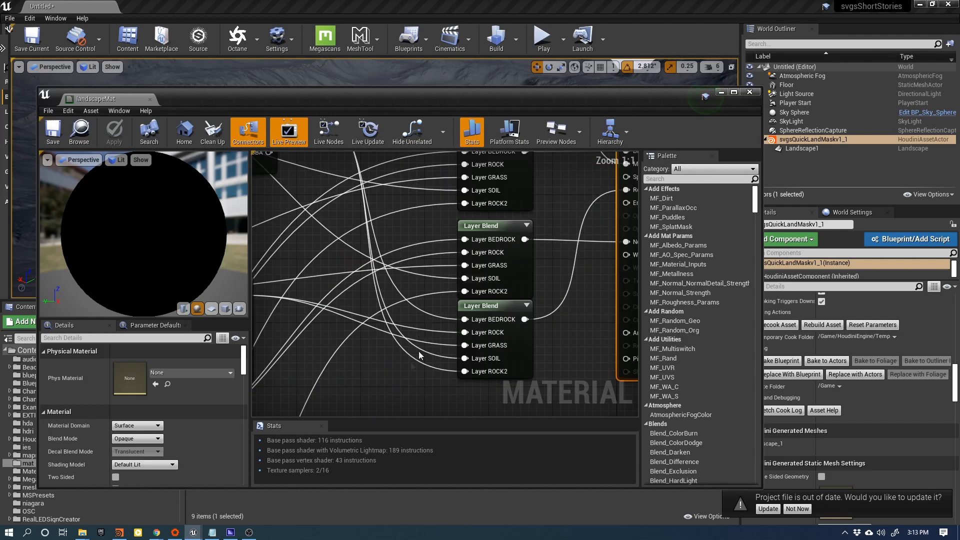
right_click_drag(400, 374, 311, 371)
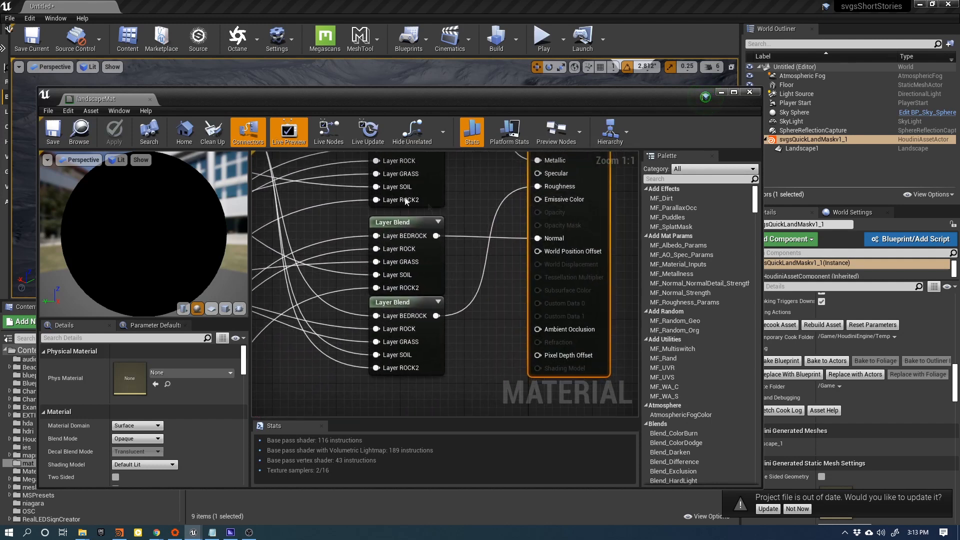
left_click(749, 93)
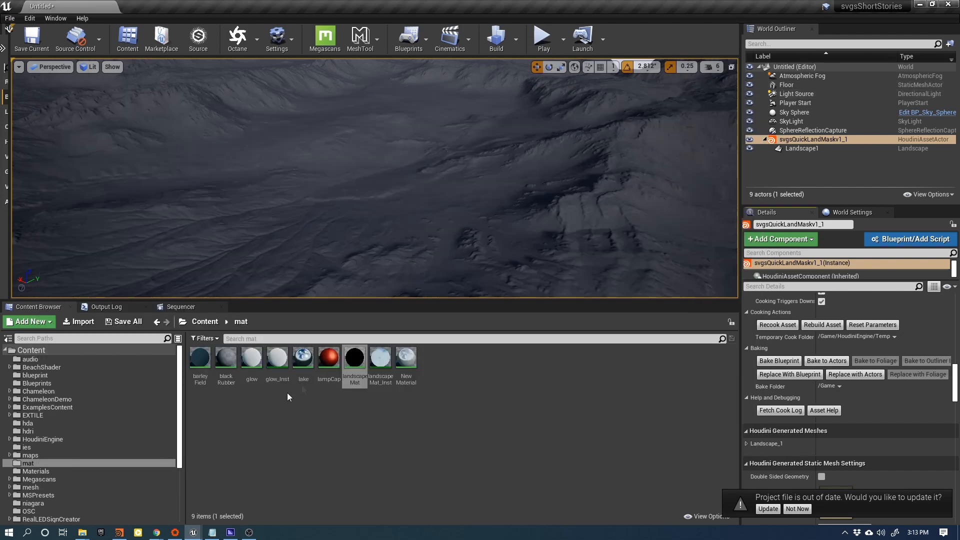
- Assign landscapeMat as the Landscape Material of Landscape1
left_click(796, 147)
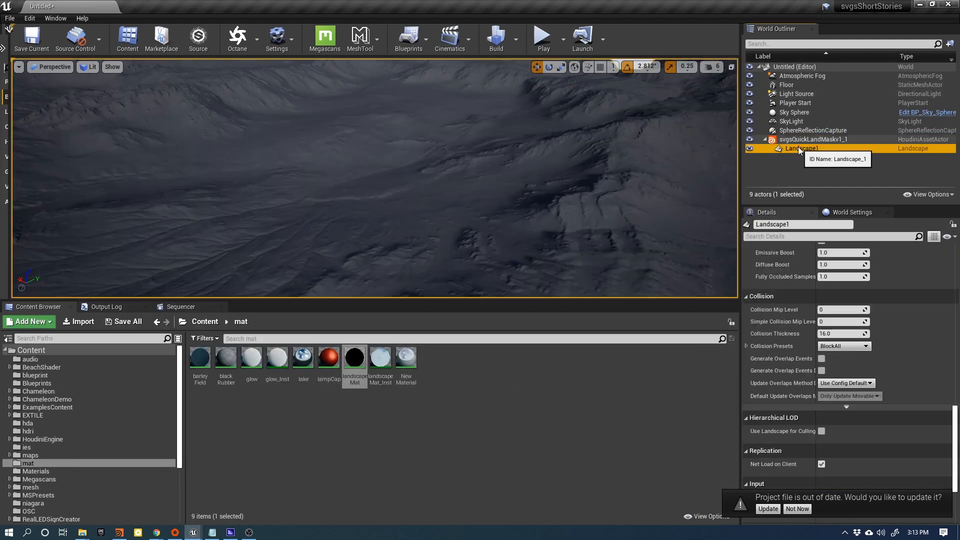
scroll(845, 352, "down", 5)
scroll(874, 360, "up", 10)
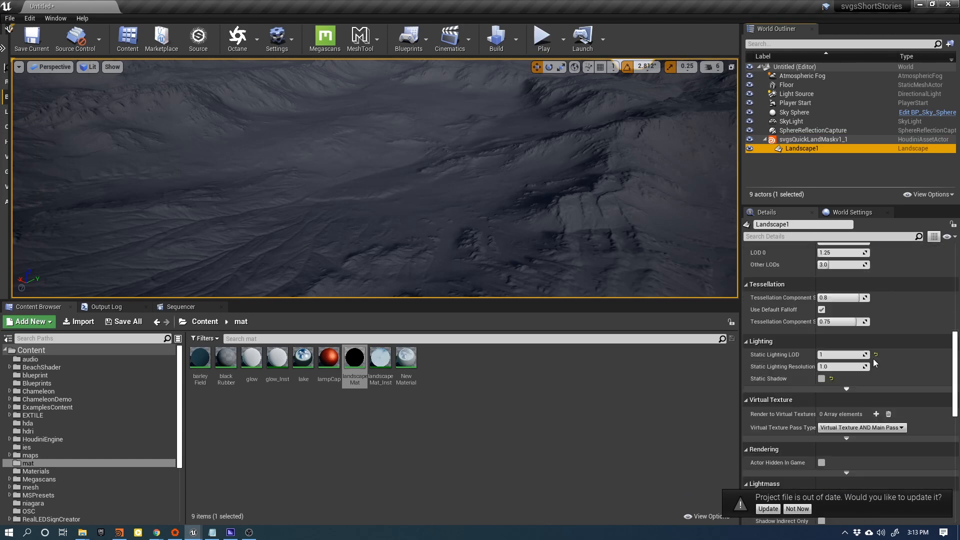
scroll(872, 359, "down", 2)
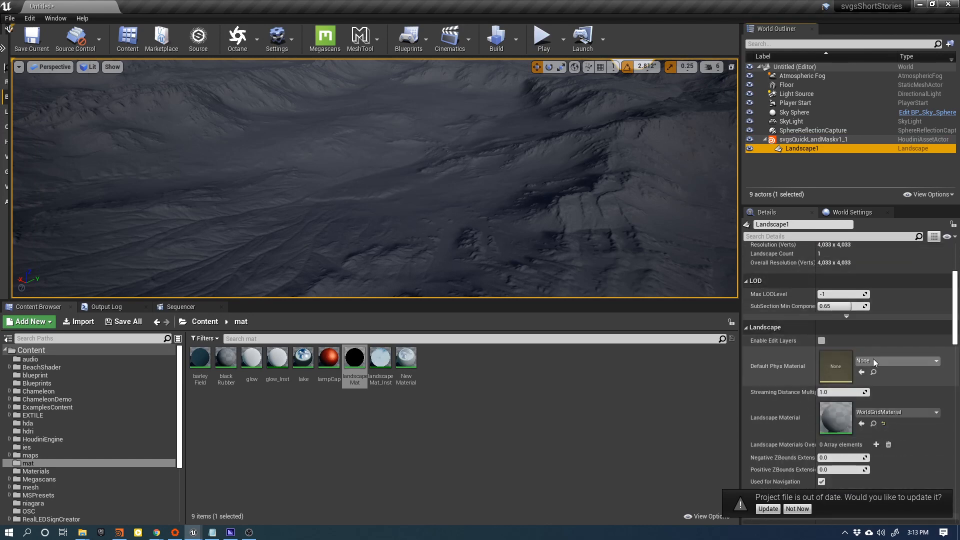
left_click_drag(354, 362, 839, 411)
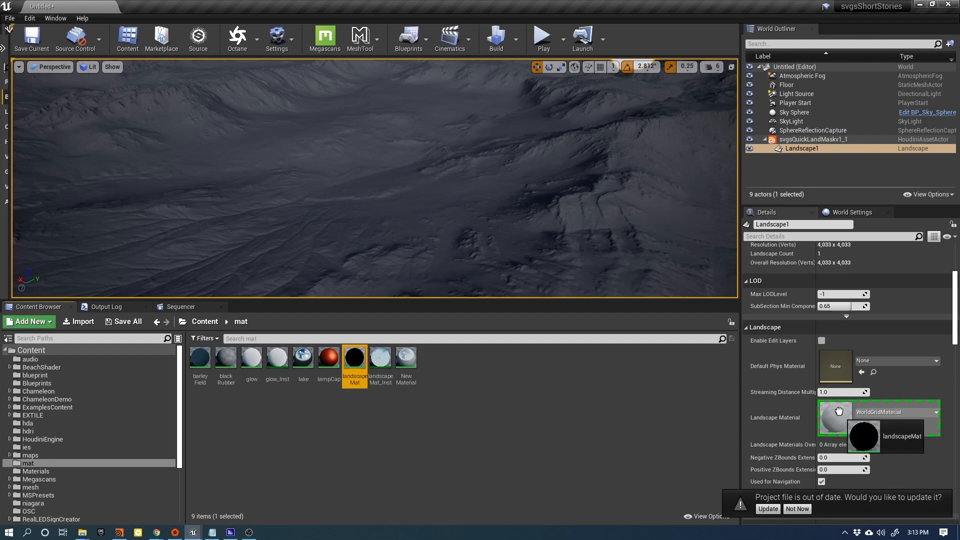
left_click_drag(838, 411, 839, 414)
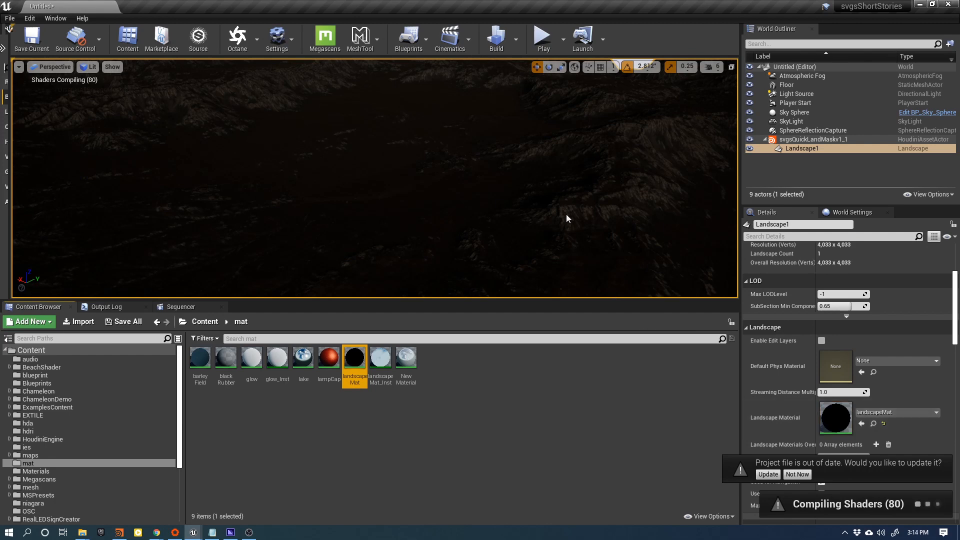
- Add a Directional Light to the level and examine the lit, textured terrain
right_click_drag(566, 217, 595, 220)
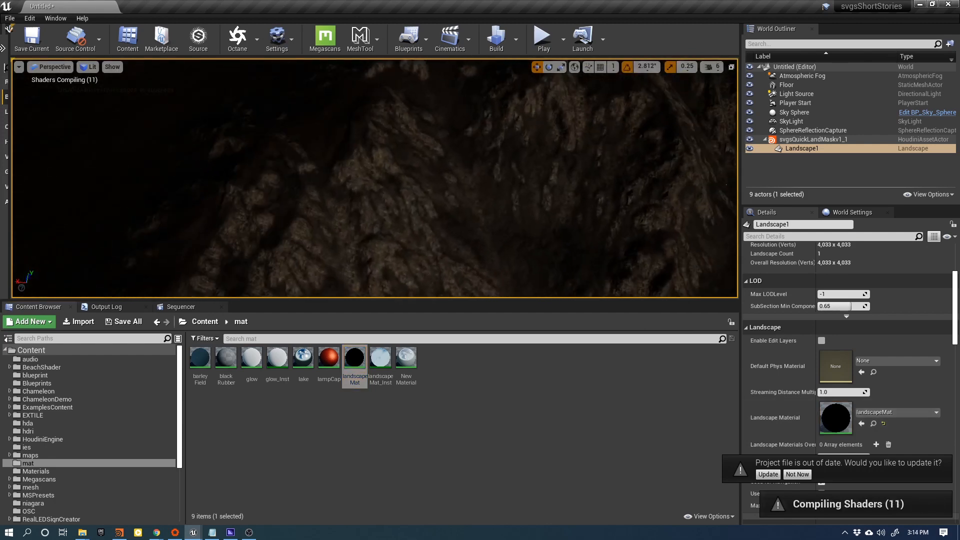
right_click_drag(595, 220, 554, 220)
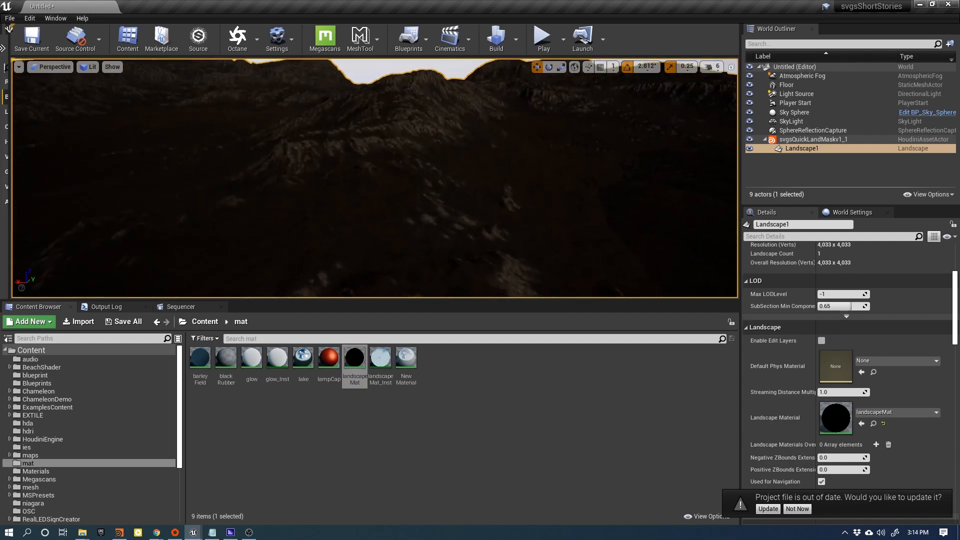
left_click_drag(10, 171, 229, 169)
left_click(28, 111)
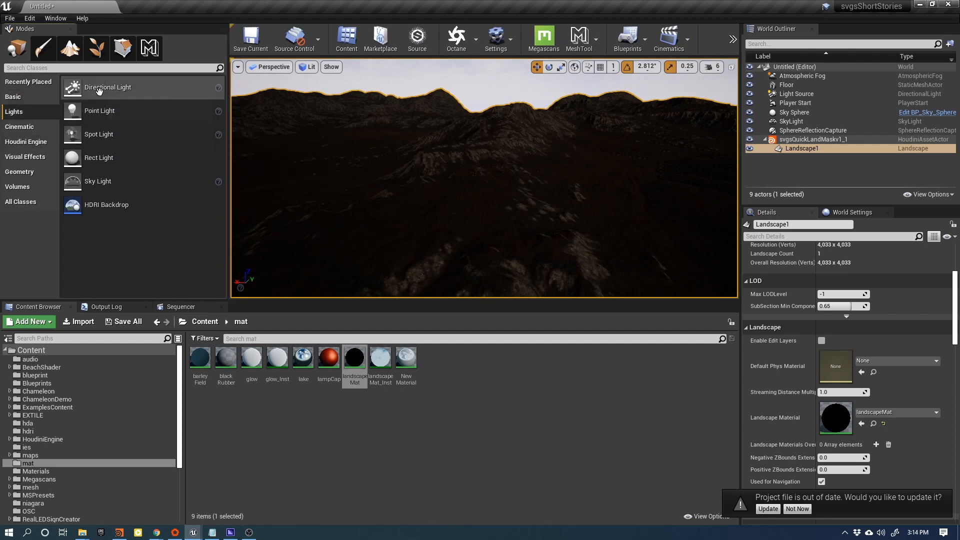
left_click_drag(98, 90, 448, 197)
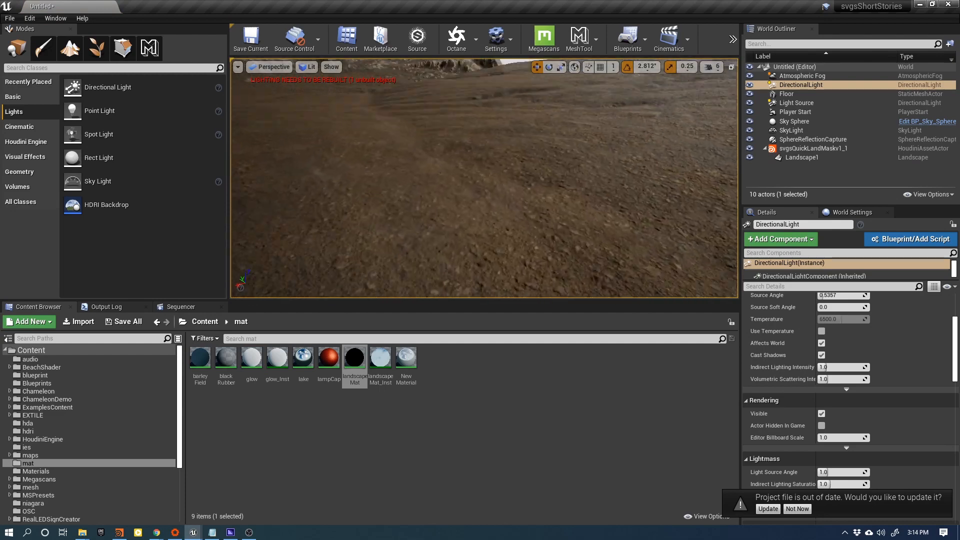
right_click_drag(448, 197, 495, 227)
key("w")
key("w")
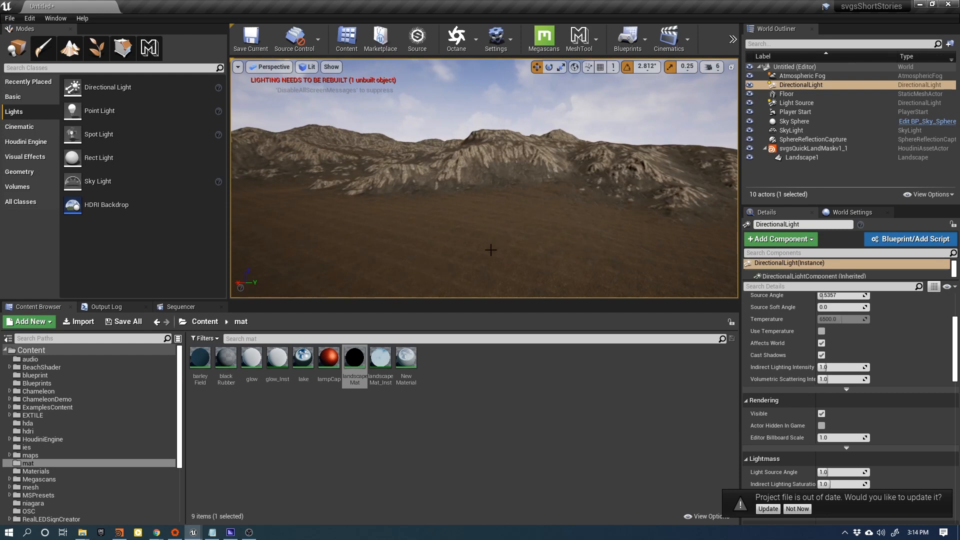
- Add the svgsQuickLandScatter asset from the hda folder and set its location to 0 on X, Y and Z
left_click(65, 425)
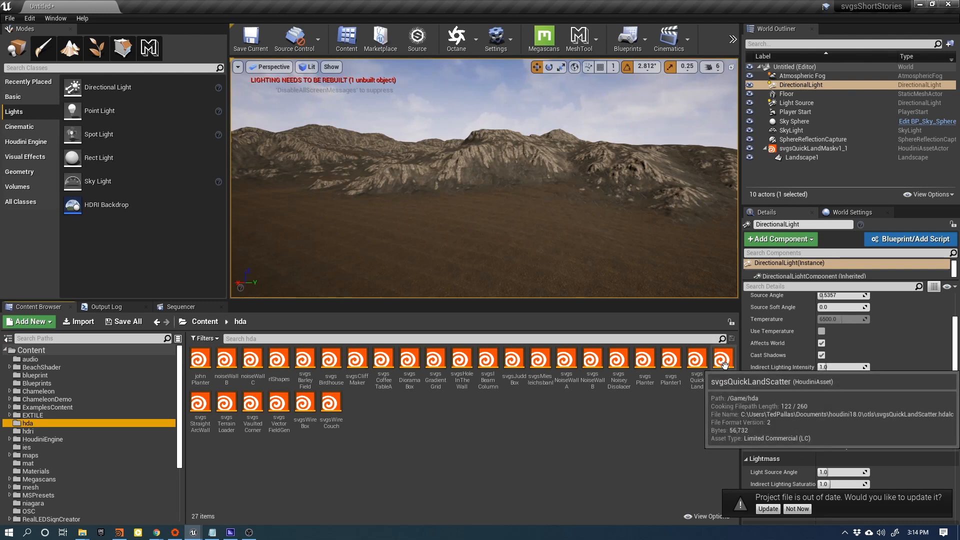
left_click_drag(724, 366, 551, 238)
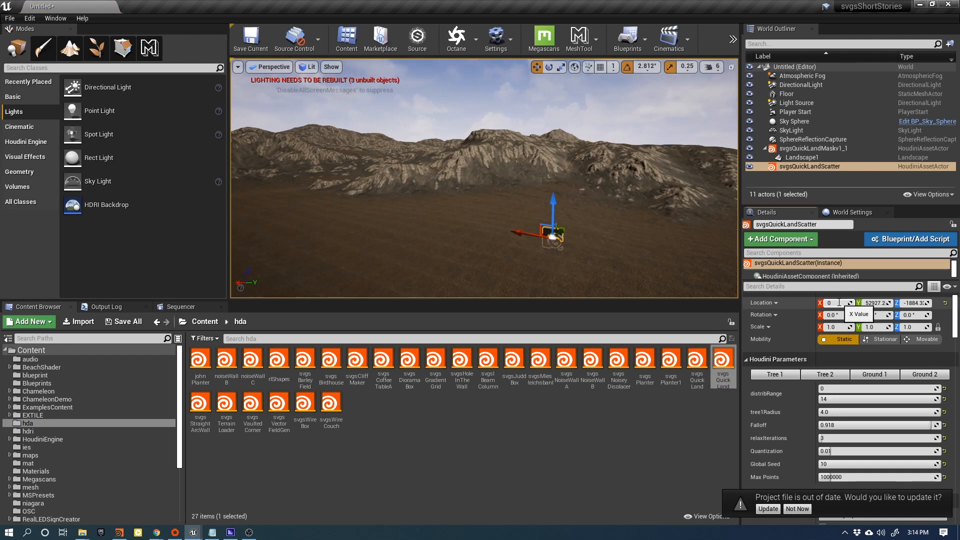
left_click(839, 302)
type("0")
key("Tab")
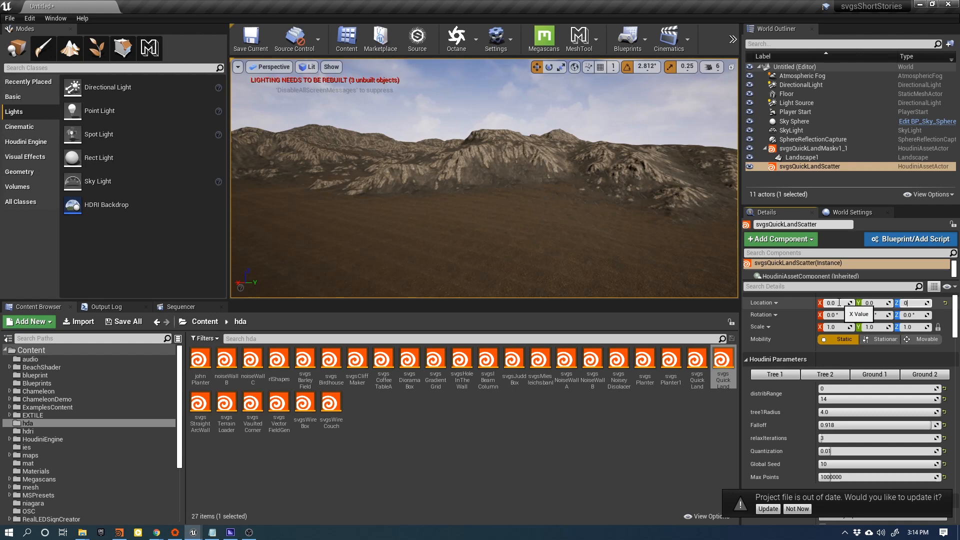
- Place a Cube in the air above the landscape and scale it uniformly to about 2.115
left_click(26, 98)
left_click_drag(75, 205, 428, 60)
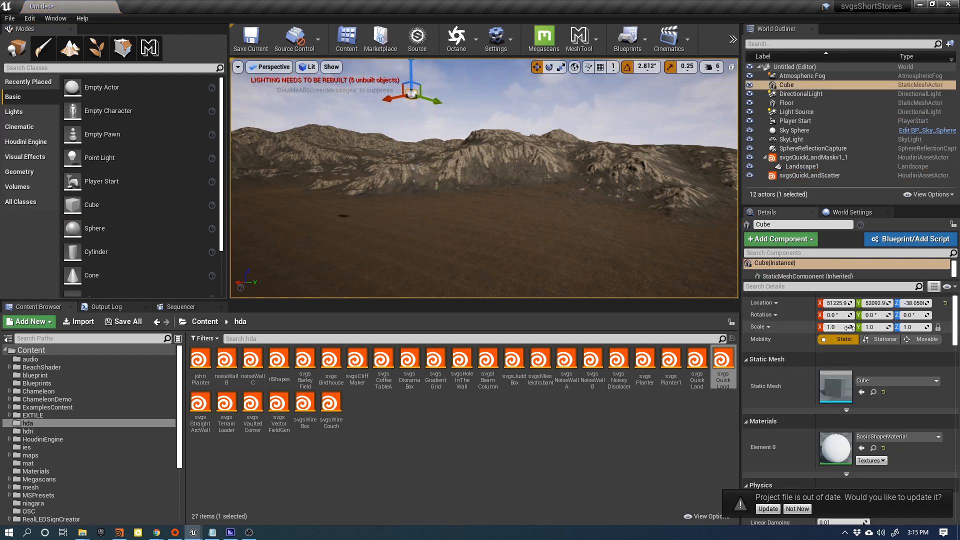
left_click_drag(841, 328, 857, 327)
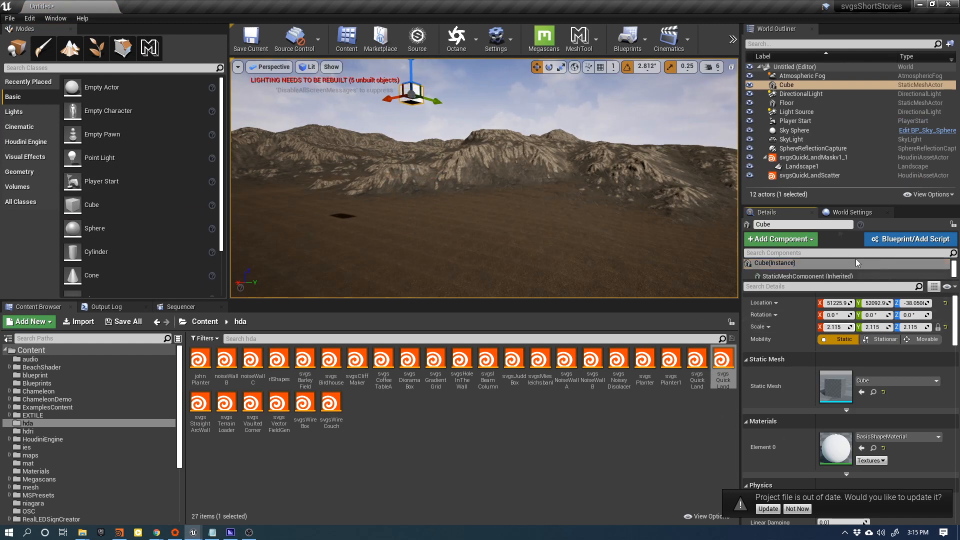
- Select svgsQuickLandScatter and switch its Sub-Network Input #1 to World Outliner Input
left_click(820, 173)
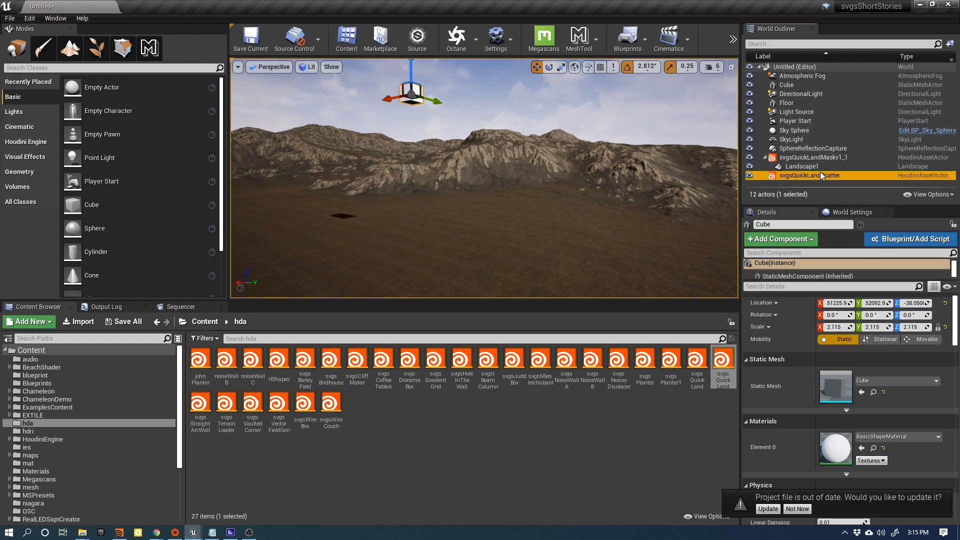
scroll(802, 352, "down", 2)
scroll(793, 417, "down", 5)
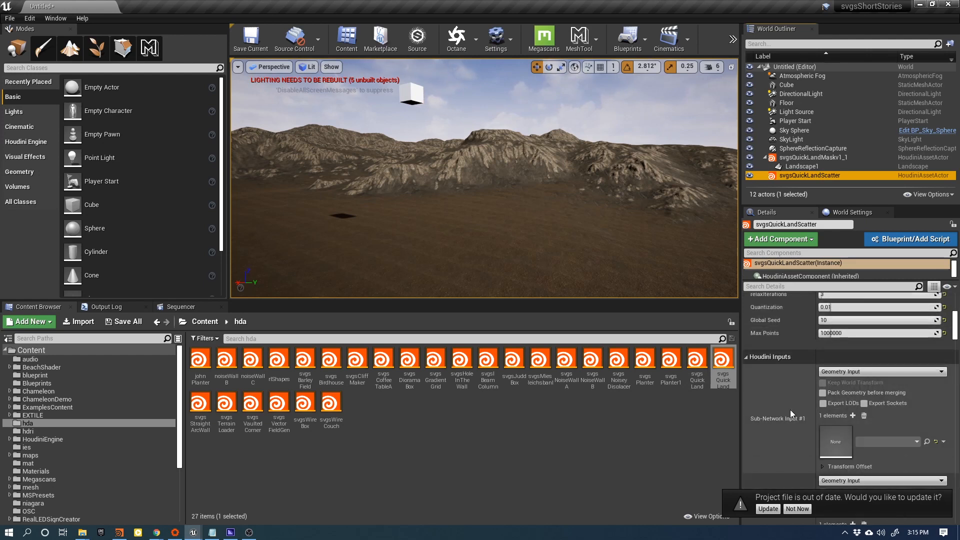
left_click(842, 354)
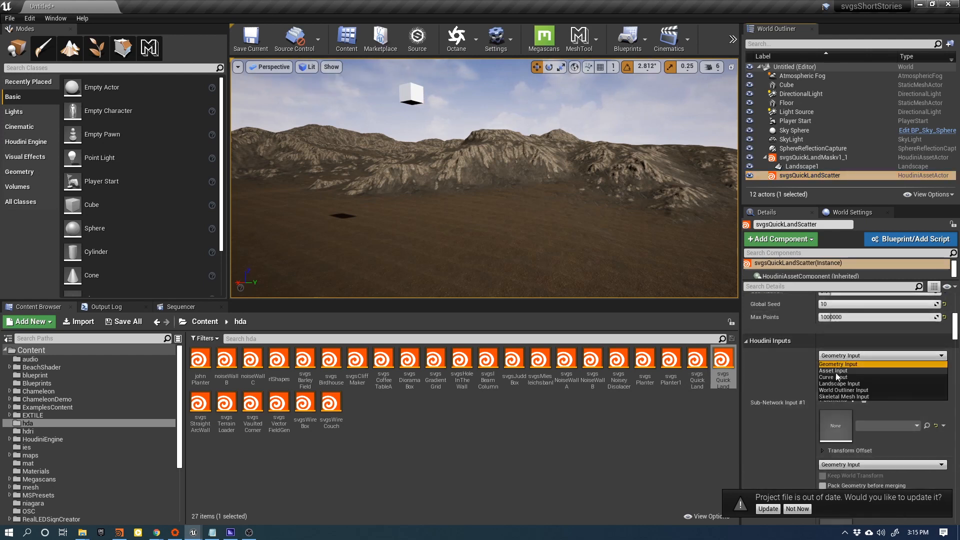
left_click(845, 390)
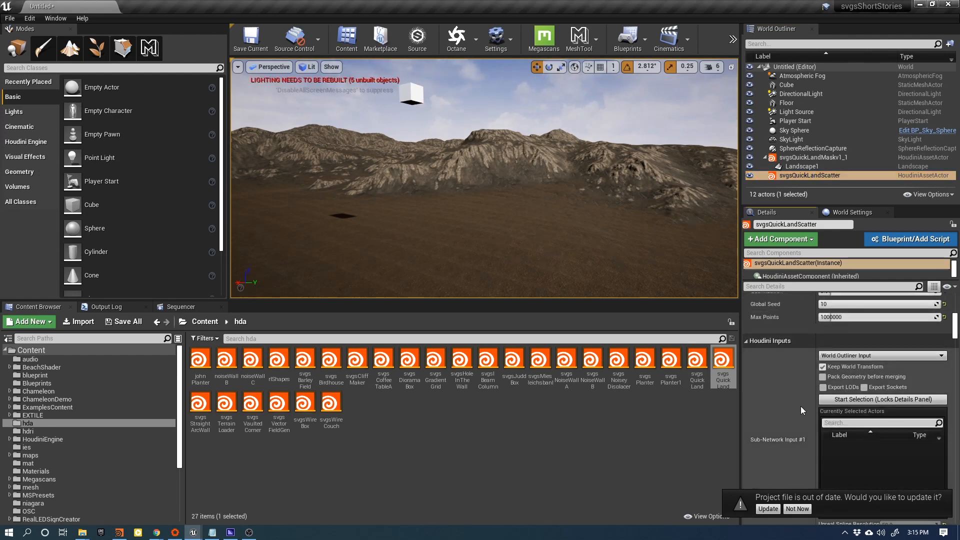
- Assign the Cube as the selected world outliner actor for Sub-Network Input #1
scroll(780, 400, "down", 1)
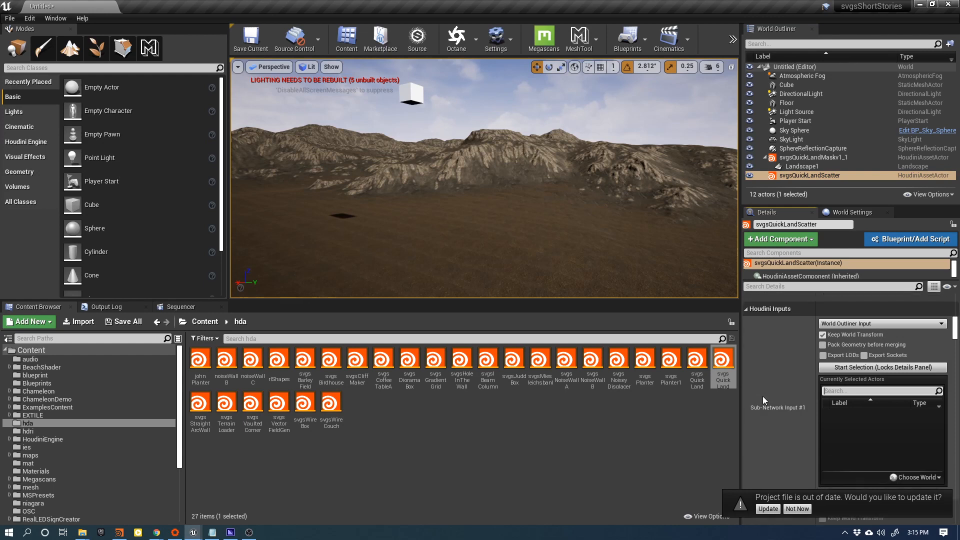
left_click(867, 368)
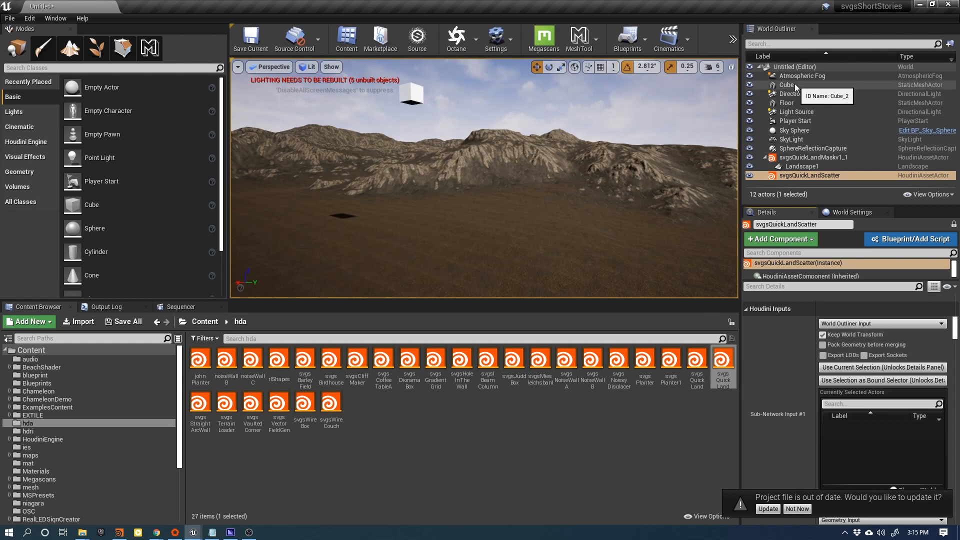
left_click(409, 94)
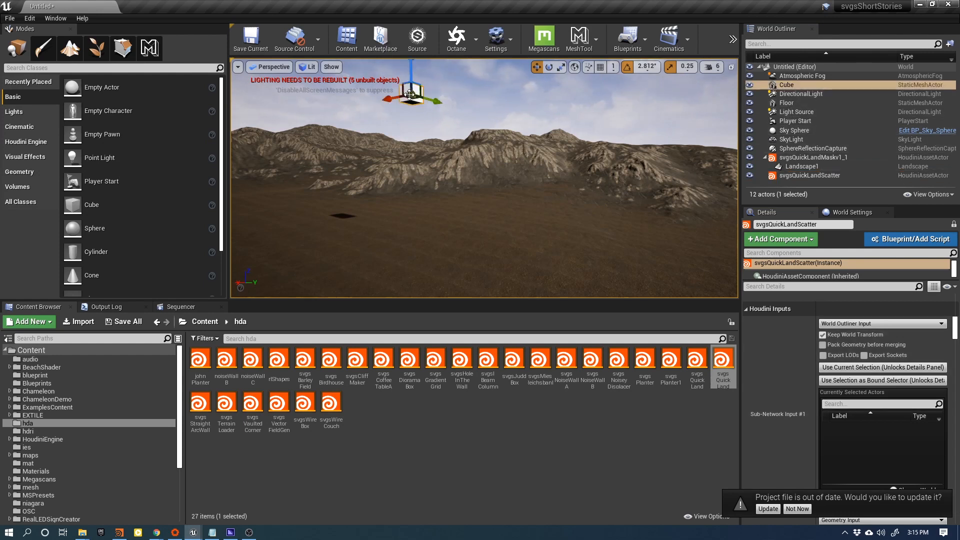
left_click(852, 369)
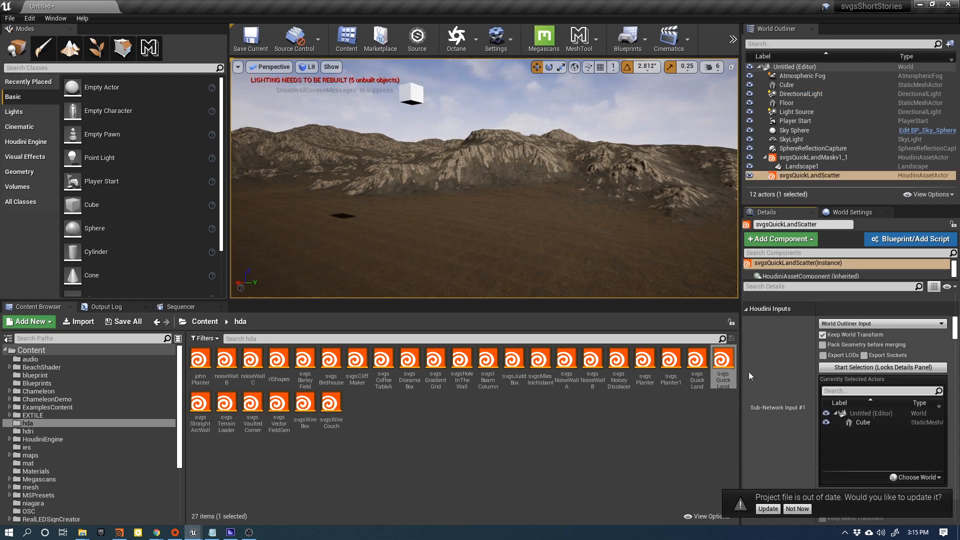
- Switch Sub-Network Input #1 of svgsQuickLandScatter to Landscape Input and choose Landscape1 as its source
right_click_drag(398, 209, 374, 209)
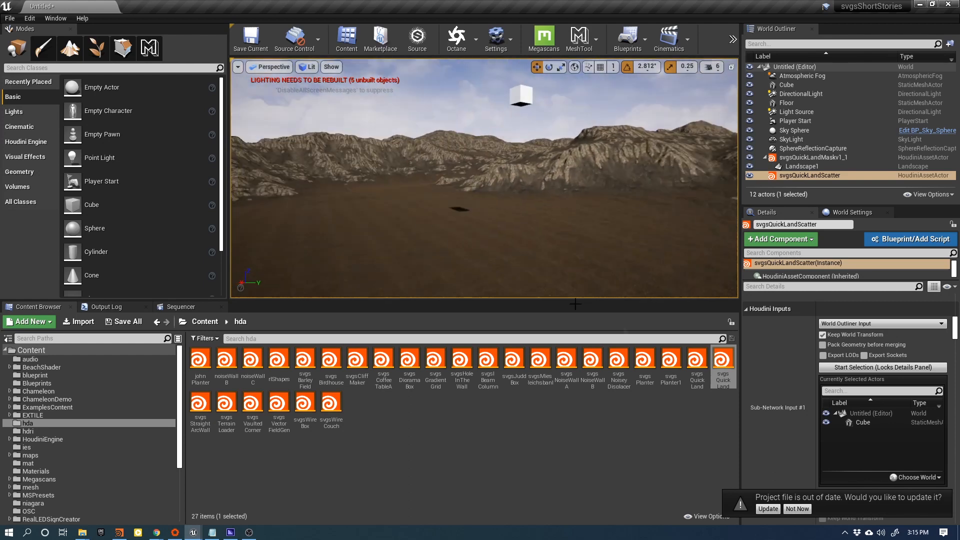
left_click(653, 448)
scroll(775, 434, "down", 3)
scroll(775, 434, "down", 15)
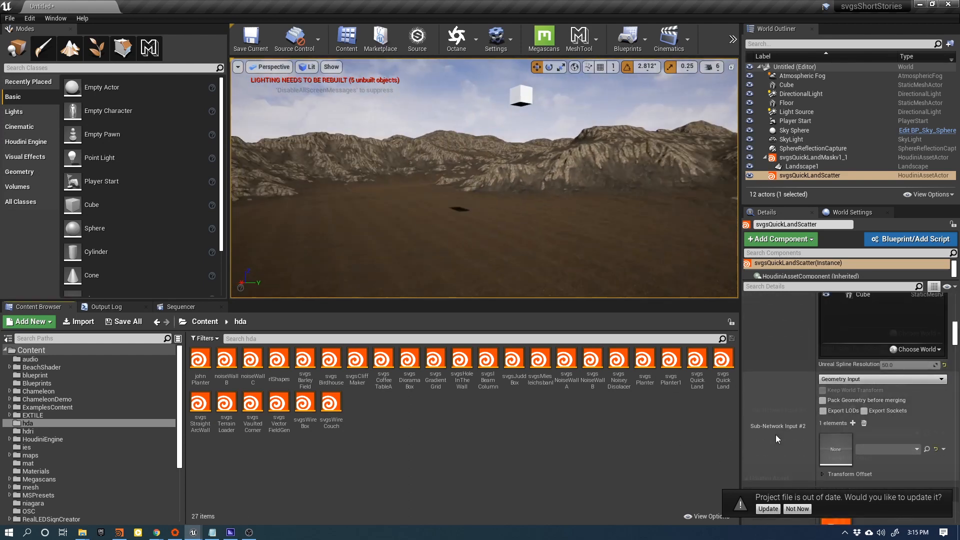
scroll(775, 433, "up", 10)
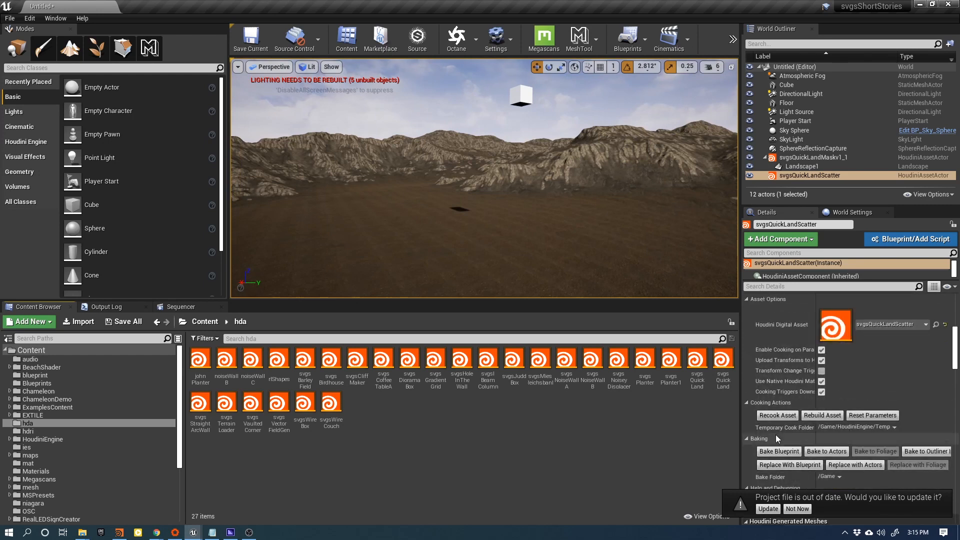
scroll(775, 434, "up", 3)
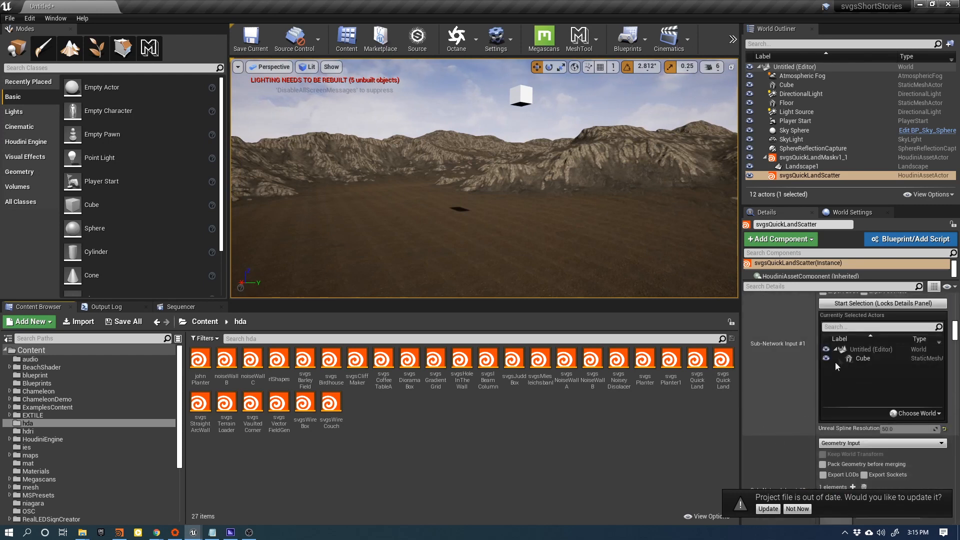
left_click(853, 308)
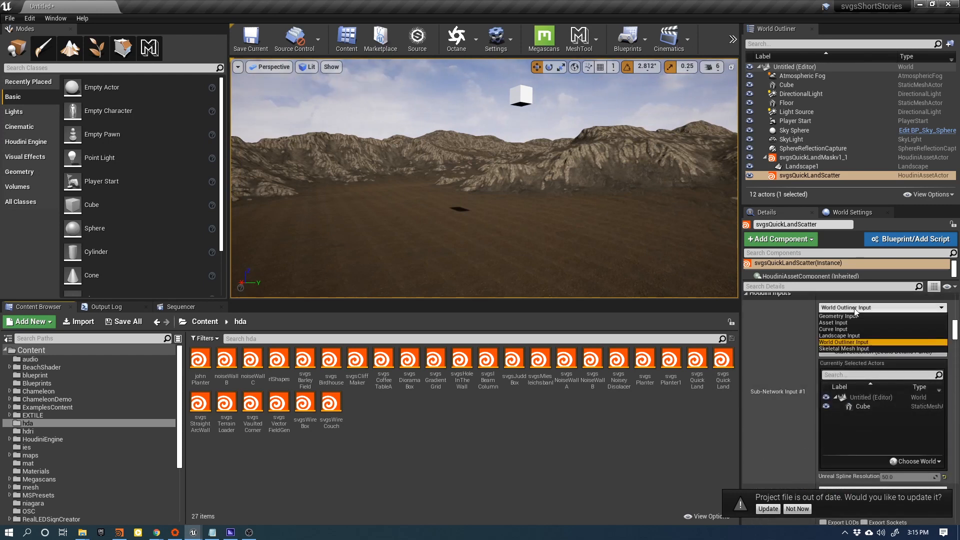
left_click(861, 336)
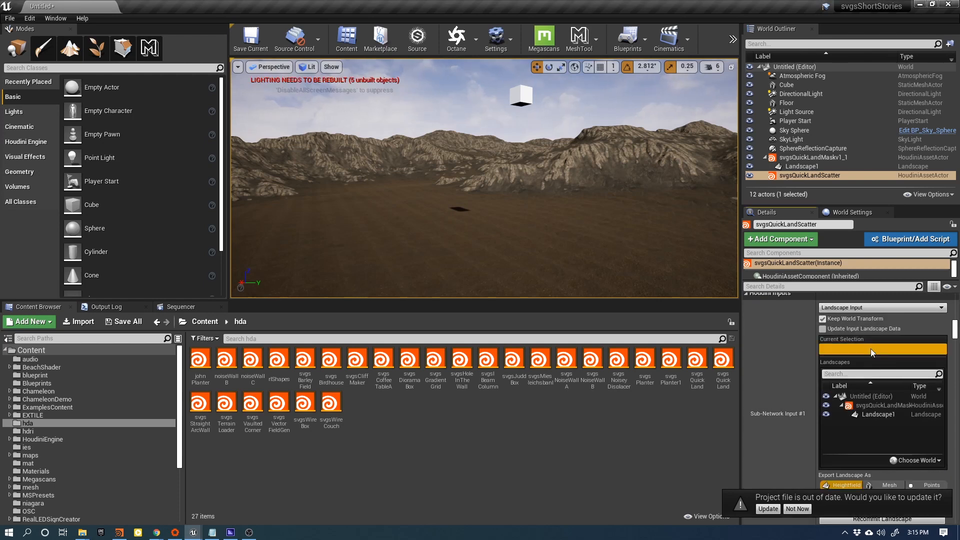
left_click(875, 414)
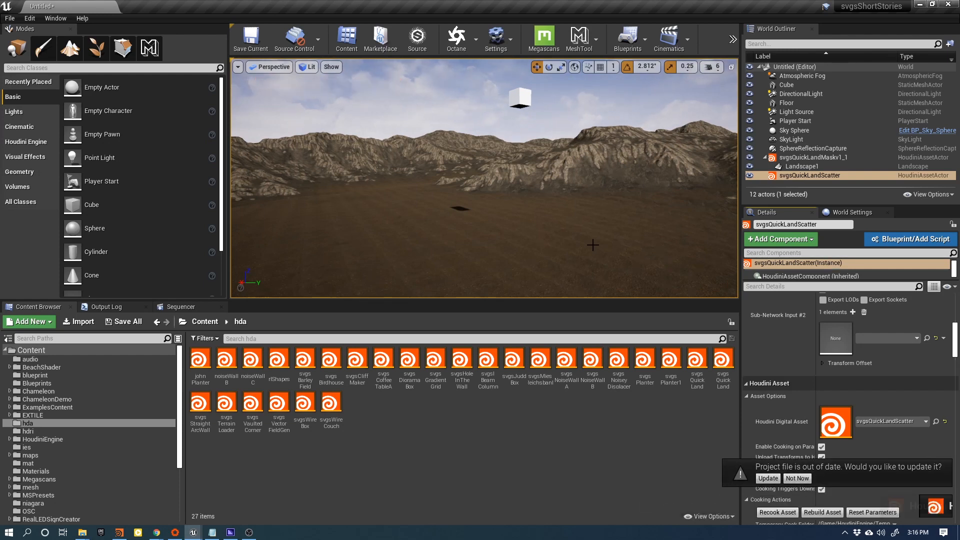
- Switch Sub-Network Input #2 to World Outliner Input and assign the floating Cube as its selected actor
scroll(791, 345, "down", 1)
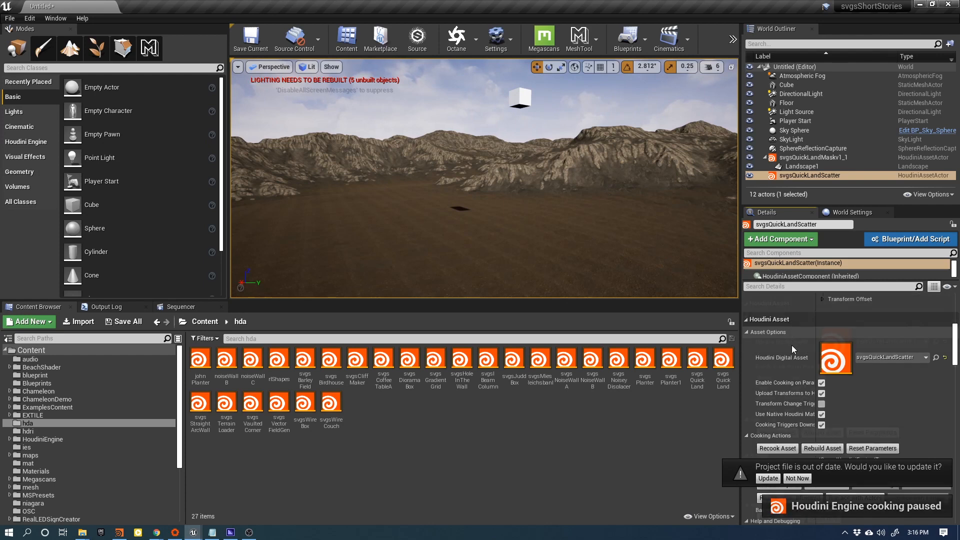
scroll(819, 334, "up", 6)
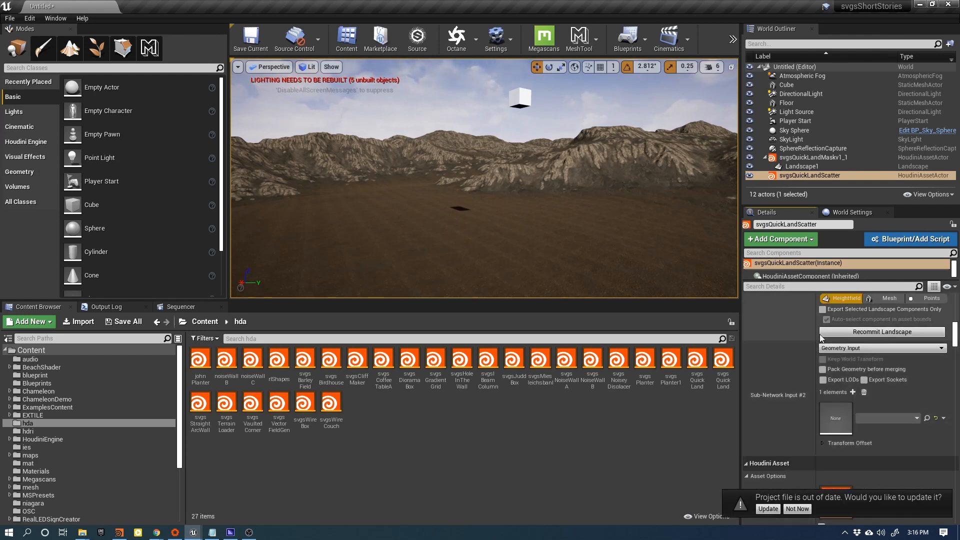
left_click(842, 350)
left_click(855, 382)
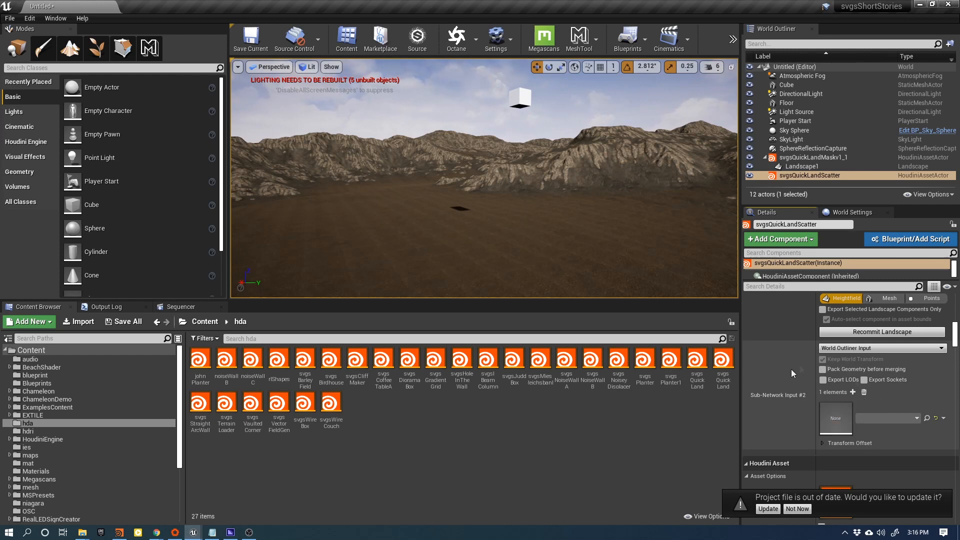
left_click(863, 388)
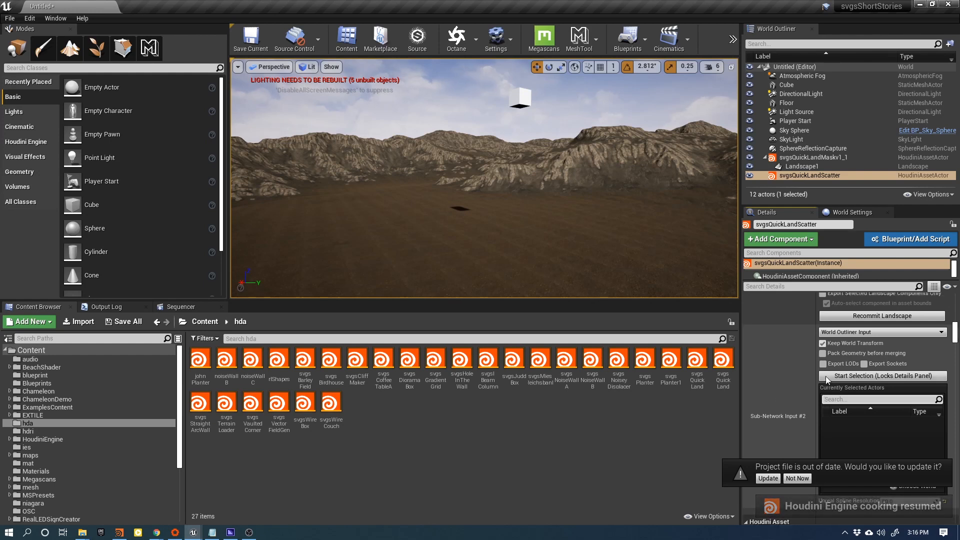
left_click(829, 392)
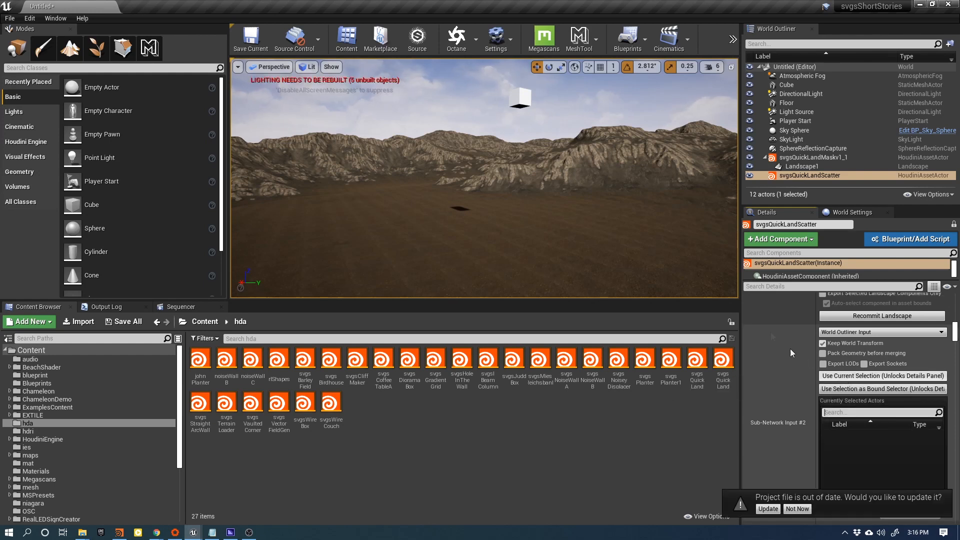
left_click(522, 99)
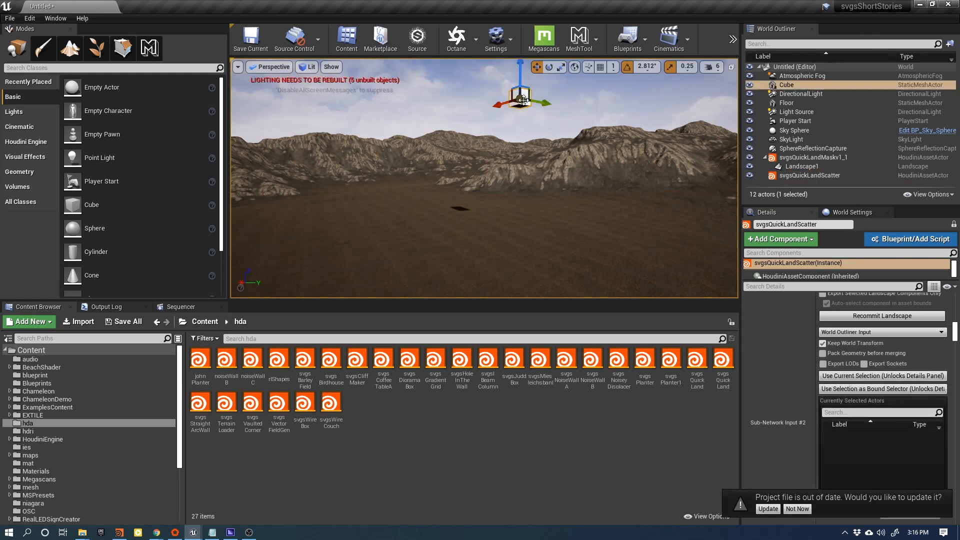
left_click(872, 376)
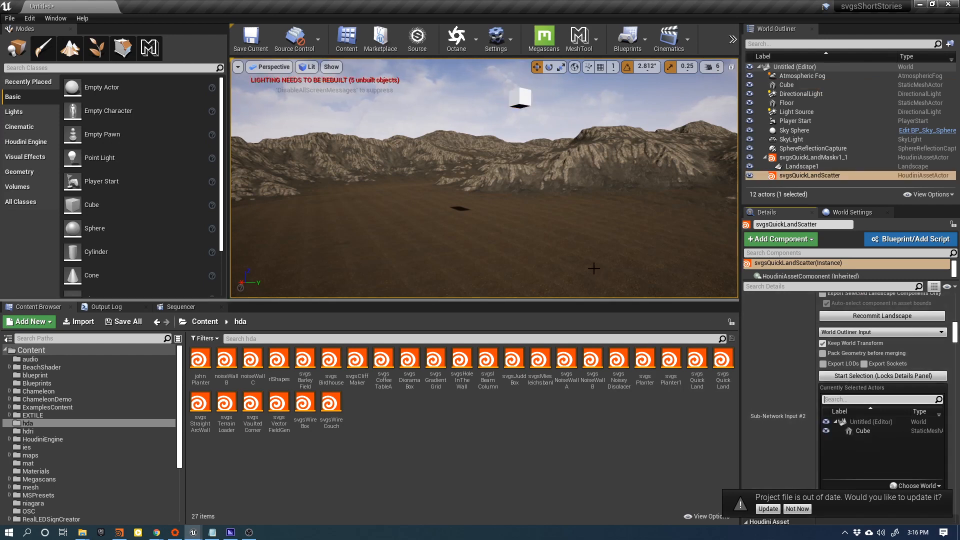
- Replace the first two instanced inputs with meshes from the speedtree folder: cypress_1 for tree1_1 and cypress_2 for tree1_3
right_click_drag(495, 186, 495, 186)
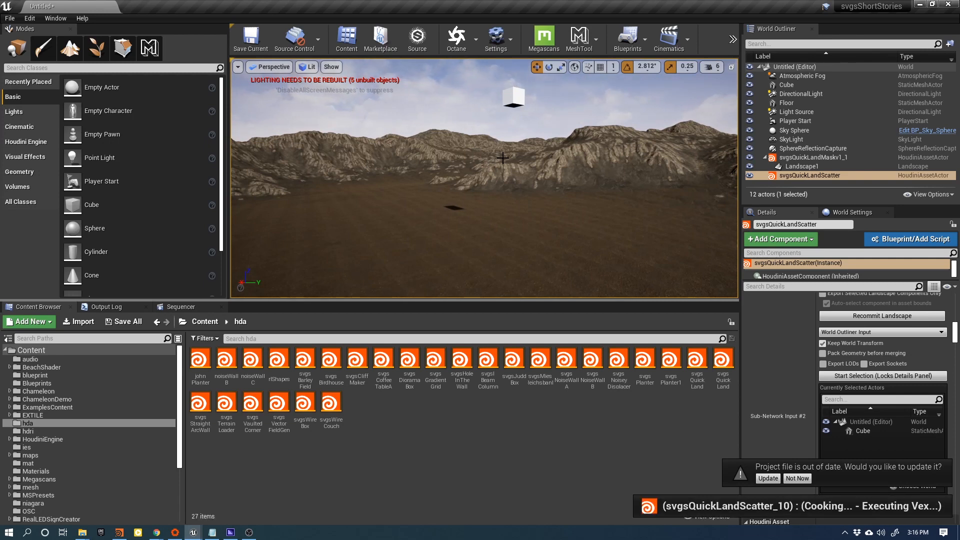
mouse_move(503, 157)
right_mouse_down()
mouse_move(574, 157)
mouse_move(425, 157)
mouse_move(610, 165)
mouse_move(500, 150)
right_mouse_up()
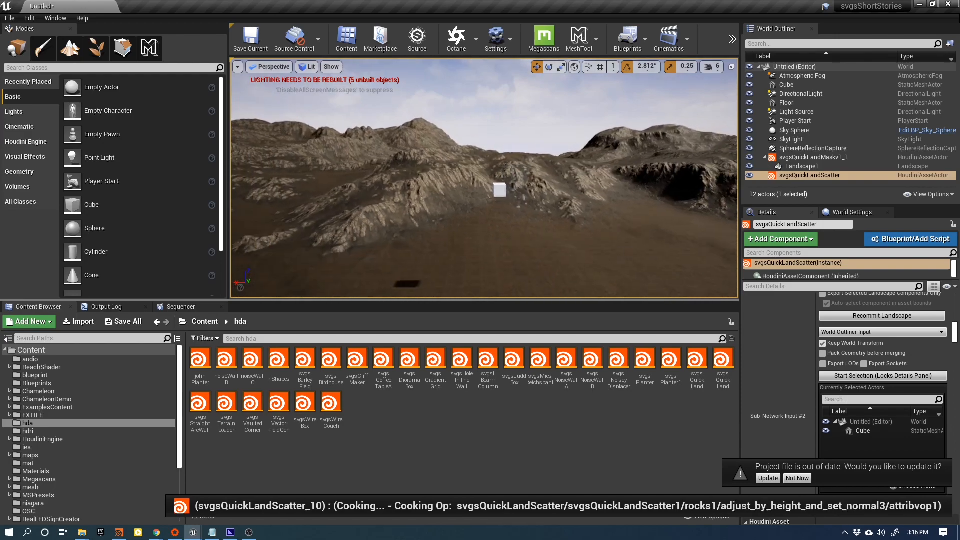
right_click_drag(486, 219, 557, 226)
scroll(784, 422, "down", 3)
scroll(784, 422, "down", 7)
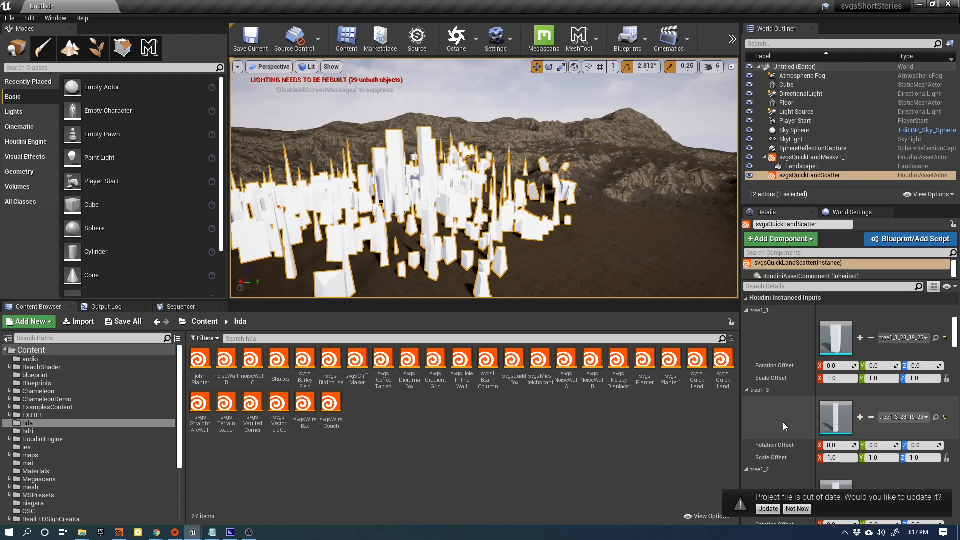
scroll(101, 431, "down", 4)
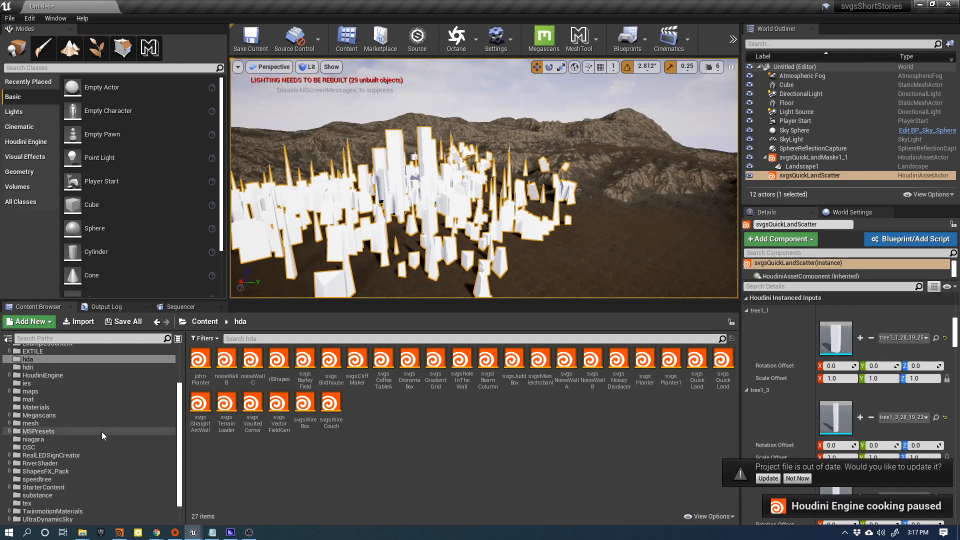
left_click(63, 480)
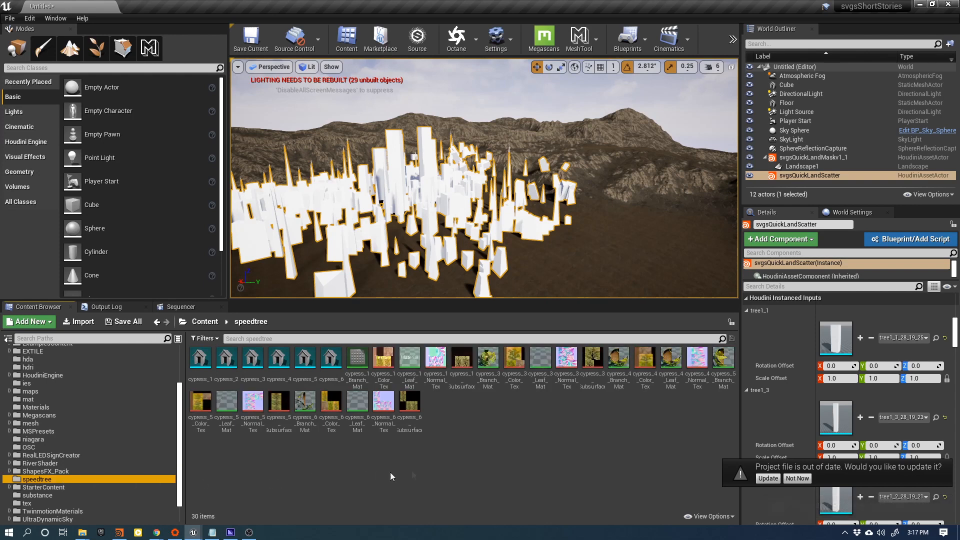
left_click(202, 359)
left_click_drag(200, 359, 834, 339)
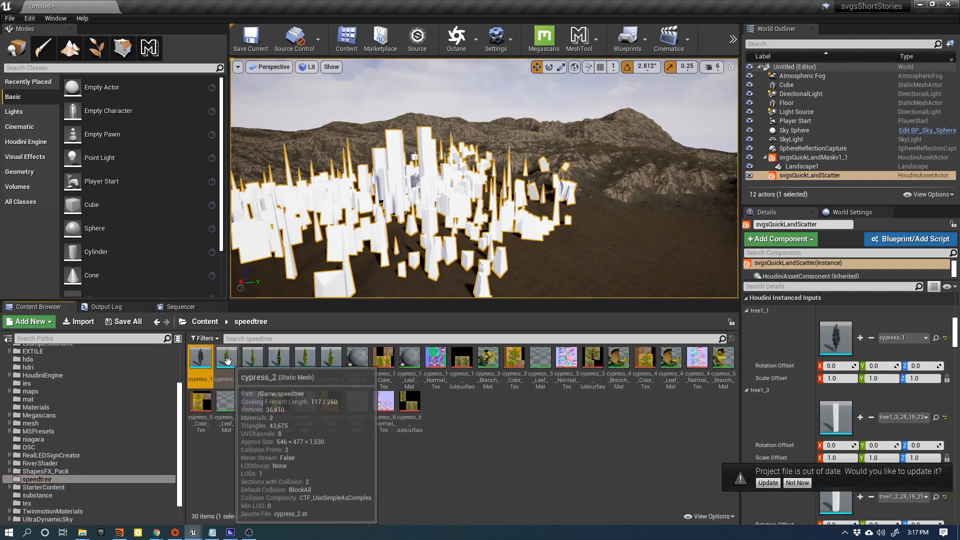
left_click_drag(227, 359, 836, 415)
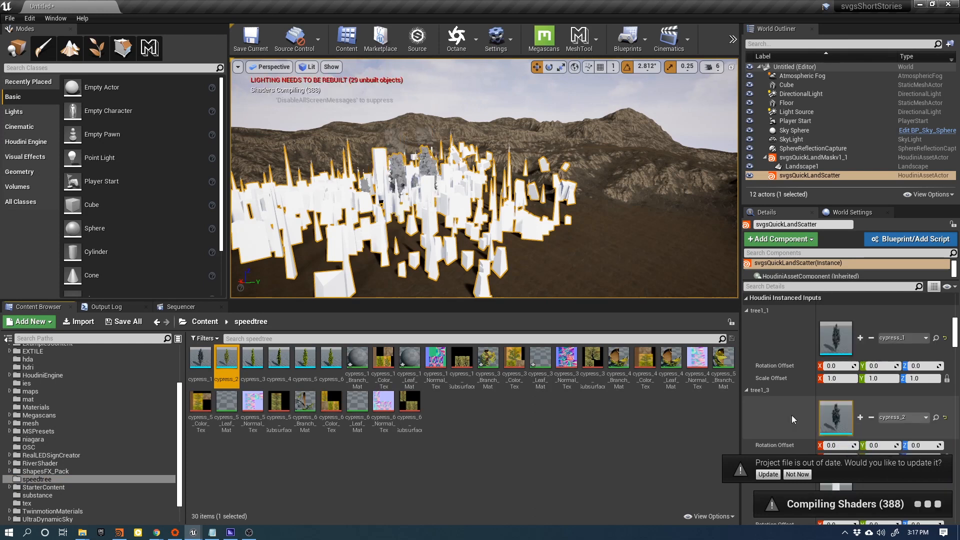
- Assign cypress_3 to the tree1_2 instanced input and cypress_4 to the second tree1_1 input
scroll(802, 399, "down", 3)
scroll(804, 400, "down", 2)
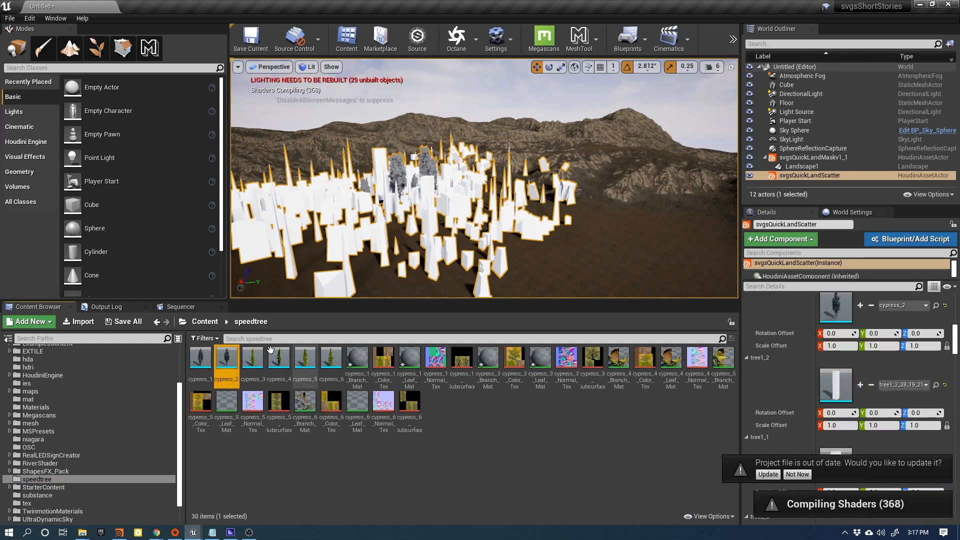
left_click_drag(253, 359, 859, 381)
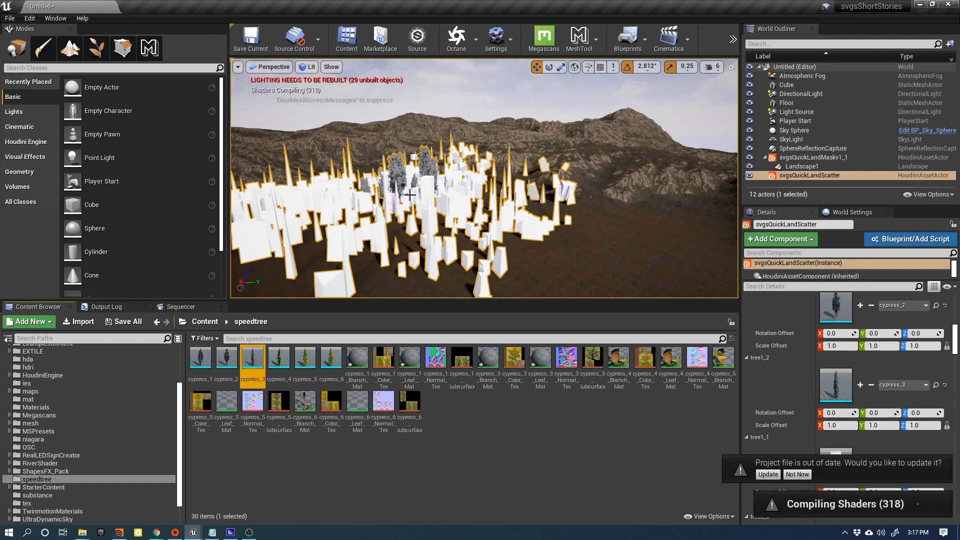
scroll(842, 370, "down", 2)
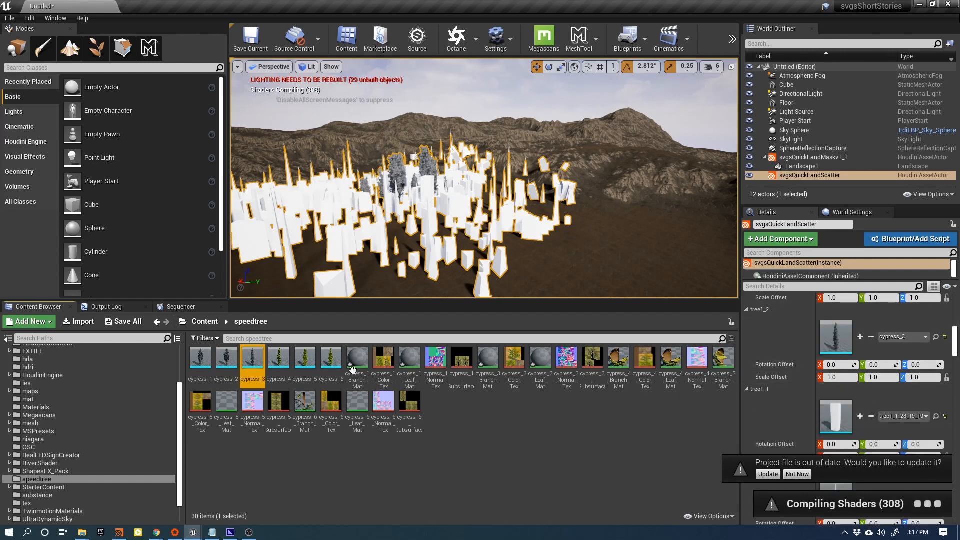
left_click_drag(278, 354, 837, 417)
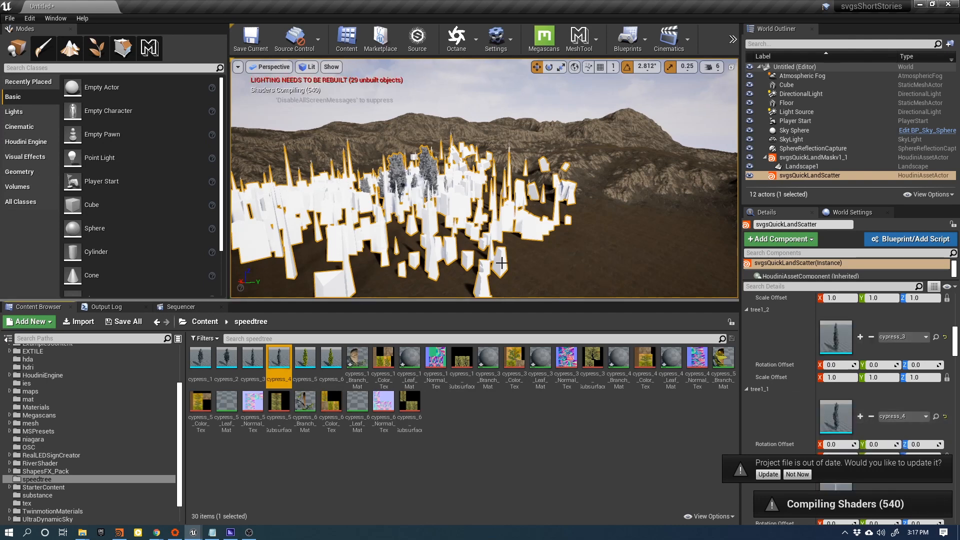
- Assign cypress_5 to the tree2_3 instanced input and cypress_1 to the tree2_2 input
scroll(822, 385, "down", 3)
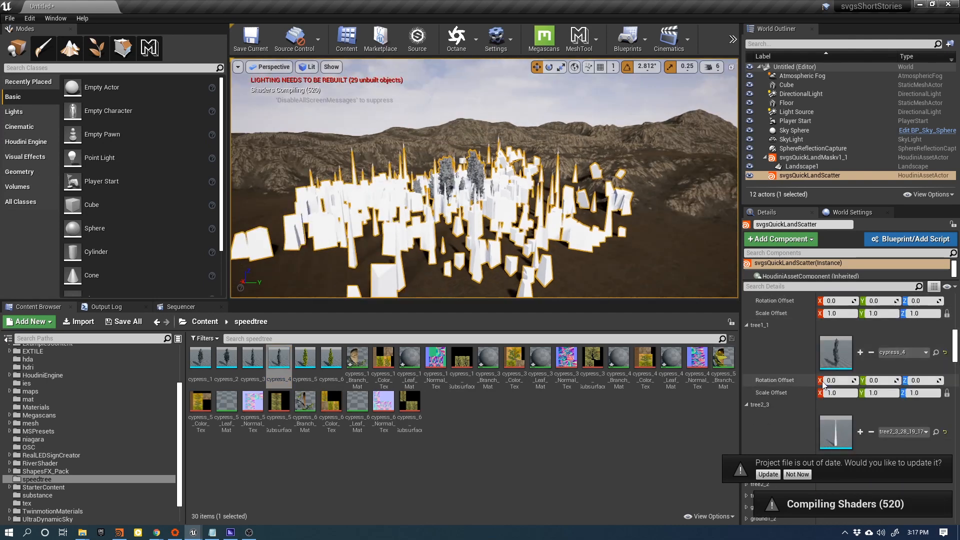
left_click_drag(305, 358, 812, 427)
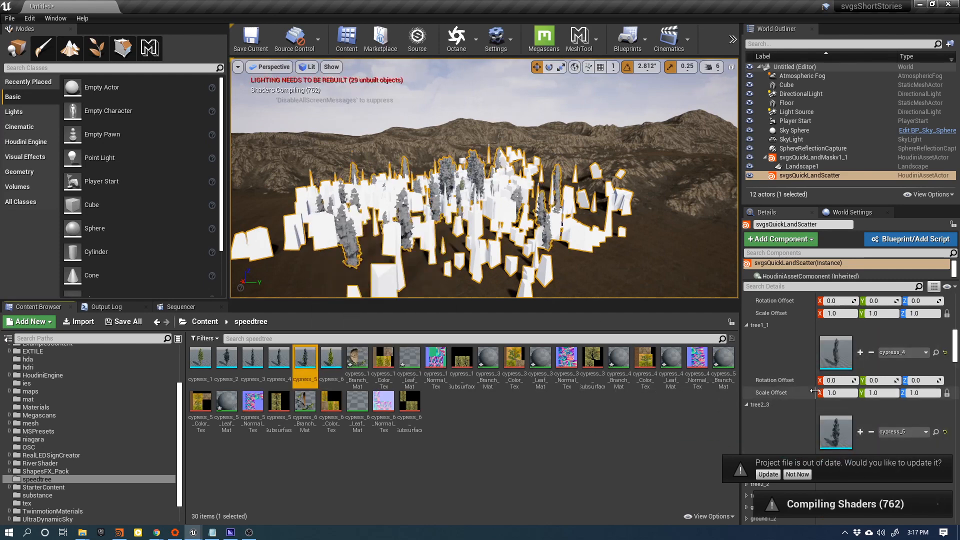
scroll(789, 395, "down", 5)
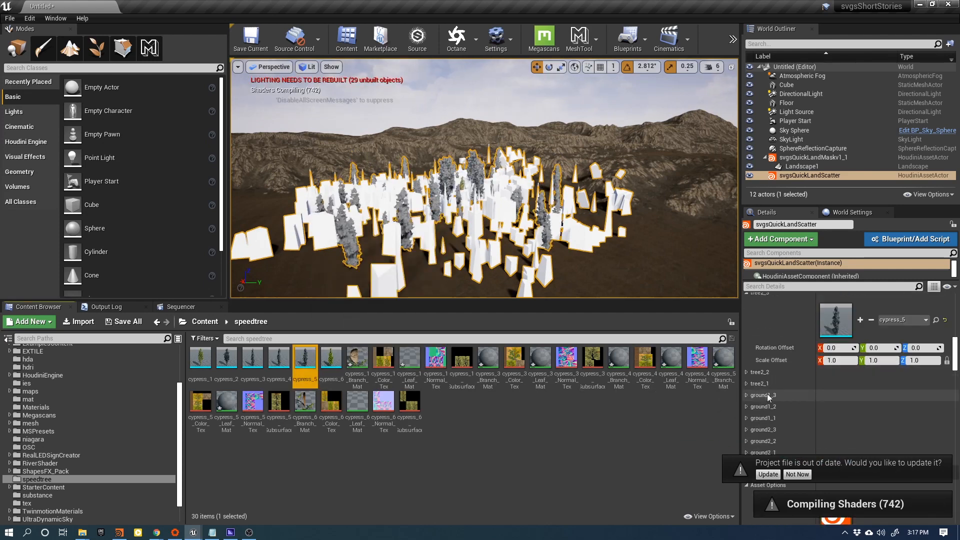
left_click(746, 372)
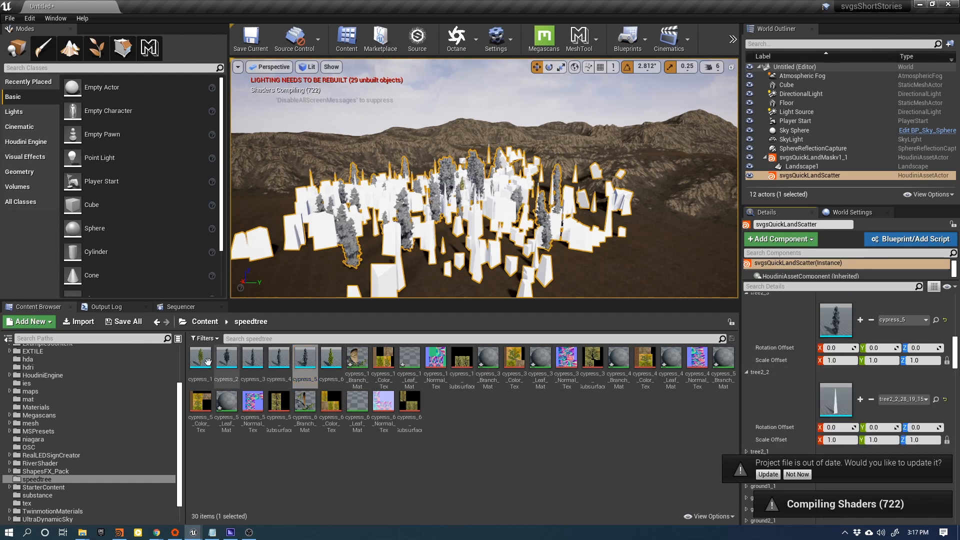
left_click_drag(207, 361, 835, 400)
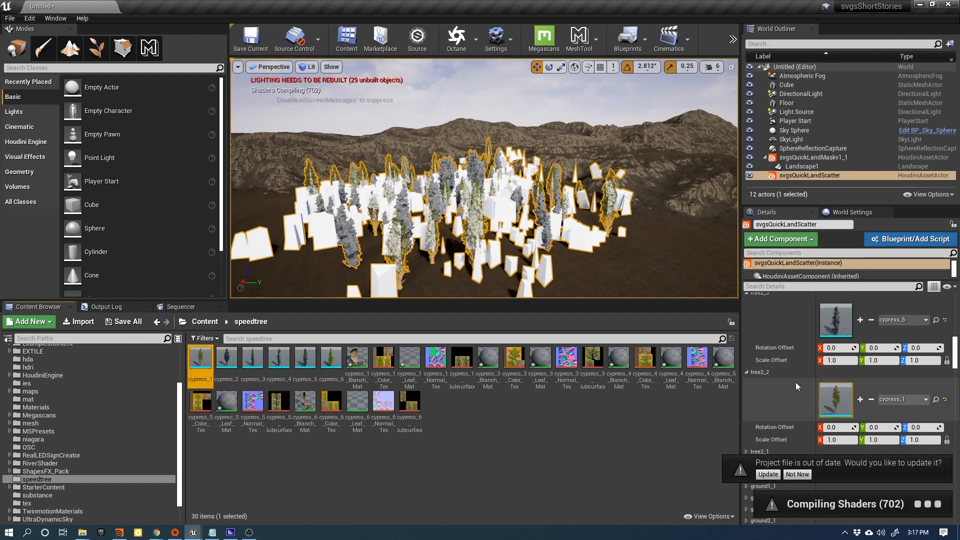
scroll(793, 379, "down", 3)
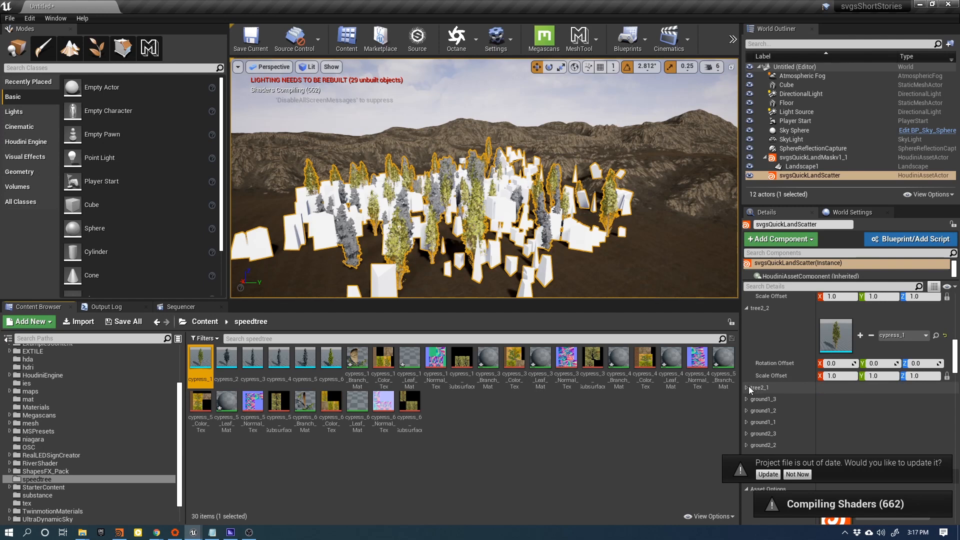
- Assign cypress_6 from the speedtree folder to the tree2_1 instanced input
left_click(746, 387)
left_click_drag(330, 359, 836, 415)
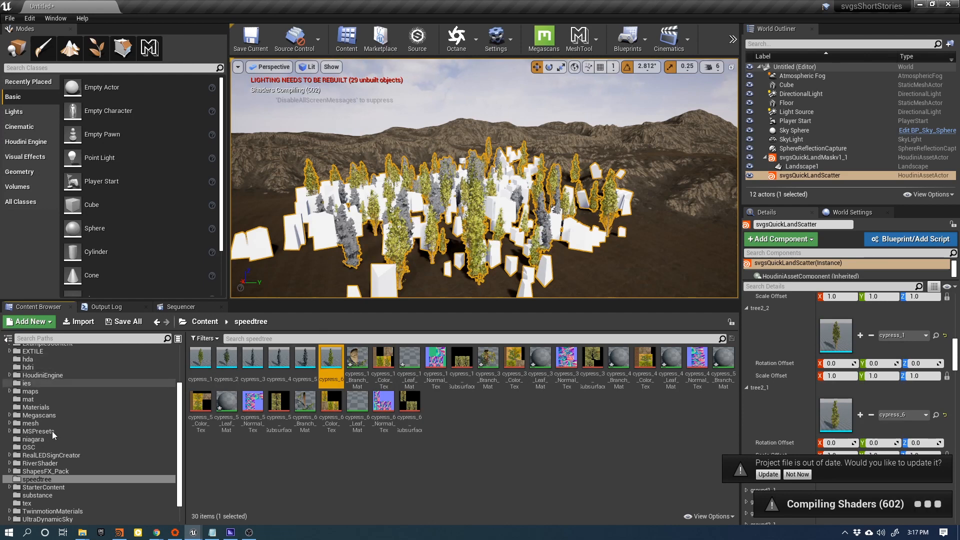
- Search the Megascans 3D_Assets folder for rock and boulder meshes, then clear the search
left_click(39, 416)
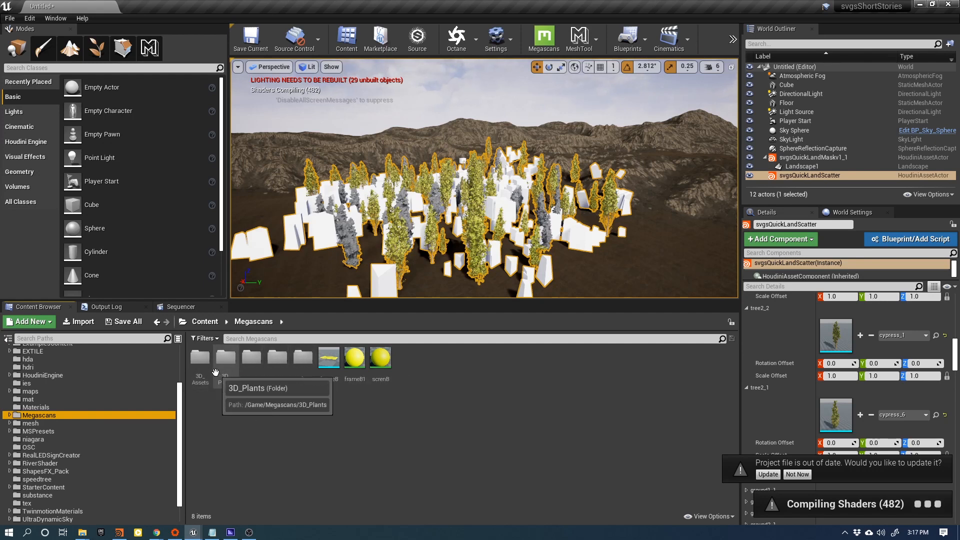
double_click(200, 358)
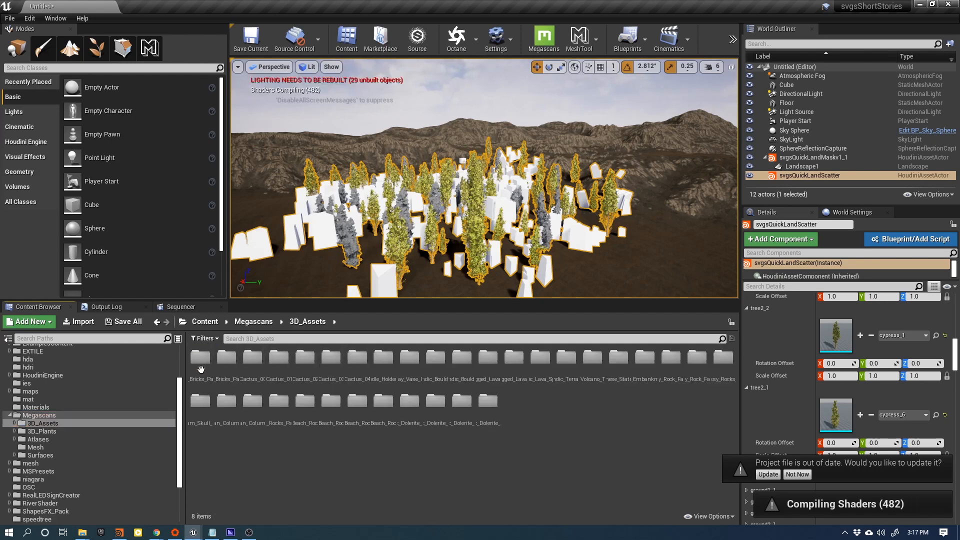
left_click(285, 340)
type("rocjk")
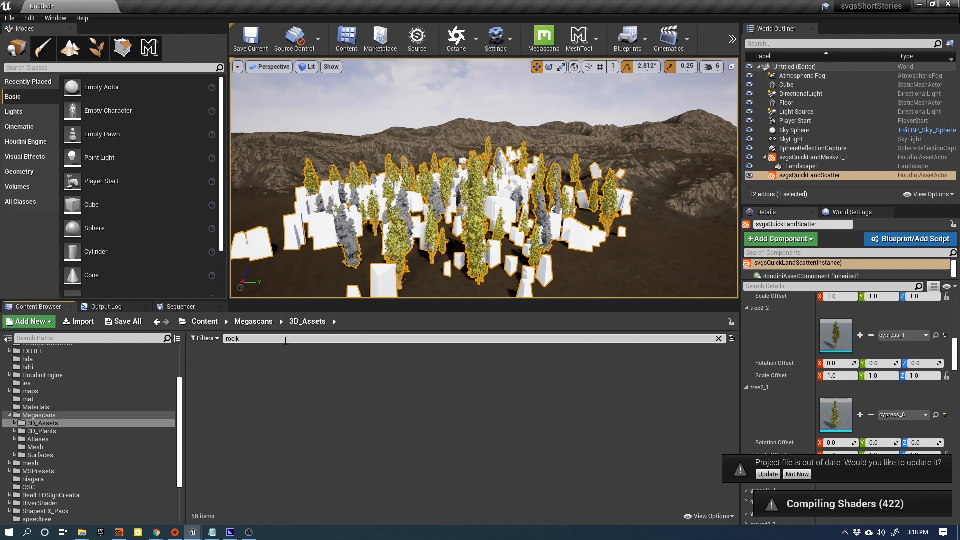
type("k")
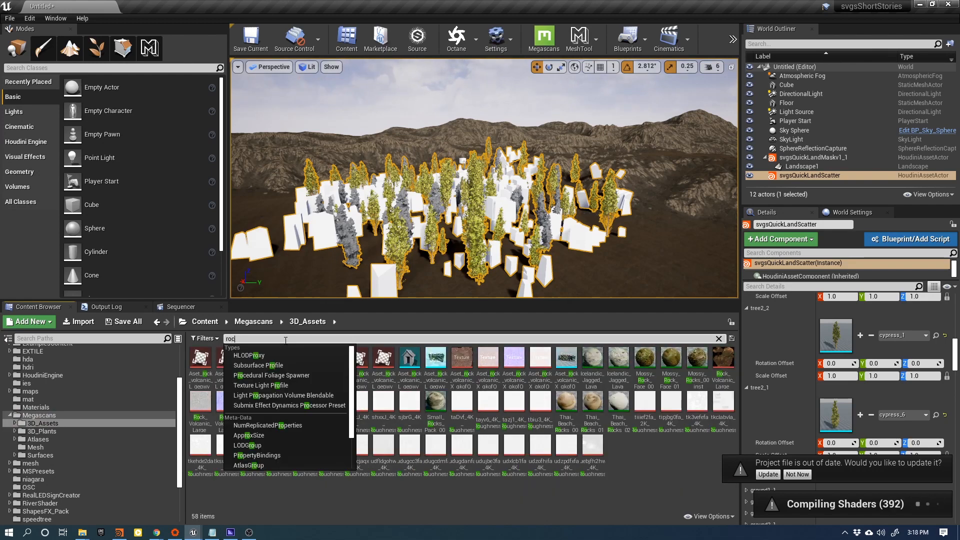
key("Return")
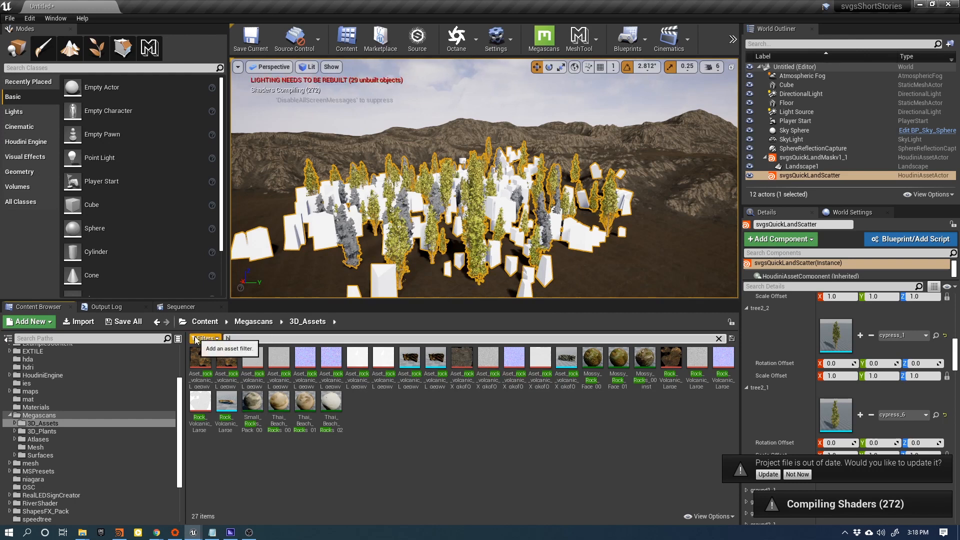
type("oulder")
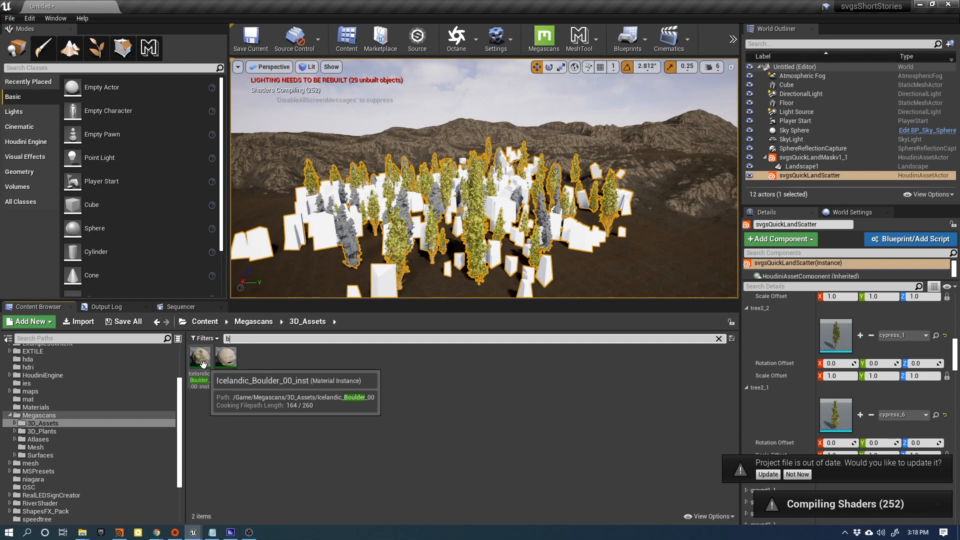
key("BackSpace")
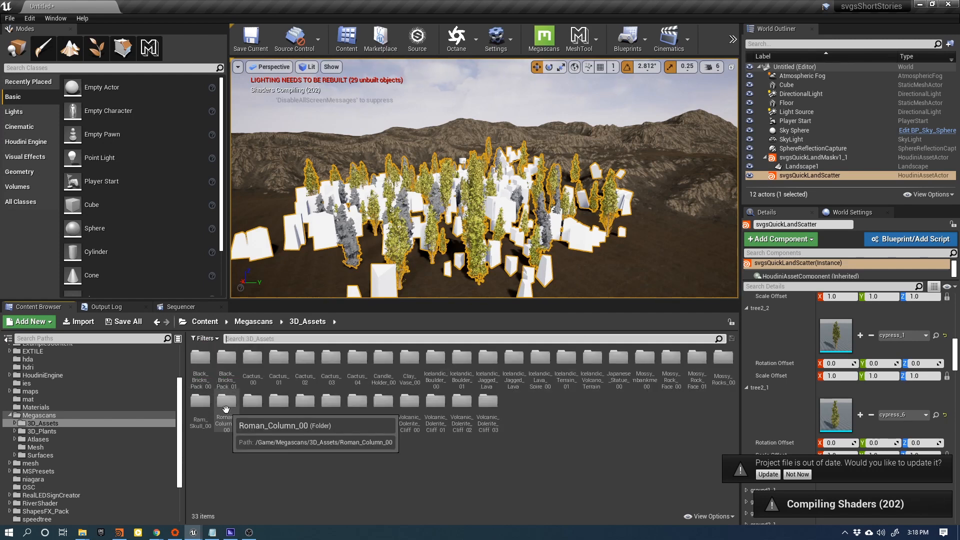
left_click(289, 483)
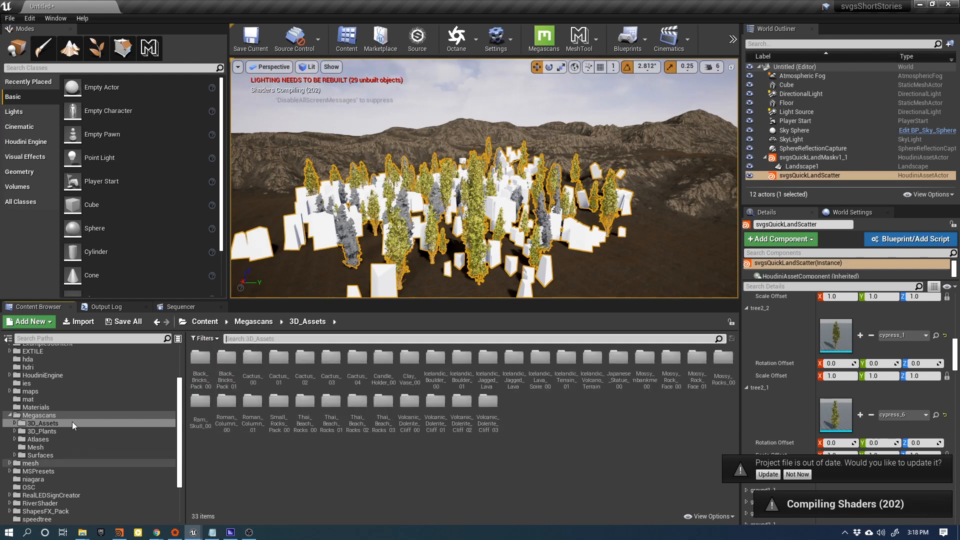
- Assign Megascans Acacia_00 plant meshes to the ground inputs: Var1_LOD0_1 for ground1_3 and Var2_LOD0_2 for ground1_2
left_click(46, 430)
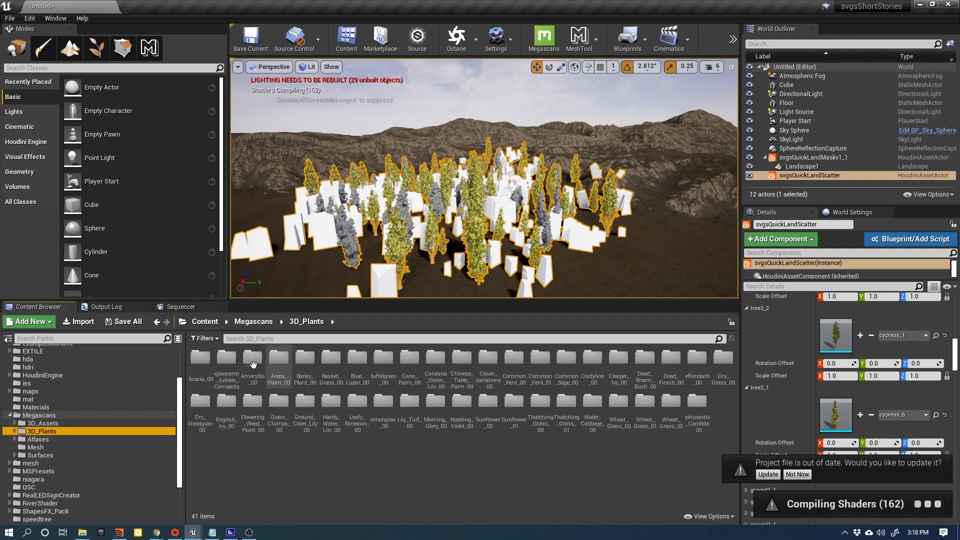
double_click(200, 358)
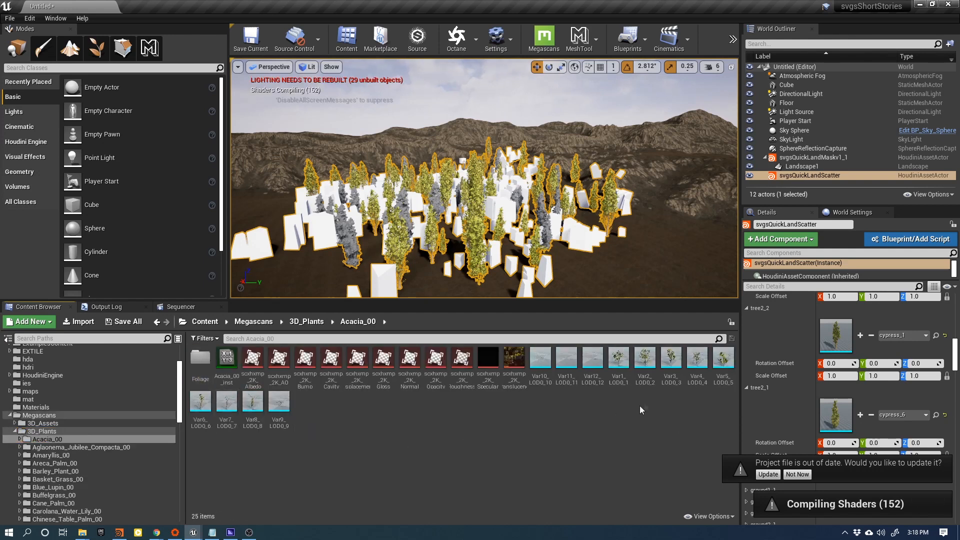
left_click(621, 347)
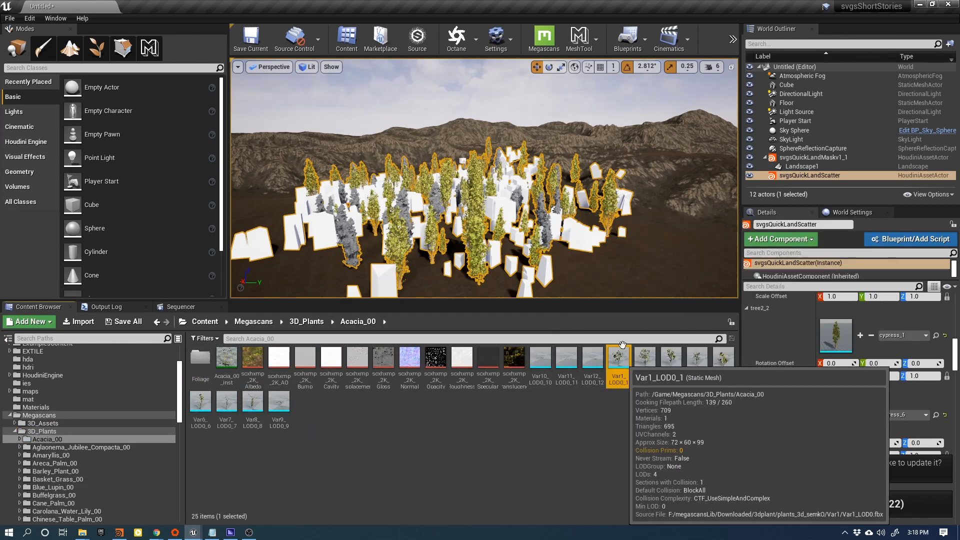
mouse_move(623, 345)
left_mouse_down()
mouse_move(627, 264)
mouse_move(619, 362)
left_mouse_up()
scroll(800, 390, "down", 5)
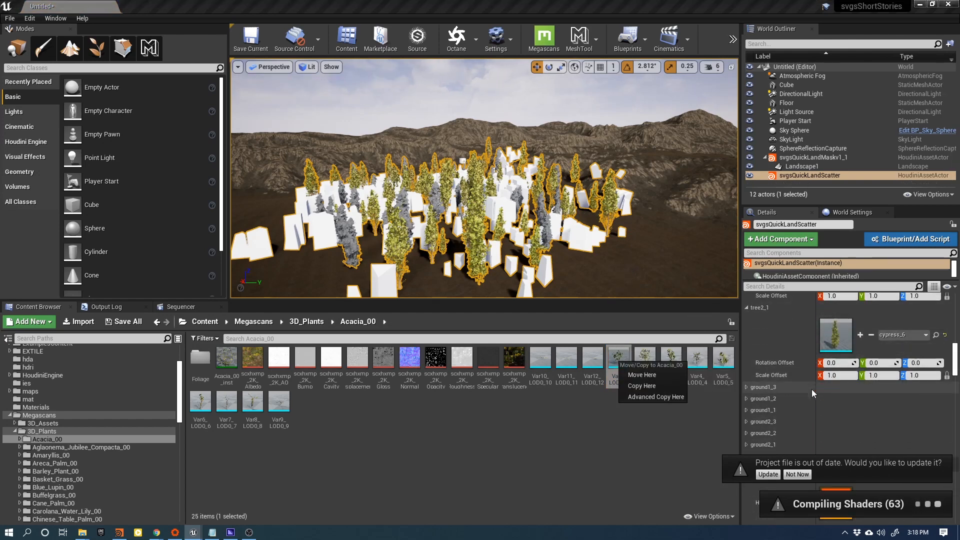
left_click(746, 355)
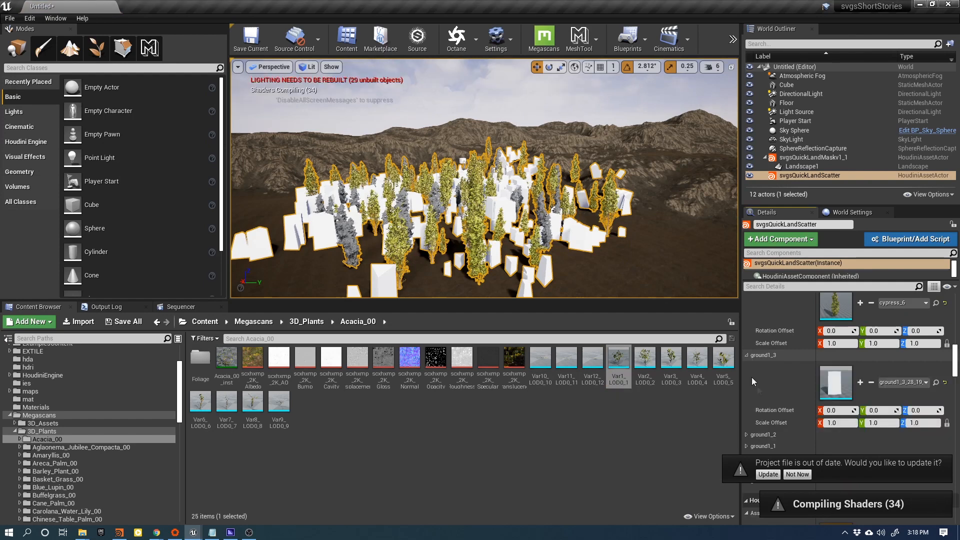
scroll(773, 377, "down", 1)
left_click(616, 359)
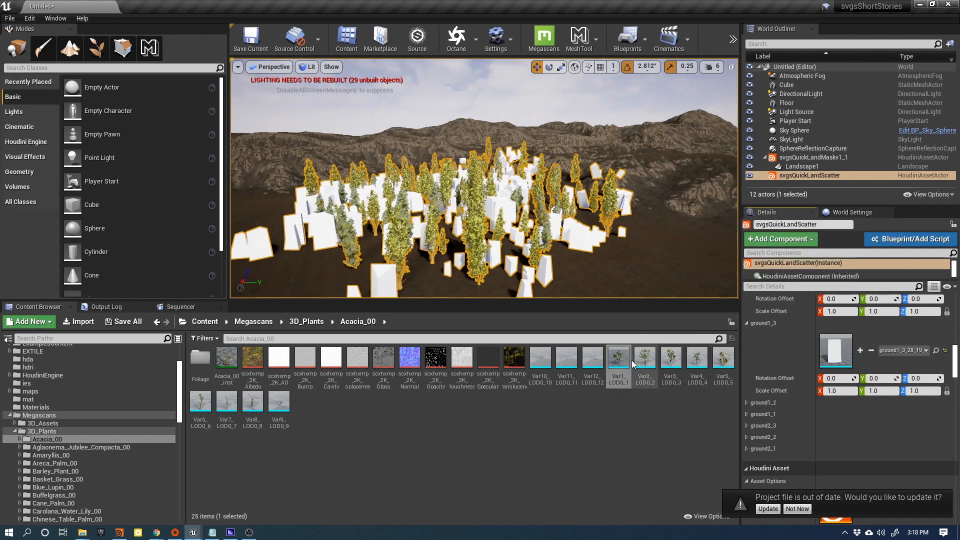
left_click_drag(616, 359, 815, 360)
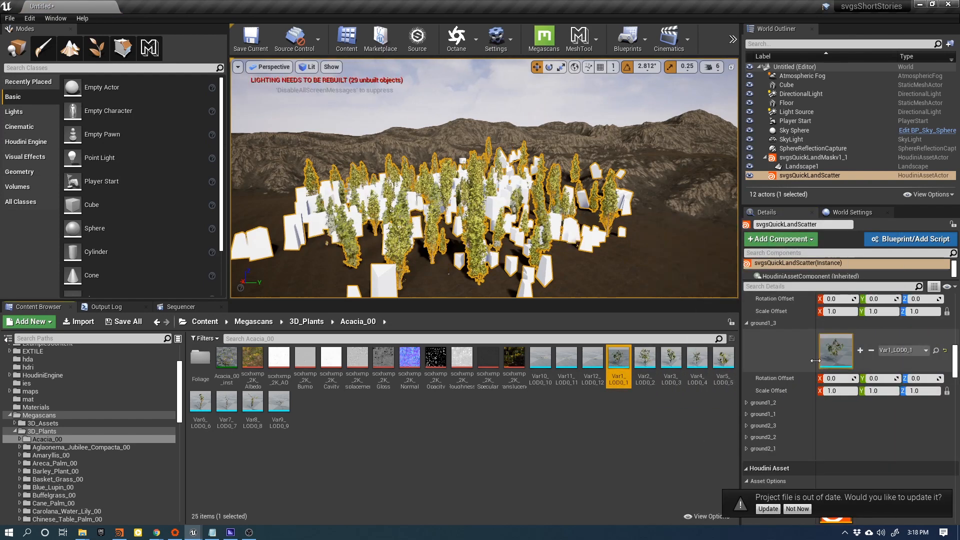
left_click(747, 402)
left_click_drag(644, 358, 845, 429)
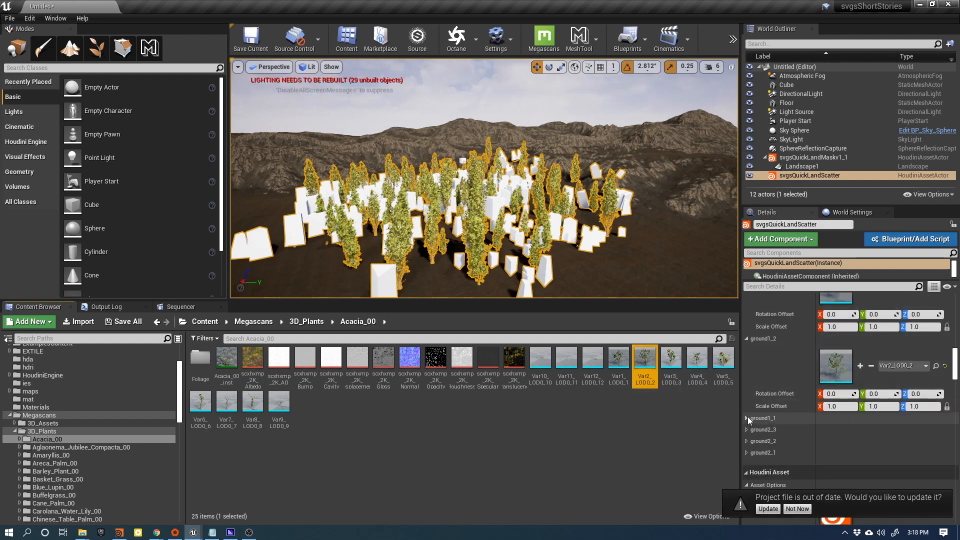
- Assign Barley_Plant_00's Var1_LOD0_1 mesh to the ground1_1 input and set its scale offset to 0.1 on all axes
left_click(747, 418)
scroll(781, 429, "down", 2)
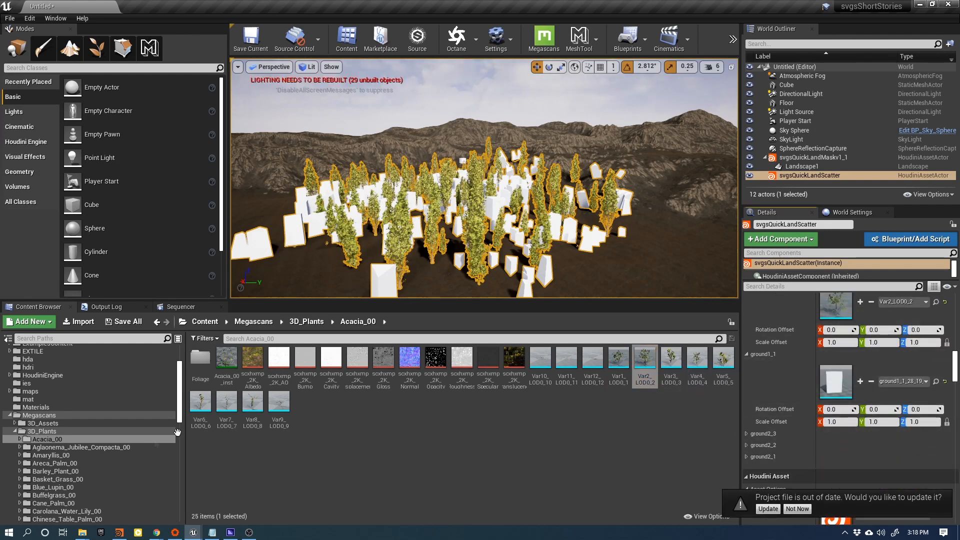
left_click(53, 472)
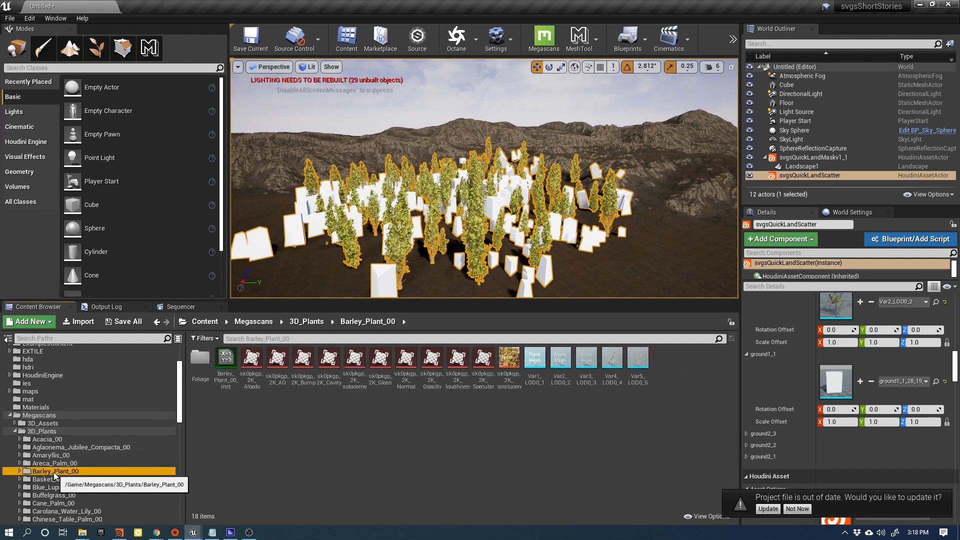
left_click_drag(528, 359, 803, 383)
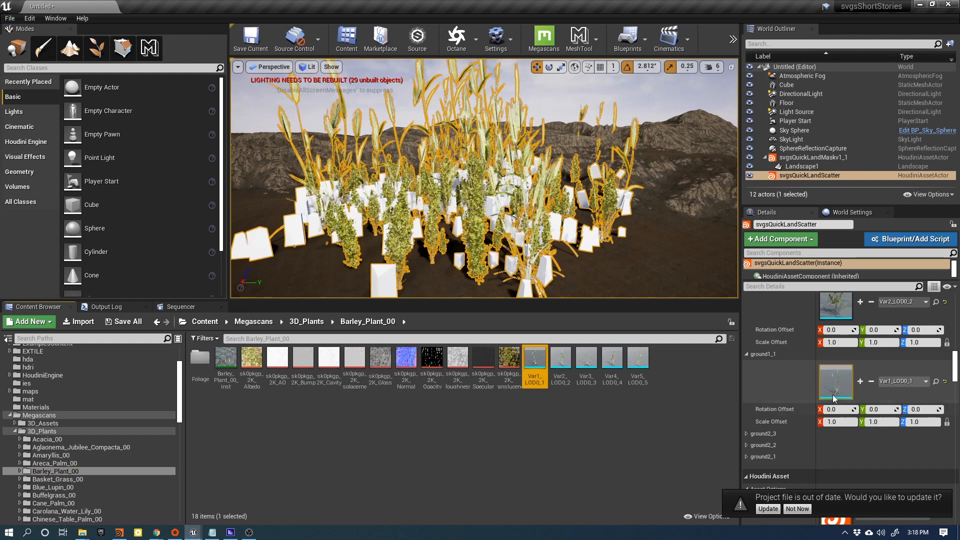
left_click(850, 424)
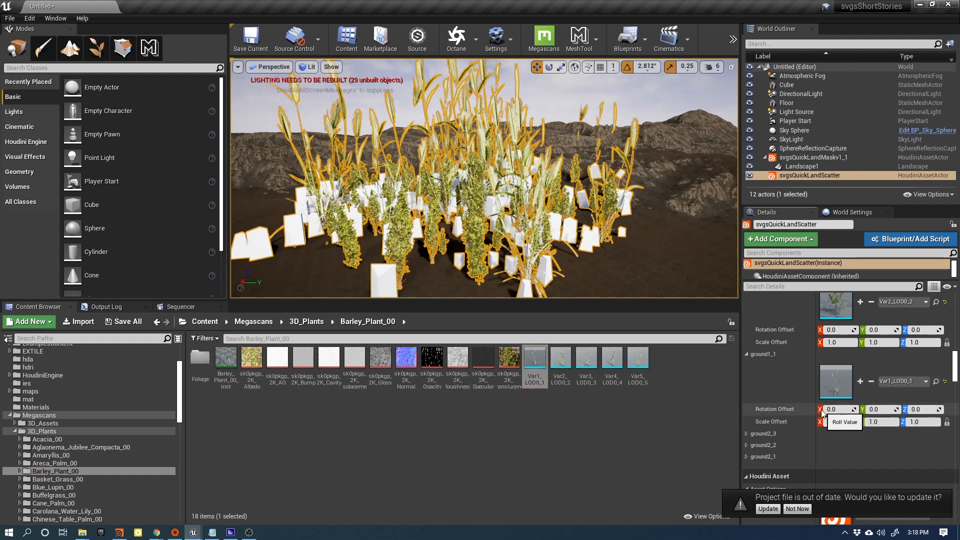
type("0.1")
key("Return")
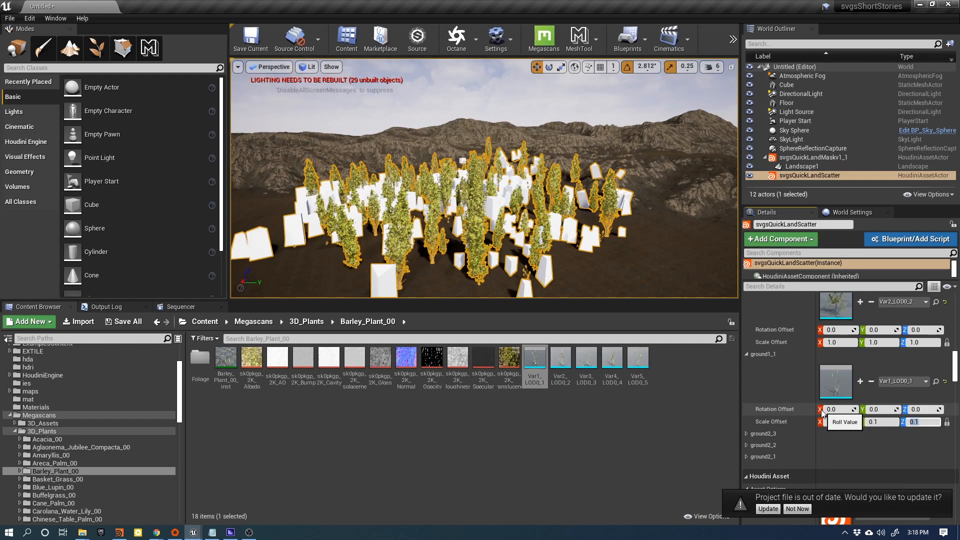
- Assign the barley mesh Var2_LOD0_2 to the ground2_3 input and set its scale offset to 0.1 on all axes
key("w")
right_click_drag(484, 178, 434, 180)
key("a")
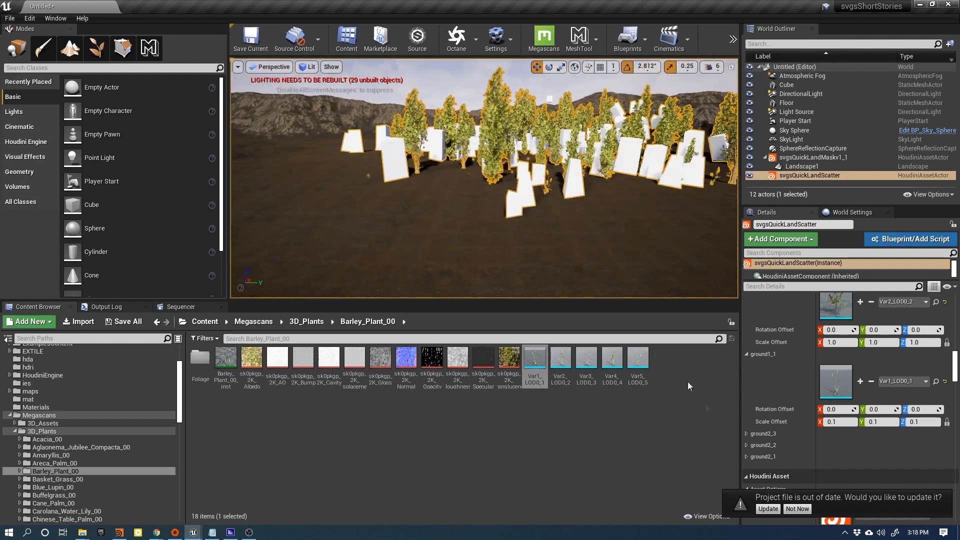
left_click(746, 433)
scroll(752, 409, "down", 2)
scroll(752, 409, "down", 1)
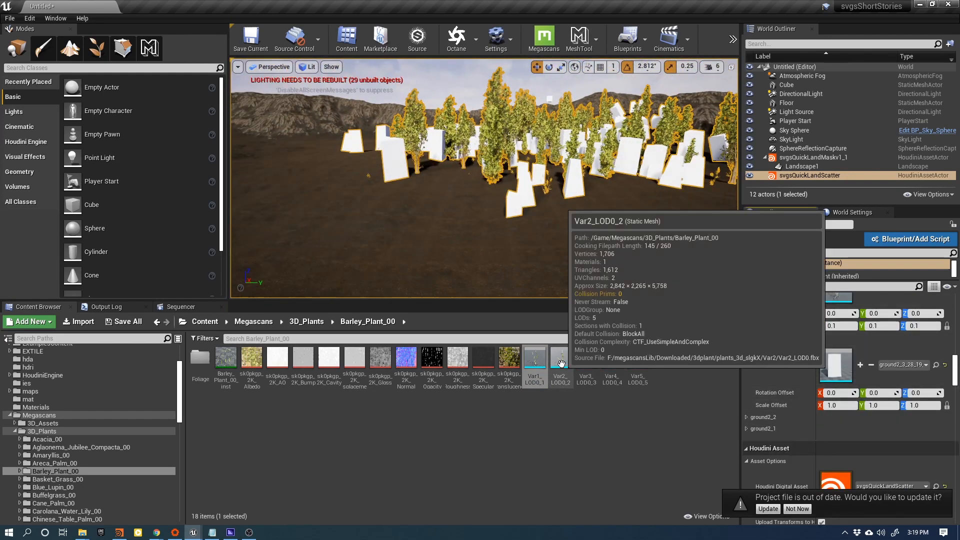
left_click_drag(560, 361, 834, 359)
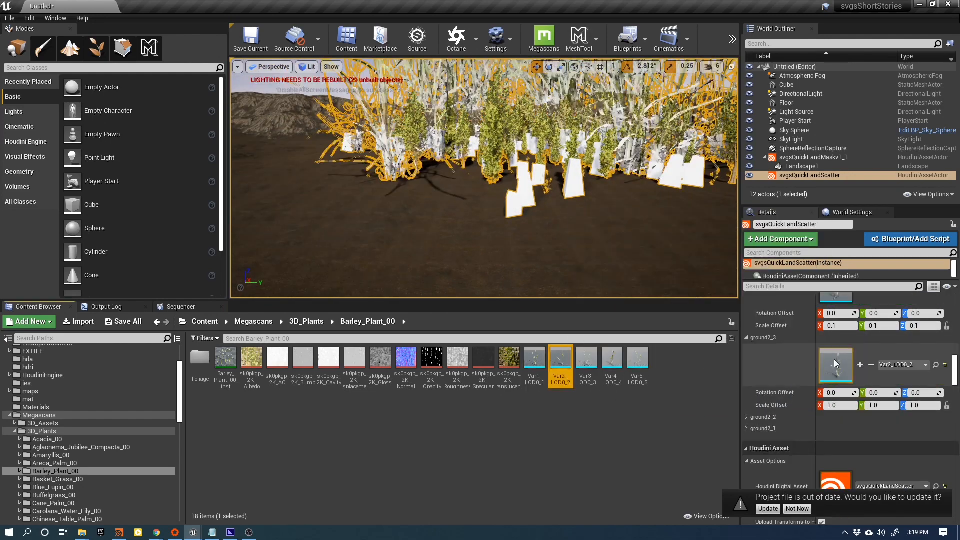
left_click(840, 406)
type("0.1")
key("Tab")
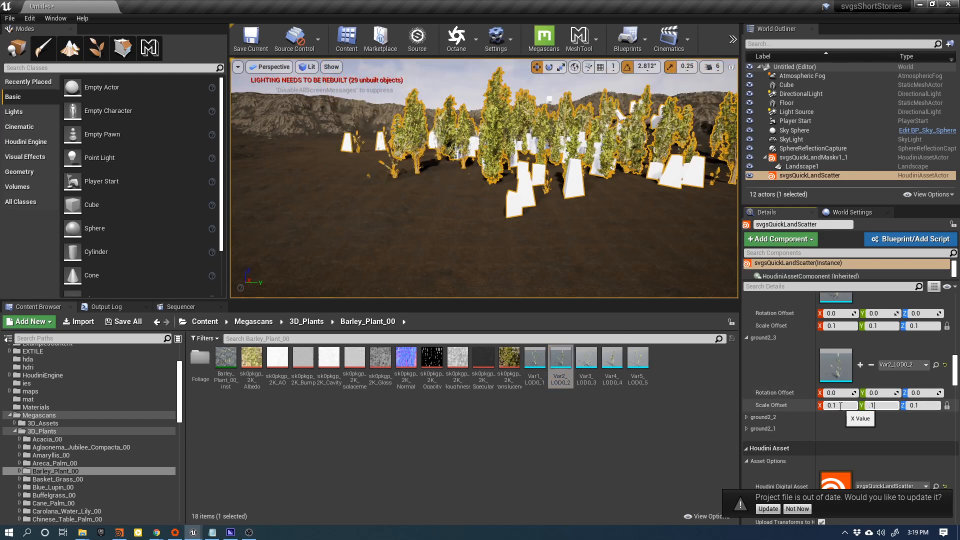
- Assign the barley mesh Var3_LOD0_3 to the ground2_2 input with a uniform scale offset of 0.1
left_click(747, 418)
left_click_drag(593, 358, 830, 443)
left_click(837, 437)
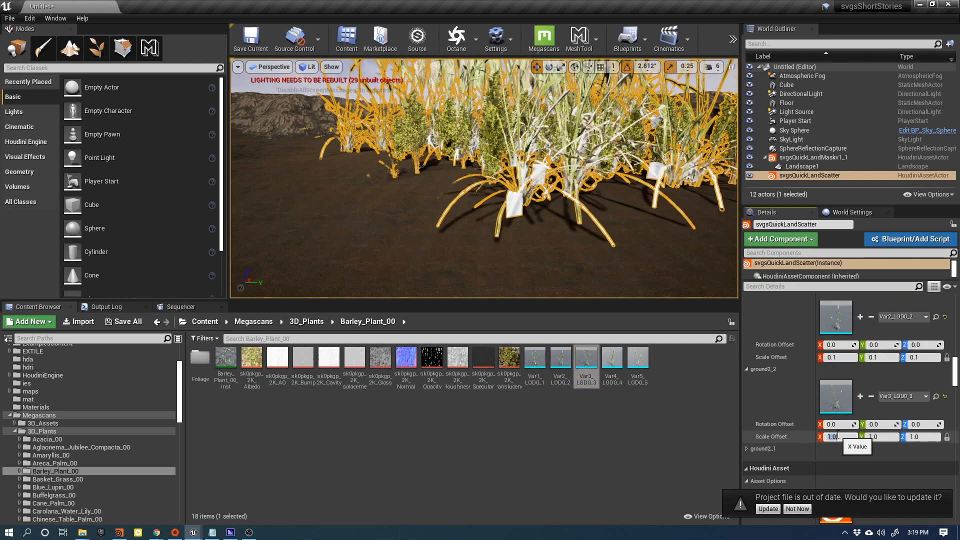
type(".1")
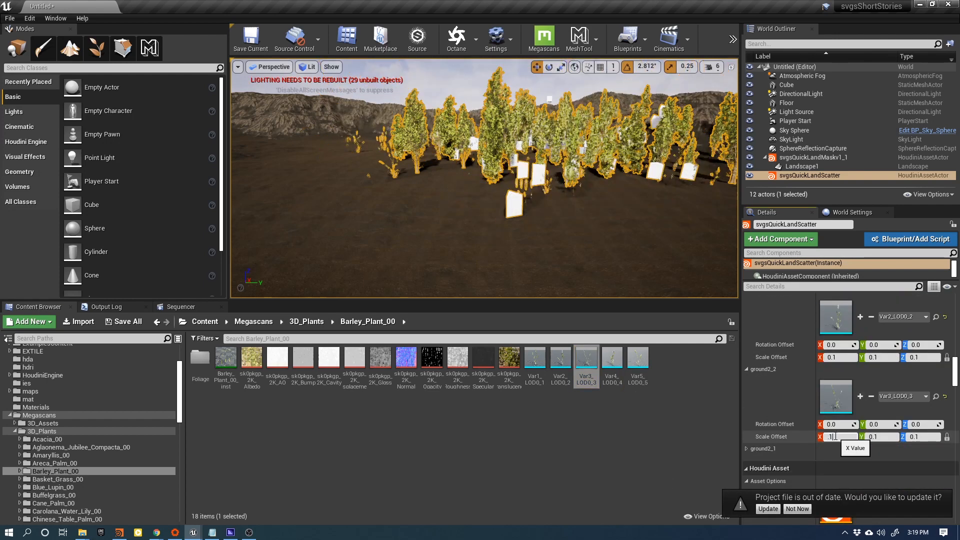
- Assign the barley mesh Var4_LOD0_4 to the ground2_1 input and set its scale offset to 0.1 on all axes
left_click(746, 448)
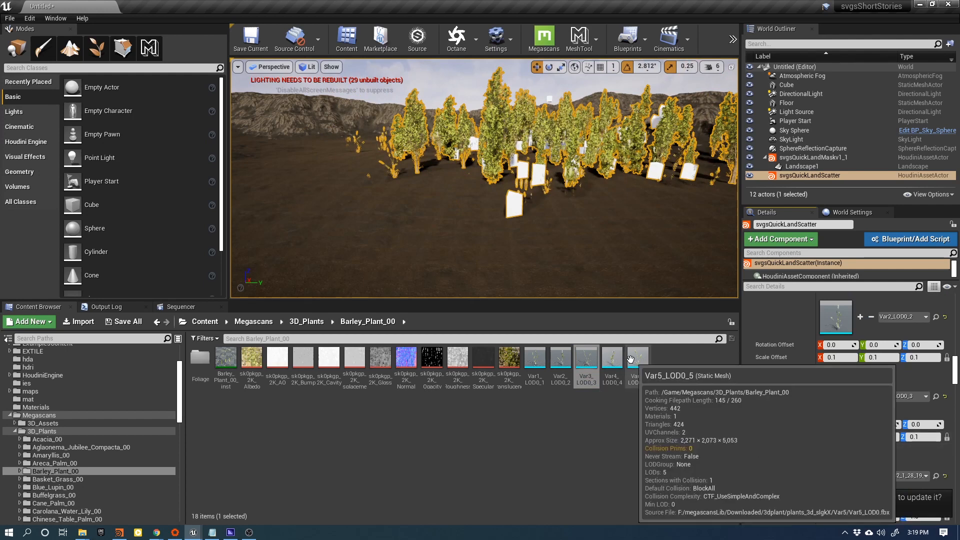
left_click_drag(612, 359, 838, 475)
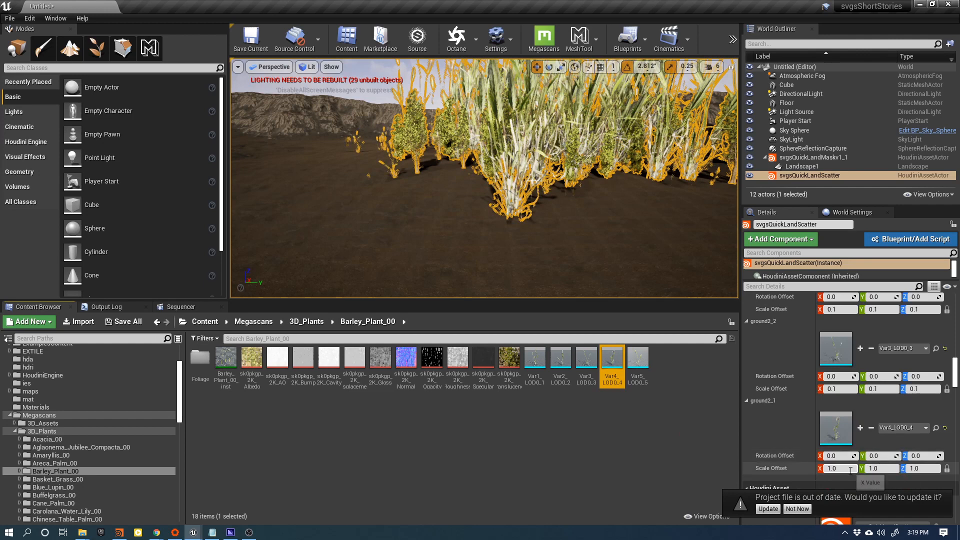
left_click(849, 470)
left_click_drag(847, 470, 818, 469)
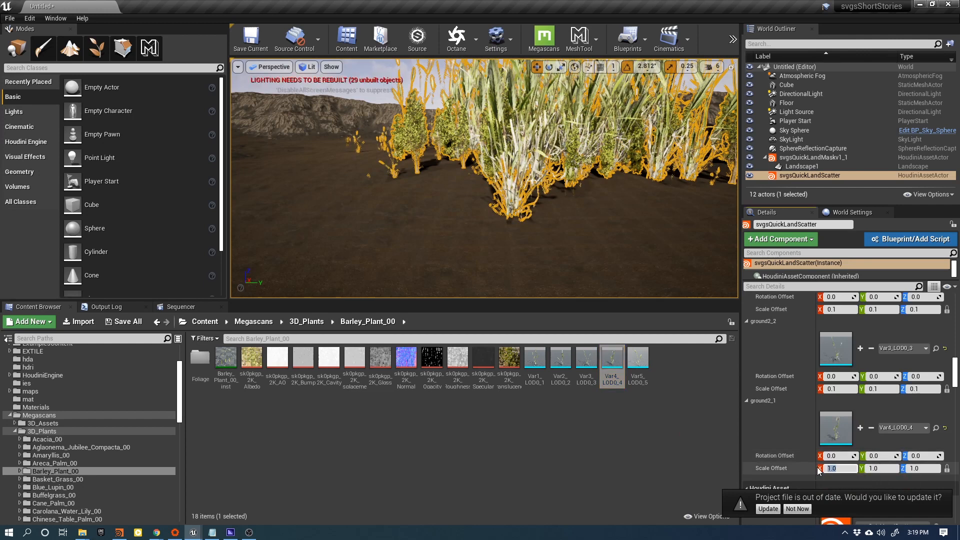
type("0.1")
key("Return")
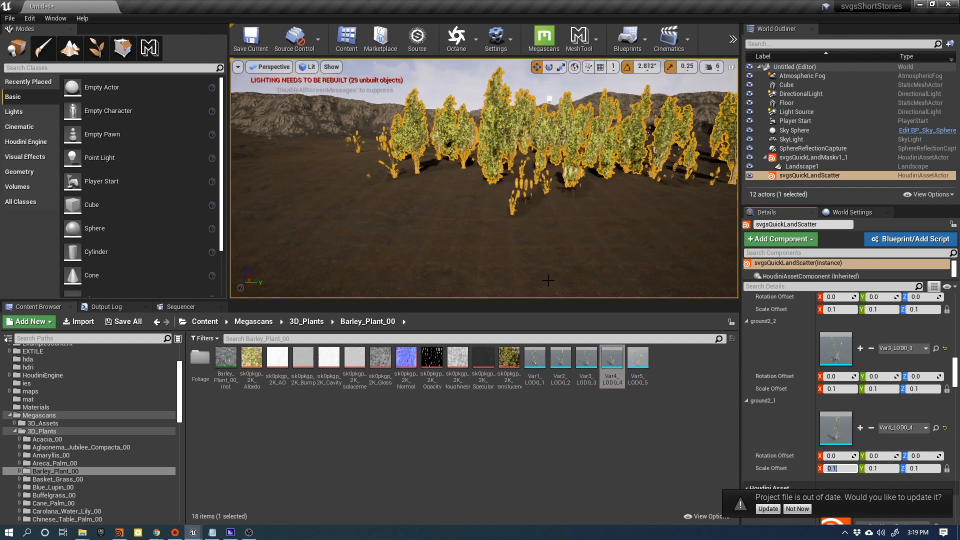
- Examine the scattered trees and ground plants up close, selecting the landscape in place of the scatter asset
key("w")
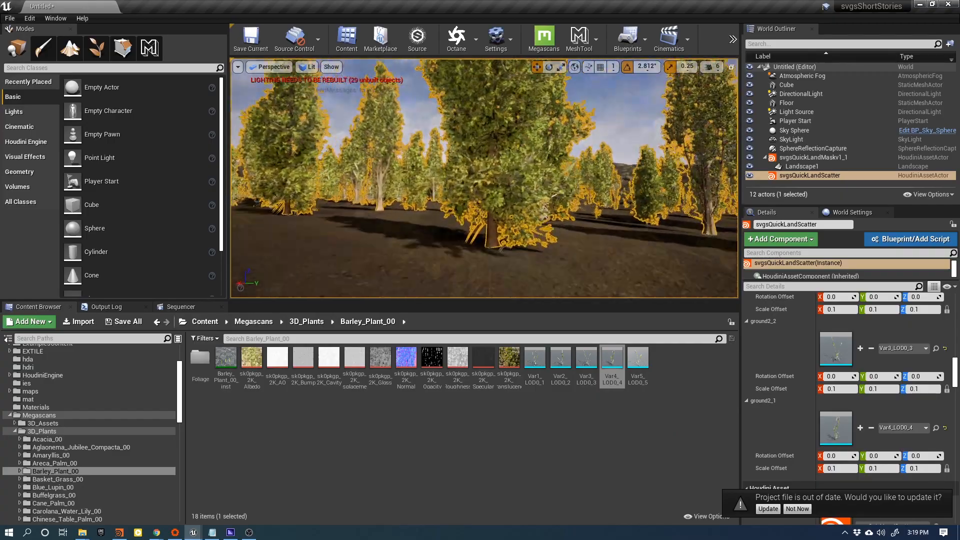
key("w")
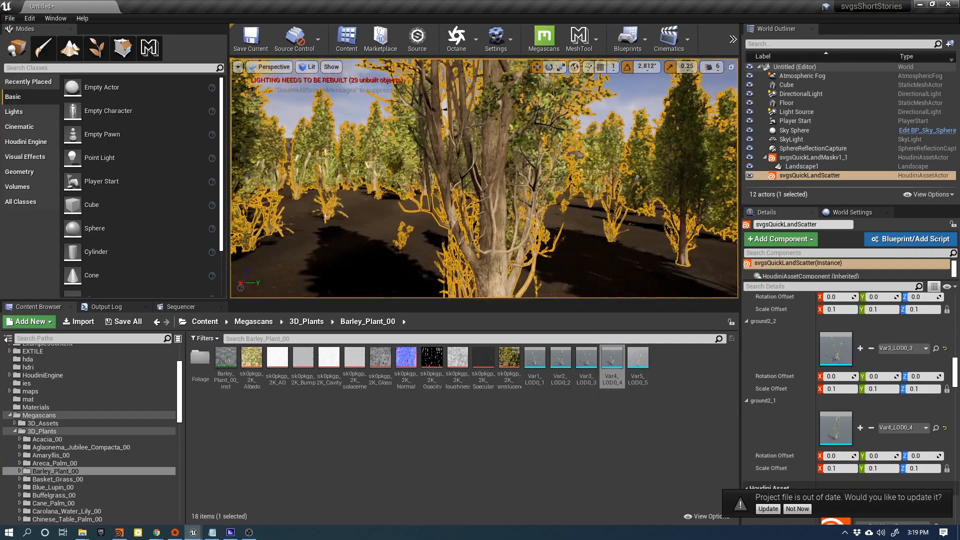
left_click(445, 109)
key("s")
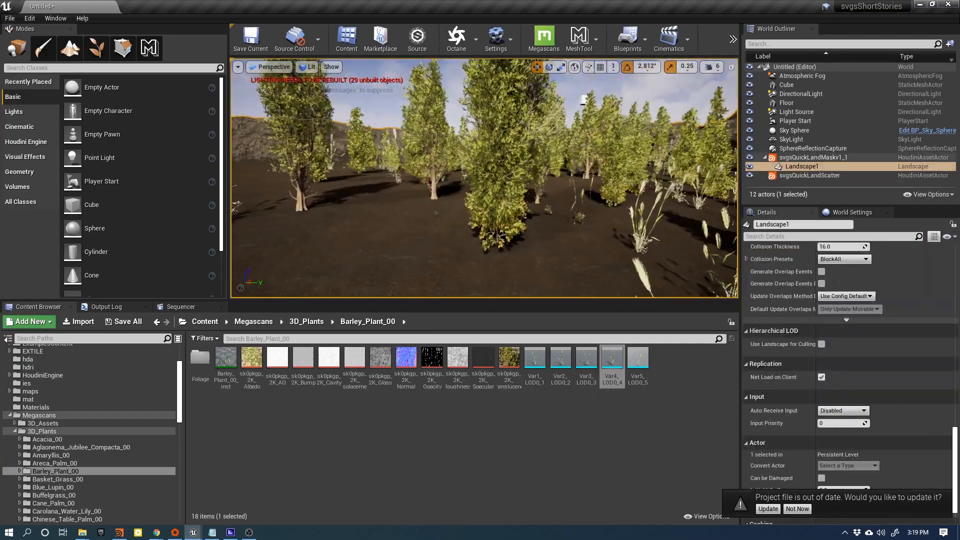
- Fly through the scattered forest and back out to examine the trees and barley plants from inside and outside
key("s")
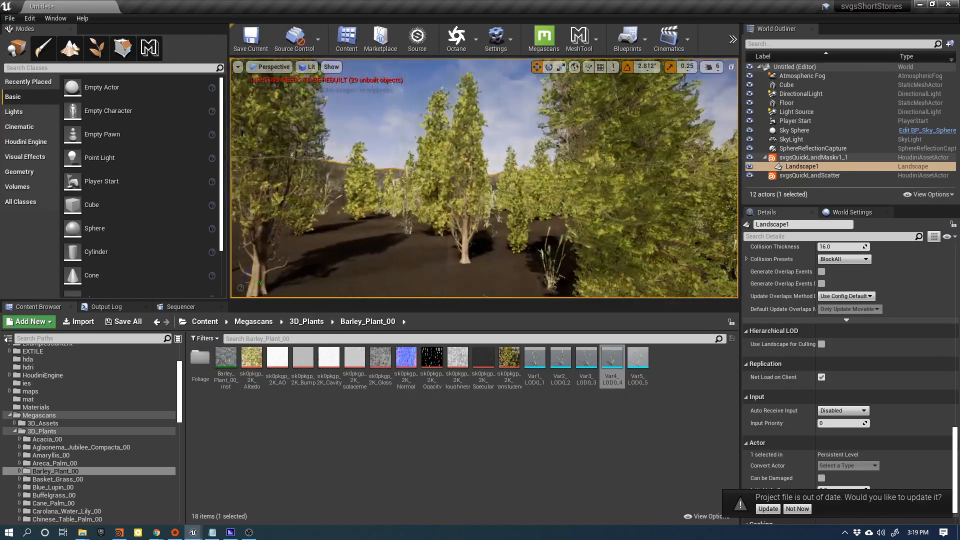
key("w")
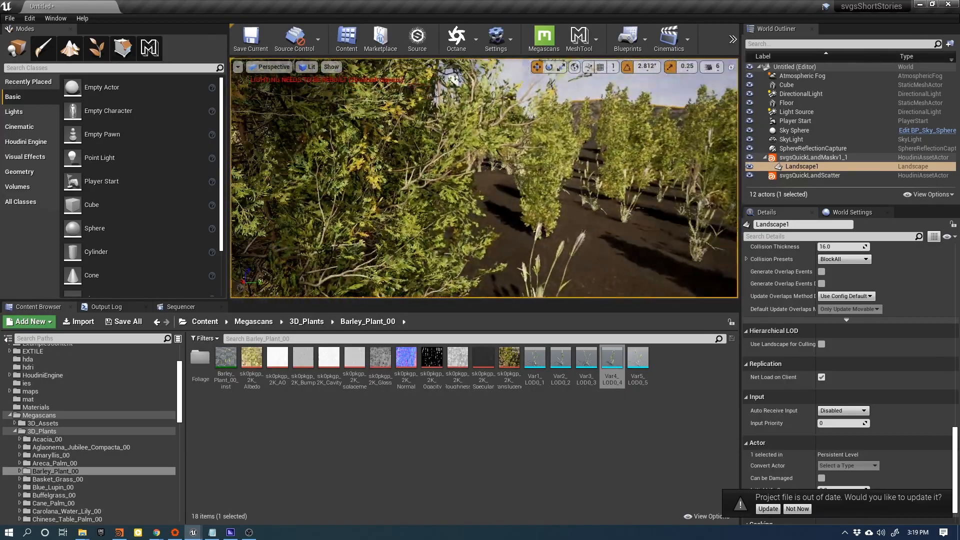
key("s")
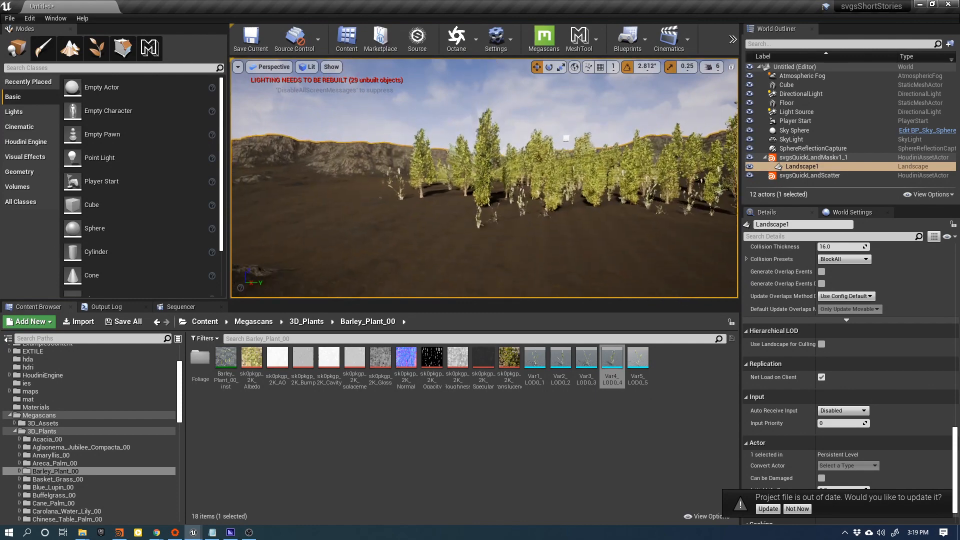
key("w")
key("s")
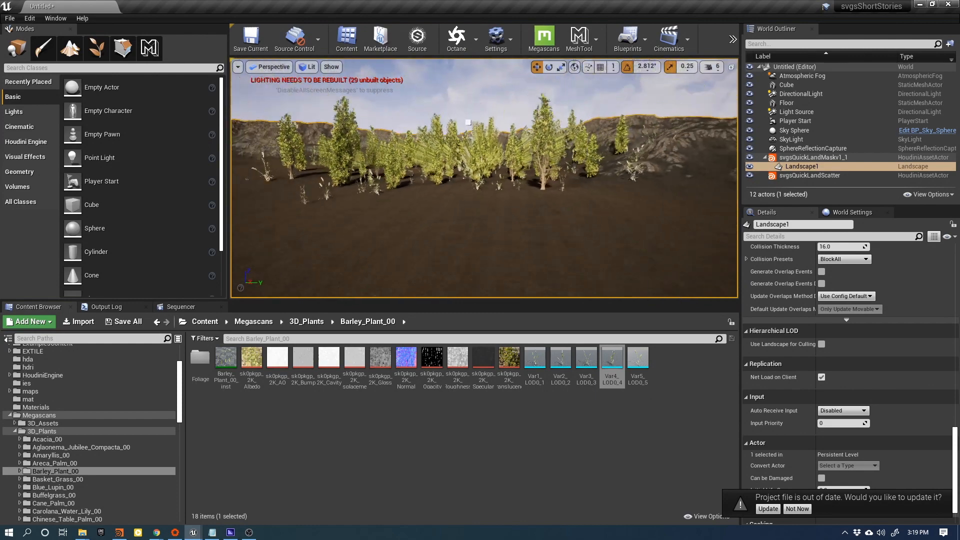
- Select the cube driving the scatter area and move it along its Y axis to relocate the trees, then select the landscape
key("s")
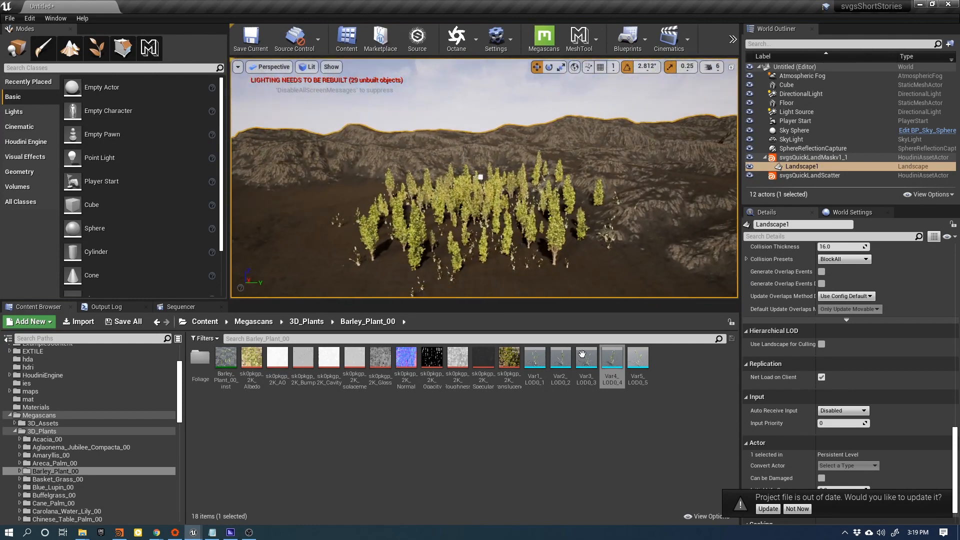
left_click(480, 177)
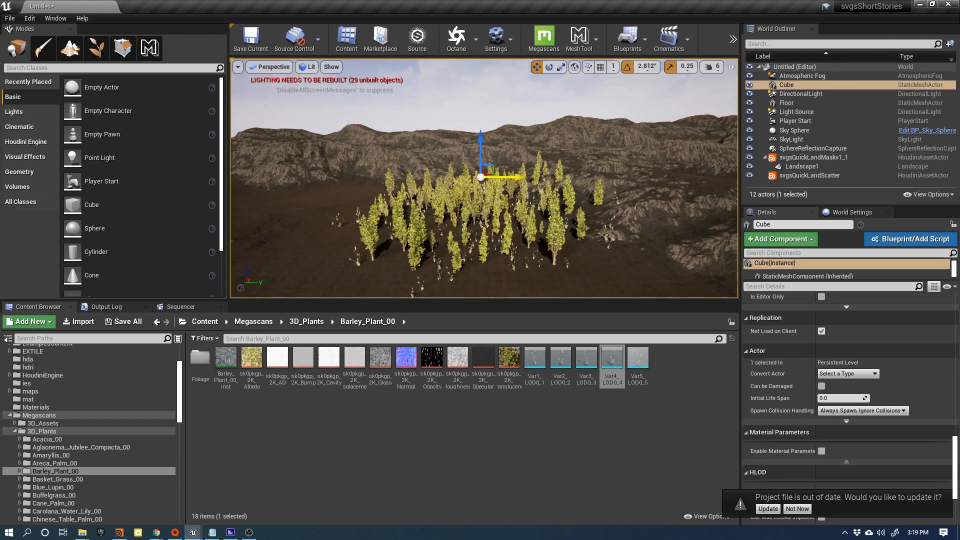
left_click(346, 181)
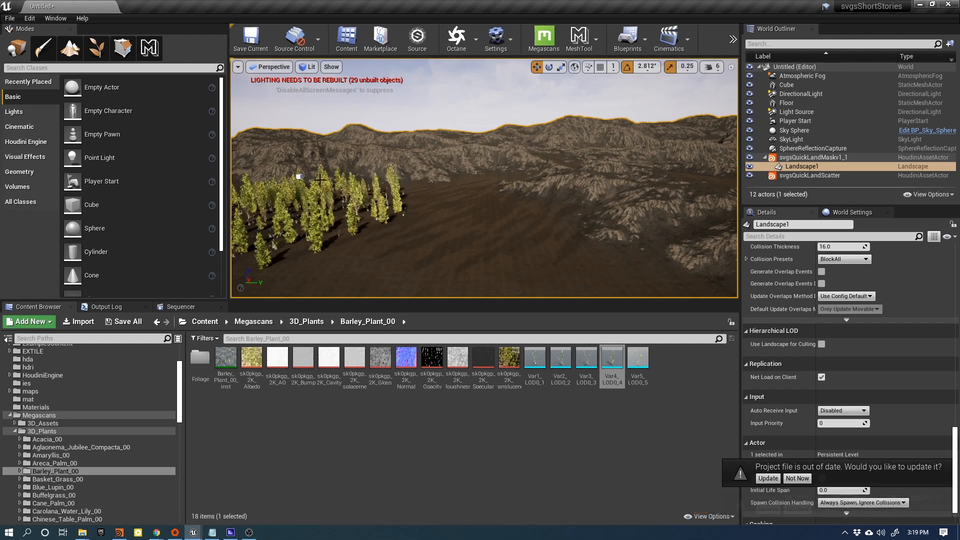
- Move the cube along its X axis onto the rocky slope to shift the scatter there, and select the svgsQuickLandScatter asset
mouse_move(484, 178)
right_mouse_down()
mouse_move(422, 165)
mouse_move(467, 187)
right_mouse_up()
key("w")
left_click(481, 179)
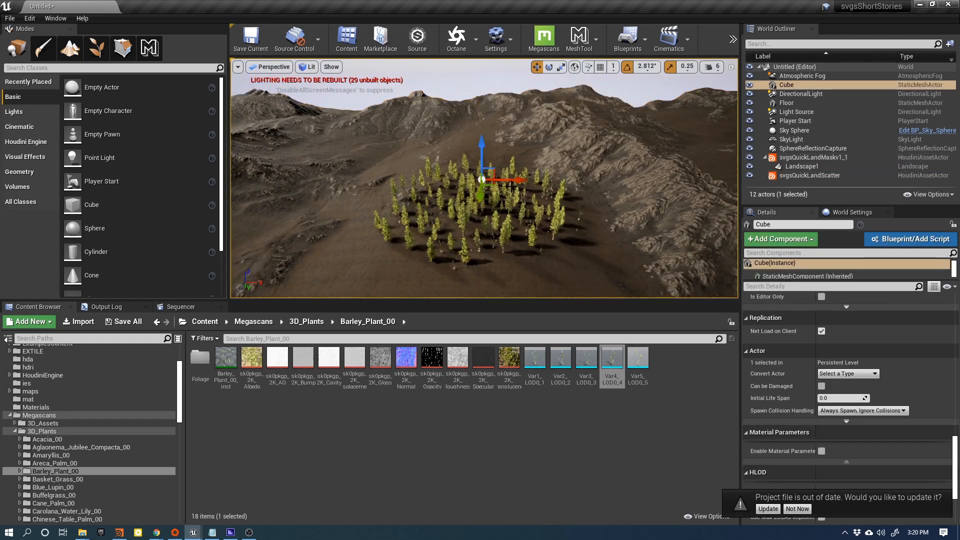
left_click_drag(514, 180, 662, 186)
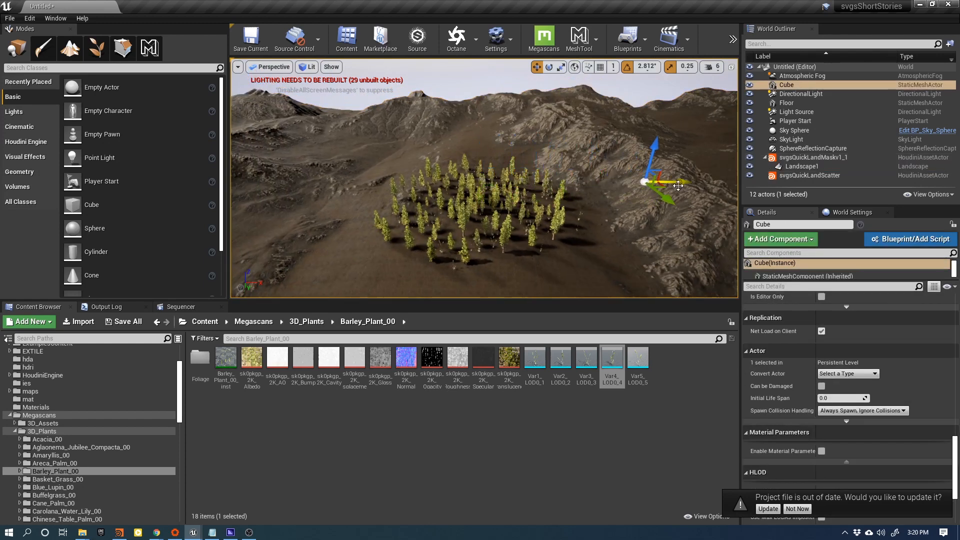
right_click_drag(571, 171, 610, 167)
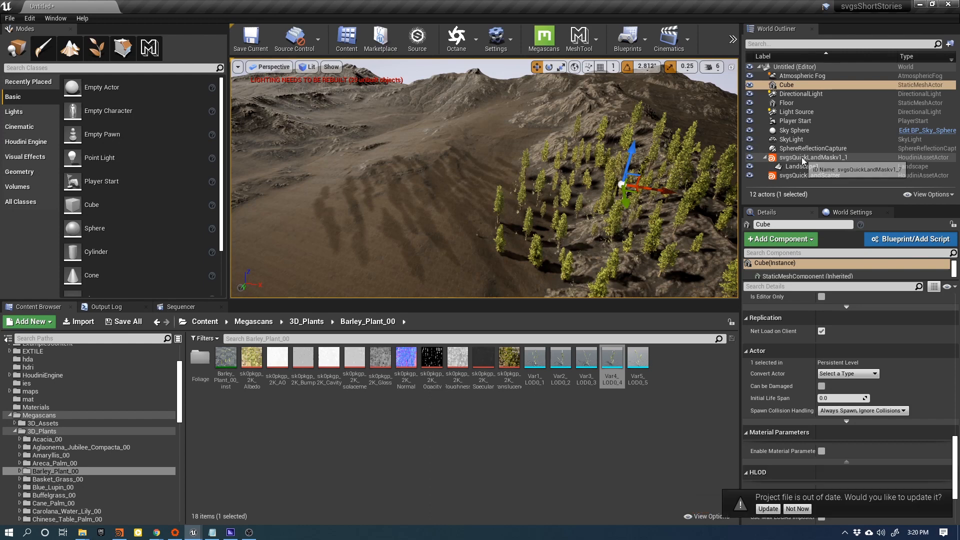
left_click(811, 175)
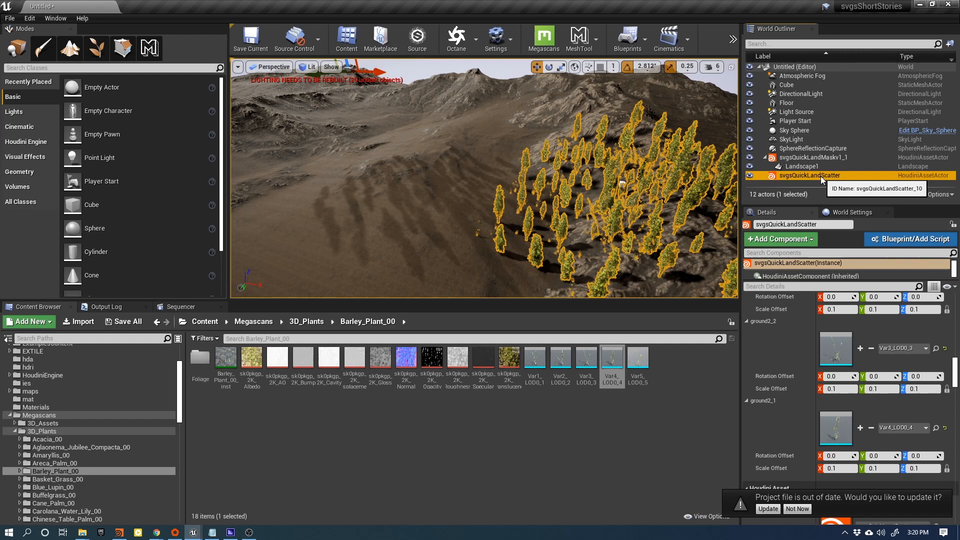
- Duplicate the svgsQuickLandScatter actor and the Cube, placing the cube copy on the bare slope beside the existing grove
key("ctrl+w")
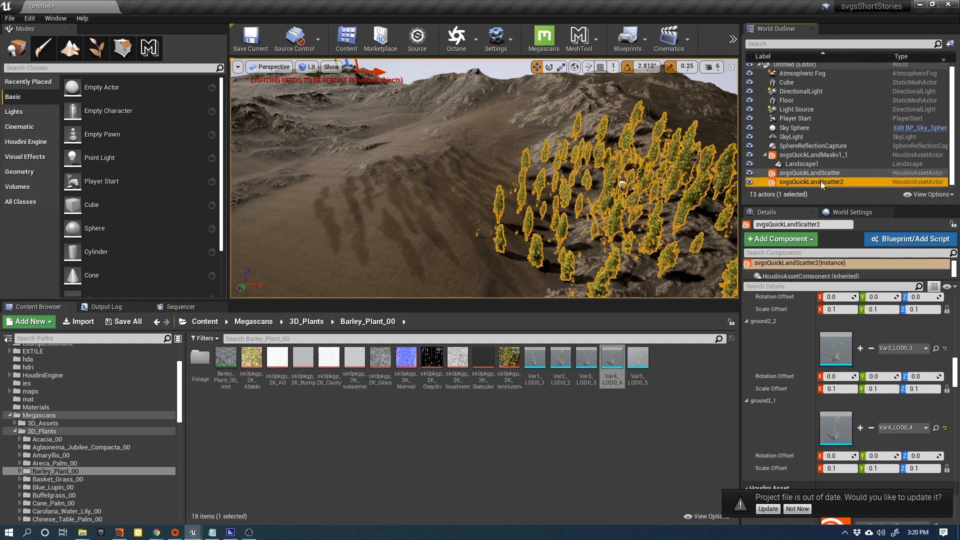
left_click(820, 181)
left_click(786, 82)
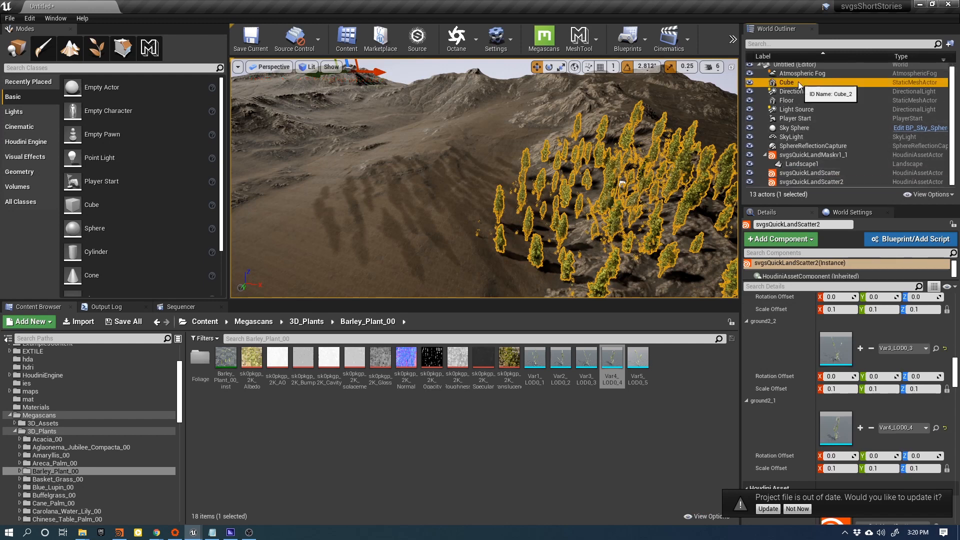
left_click_drag(666, 193, 394, 154, "alt")
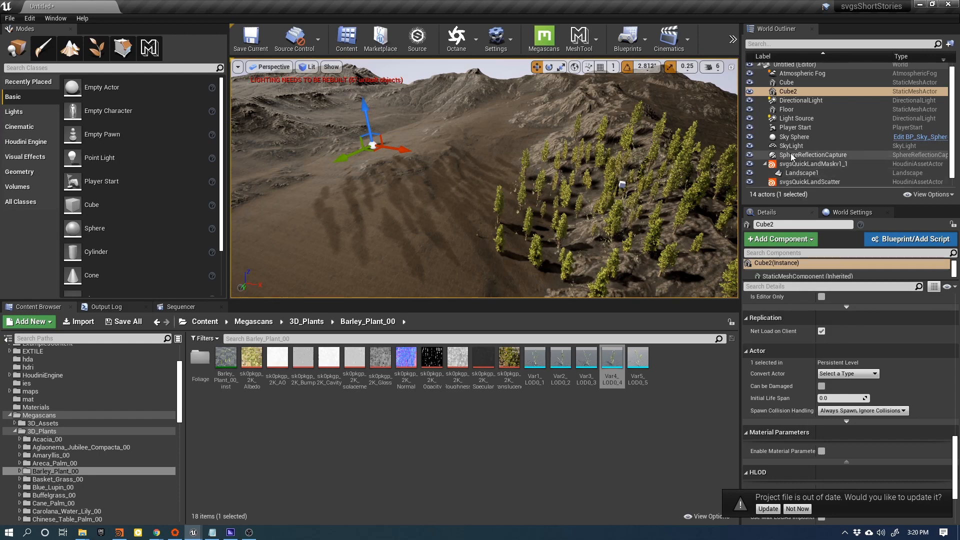
- Replace Cube with Cube2 as the world outliner selection for Sub-Network Input #2 of svgsQuickLandScatter2
left_click(803, 182)
scroll(803, 179, "down", 1)
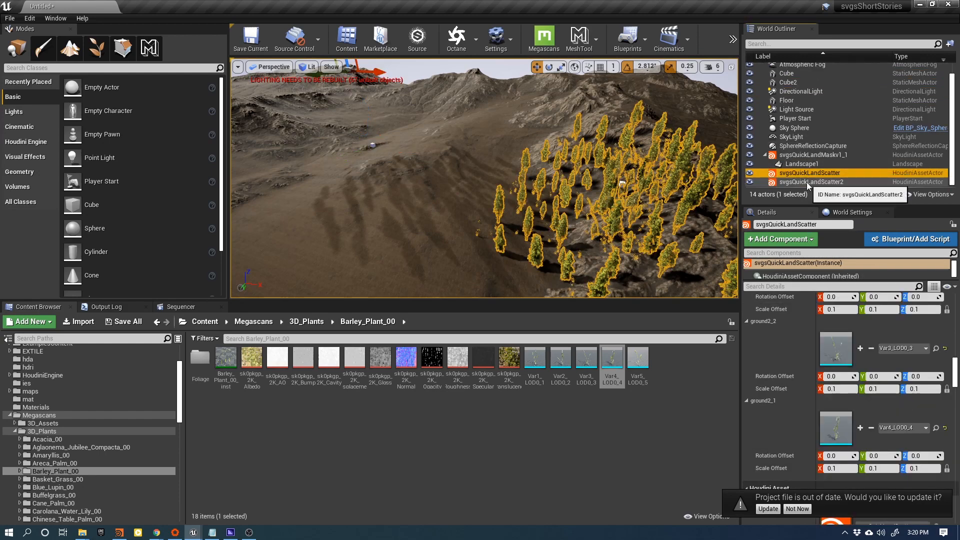
left_click(806, 182)
scroll(799, 366, "up", 10)
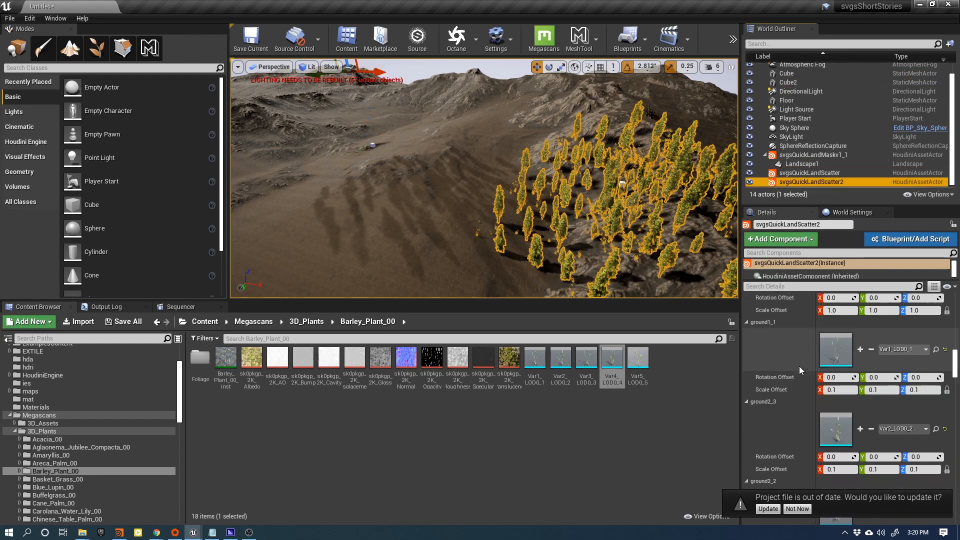
scroll(799, 366, "up", 15)
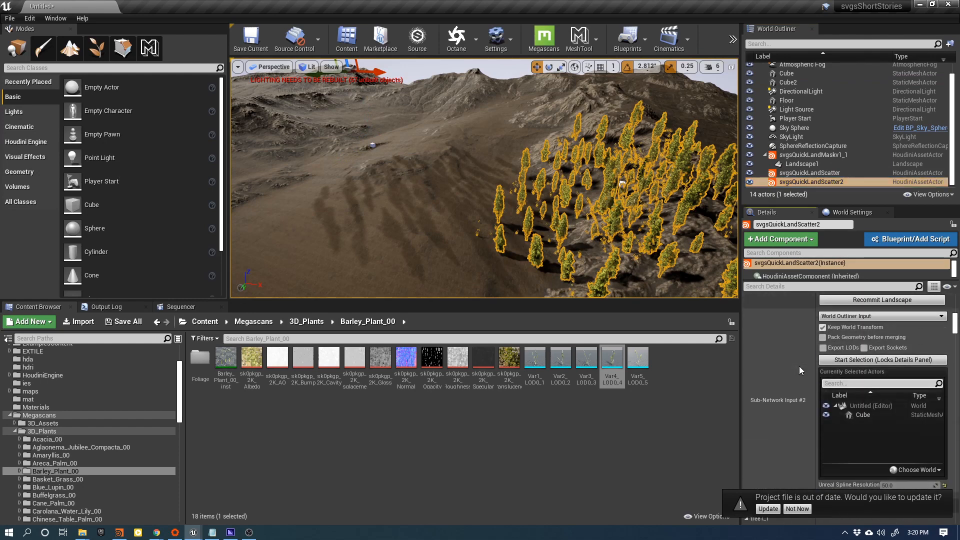
left_click(856, 362)
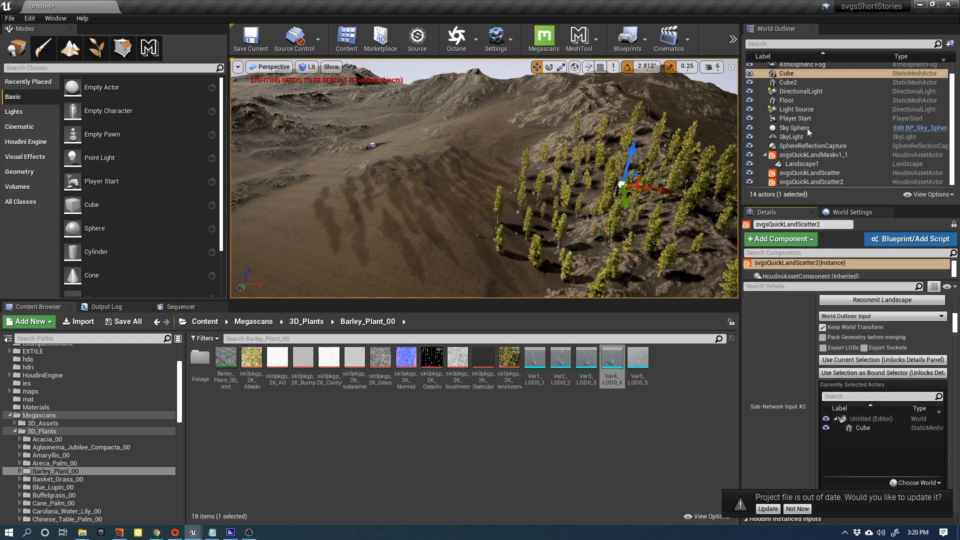
left_click(788, 82)
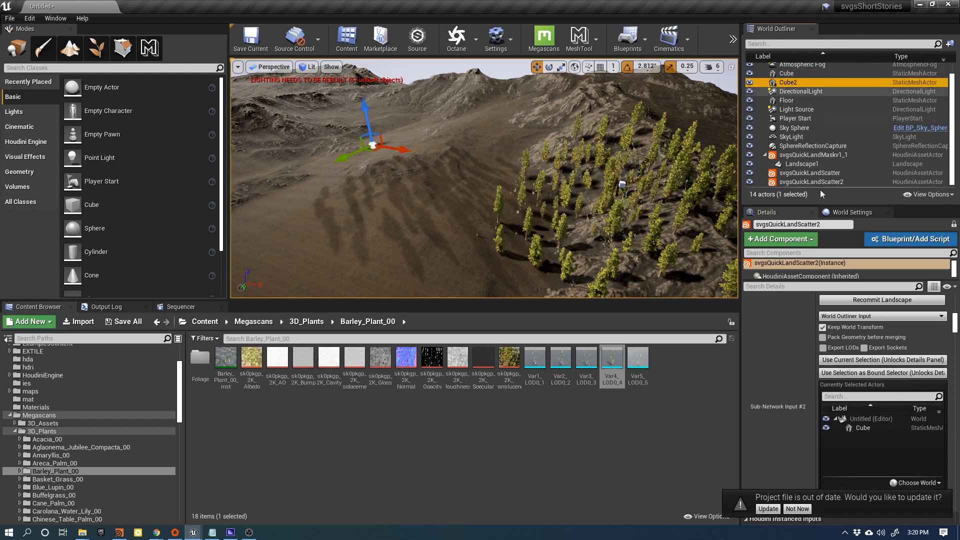
left_click(851, 359)
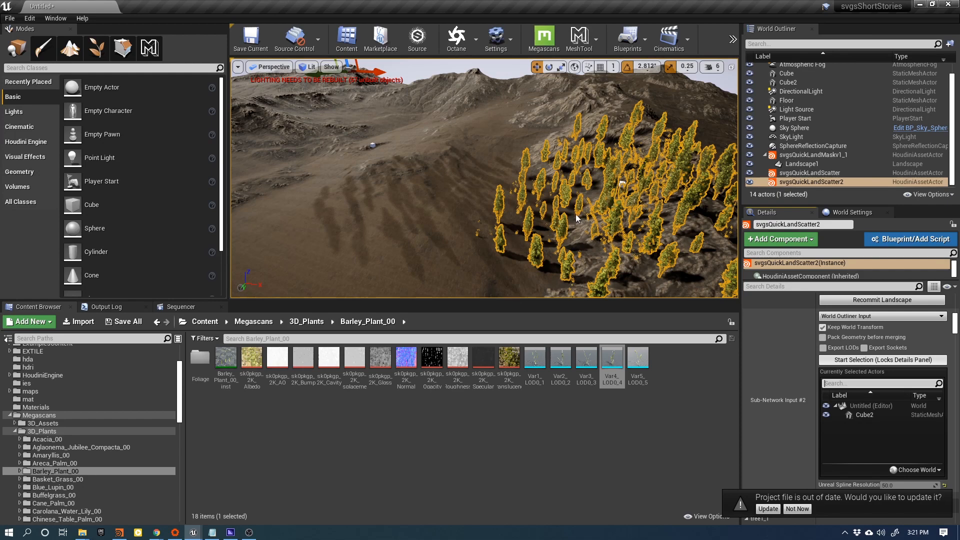
- Move Cube2 along its X axis toward the original grove to shift the second scatter area
right_click(450, 180)
key("Escape")
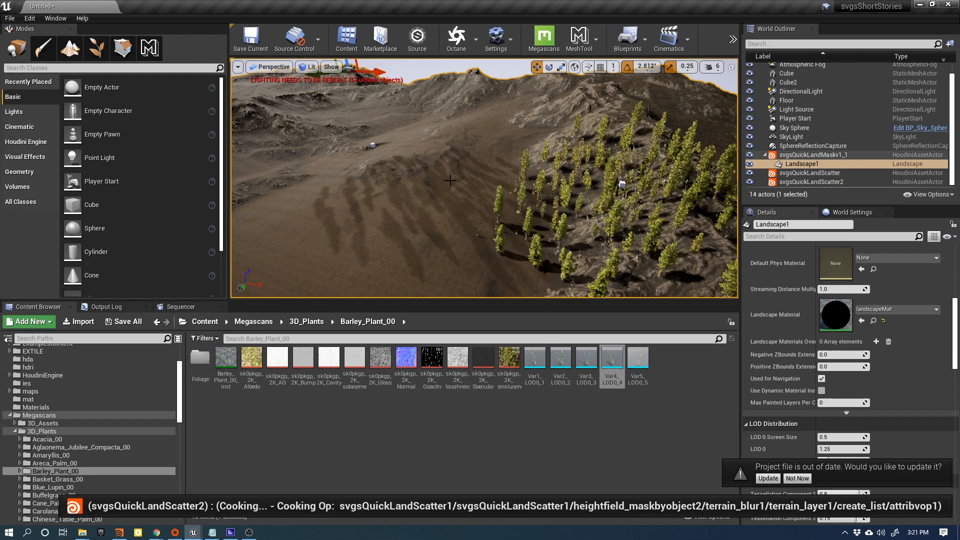
right_click_drag(450, 180, 412, 168)
key("w")
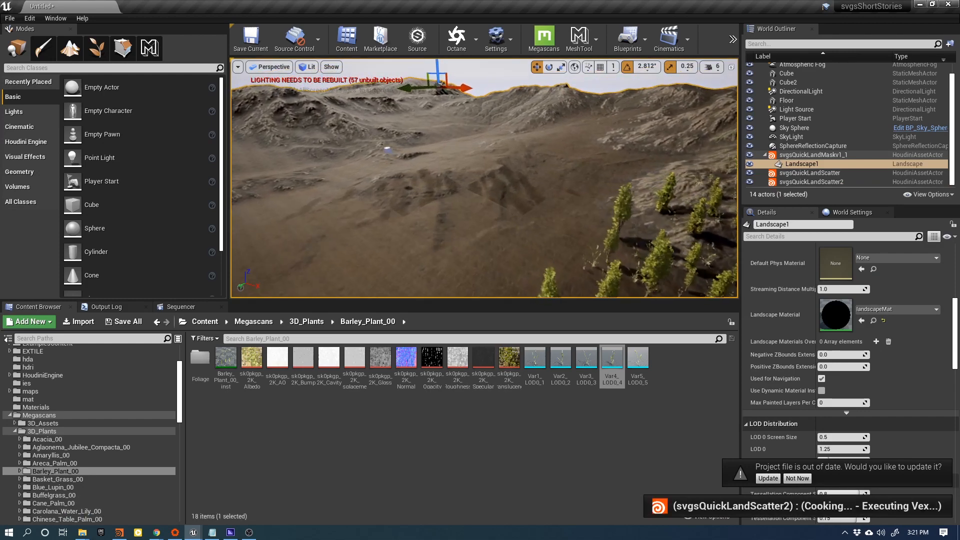
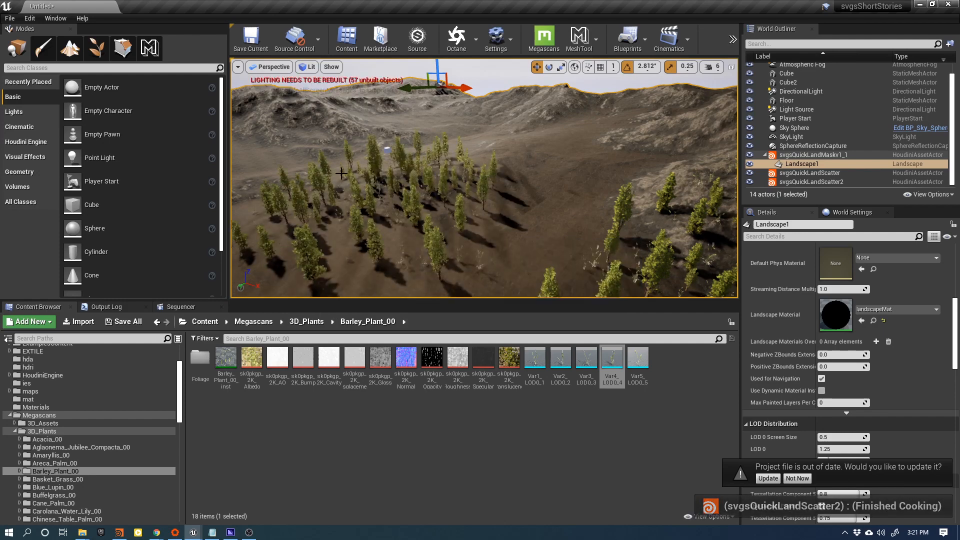
right_click_drag(341, 172, 341, 173)
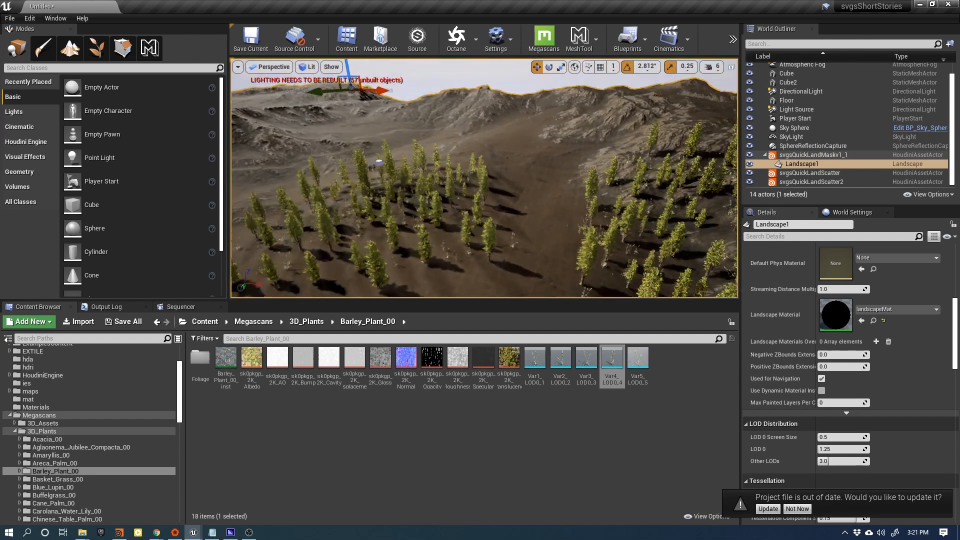
right_click_drag(306, 144, 306, 144)
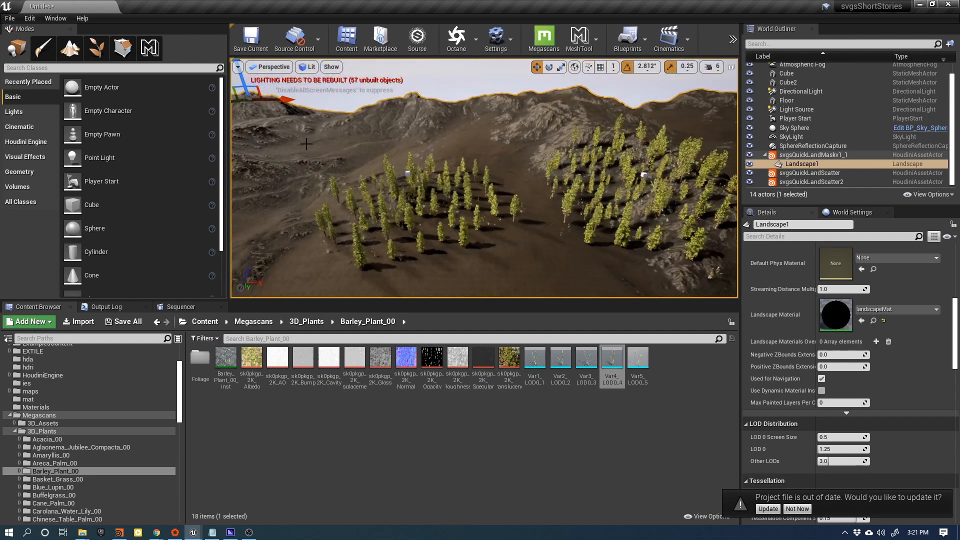
left_click(407, 173)
left_click_drag(442, 175, 486, 178)
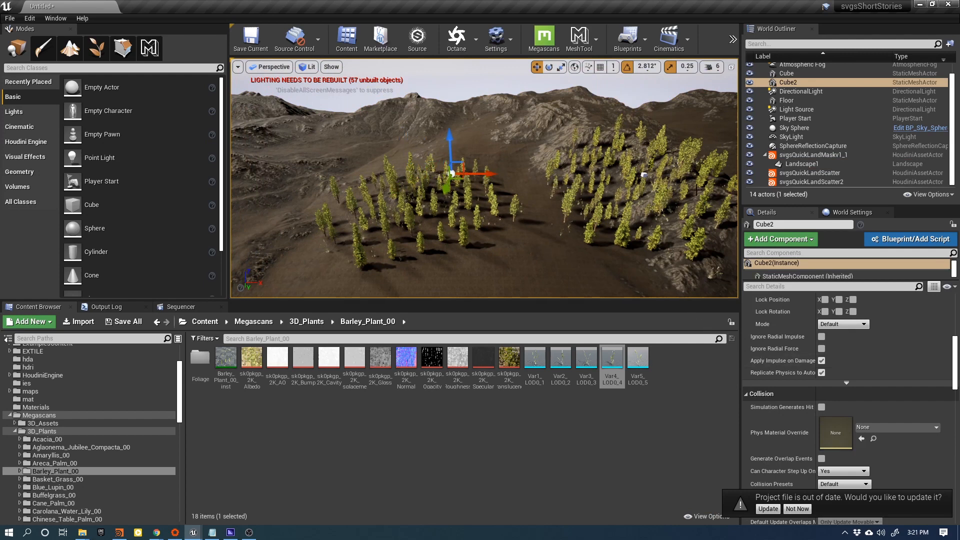
- Set the Tree 2 Global Seed of svgsQuickLandScatter2 to 3
left_click(808, 182)
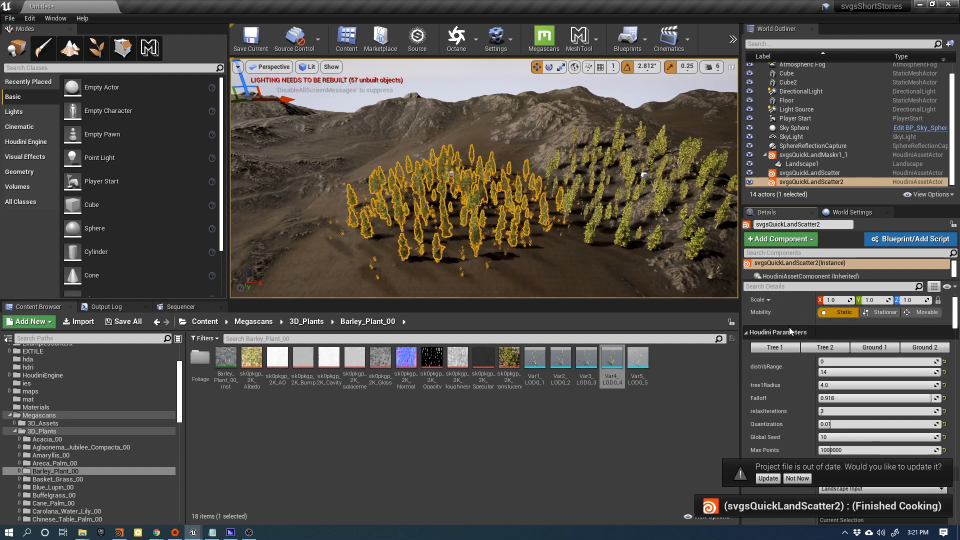
scroll(803, 394, "down", 2)
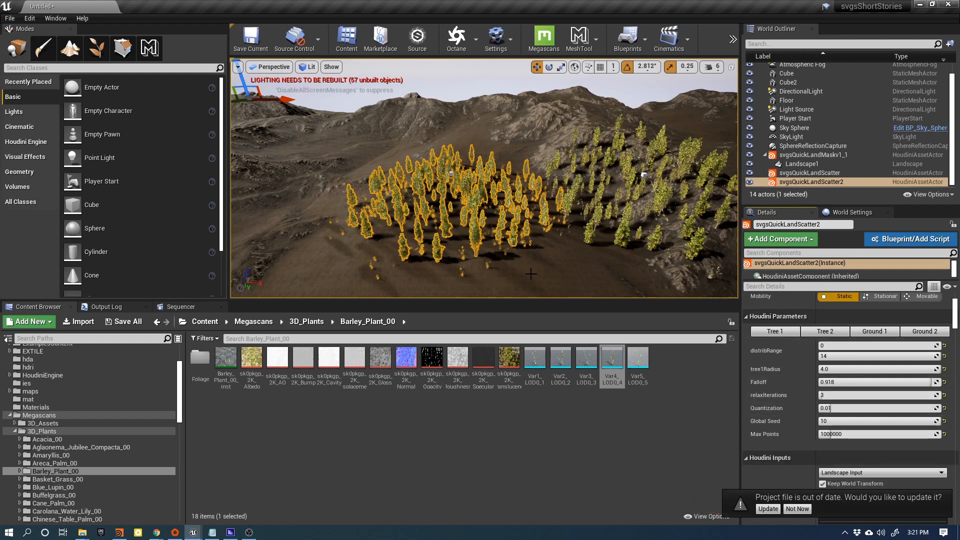
left_click(839, 421)
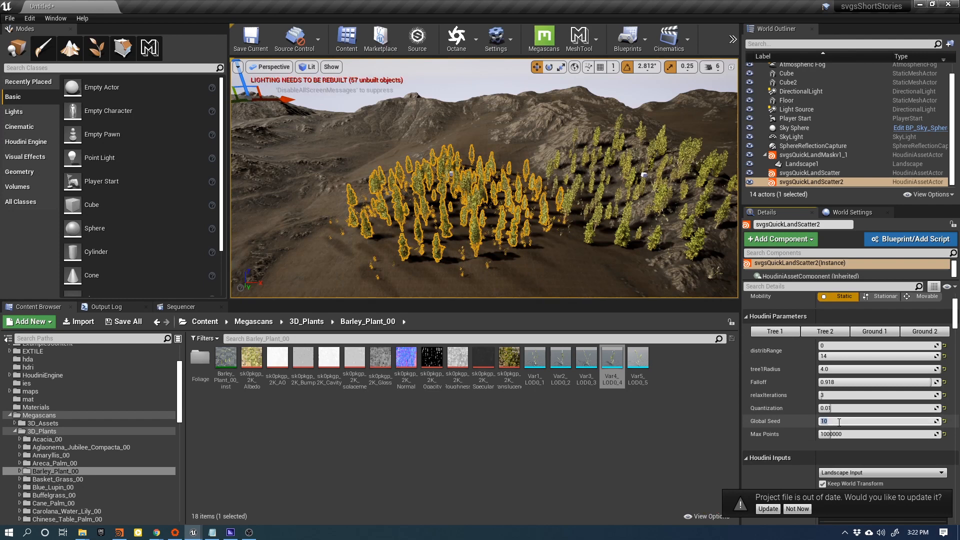
left_click(825, 332)
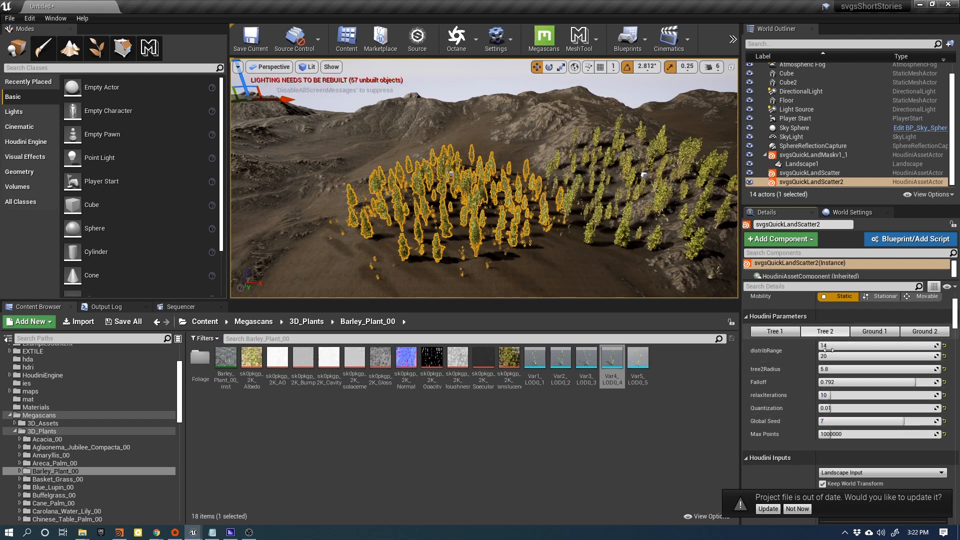
left_click(836, 421)
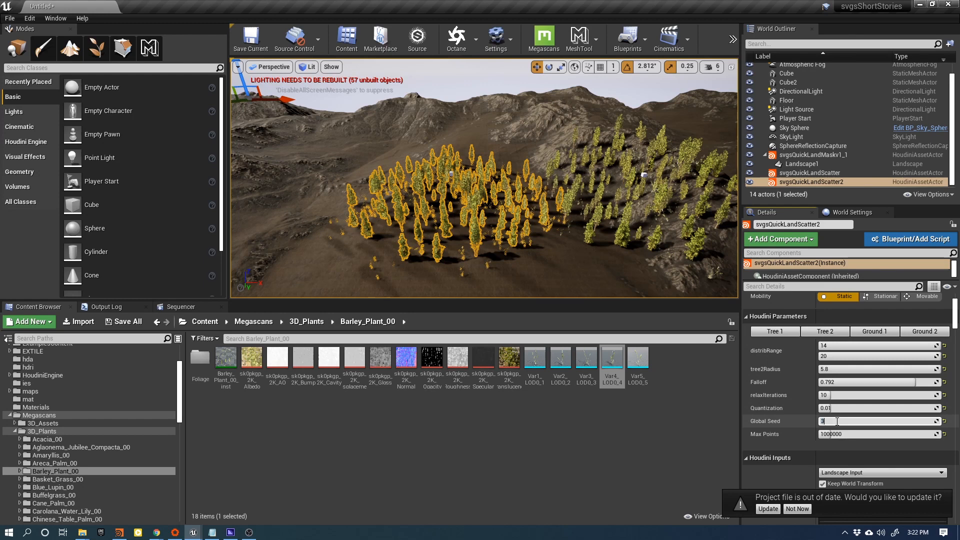
type("3")
key("Return")
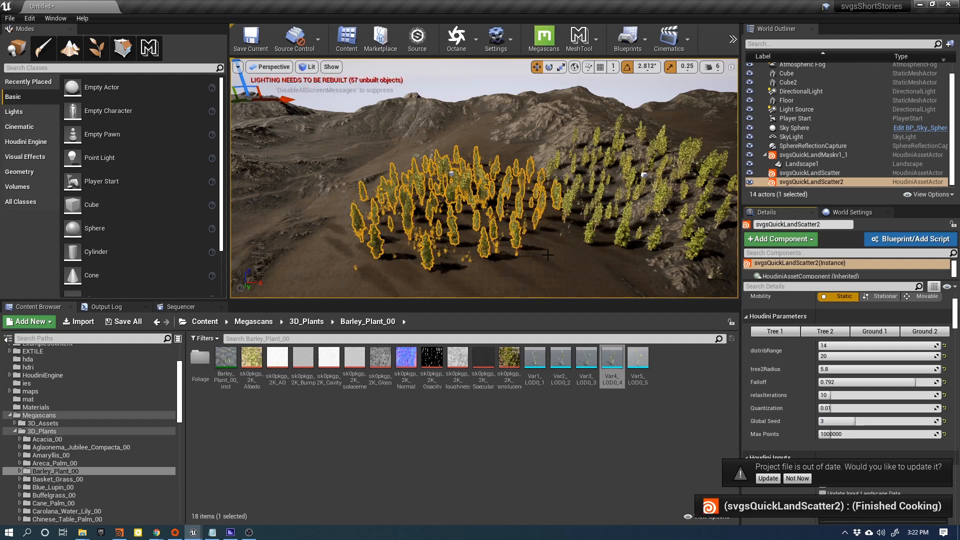
- Inspect the scattered trees up close and run the console command r.ForceLOD 0
mouse_move(548, 255)
right_mouse_down()
mouse_move(547, 213)
mouse_move(546, 242)
right_mouse_up()
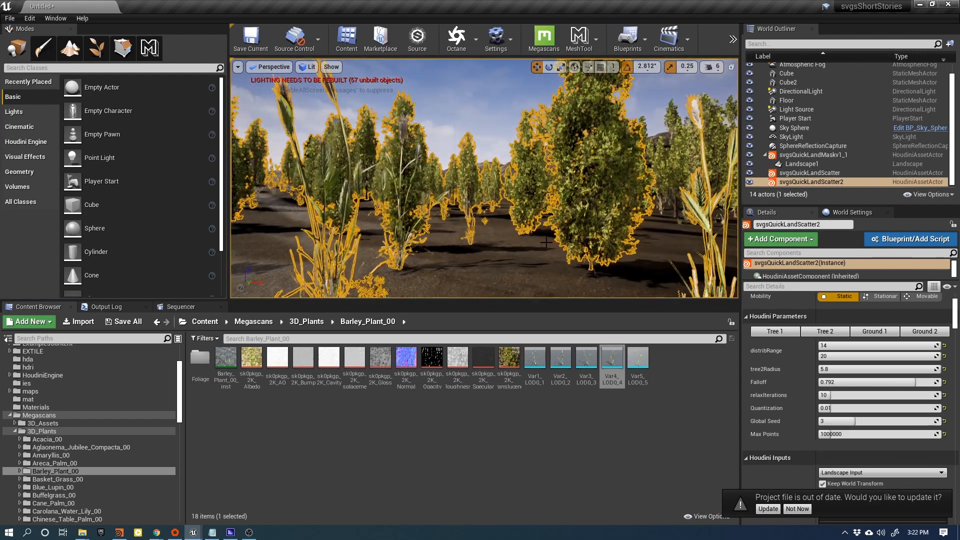
left_click(494, 145)
right_click_drag(494, 144, 494, 144)
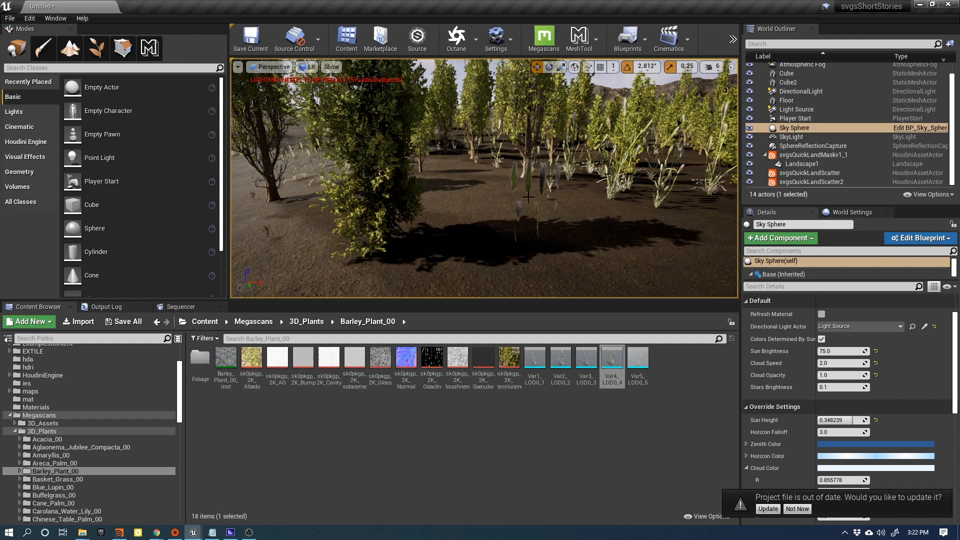
key("grave")
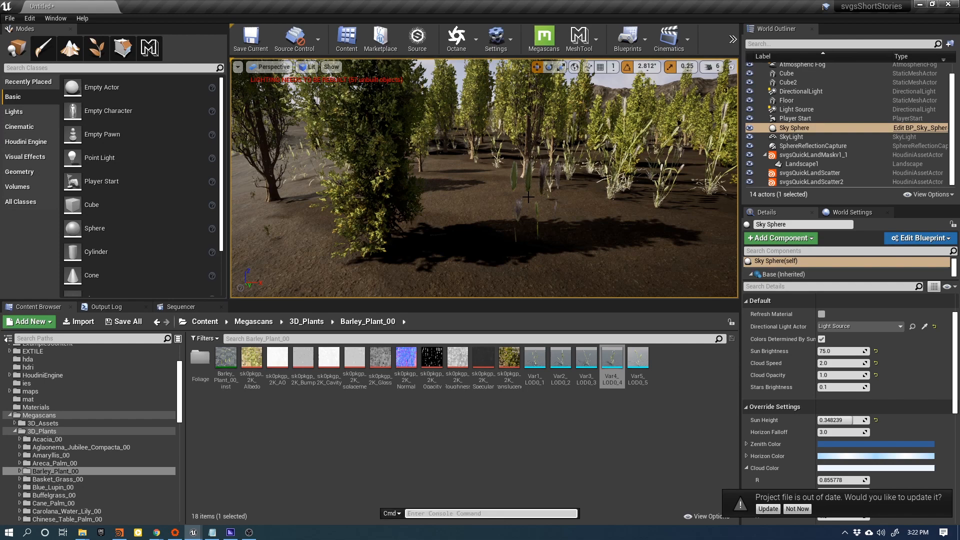
key("Up")
key("Up")
key("Up")
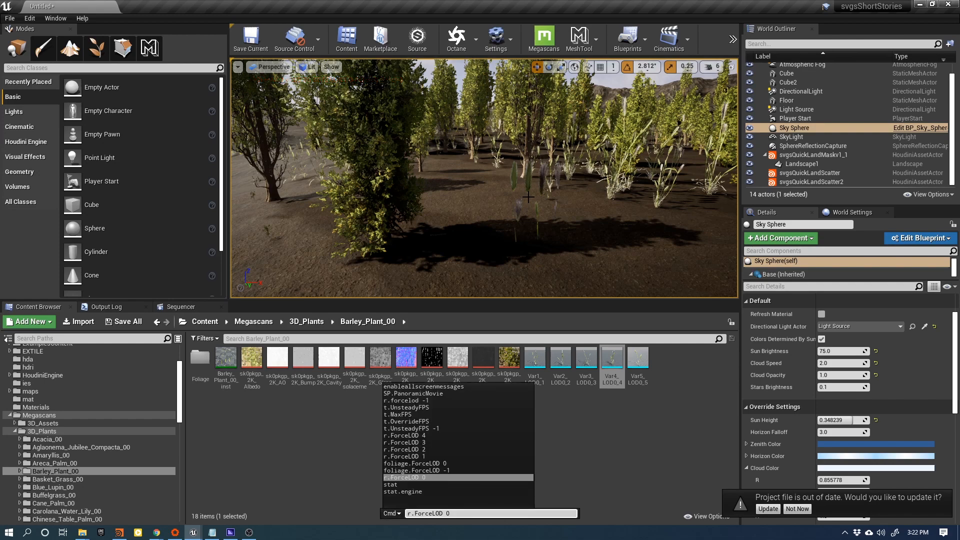
key("Down")
key("Down")
key("Up")
key("Up")
key("Up")
key("Up")
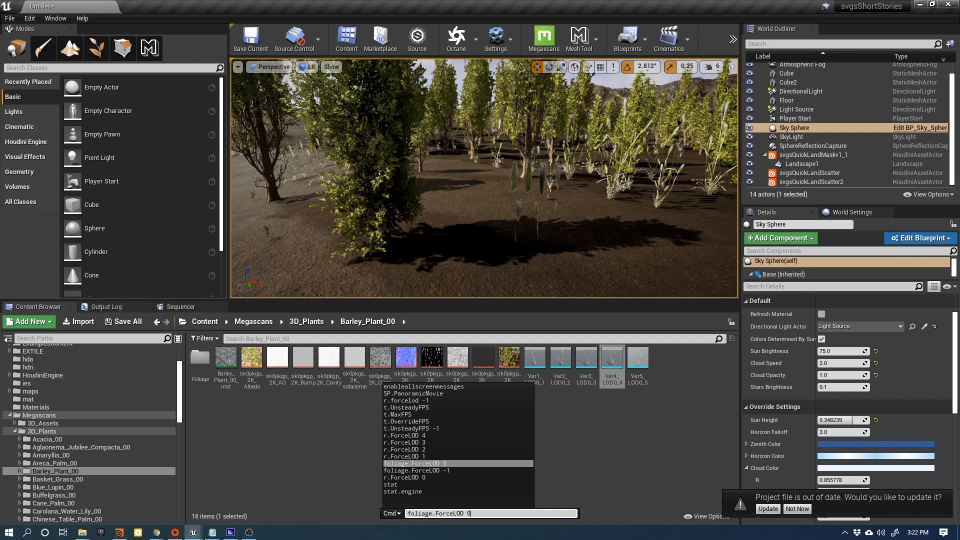
left_click(774, 406)
left_click(650, 413)
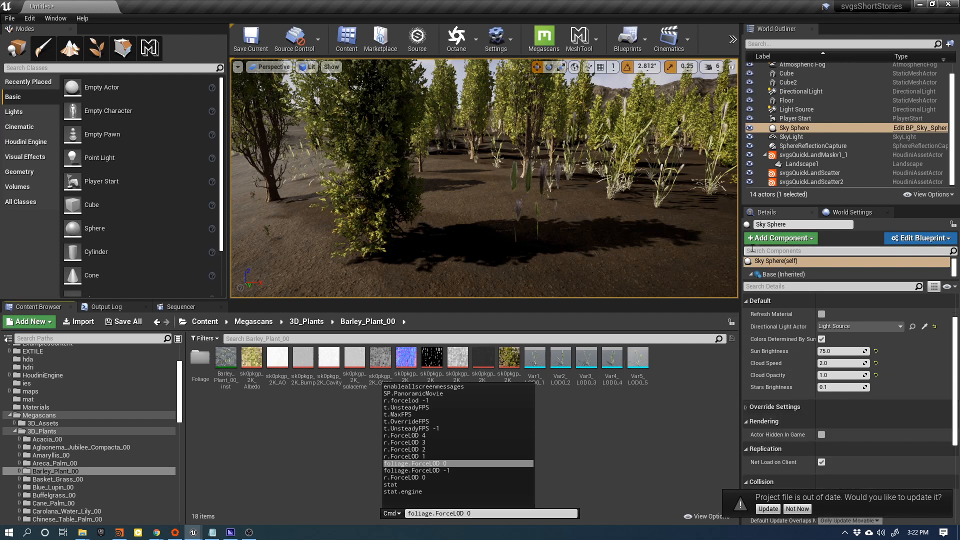
left_click(813, 165)
left_click(806, 173)
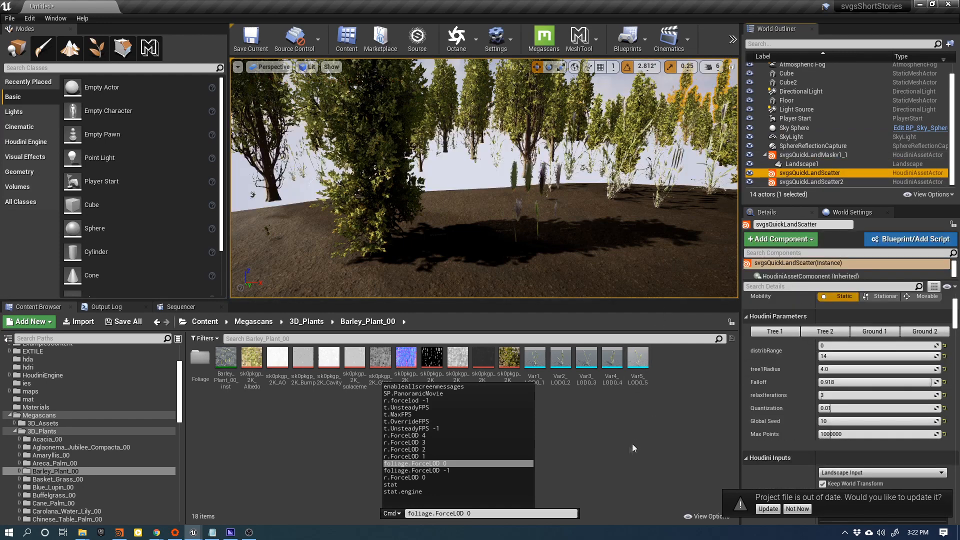
left_click(426, 476)
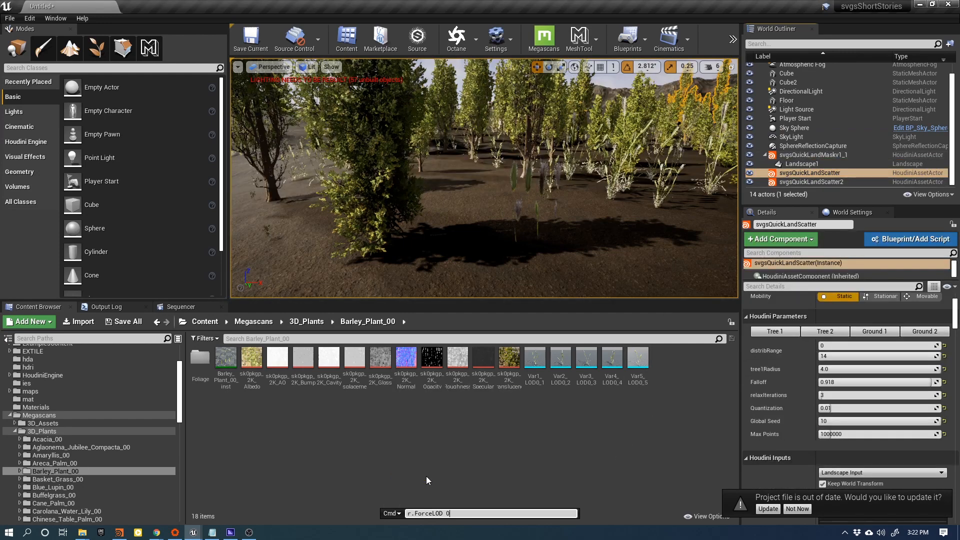
key("Return")
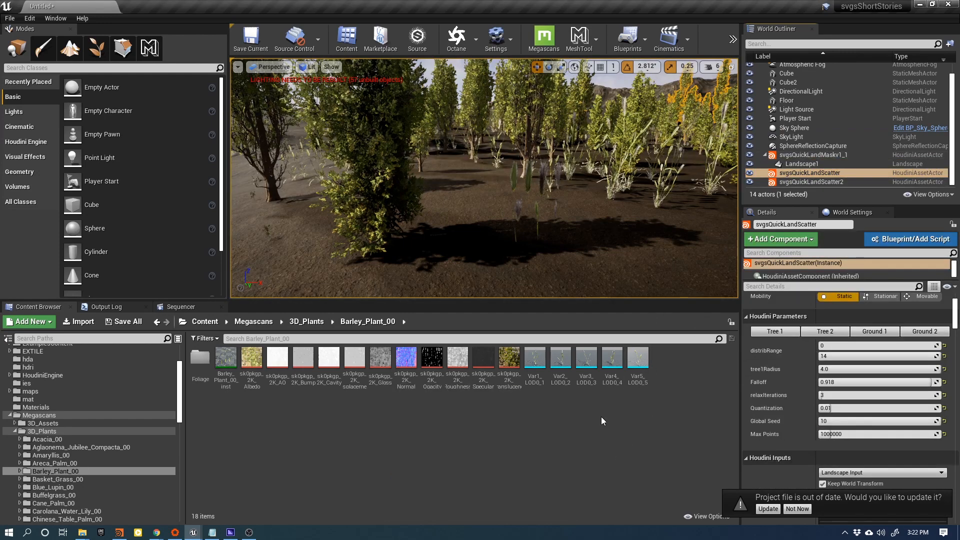
- Bake svgsQuickLandScatter by replacing it with foliage, and switch to the Foliage editing mode
scroll(766, 357, "down", 10)
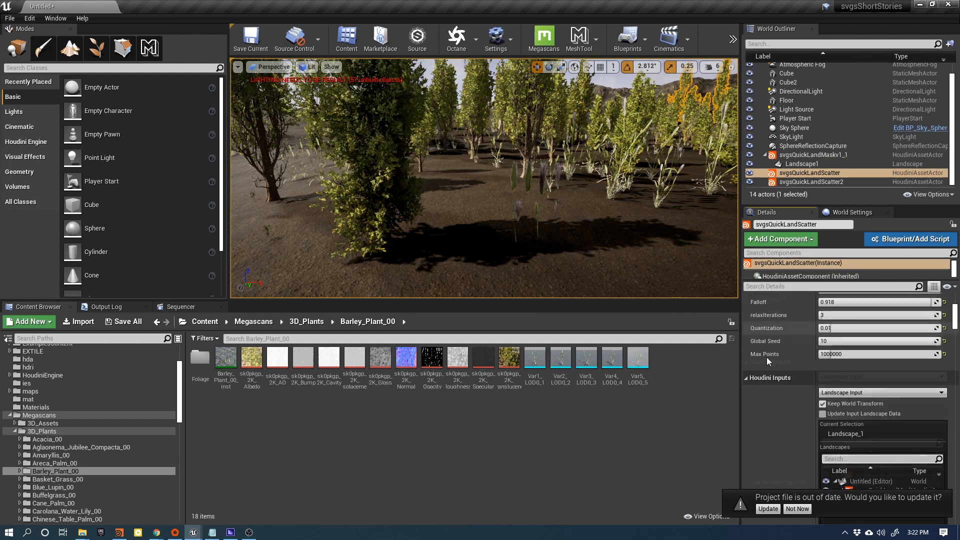
scroll(766, 357, "down", 5)
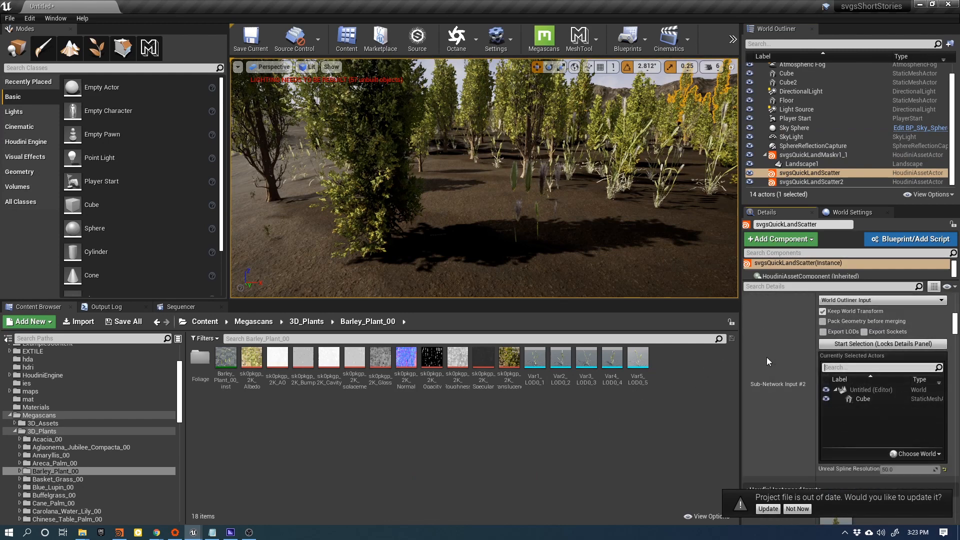
scroll(766, 357, "down", 8)
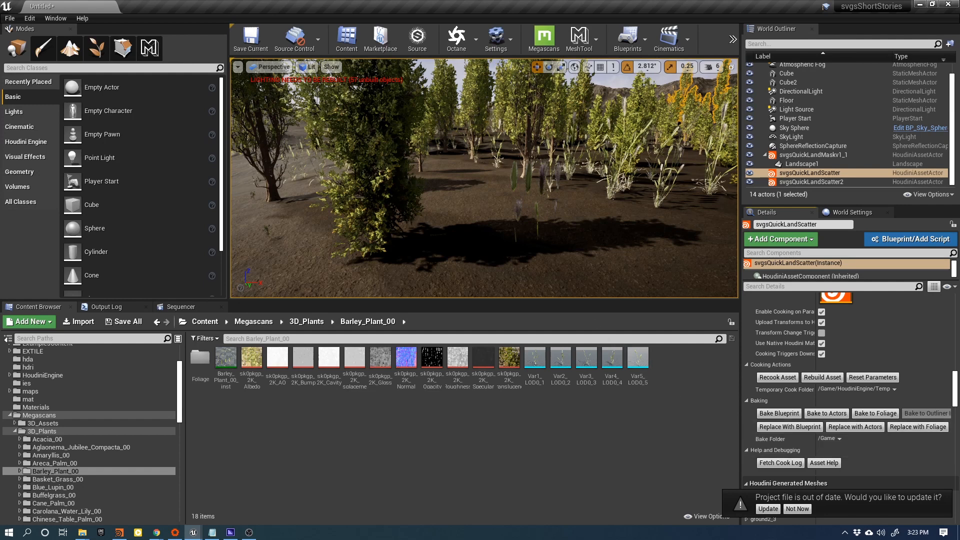
left_click(918, 427)
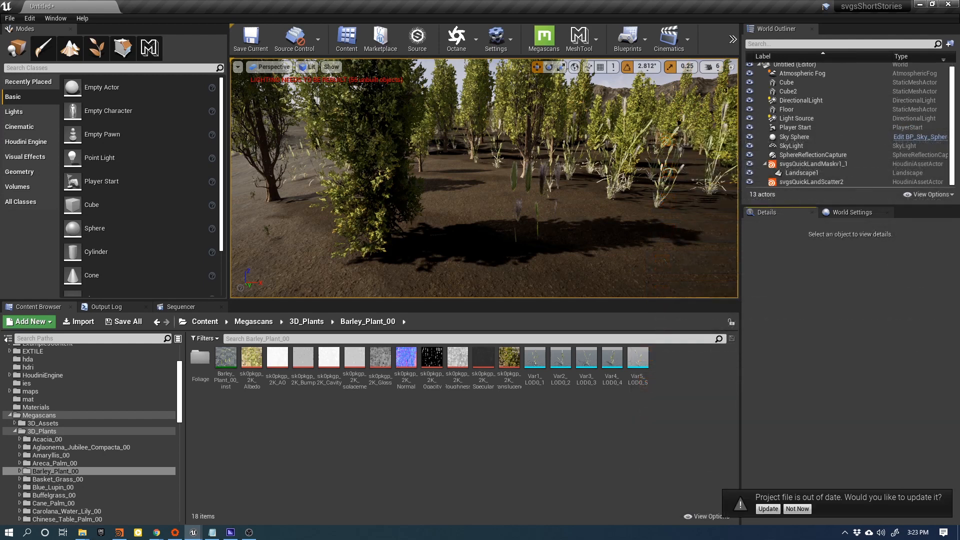
left_click(96, 47)
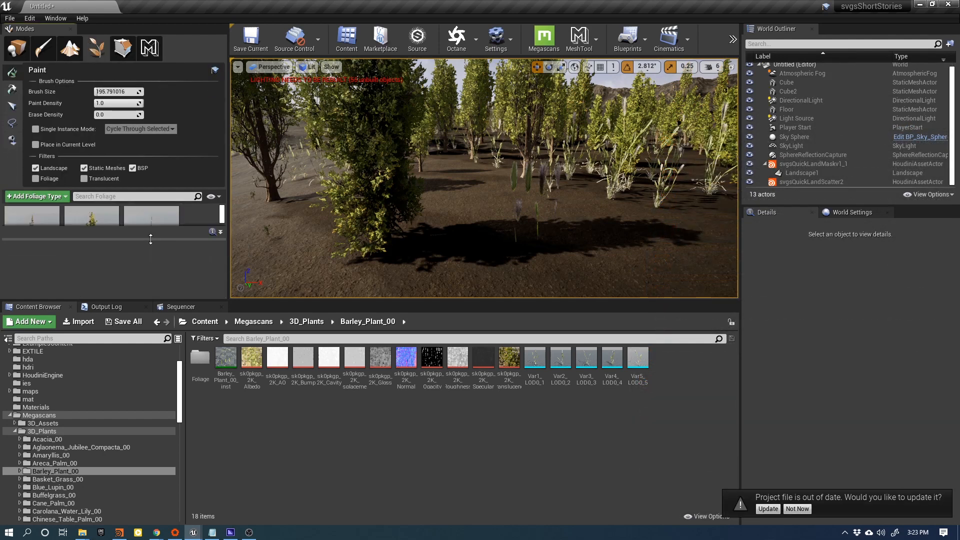
- Enlarge the foliage type list, look through the baked plants, and return to Place mode
left_click_drag(150, 240, 151, 286)
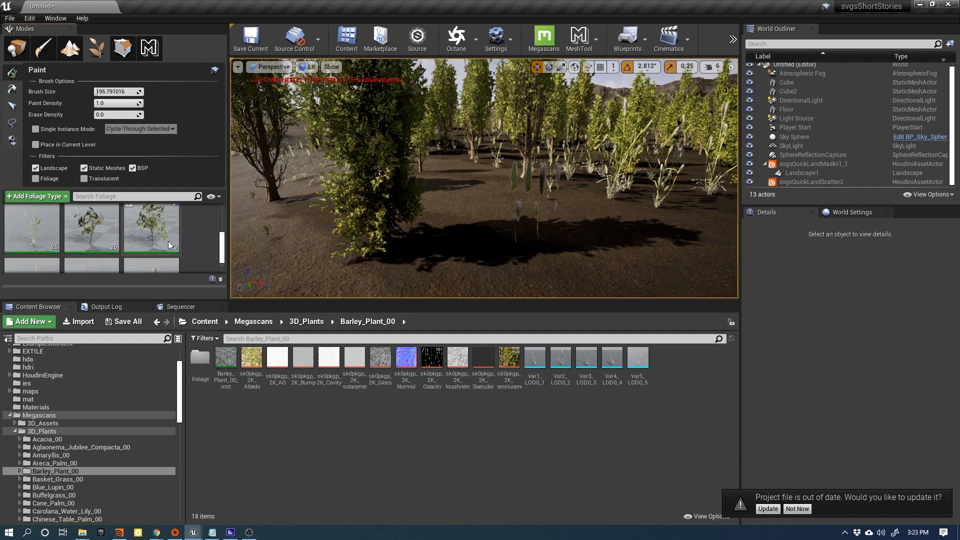
scroll(168, 241, "down", 2)
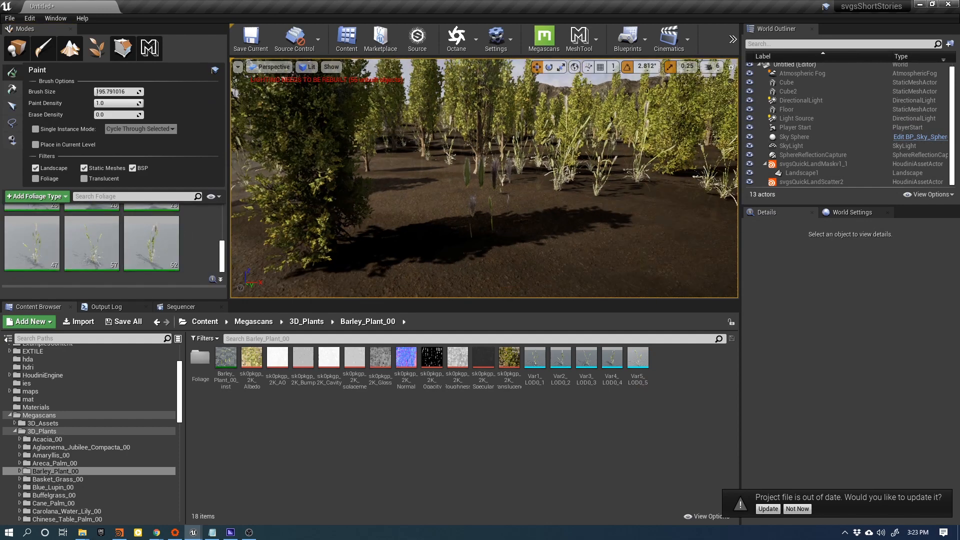
left_click(17, 47)
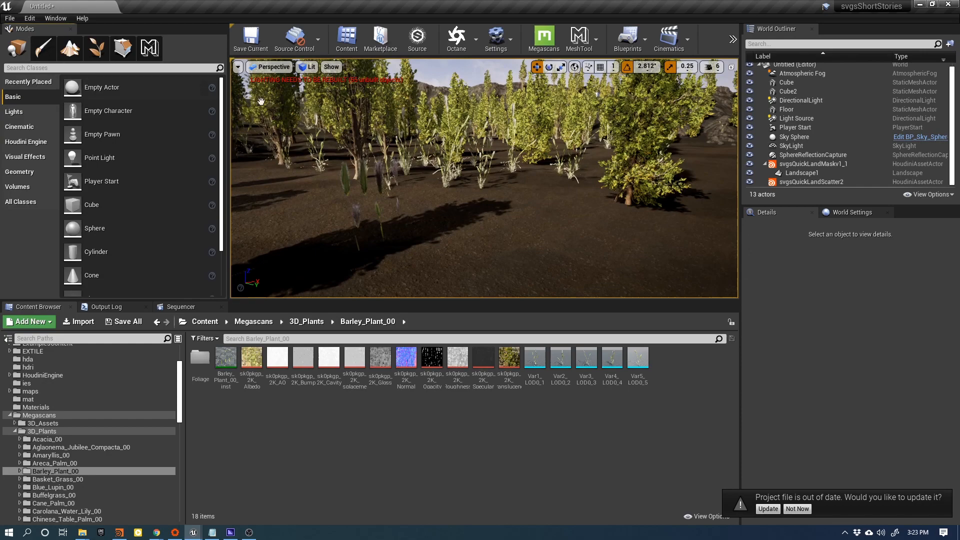
- Select svgsQuickLandScatter2 in the scene and examine its scattered trees and the list of Houdini generated meshes
left_click(336, 112)
right_click_drag(400, 165, 345, 164)
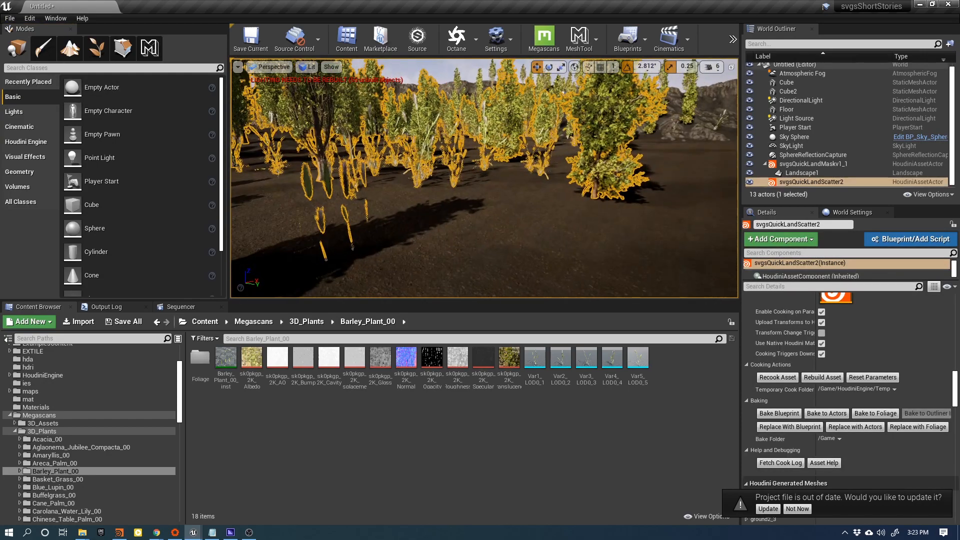
mouse_move(479, 175)
right_mouse_down()
mouse_move(485, 220)
mouse_move(517, 187)
mouse_move(504, 145)
mouse_move(475, 175)
mouse_move(482, 185)
mouse_move(488, 175)
right_mouse_up()
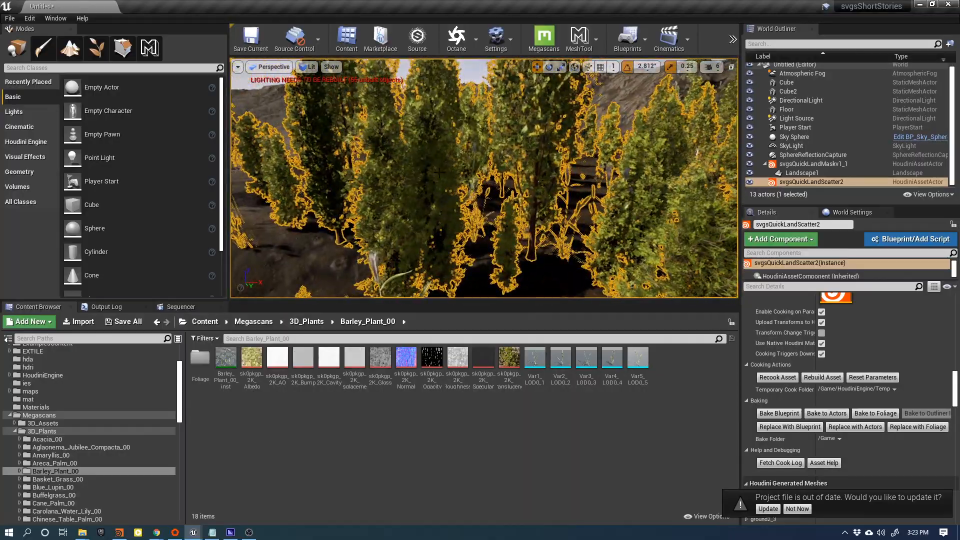
scroll(827, 367, "down", 6)
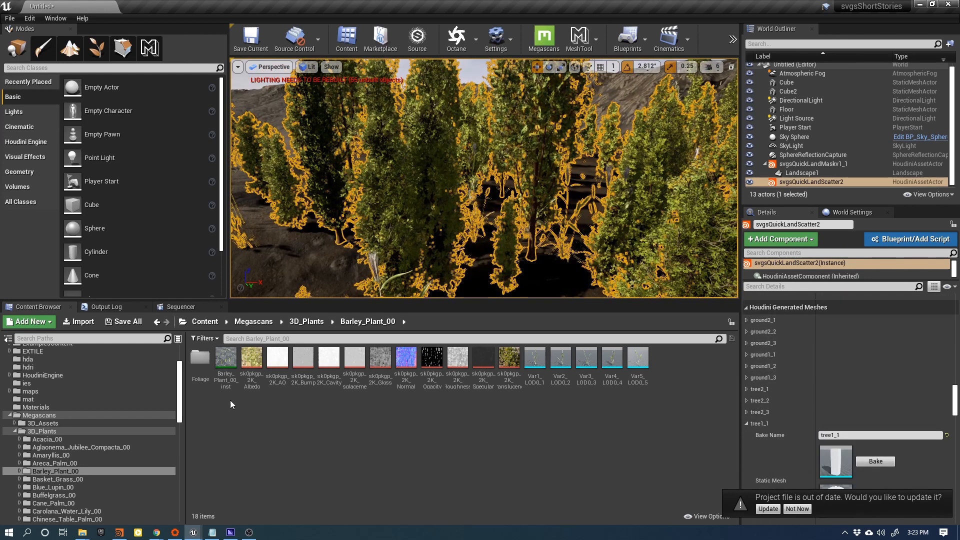
- Switch to Houdini, delete the svgsCoffeeTableA1 node, and add a Box node in geo1
left_click(119, 531)
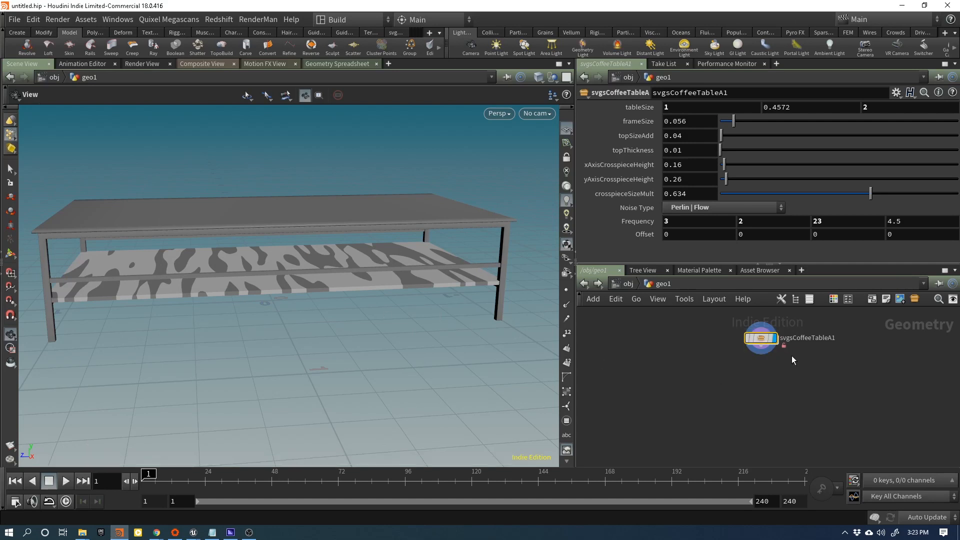
key("Delete")
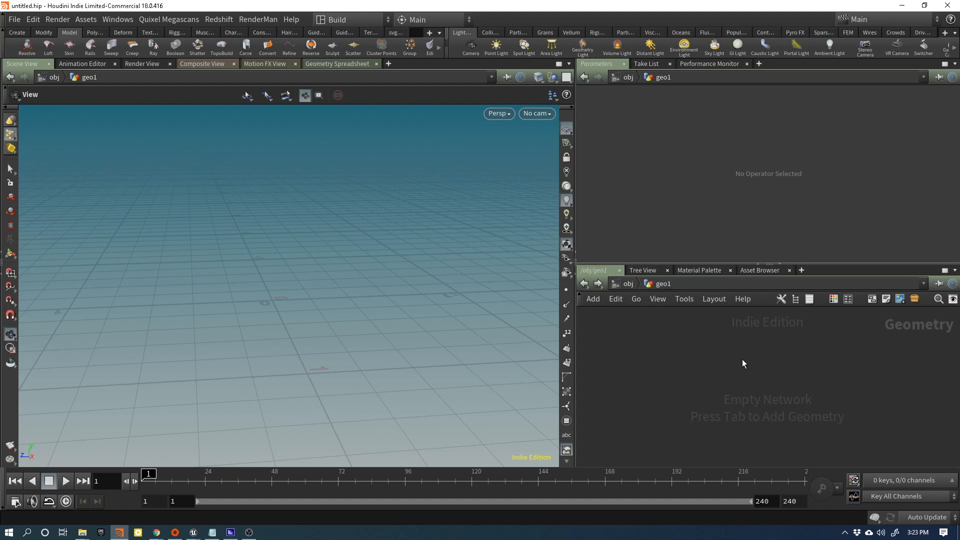
key("Tab")
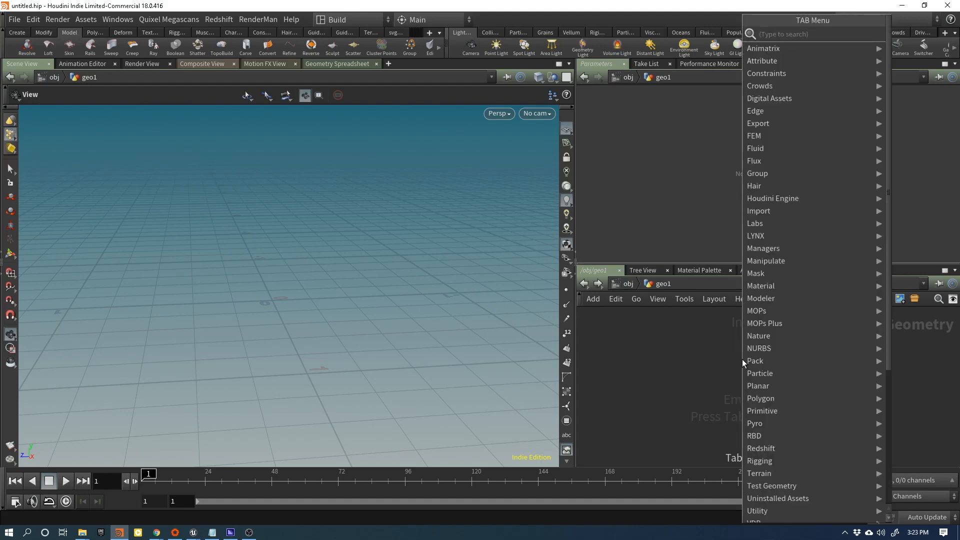
type("box")
key("Return")
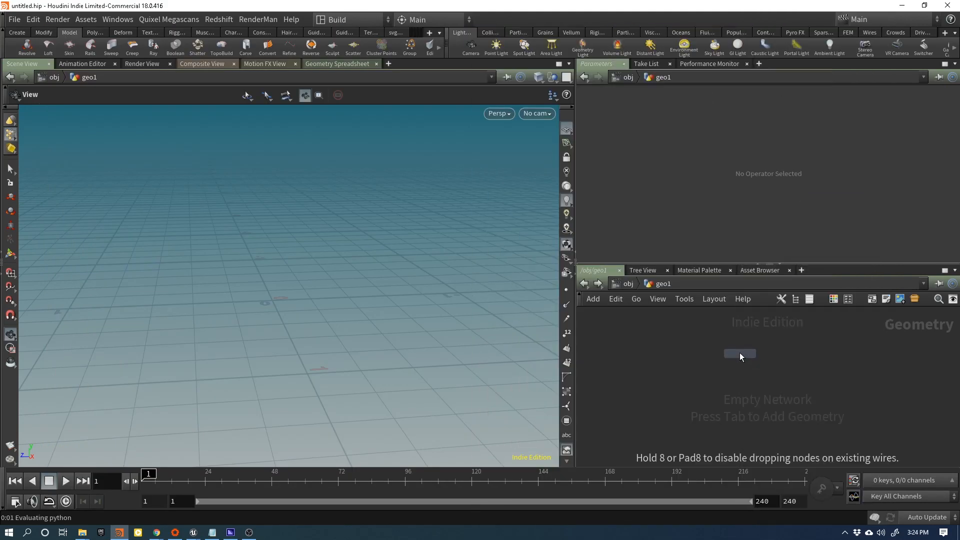
left_click(763, 340)
left_click_drag(311, 263, 367, 212)
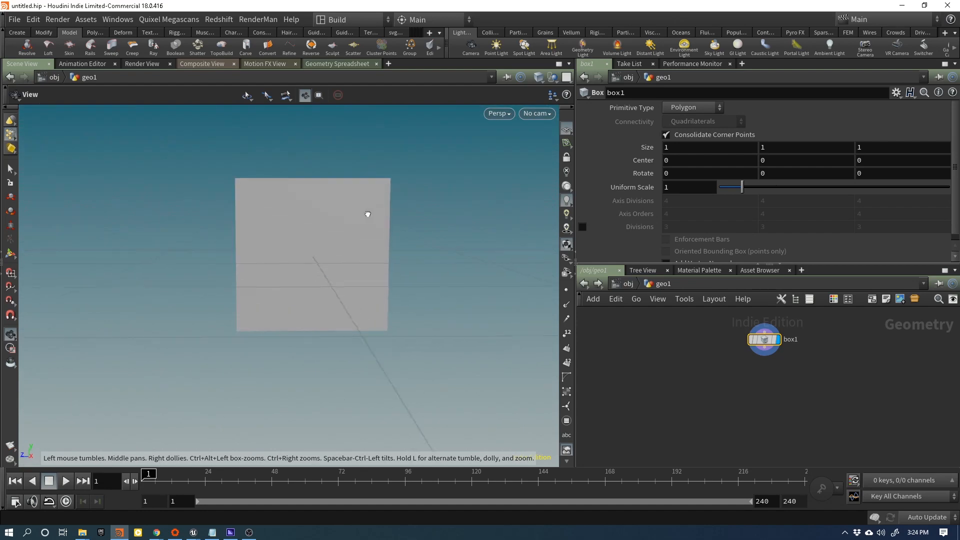
mouse_move(238, 183)
left_mouse_down()
mouse_move(252, 198)
mouse_move(245, 191)
left_mouse_up()
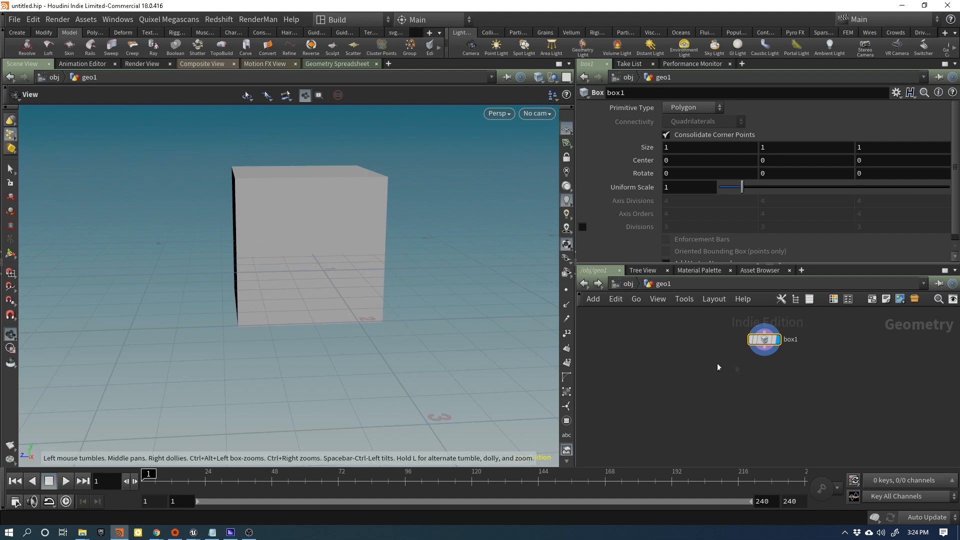
- Reposition the box1 node in the network and place a copy of it beside it
left_click_drag(763, 339, 715, 341)
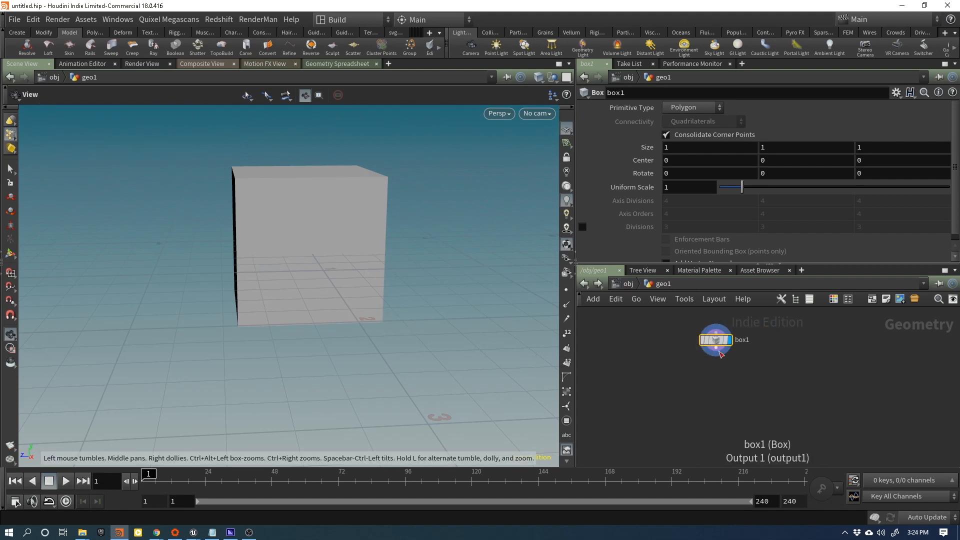
left_click(720, 353)
left_click(721, 356)
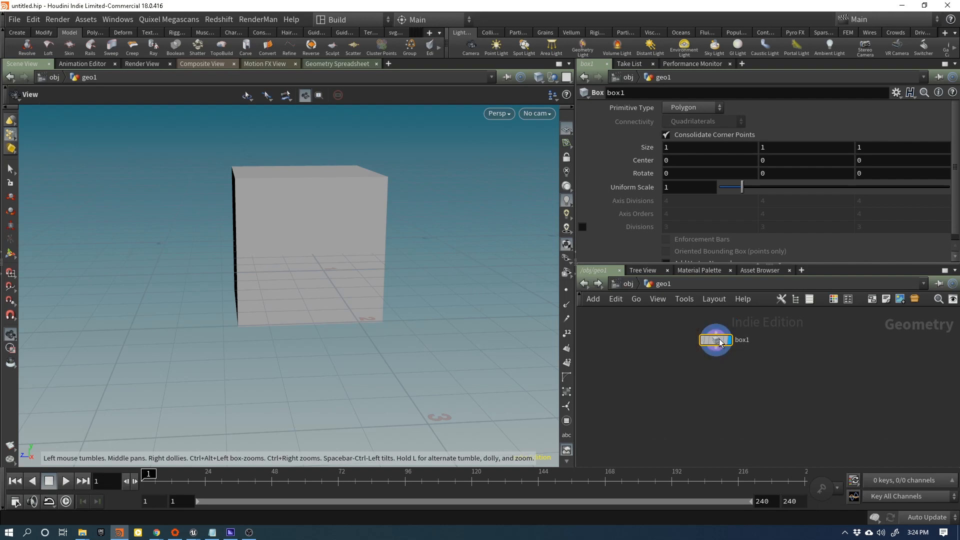
key("ctrl+c")
key("ctrl+v")
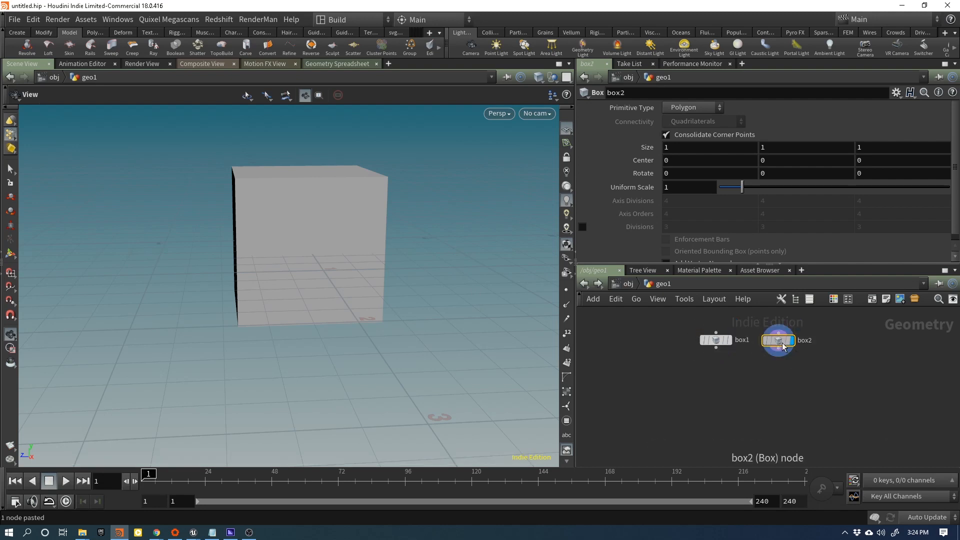
- Add a Null node next to the two box nodes in geo1
left_click(716, 339)
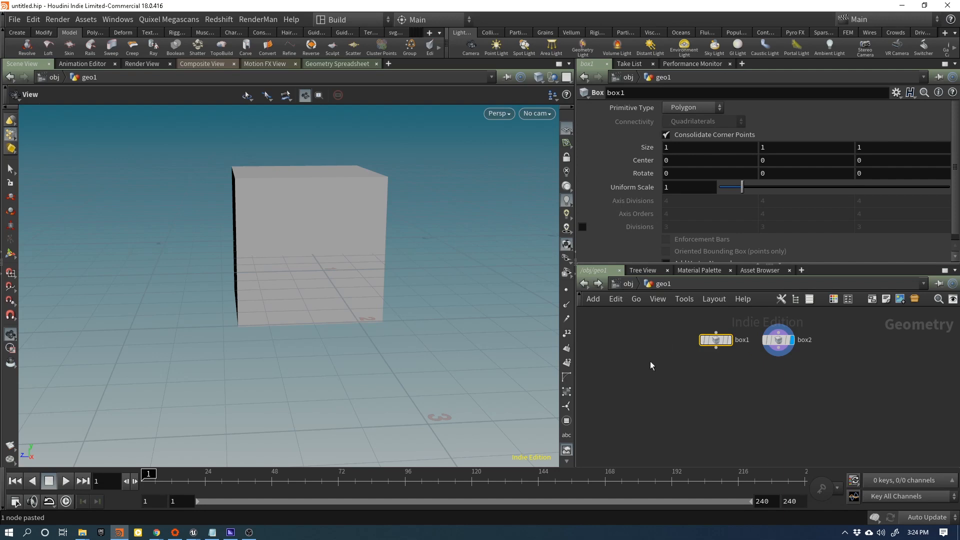
key("Tab")
type("nul")
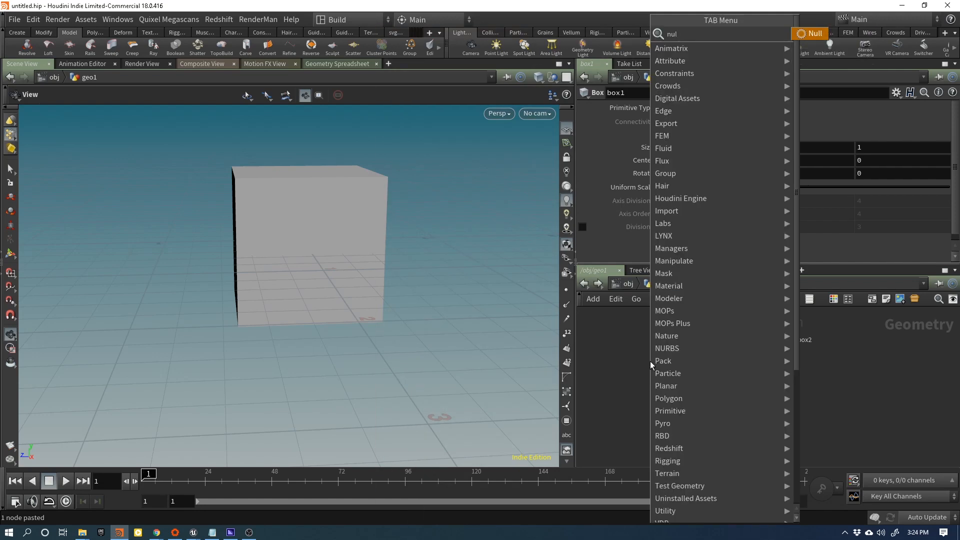
key("Return")
left_click(649, 361)
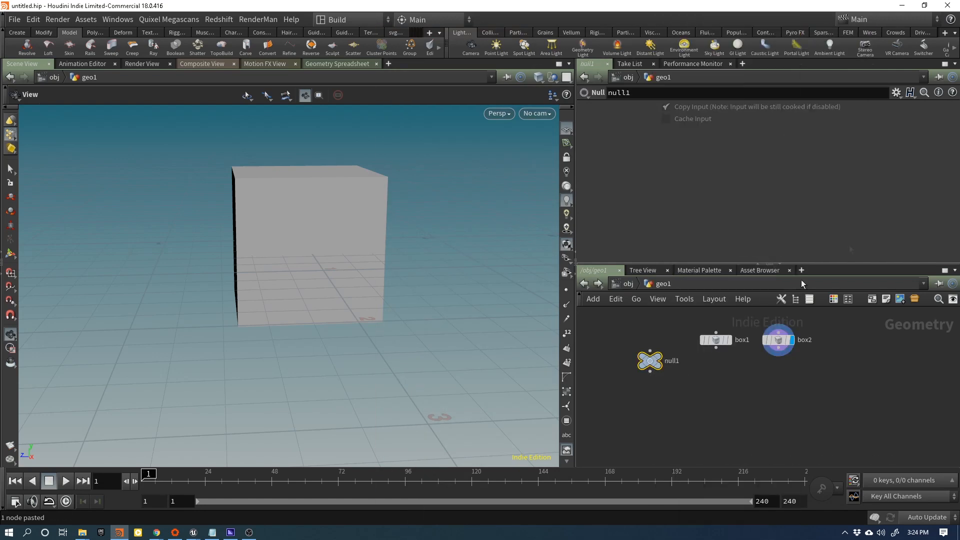
- Add a Float parameter to null1 with both its label and its name set to boxRimSize
left_click(896, 93)
left_click(854, 105)
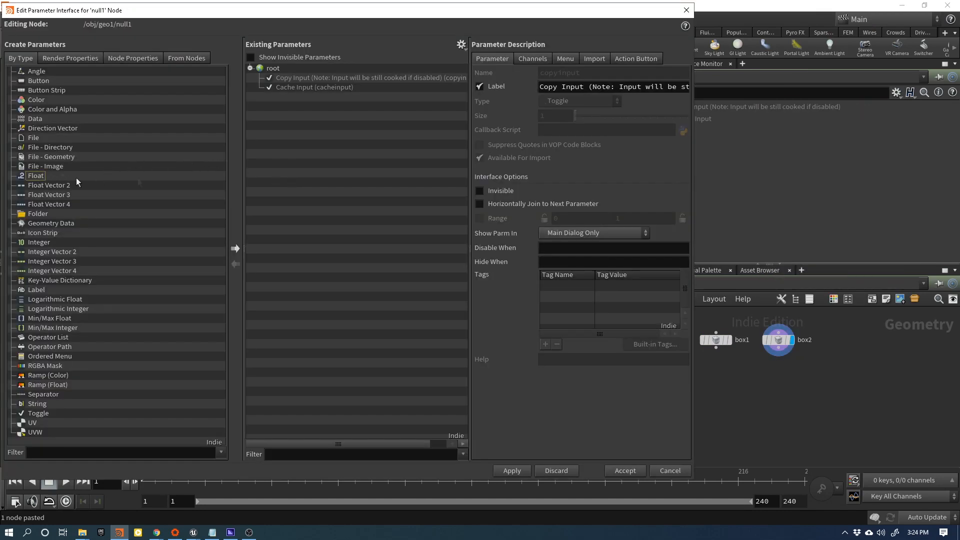
left_click_drag(76, 178, 287, 166)
left_click(591, 86)
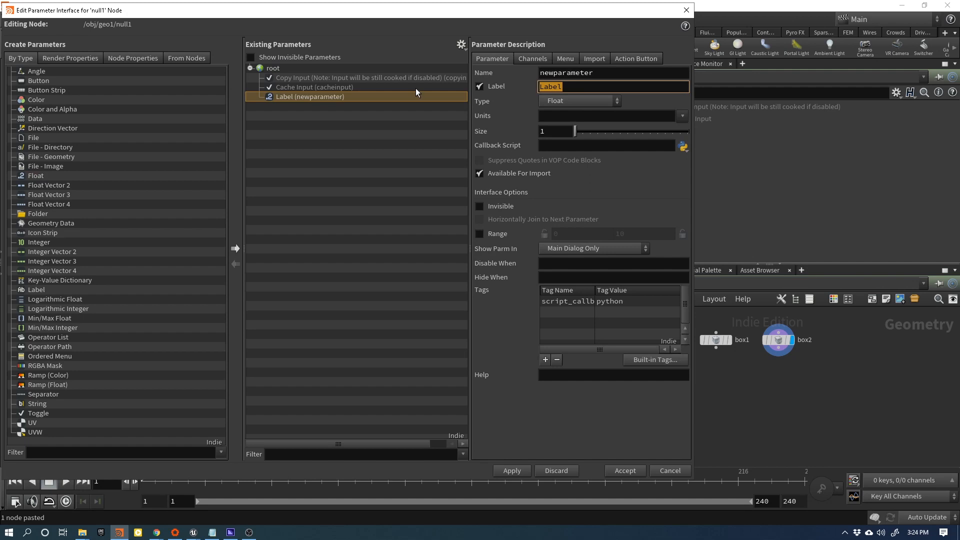
type("RimSize")
key("ctrl+a")
key("ctrl+c")
double_click(564, 73)
key("ctrl+v")
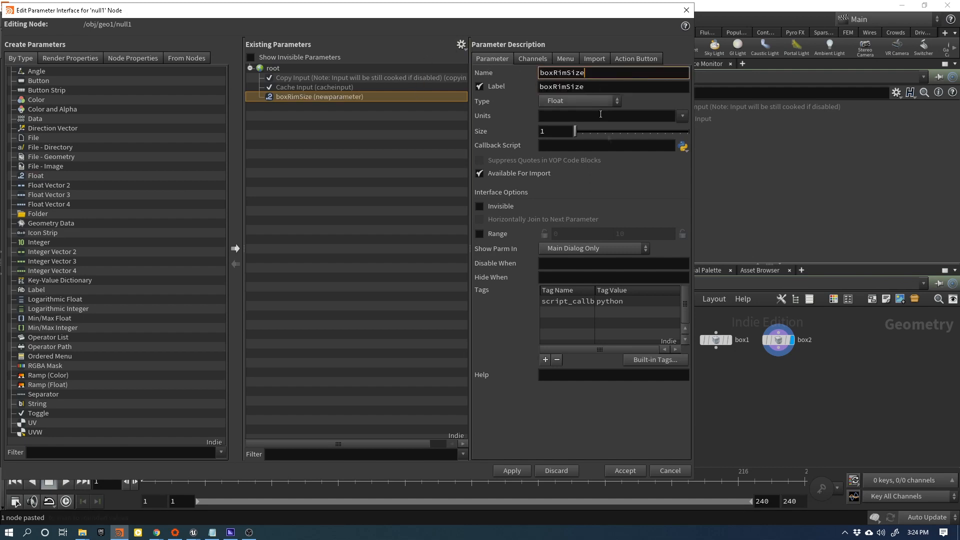
left_click(514, 470)
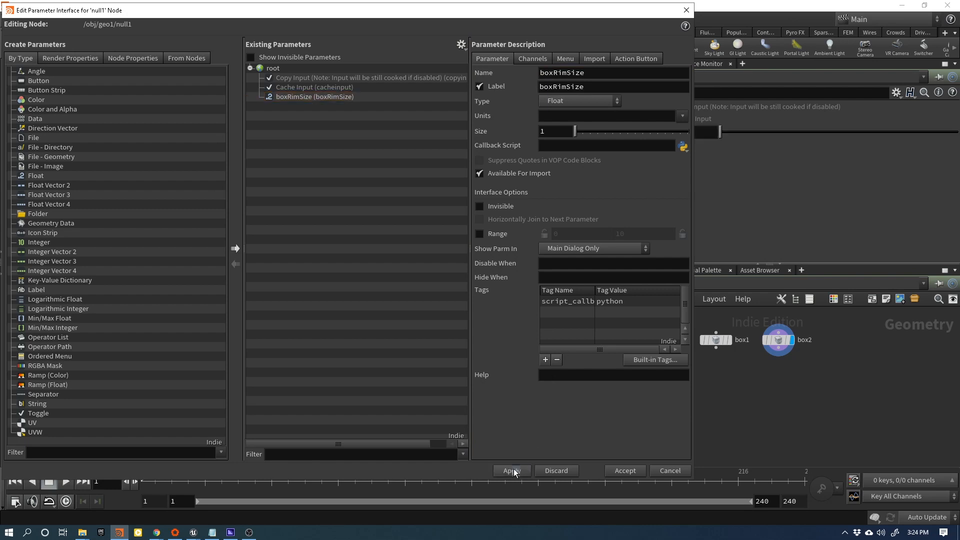
left_click(626, 471)
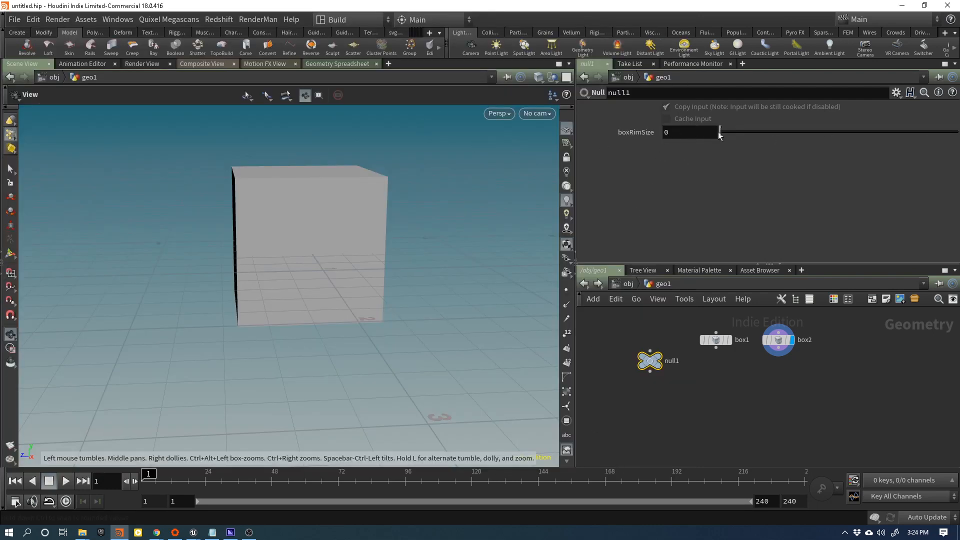
- Try boxRimSize at 0.11, and give the parameter a slider range of 0 to 1
mouse_move(720, 131)
left_mouse_down()
mouse_move(741, 132)
mouse_move(723, 136)
left_mouse_up()
left_click(896, 94)
left_click(848, 106)
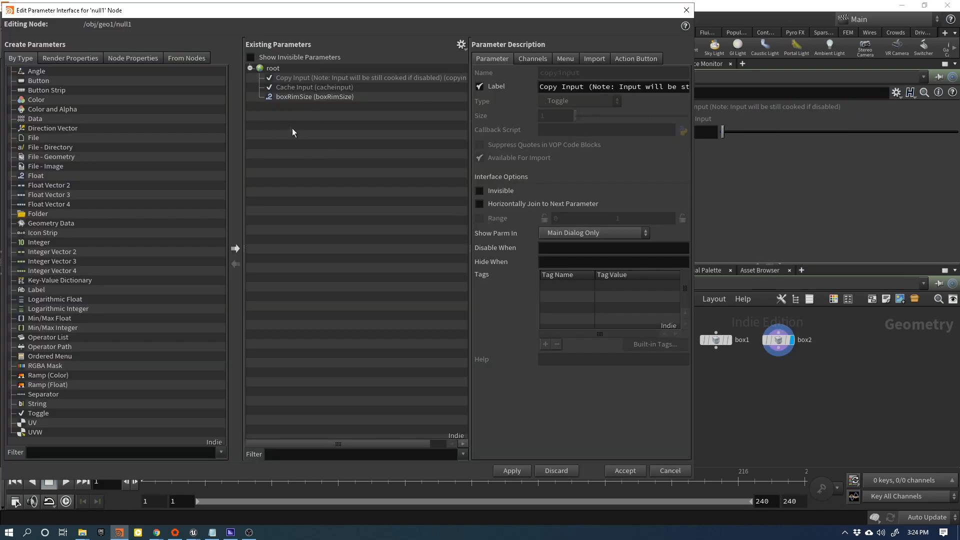
left_click(350, 97)
double_click(613, 236)
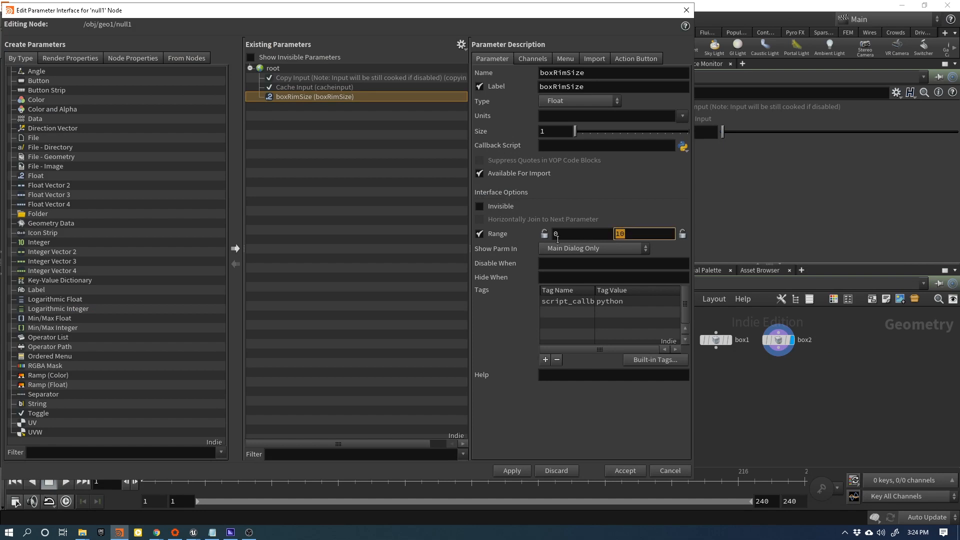
type("1")
left_click(642, 206)
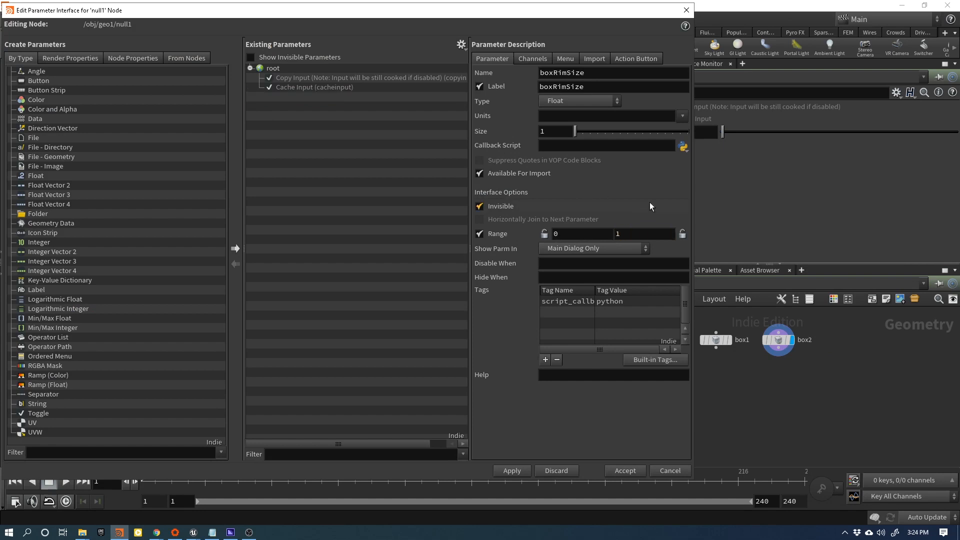
left_click(493, 207)
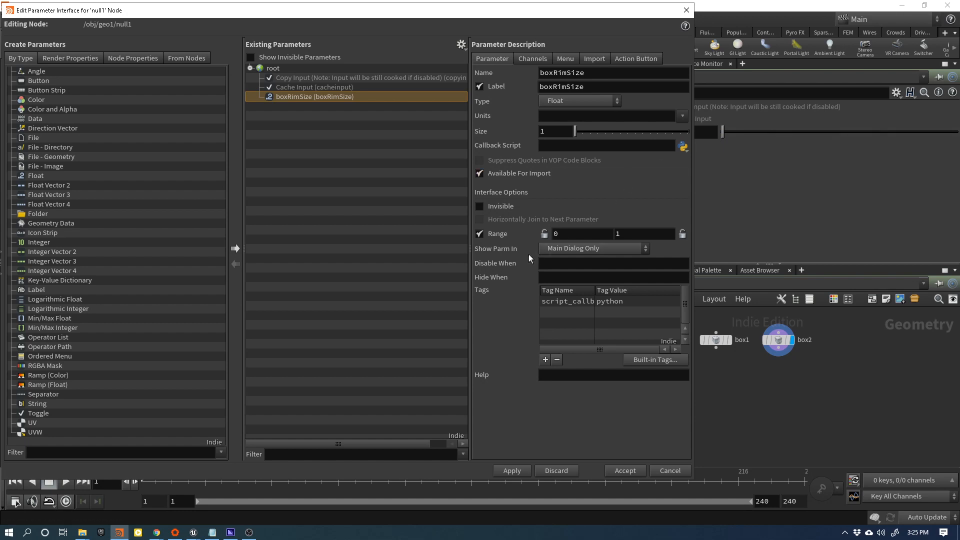
left_click(512, 470)
left_click(625, 471)
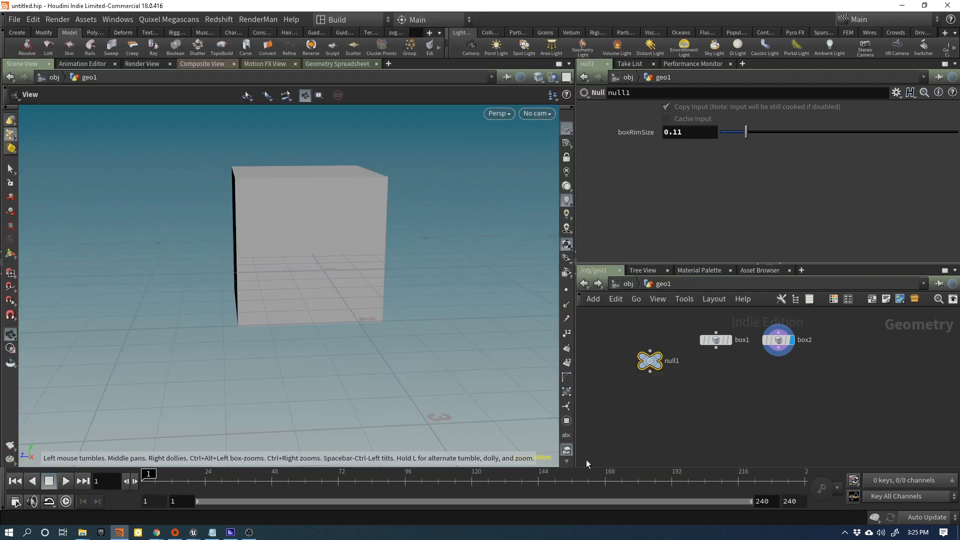
- Set boxRimSize on null1 to 0.739 and copy the parameter
left_click_drag(745, 132, 894, 133)
right_click(646, 134)
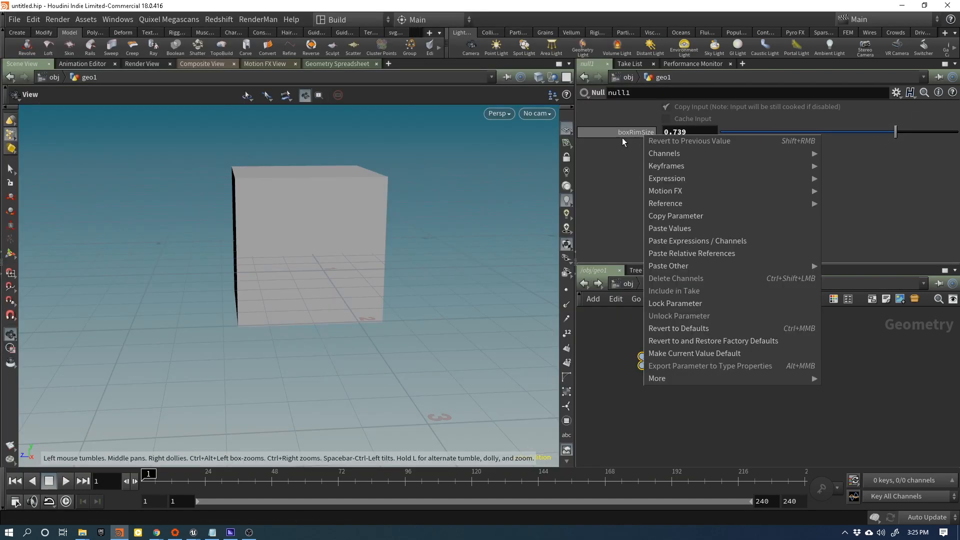
left_click(684, 213)
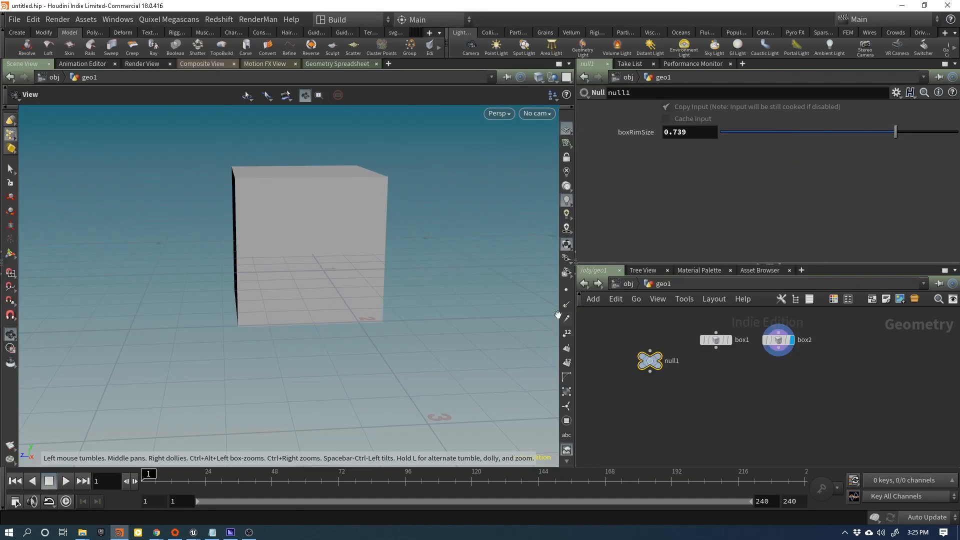
- Copy the Size parameter of box1 and paste it as relative references into the Size of box2
left_click(711, 341)
right_click(662, 148)
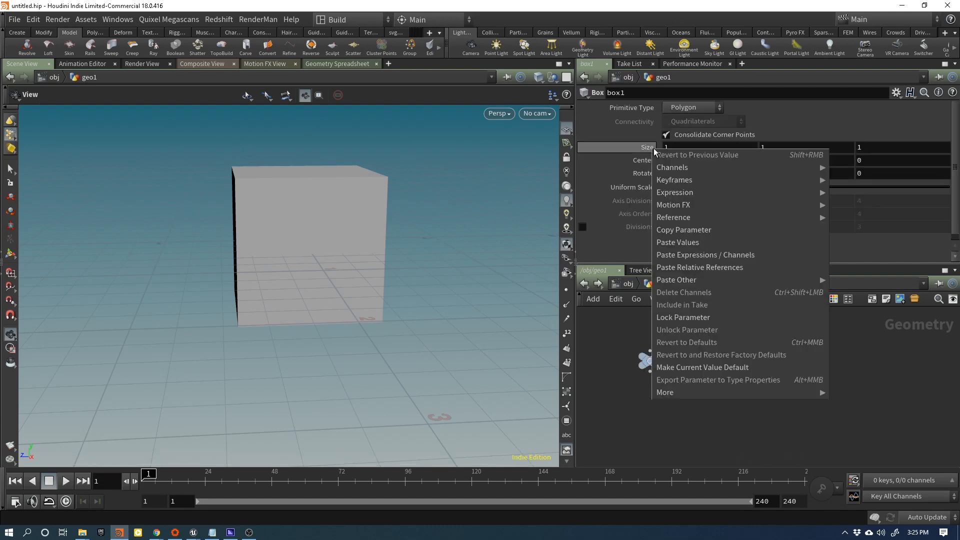
left_click(700, 226)
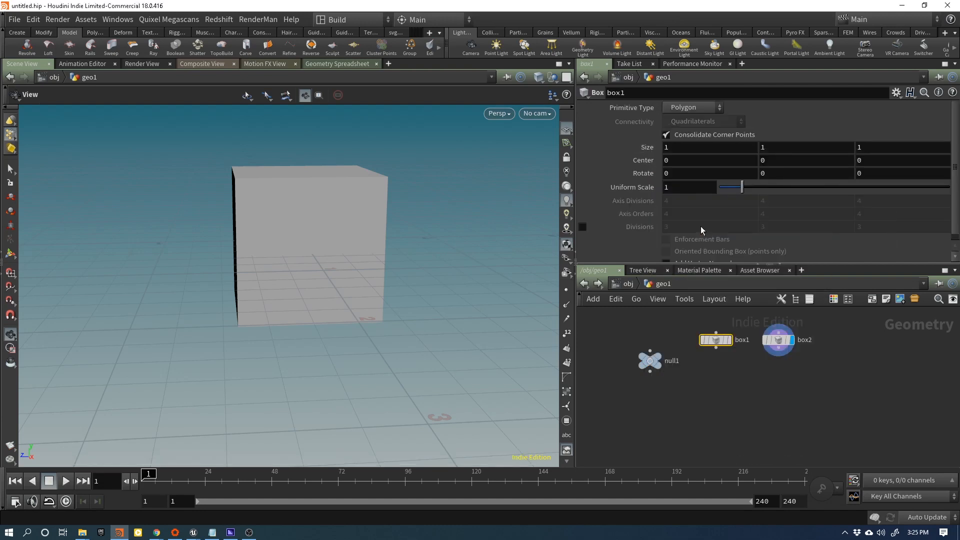
left_click(778, 340)
right_click(646, 147)
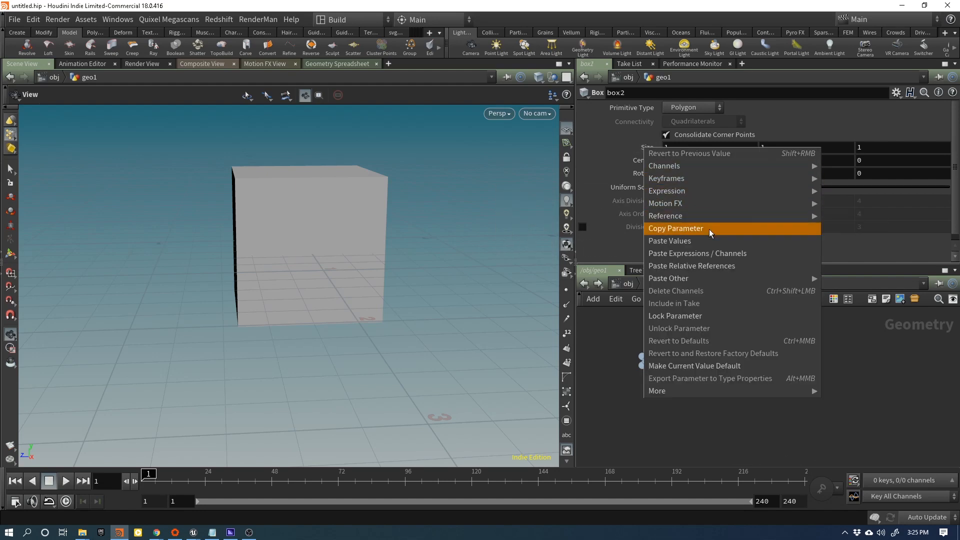
left_click(709, 266)
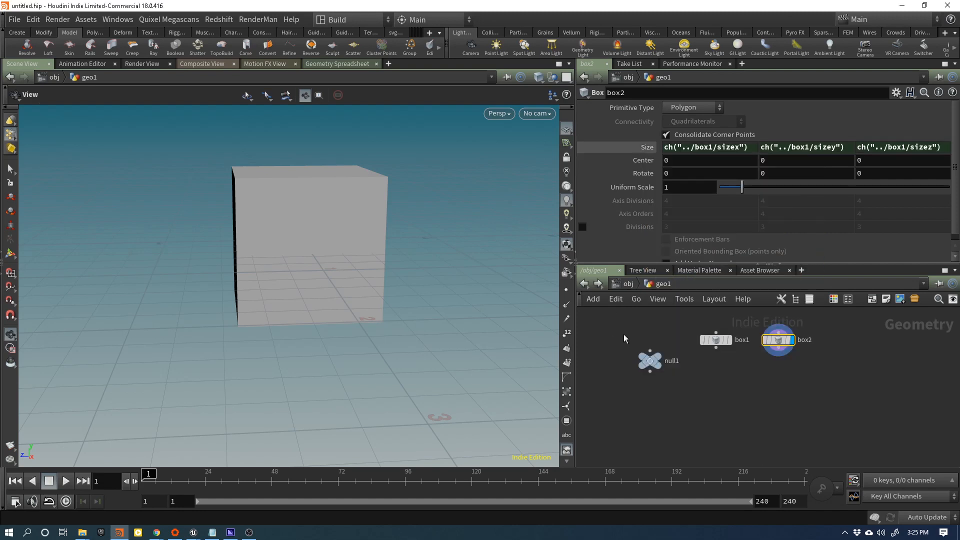
- Copy boxRimSize from null1 and subtract it as a relative reference from the X Size expression of box2
left_click(649, 360)
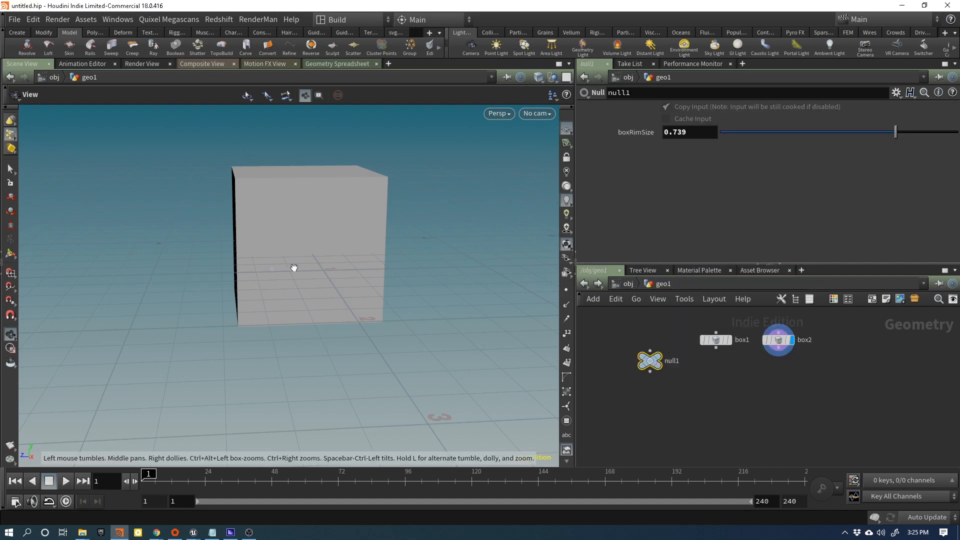
right_click(636, 133)
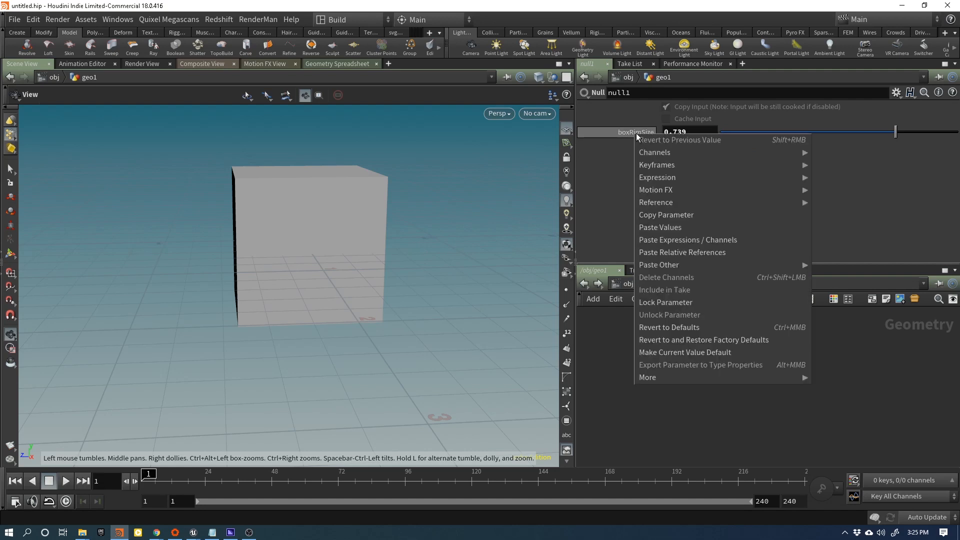
left_click(678, 215)
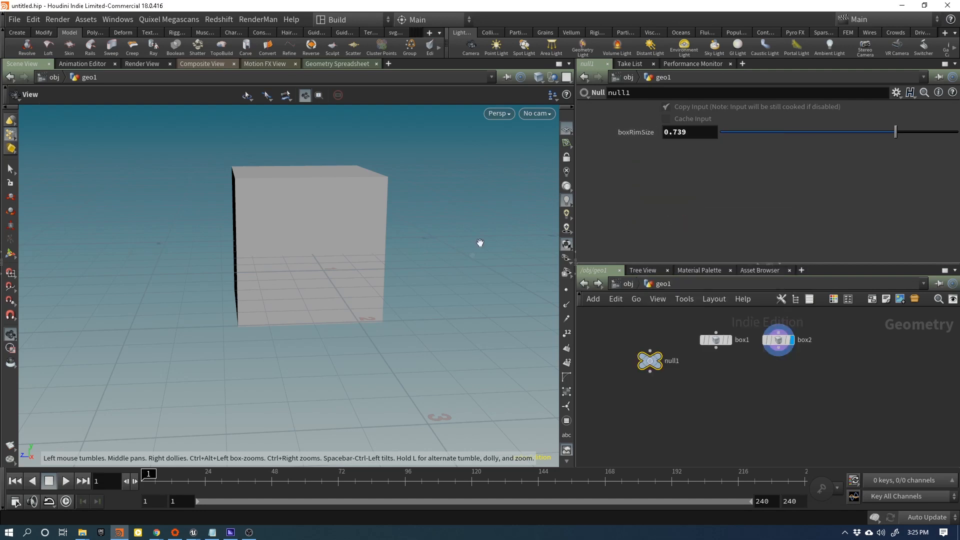
left_click(777, 340)
left_click(754, 152)
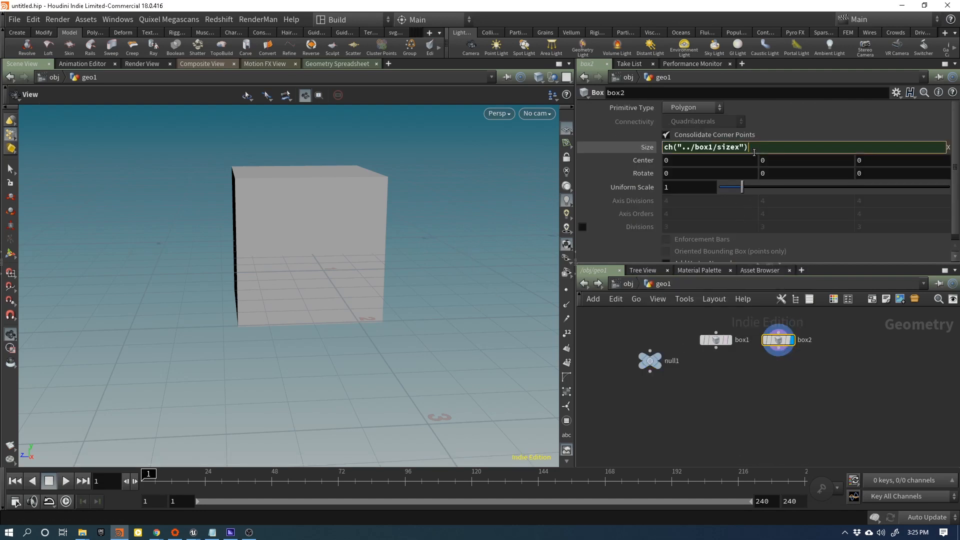
type("-")
right_click(756, 150)
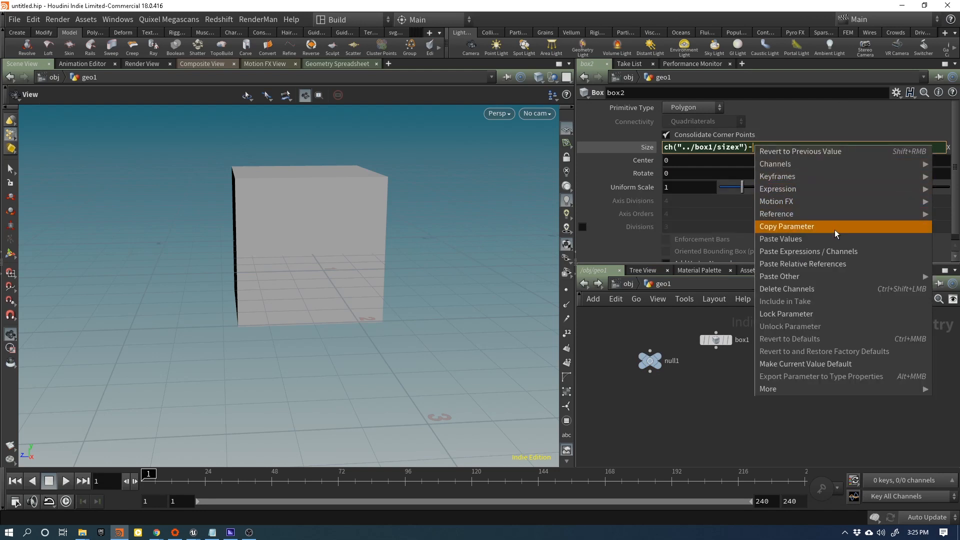
left_click(835, 263)
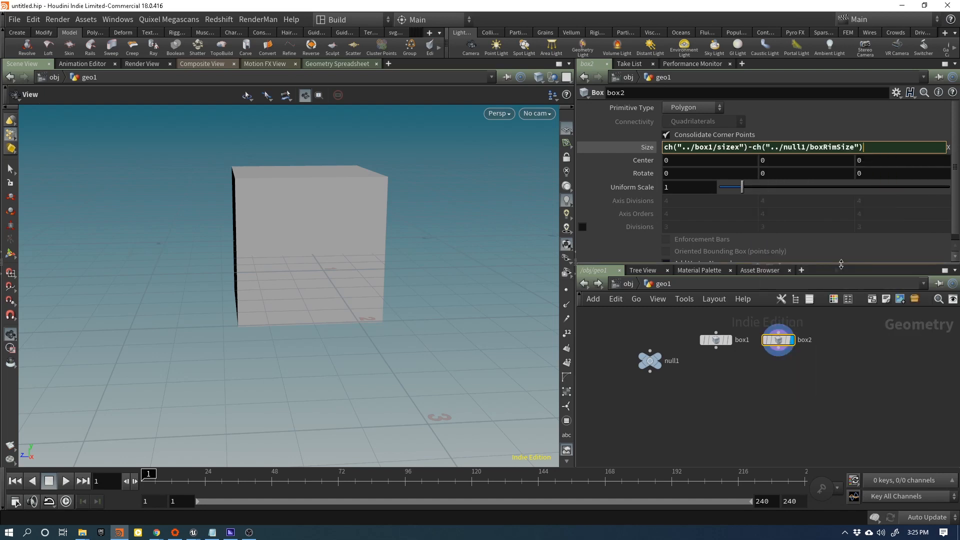
key("Return")
- Try boxRimSize on null1 at about 0.13 to test its effect on the width of box2
left_click_drag(328, 230, 450, 264)
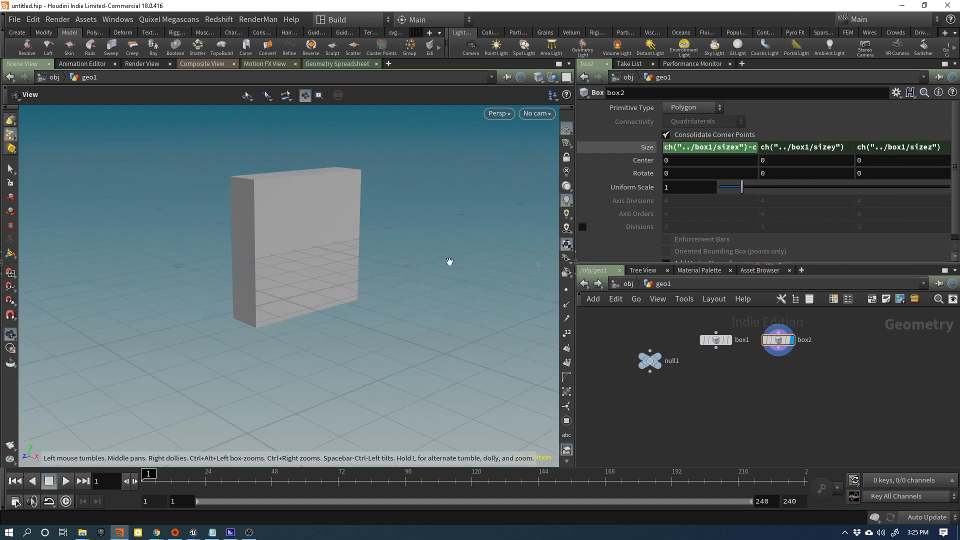
left_click(649, 359)
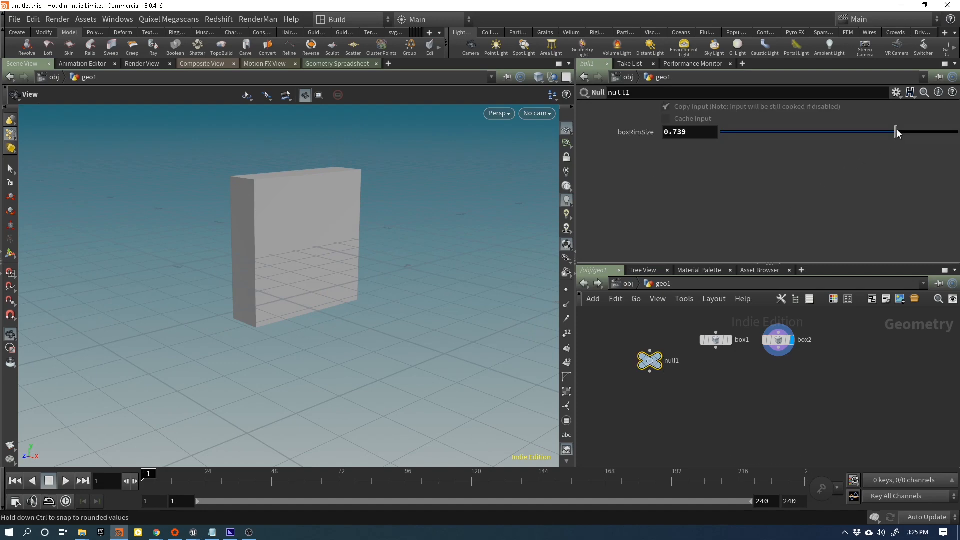
left_click_drag(894, 132, 750, 132)
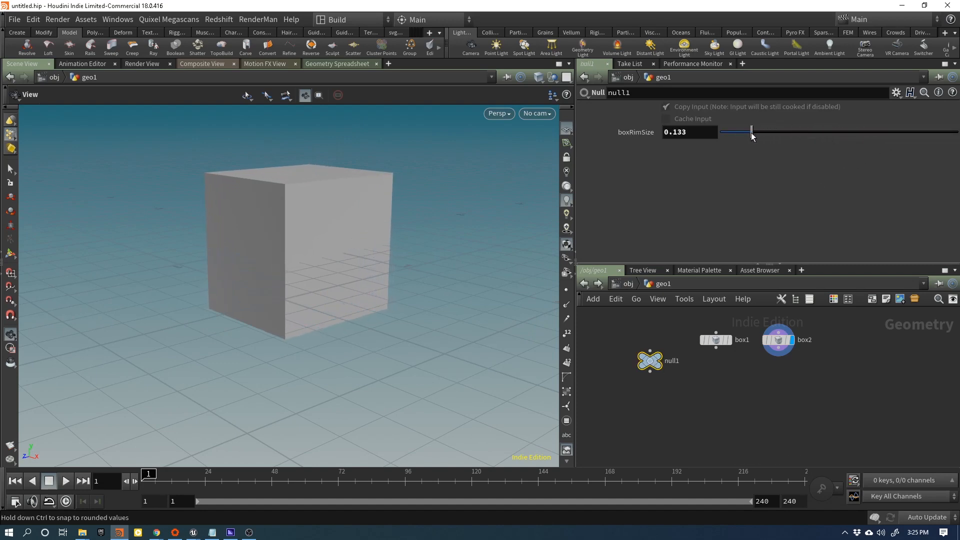
- Subtract the copied boxRimSize as a relative reference from the Y Size expression of box2
left_click(718, 341)
left_click(778, 340)
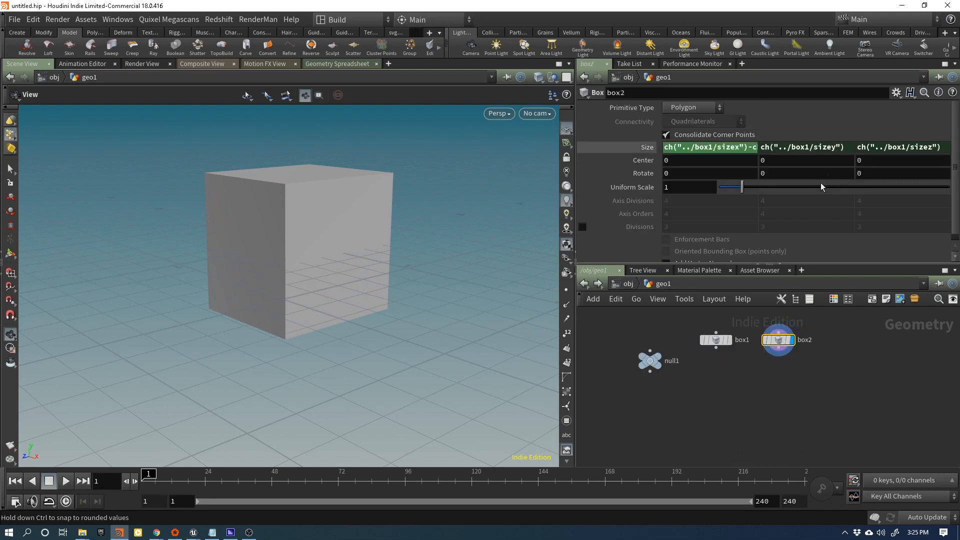
left_click(847, 148)
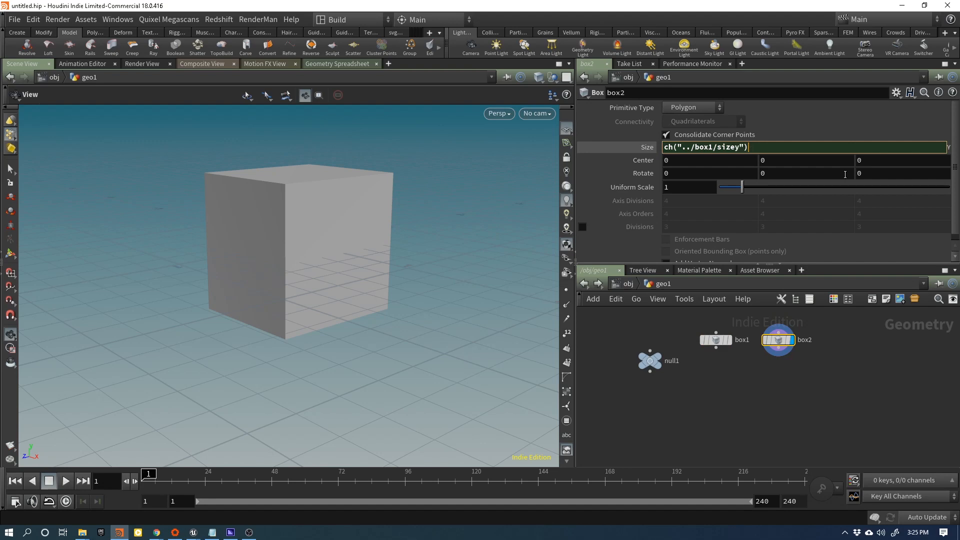
type("-")
right_click(818, 147)
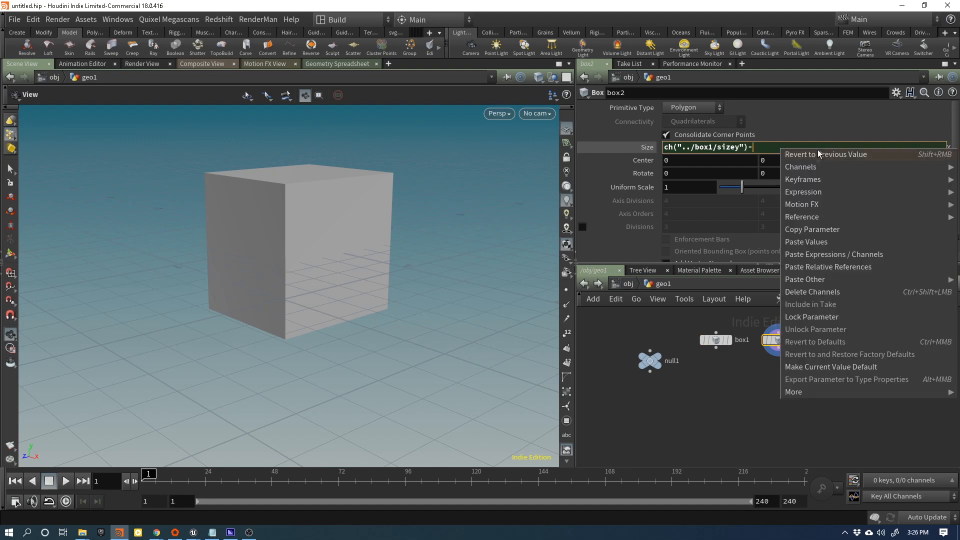
left_click(853, 268)
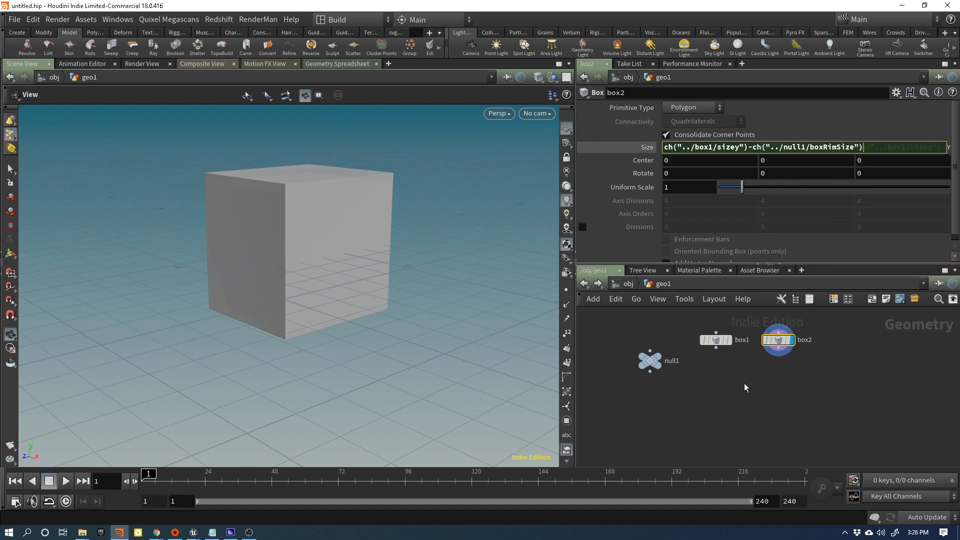
key("Return")
- Add a Boolean Subtract node that cuts box2 out of box1, and display its result
left_click_drag(331, 267, 536, 401)
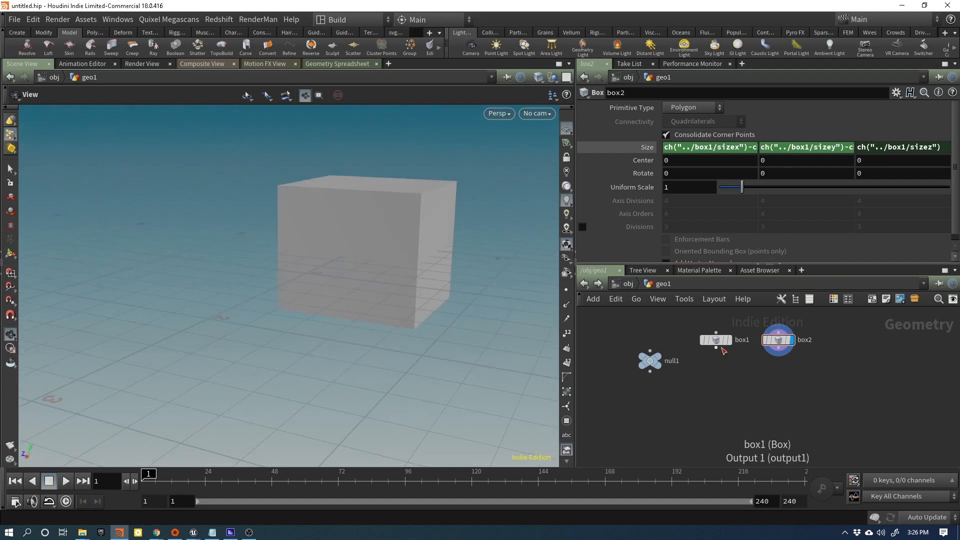
key("Tab")
type("bool")
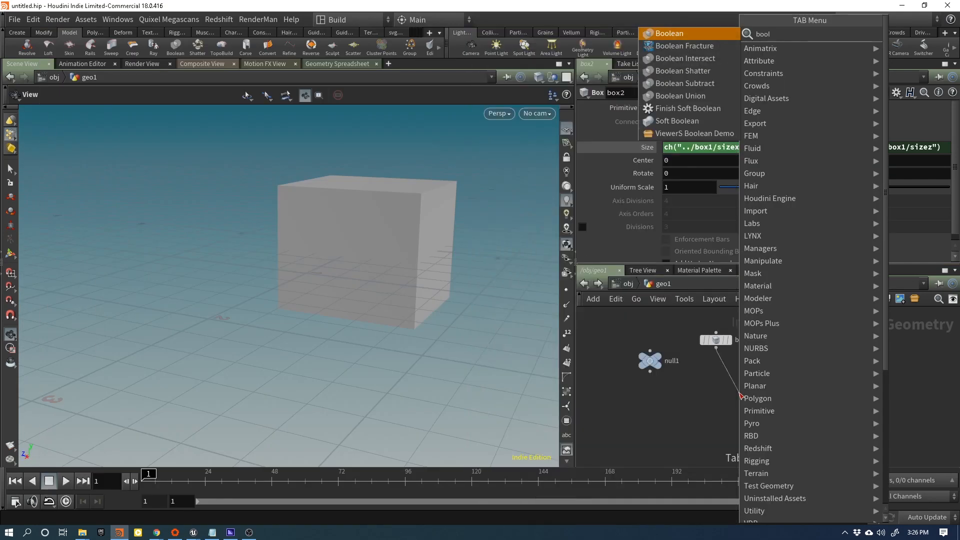
left_click(680, 84)
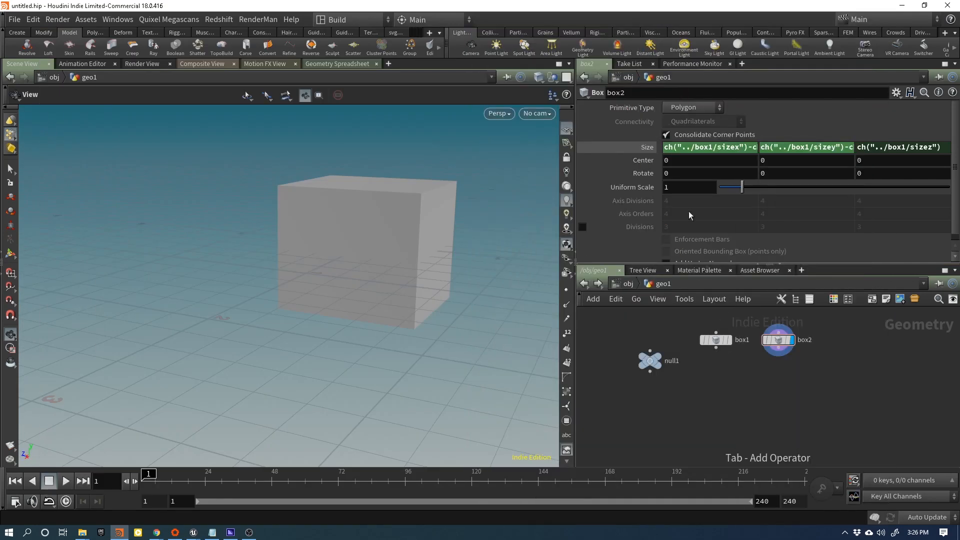
left_click(738, 393)
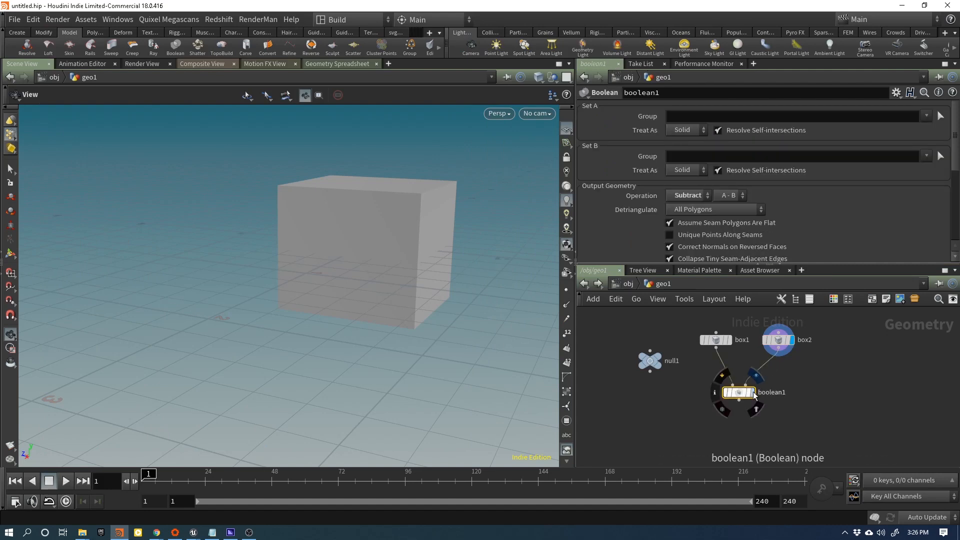
left_click_drag(735, 398, 742, 398)
mouse_move(357, 232)
left_mouse_down()
mouse_move(246, 232)
mouse_move(369, 235)
left_mouse_up()
- Set boxRimSize on null1 to 0.177 to thicken the rim of the hollow box
left_click(649, 361)
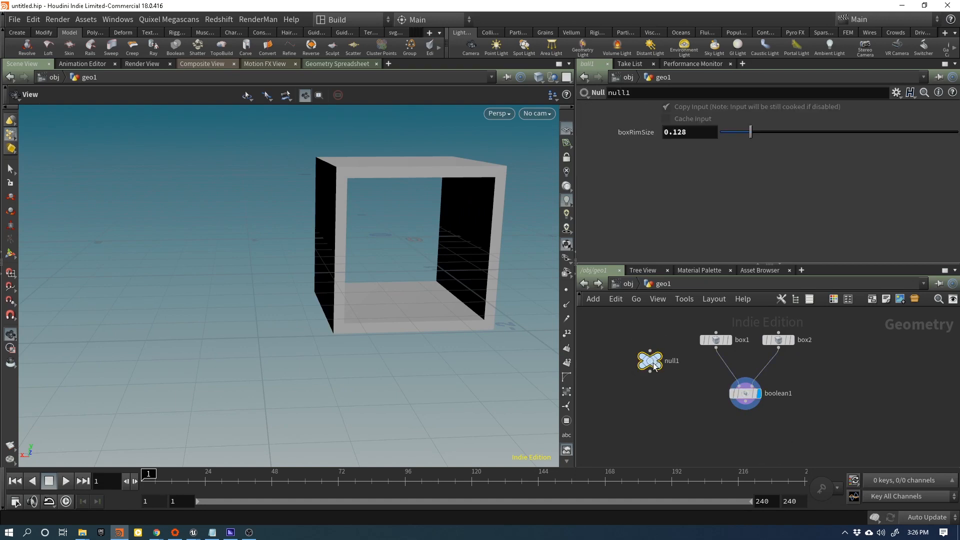
mouse_move(750, 132)
left_mouse_down()
mouse_move(850, 135)
mouse_move(764, 134)
mouse_move(812, 133)
mouse_move(744, 149)
mouse_move(822, 166)
mouse_move(742, 145)
mouse_move(768, 148)
mouse_move(756, 145)
left_mouse_up()
left_click_drag(463, 190, 440, 192)
- Add a UV Unwrap node after boolean1 and display it
scroll(655, 359, "down", 5)
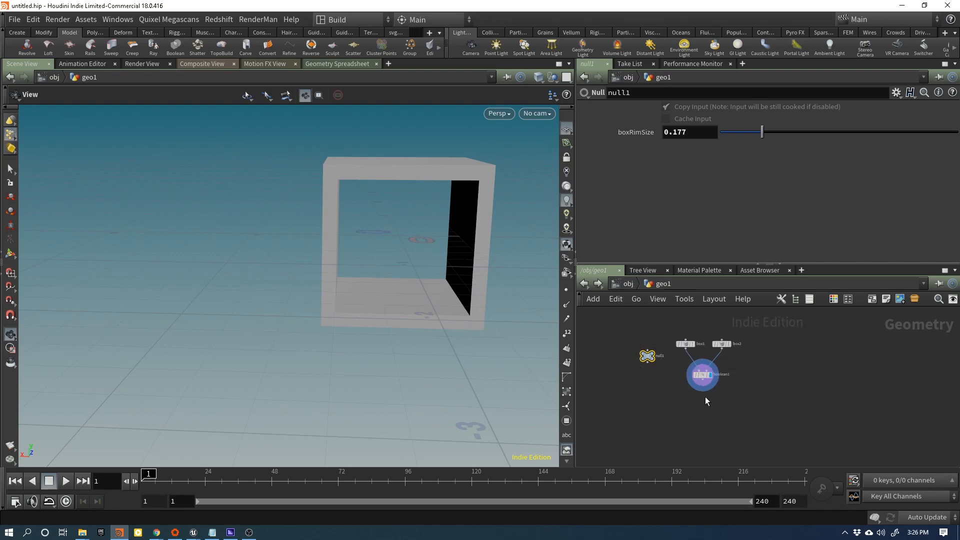
key("Tab")
type("u")
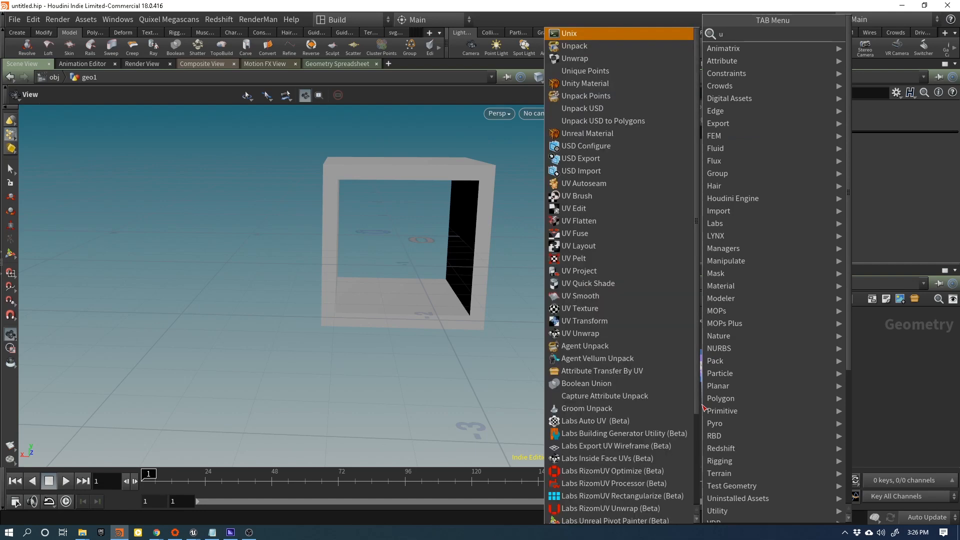
type("v")
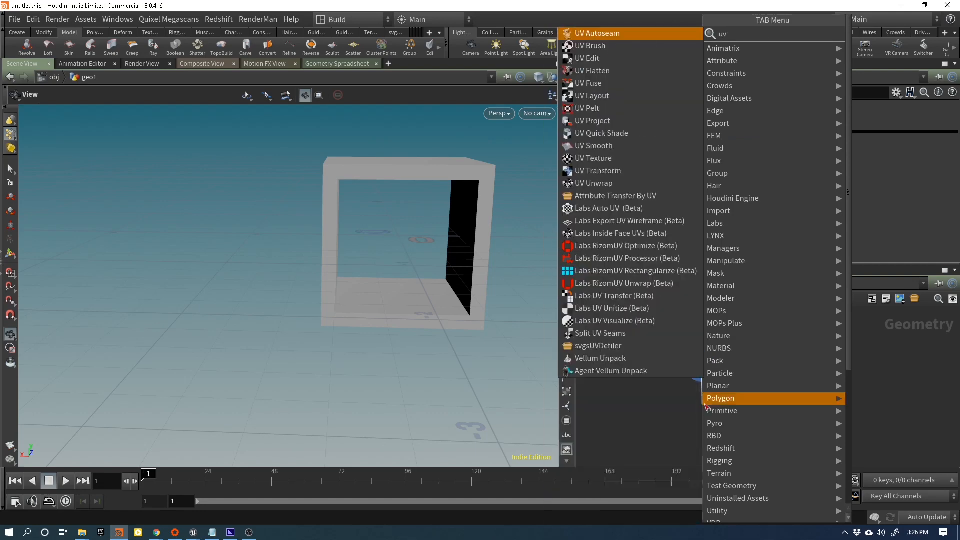
left_click(600, 184)
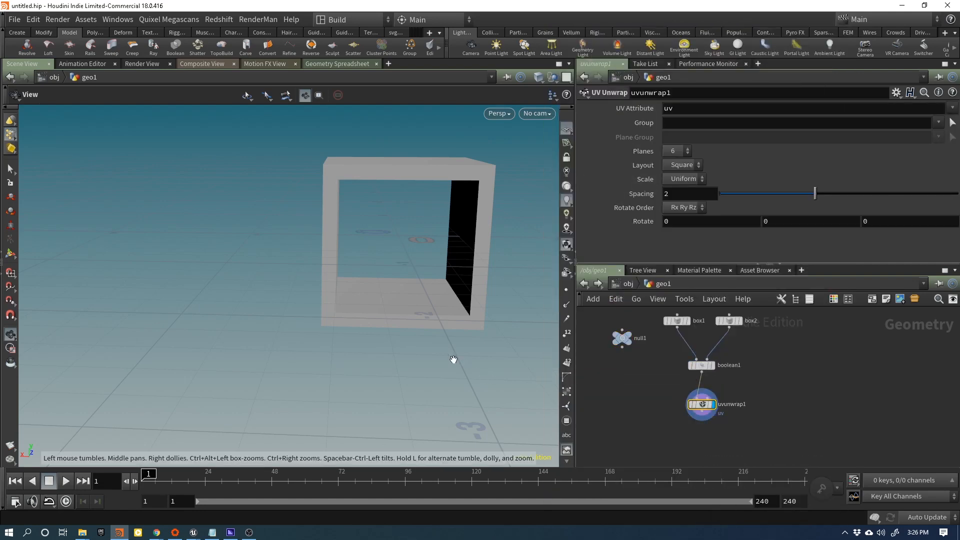
- Set the UV Unwrap spacing to 0.4, checking the island gaps in the UV view before returning to the perspective view
key("space+5")
left_click_drag(814, 194, 748, 194)
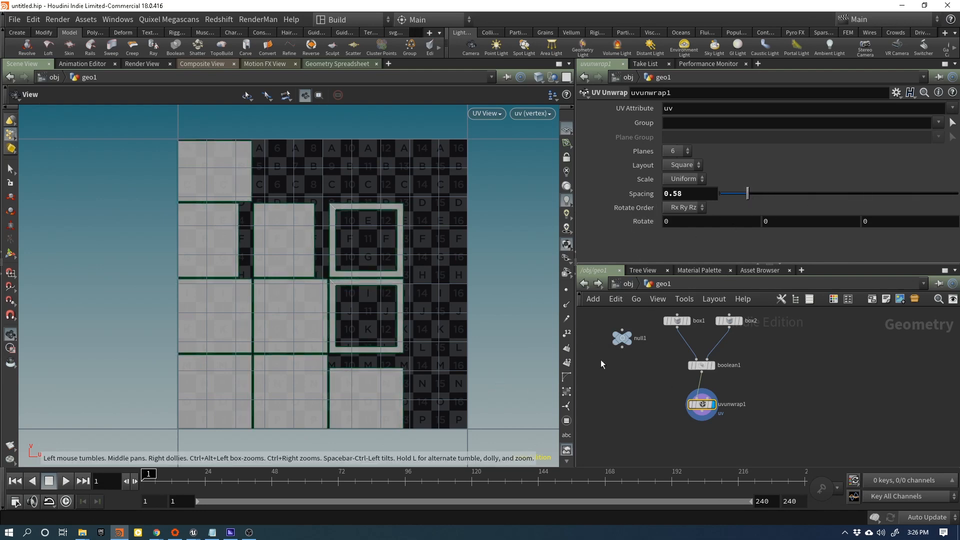
double_click(676, 194)
type("4")
key("Return")
scroll(352, 261, "up", 1)
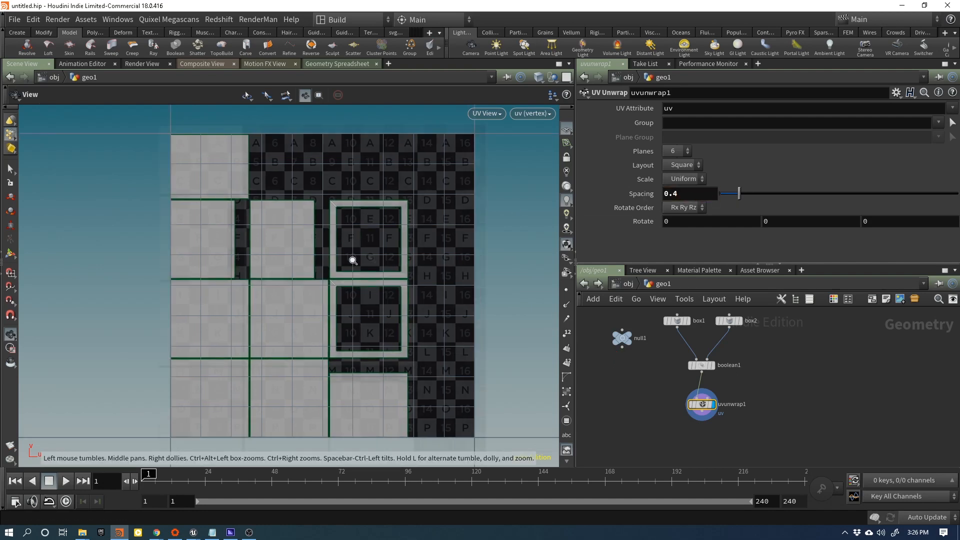
right_click_drag(353, 260, 686, 221)
middle_click_drag(387, 367, 404, 97)
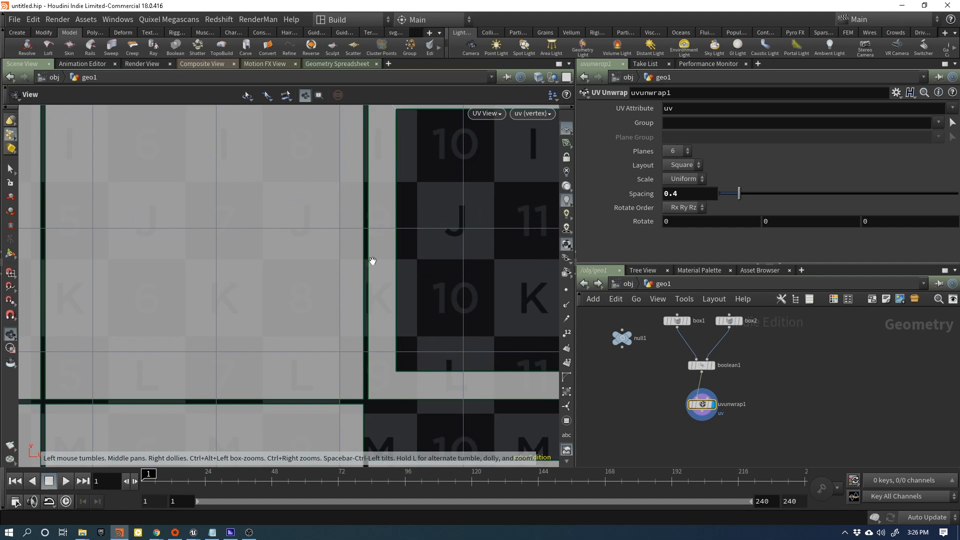
scroll(372, 261, "down", 5)
key("space+1")
left_click_drag(350, 275, 421, 289)
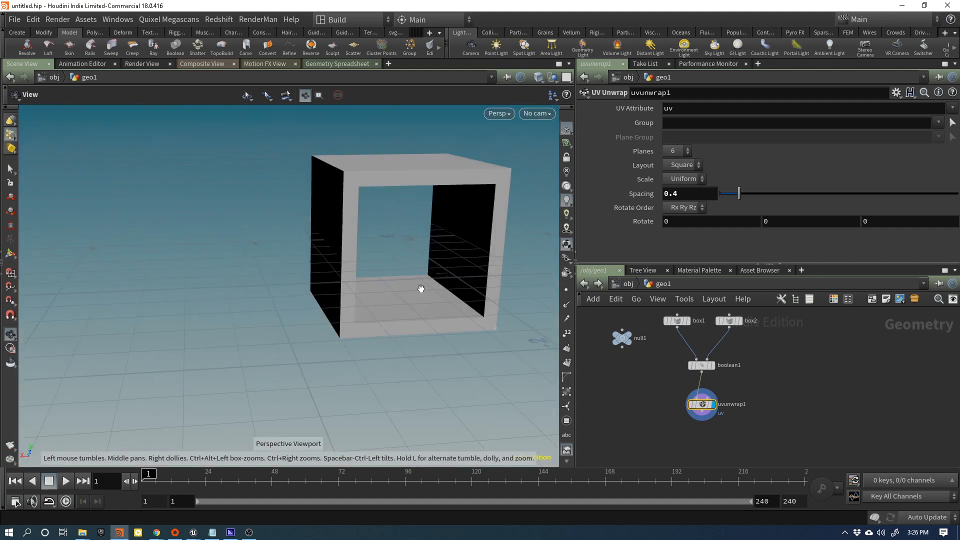
- Select all five nodes in geo1 and start a new digital asset from the selection
mouse_move(649, 407)
middle_mouse_down()
mouse_move(626, 363)
mouse_move(653, 404)
middle_mouse_up()
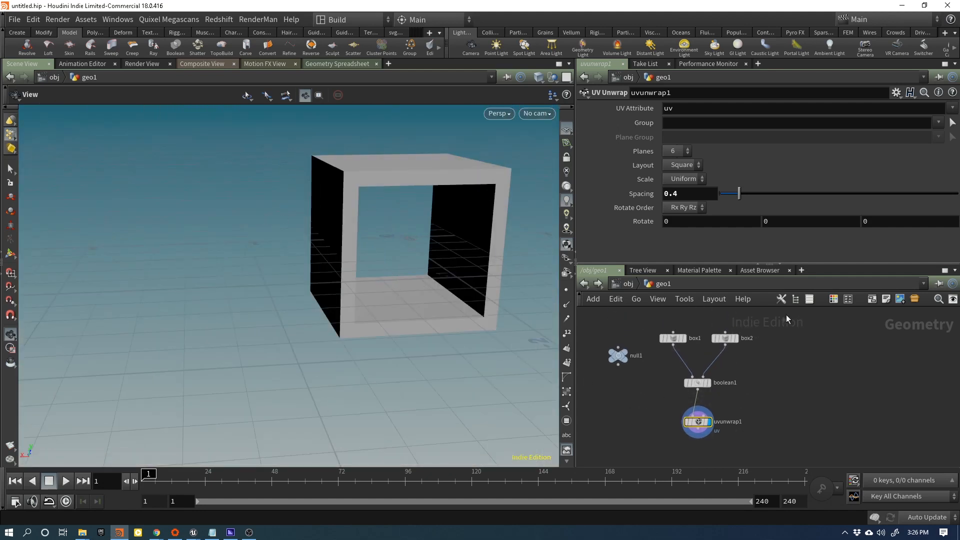
left_click_drag(786, 315, 602, 441)
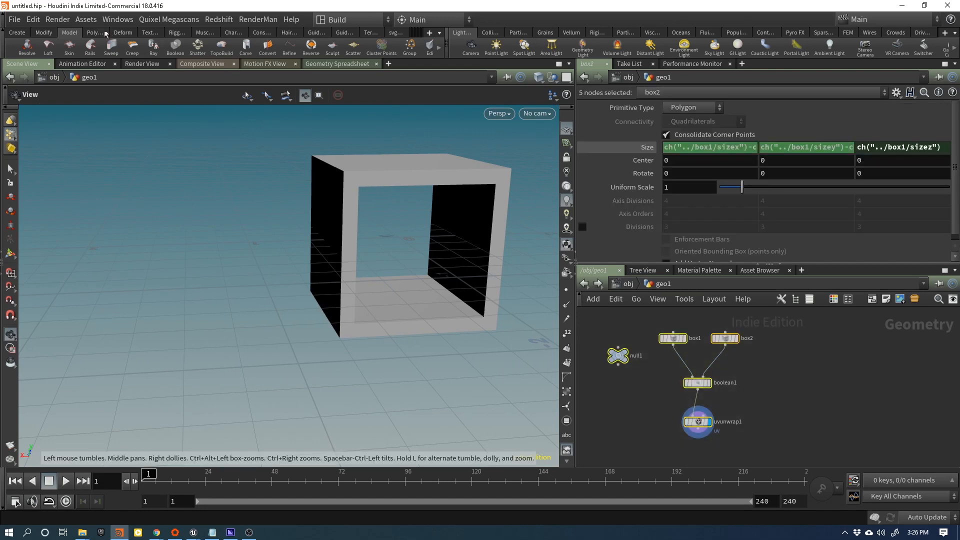
left_click(86, 19)
left_click(104, 28)
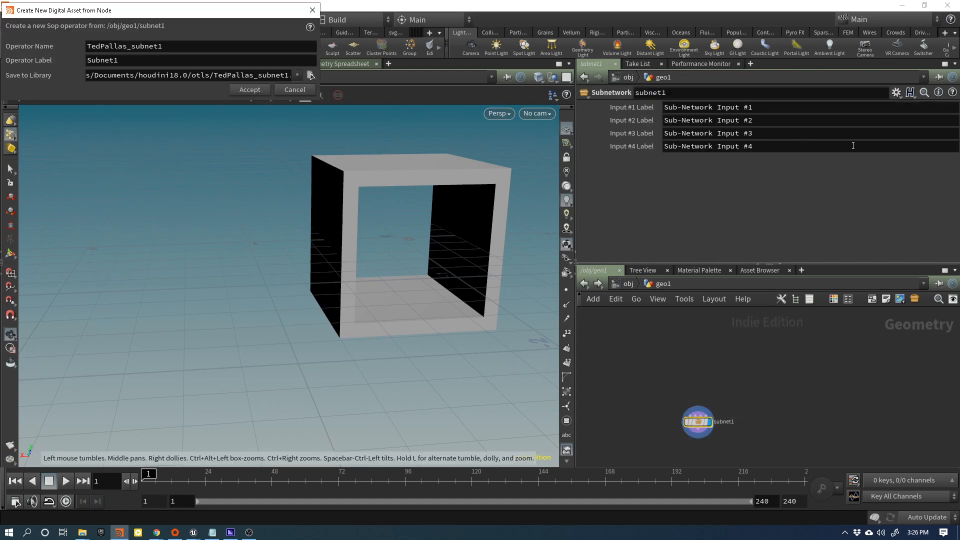
- Name the new digital asset's operator svgsHoleBox
left_click_drag(166, 47, 3, 43)
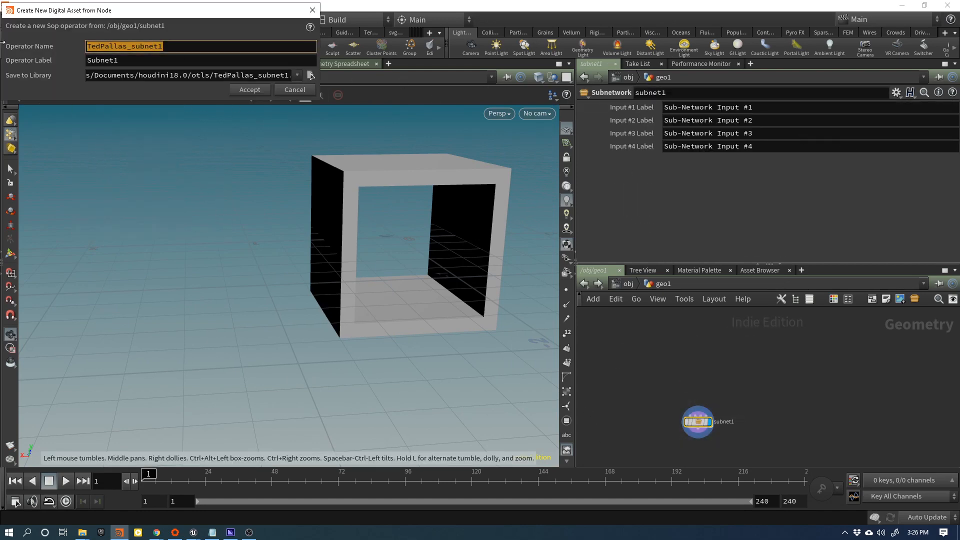
type("svgs")
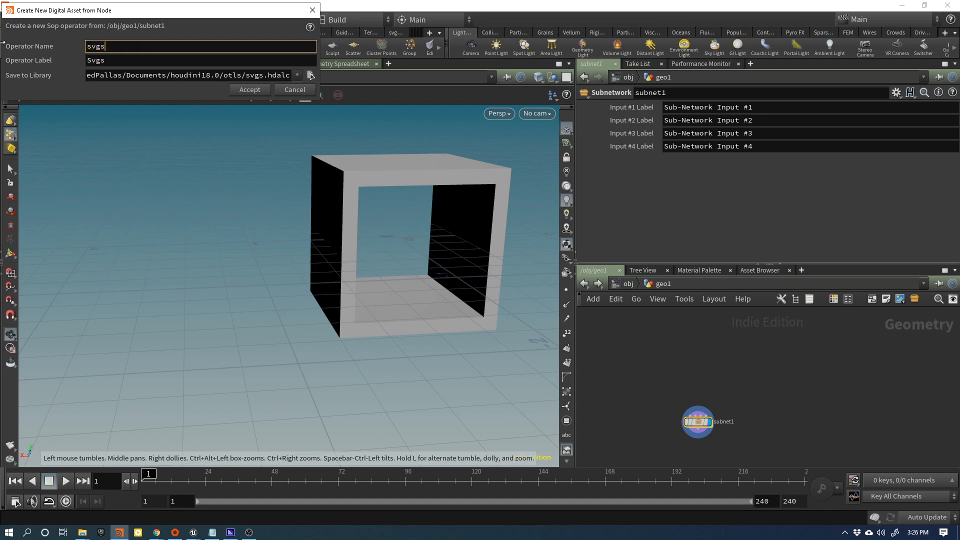
type("Hole")
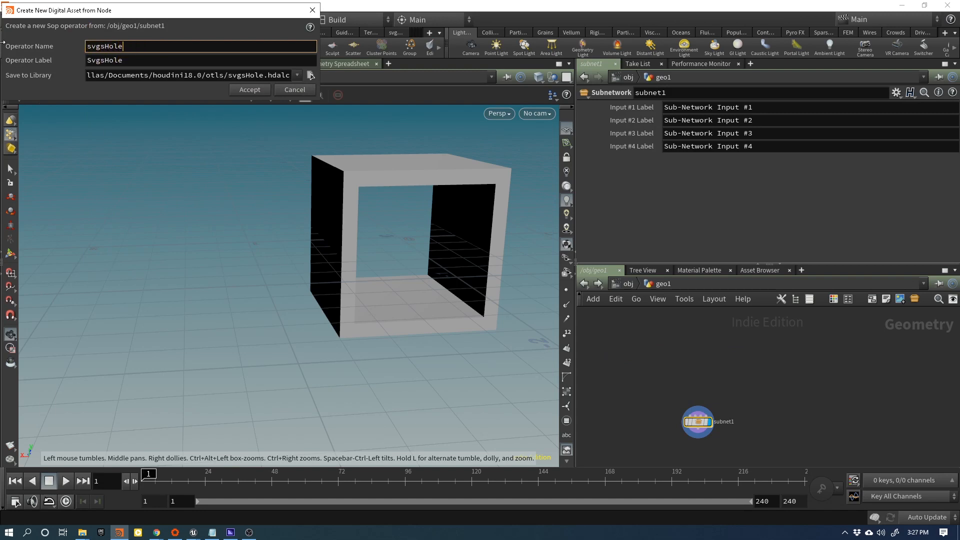
type("Box")
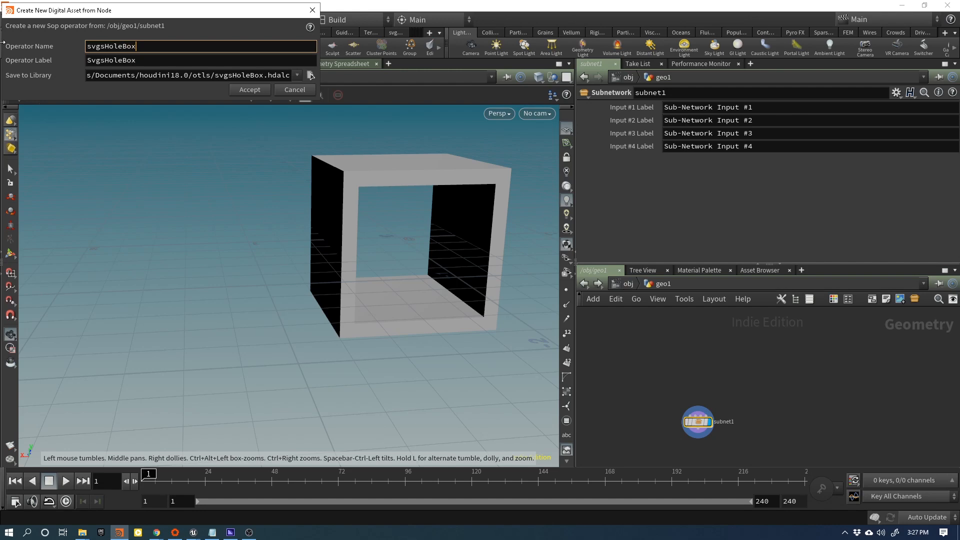
- Change the operator label to svgsHoleBox with a lowercase first letter and create the digital asset
key("Tab")
key("Left")
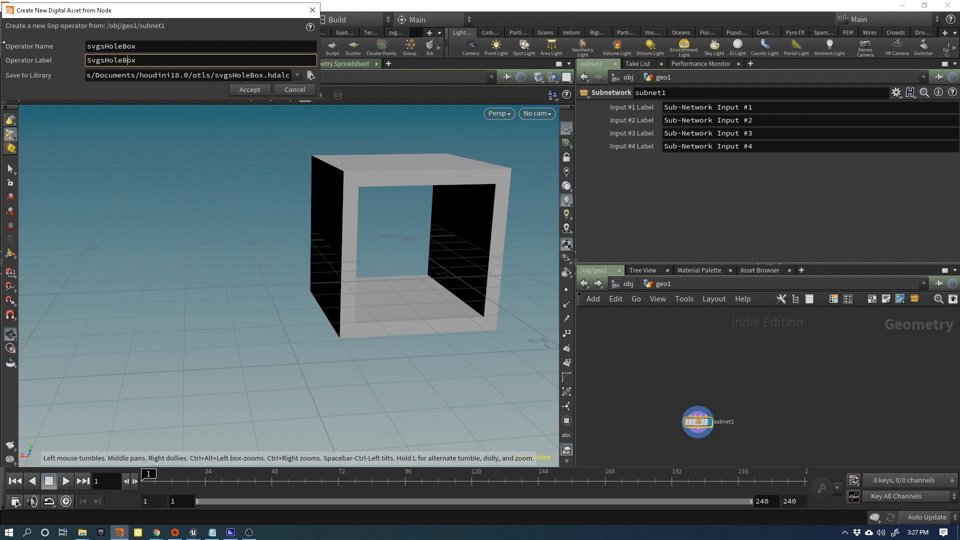
key("Left")
key("Left")
key("Left")
key("Left")
key("Left")
key("Left")
key("Left")
key("BackSpace")
type("s")
left_click(253, 90)
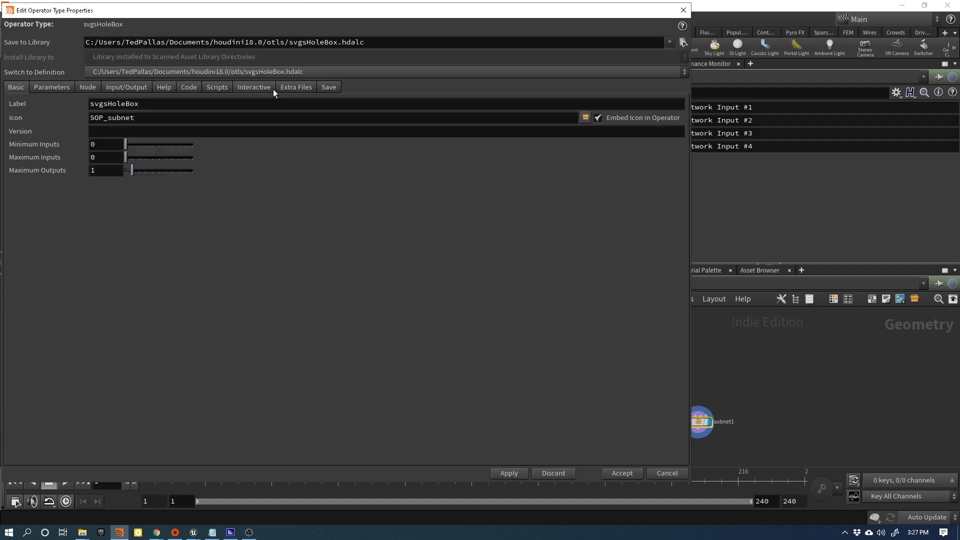
- Examine the basic and parameter settings of the svgsHoleBox asset alongside its subnet1 node in the network
left_click(52, 86)
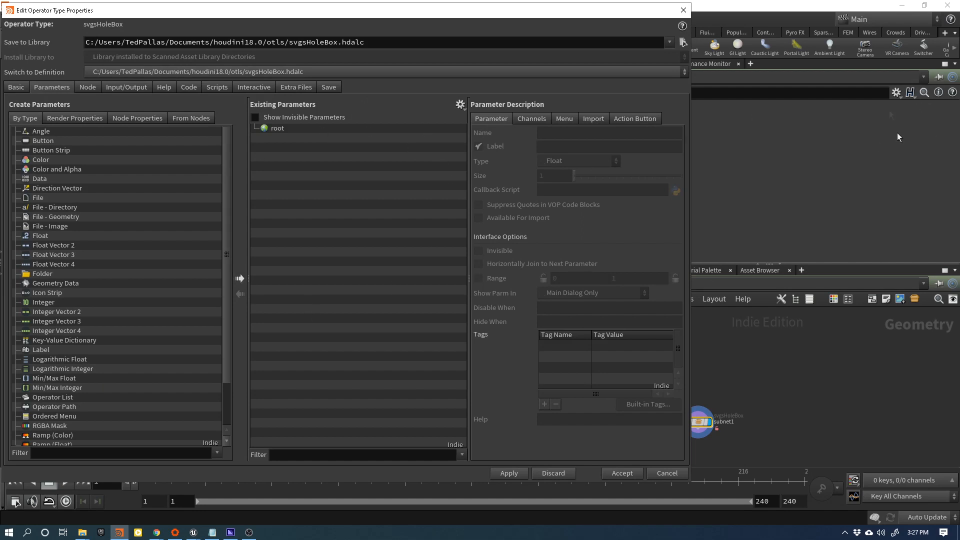
left_click(16, 87)
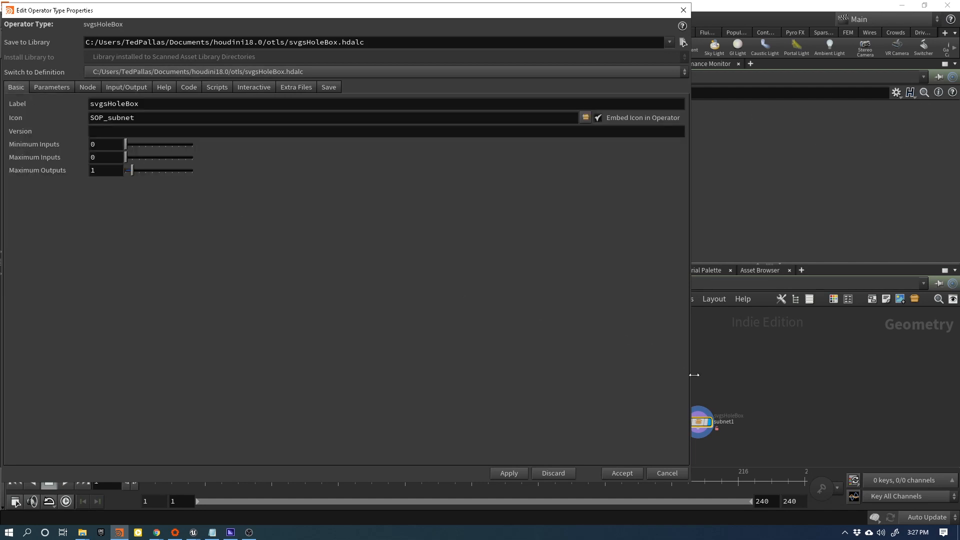
middle_click_drag(751, 375, 850, 334)
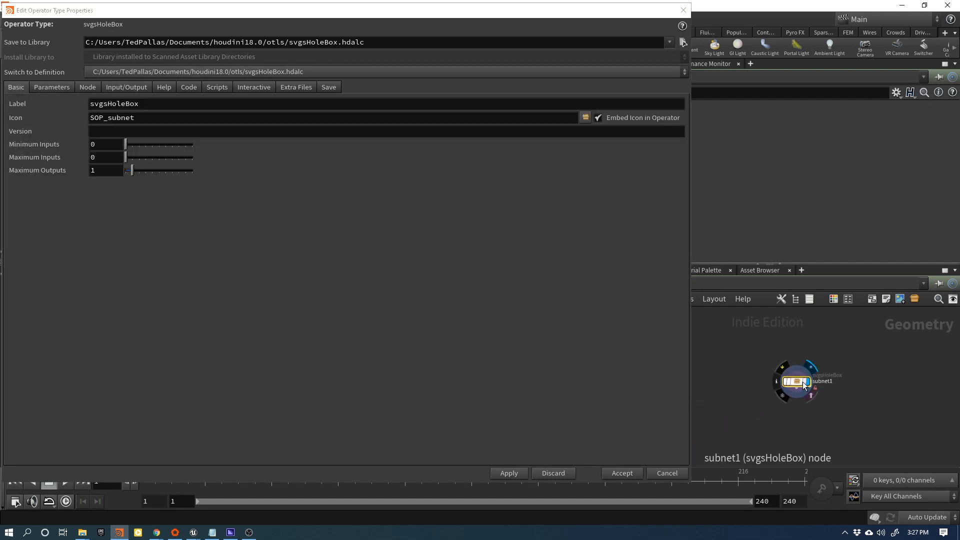
scroll(797, 377, "up", 5)
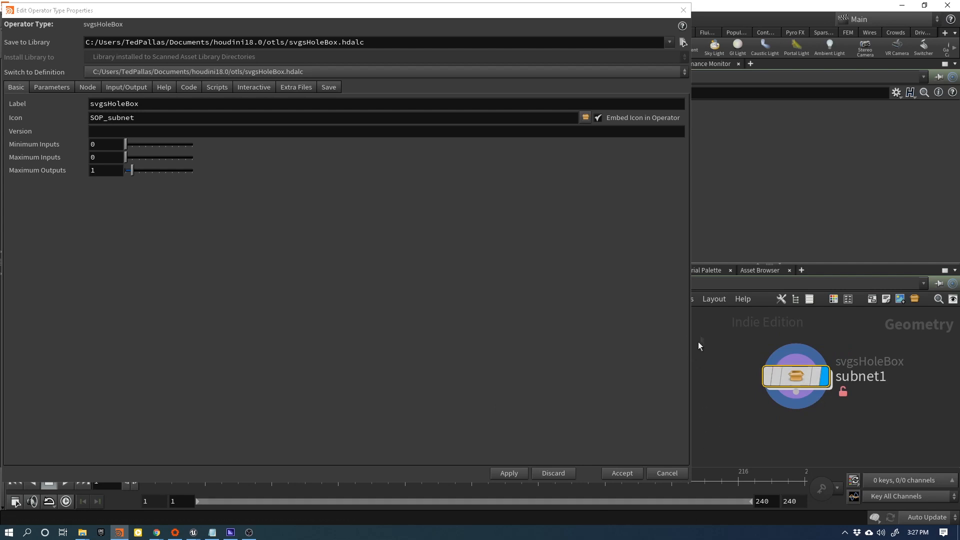
mouse_move(783, 370)
left_click_drag(147, 18, 160, 189)
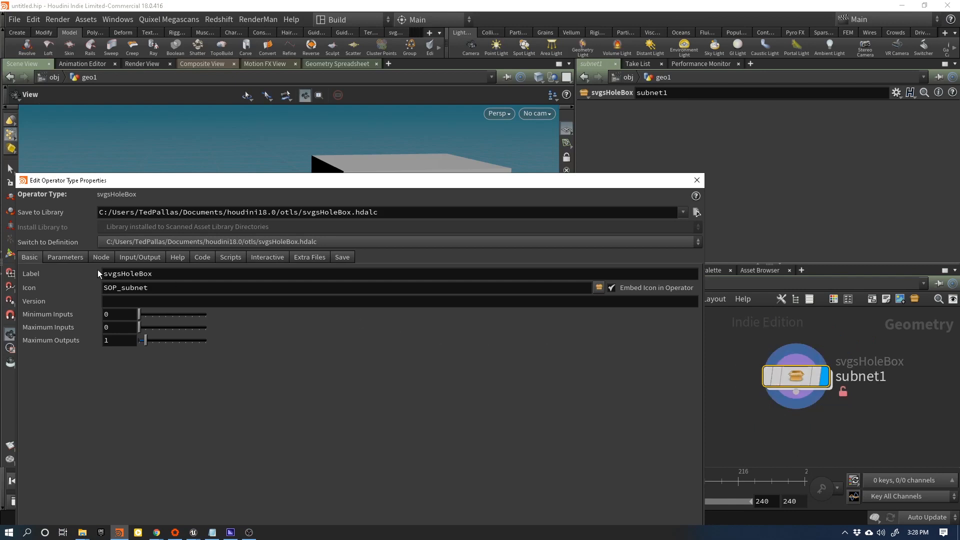
left_click(77, 259)
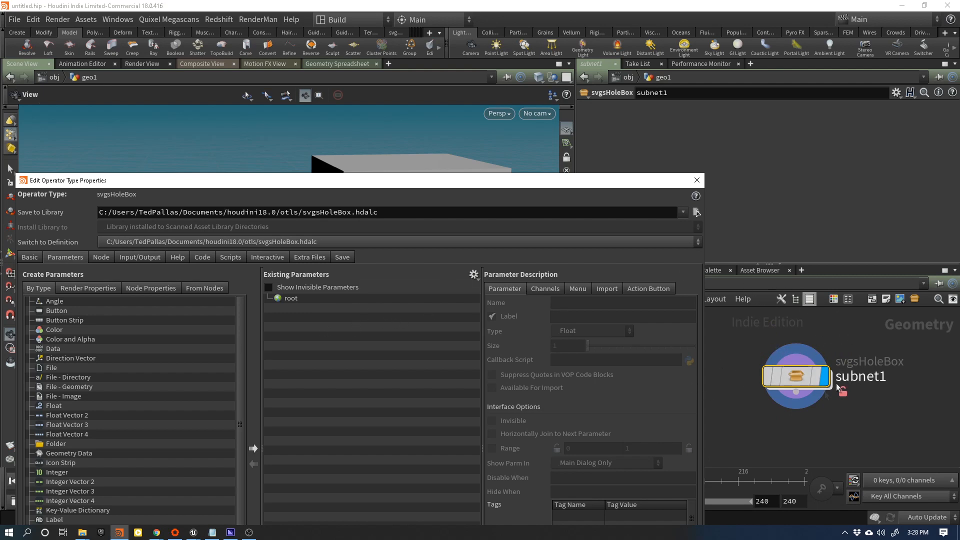
left_click(86, 20)
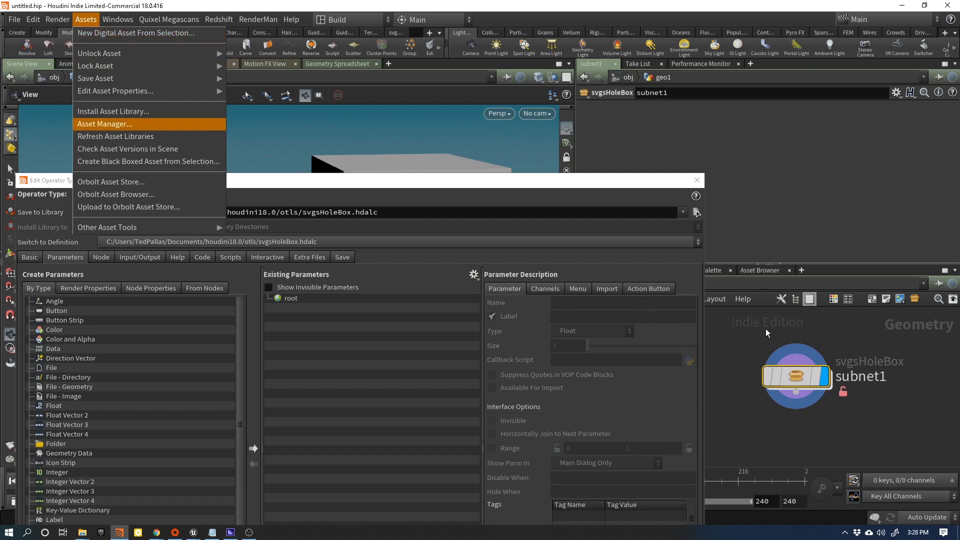
left_click(738, 324)
left_click_drag(517, 185, 463, 40)
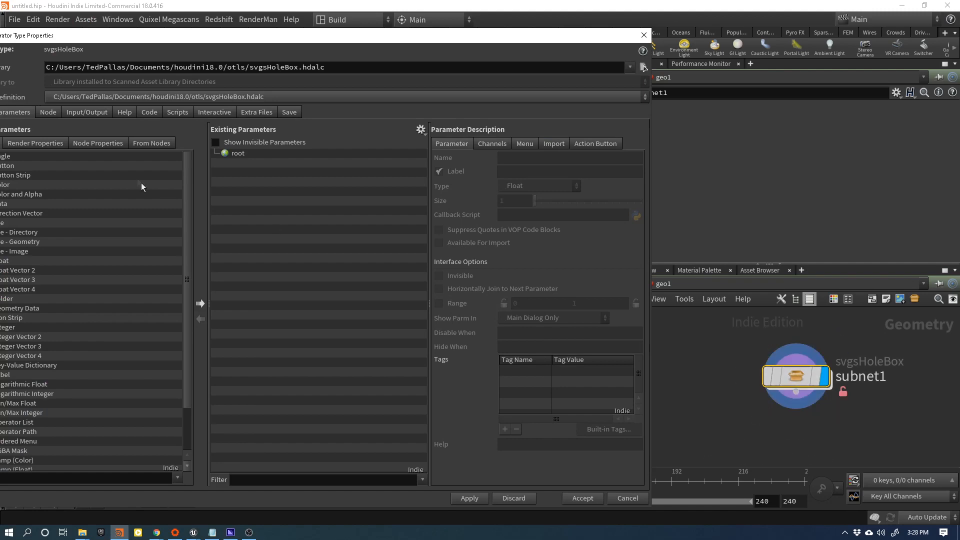
left_click_drag(96, 37, 191, 39)
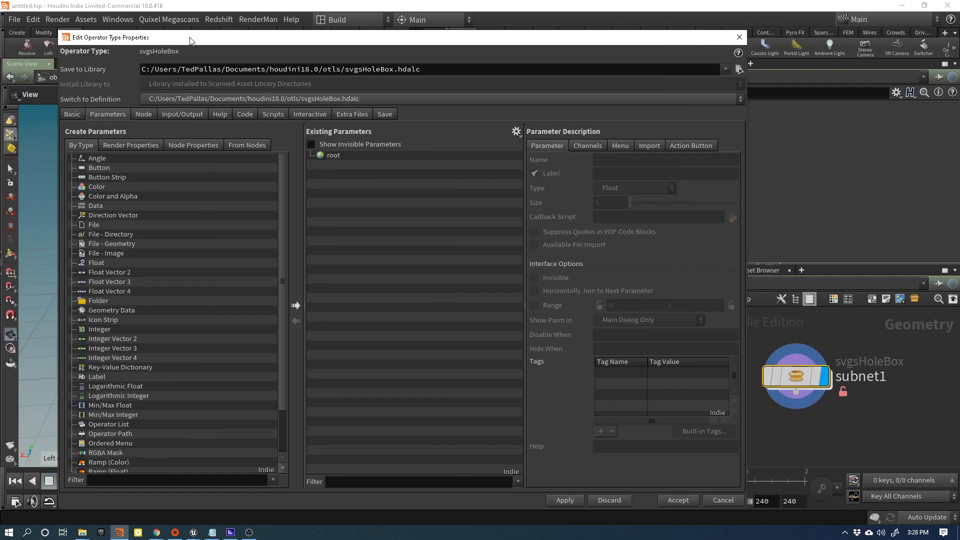
- Set the label of the asset's first output to boxOut
left_click(72, 114)
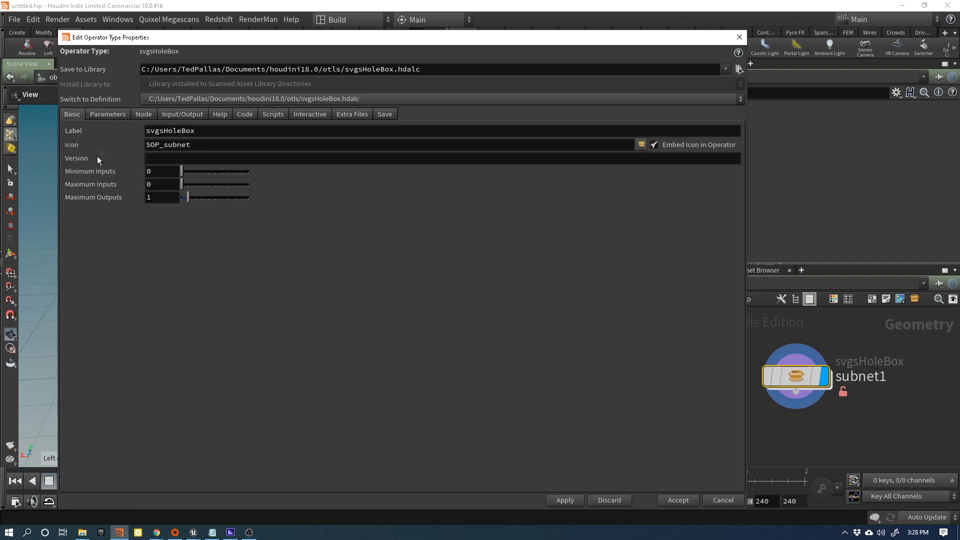
left_click(181, 114)
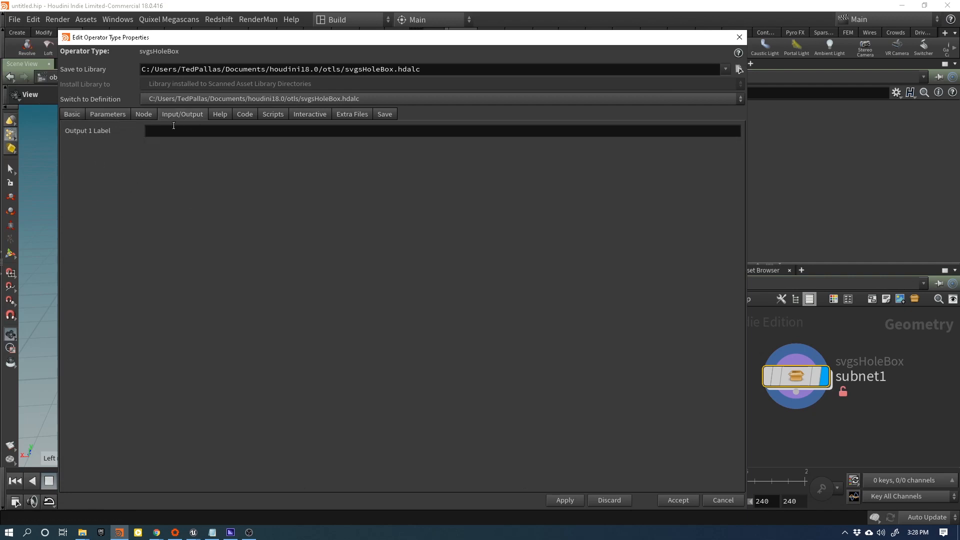
left_click(174, 132)
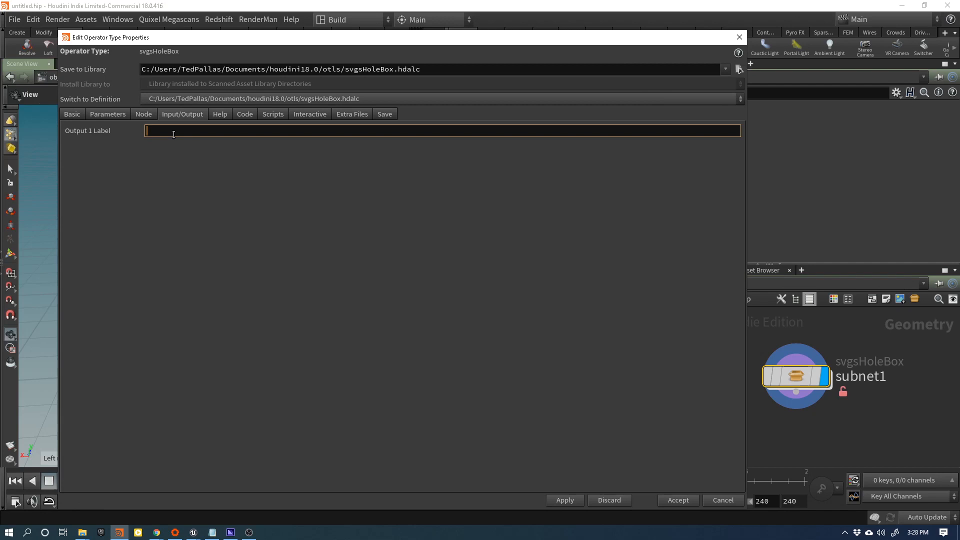
type("boxOut")
key("Return")
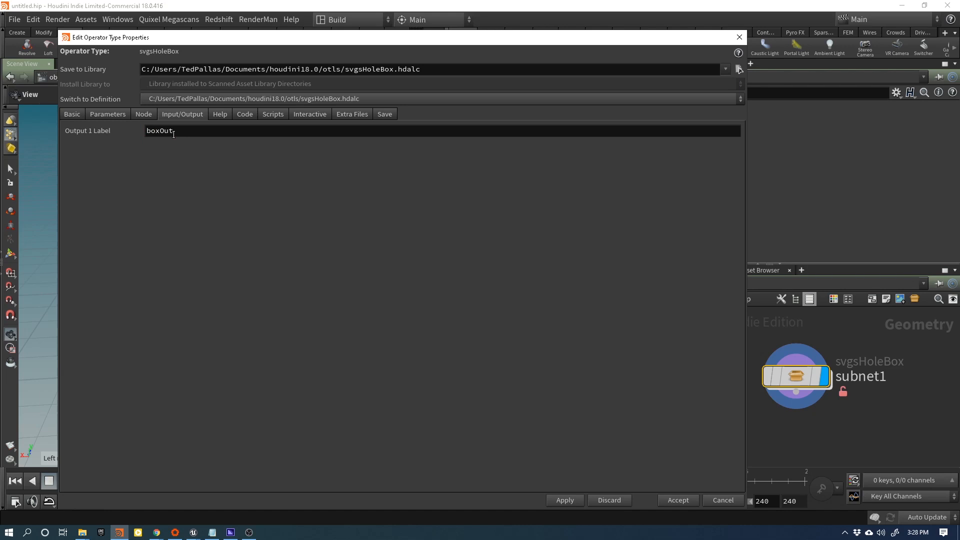
left_click(119, 114)
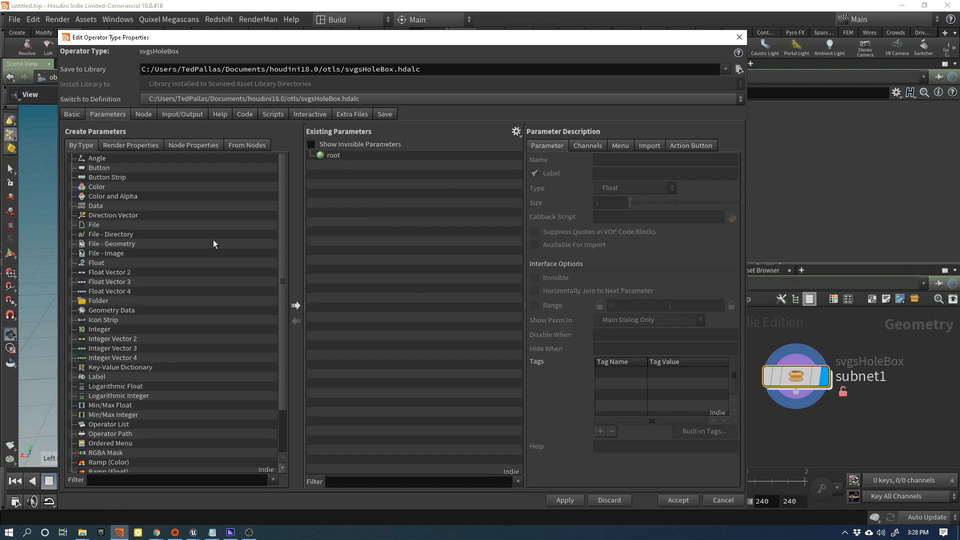
left_click(344, 115)
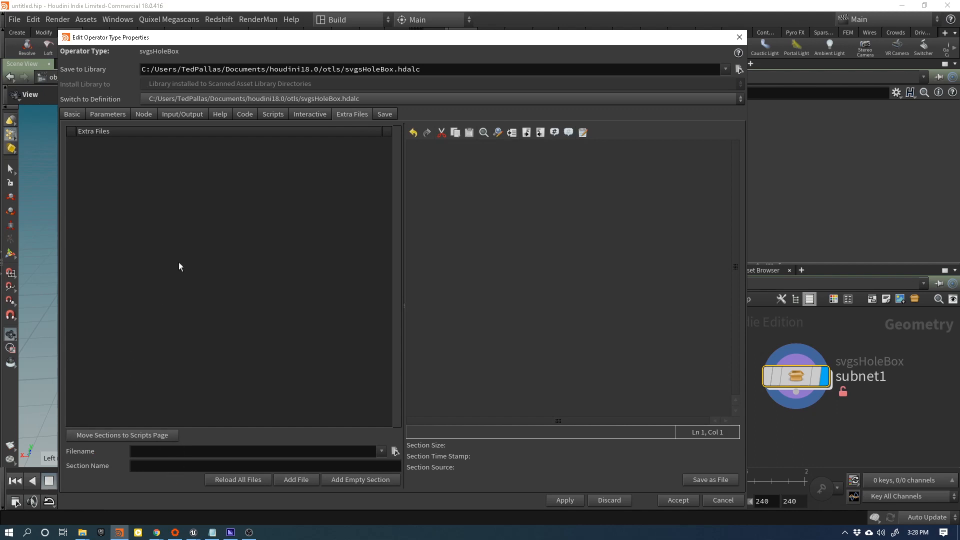
left_click(240, 114)
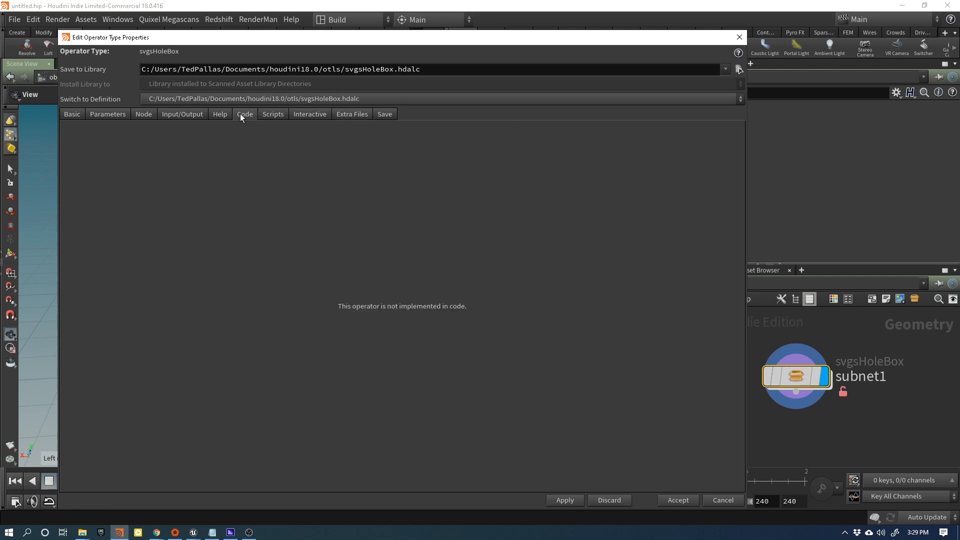
left_click(270, 114)
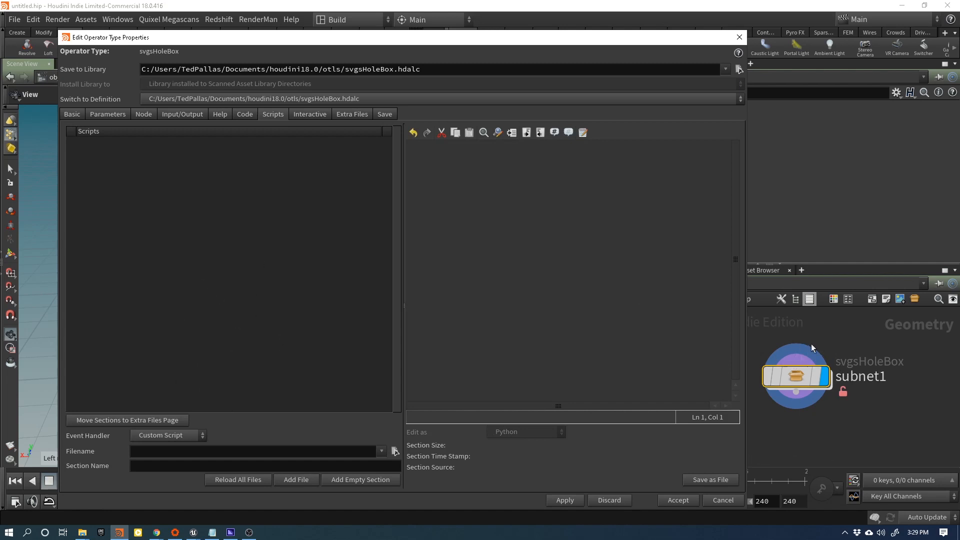
left_click(181, 114)
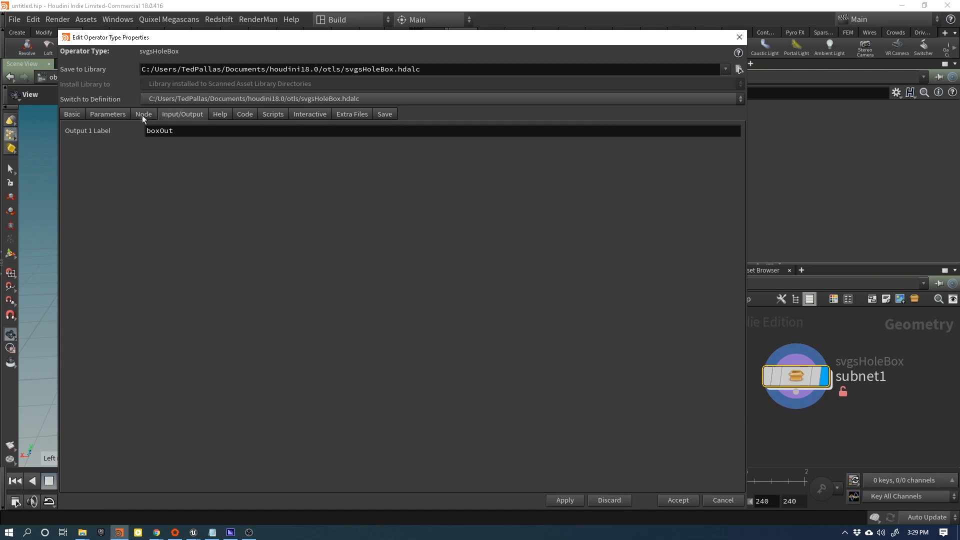
- Add the boxRimSize parameter of null1 inside subnet1 to the asset's existing parameters
left_click(91, 112)
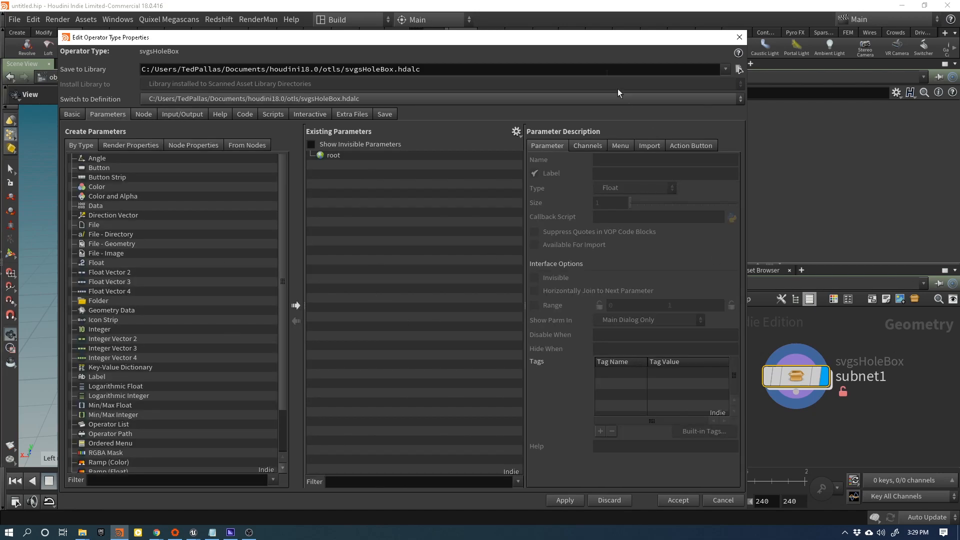
left_click_drag(573, 39, 355, 37)
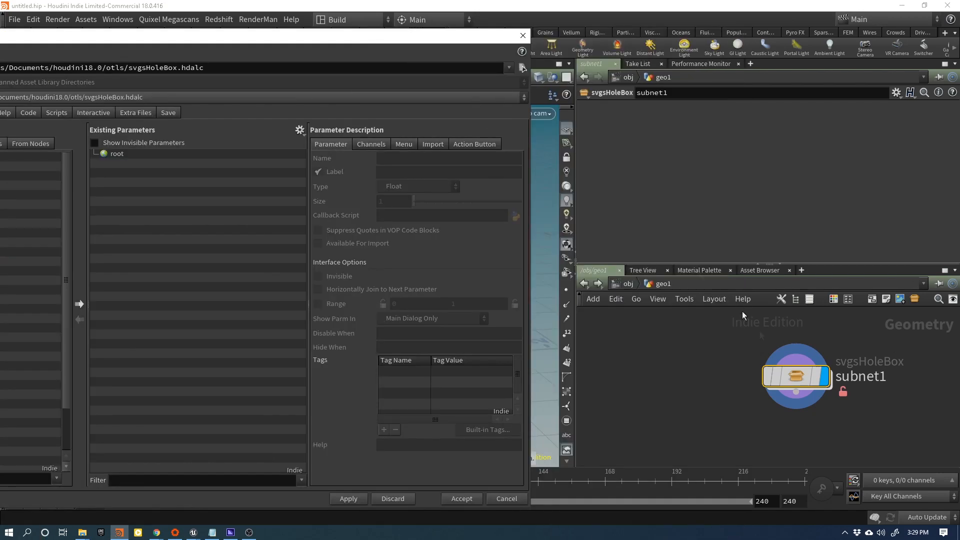
double_click(798, 377)
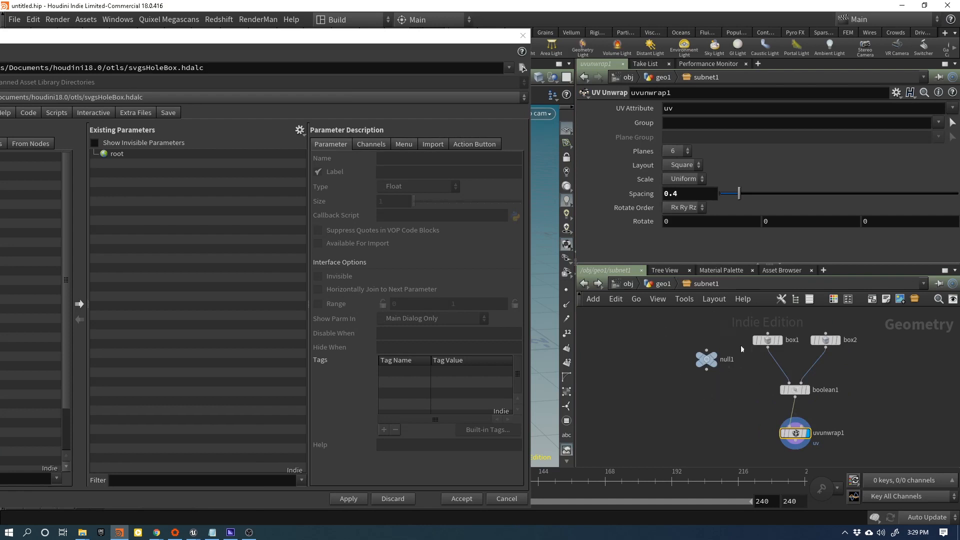
left_click(708, 360)
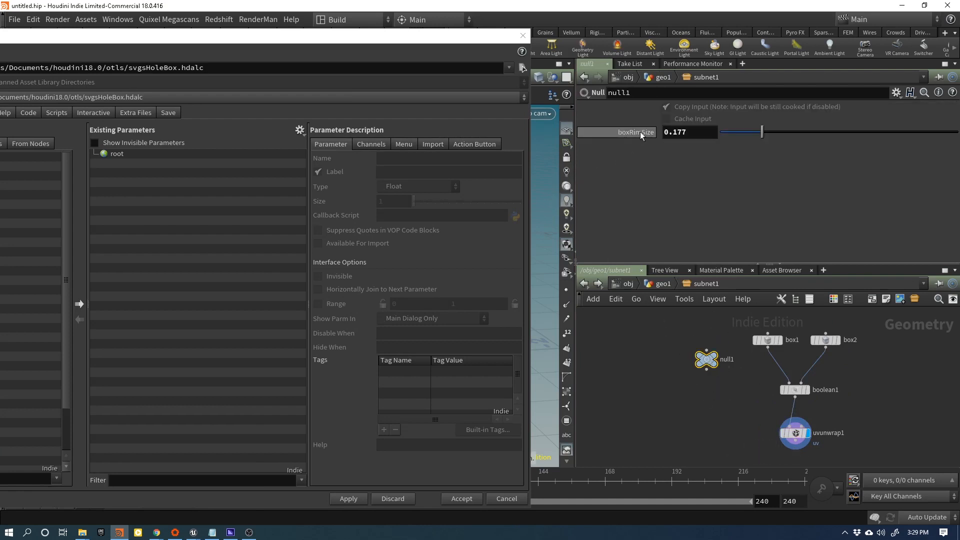
left_click_drag(640, 131, 145, 190)
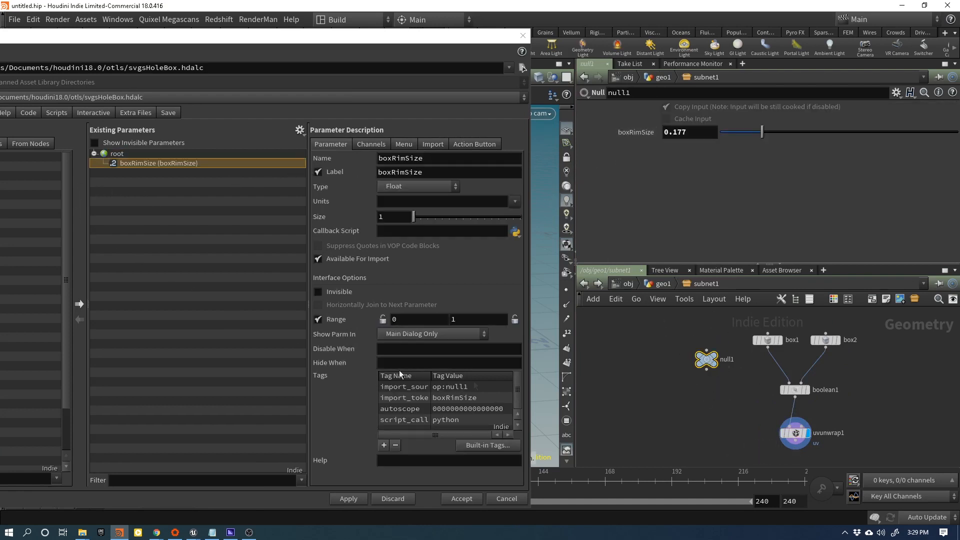
- Add box1's Size parameter to the asset's parameters and label it Box Size
left_click(769, 341)
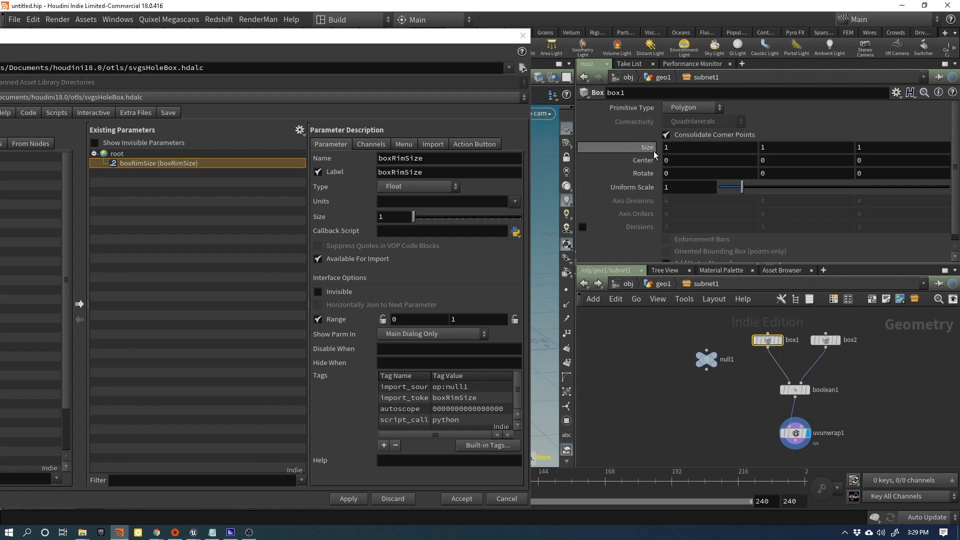
left_click_drag(531, 164, 196, 203)
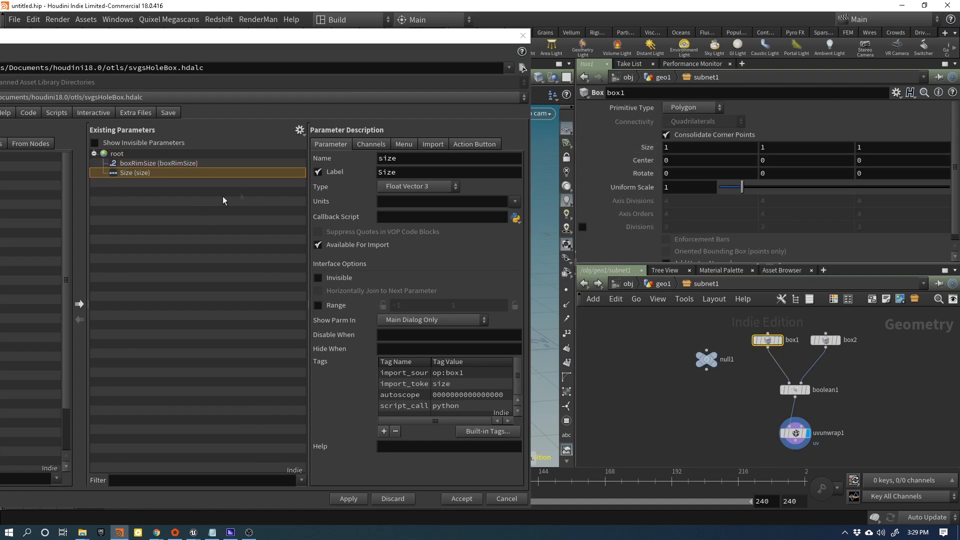
left_click(377, 172)
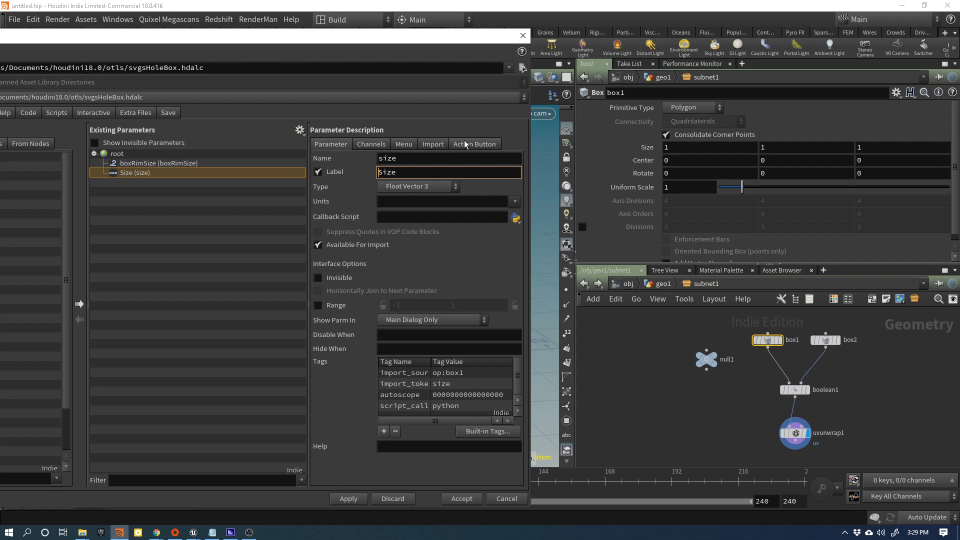
type("Box")
key("Return")
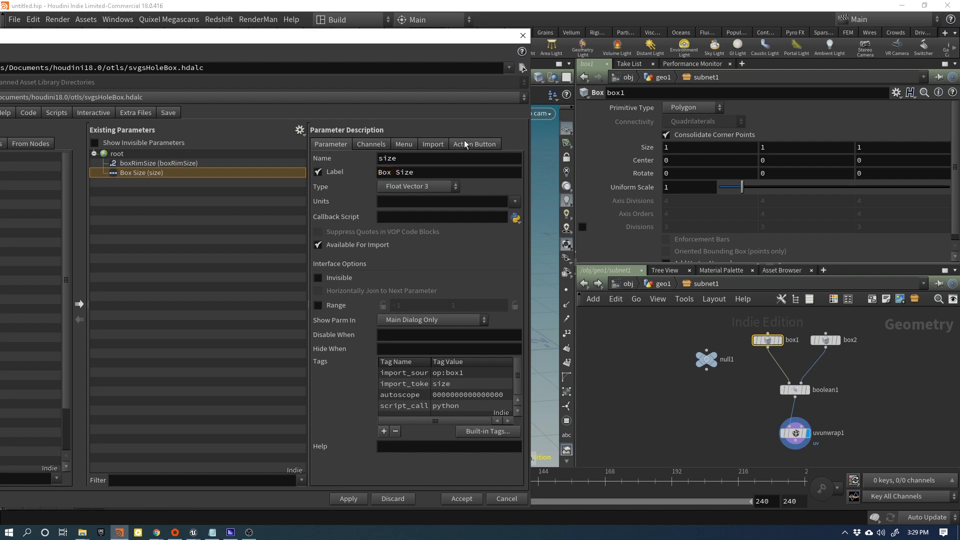
left_click(152, 164)
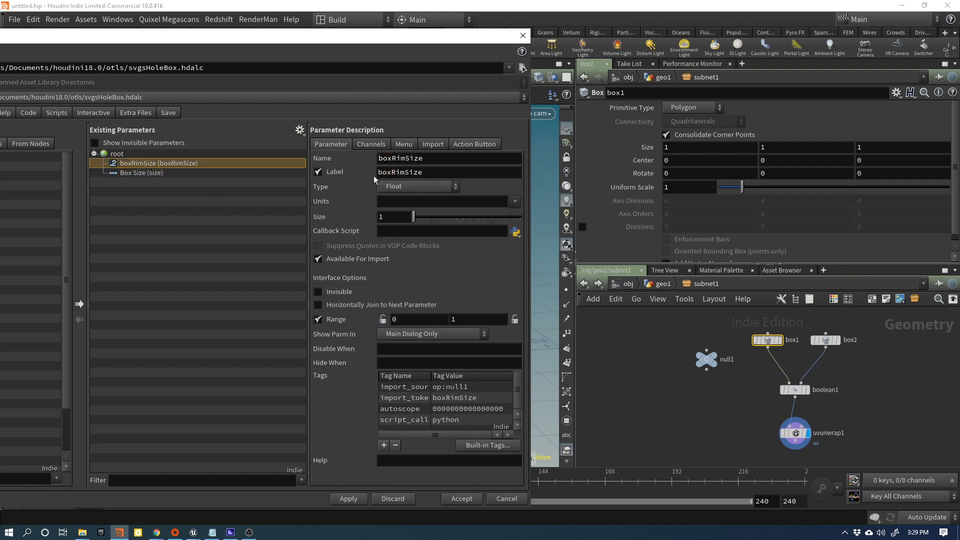
double_click(405, 173)
type("Rim Size")
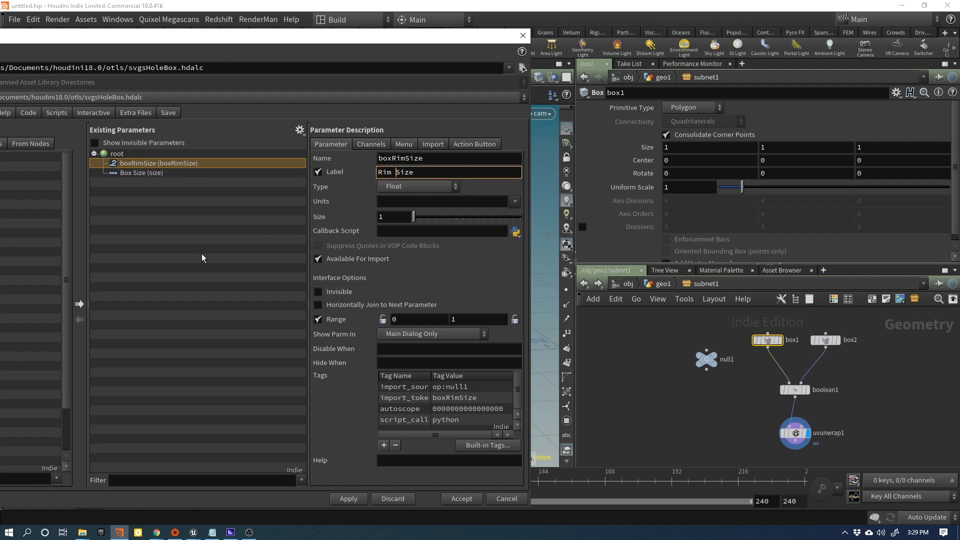
key("Escape")
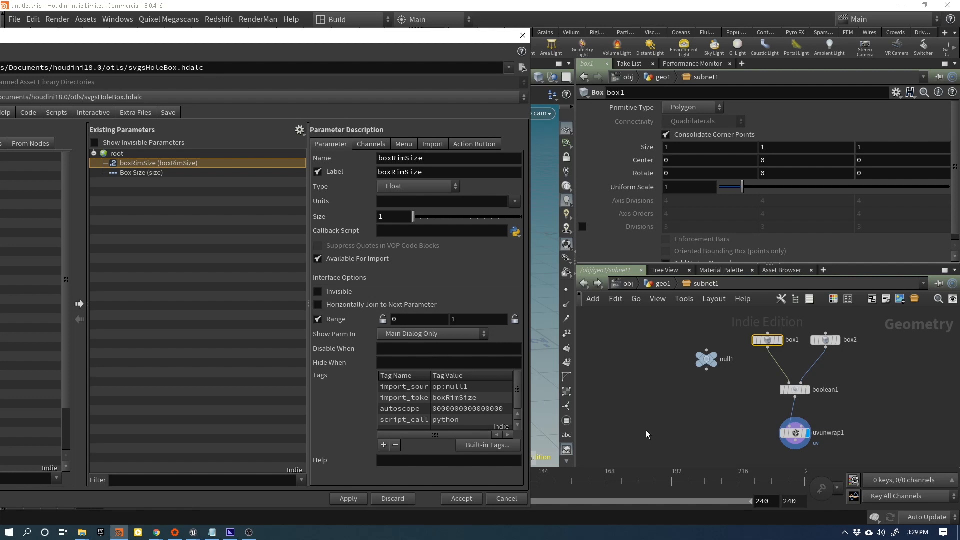
- Apply and accept the operator type changes, and save the svgsHoleBox asset
left_click(348, 498)
left_click(461, 498)
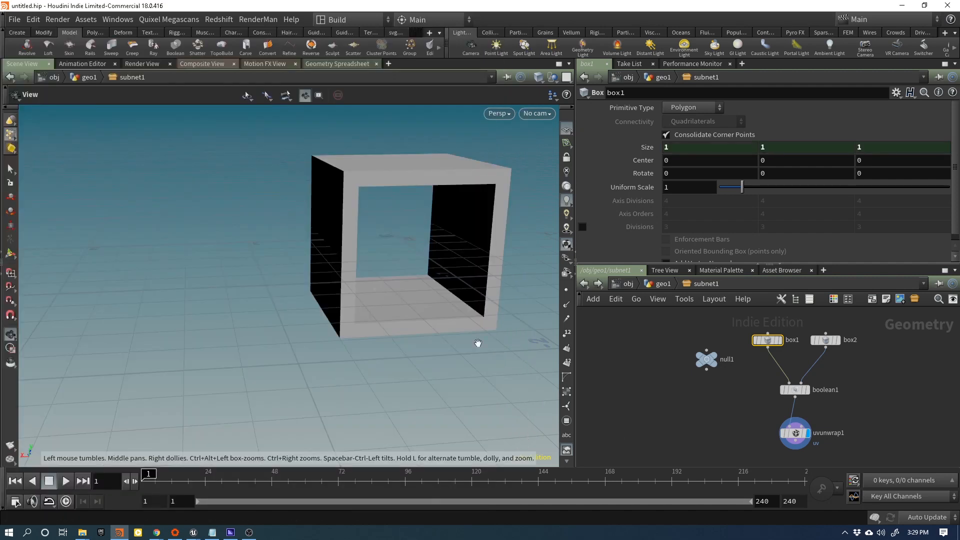
left_click(81, 22)
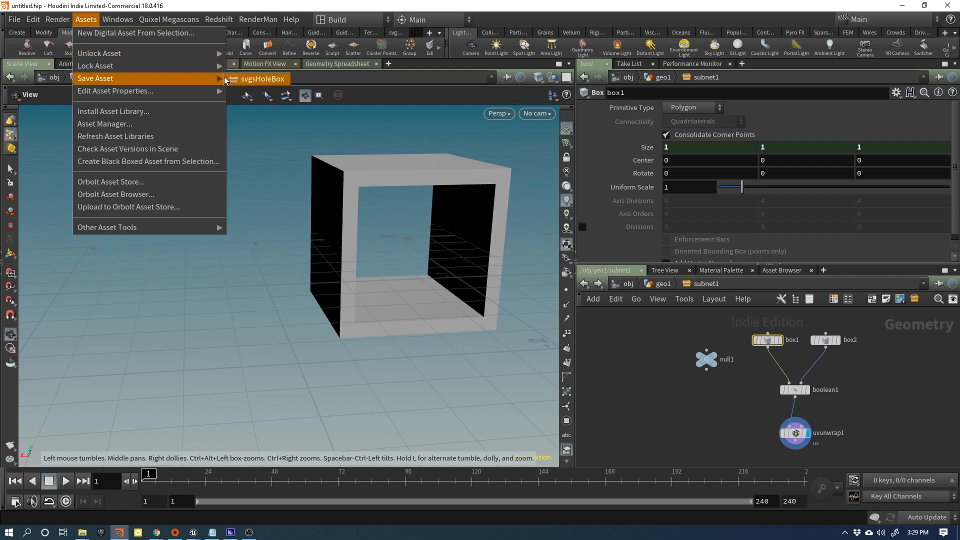
left_click(236, 80)
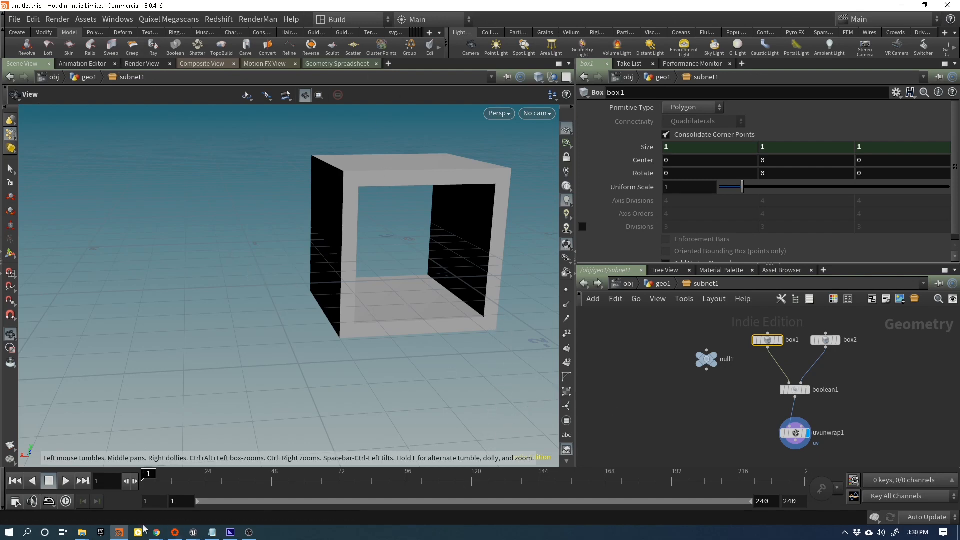
- Switch to the svgsShortStories project in Unreal Editor and open its hda content folder
mouse_move(119, 531)
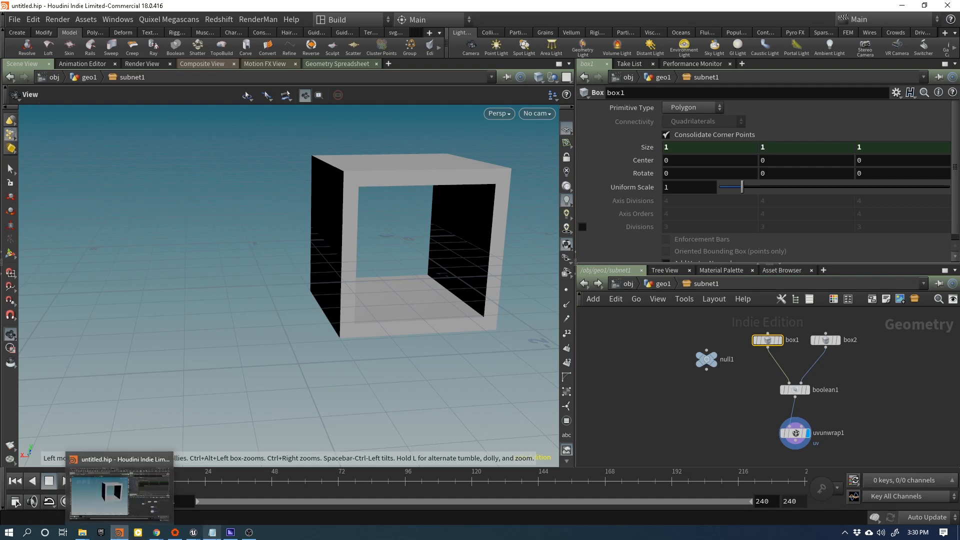
mouse_move(193, 531)
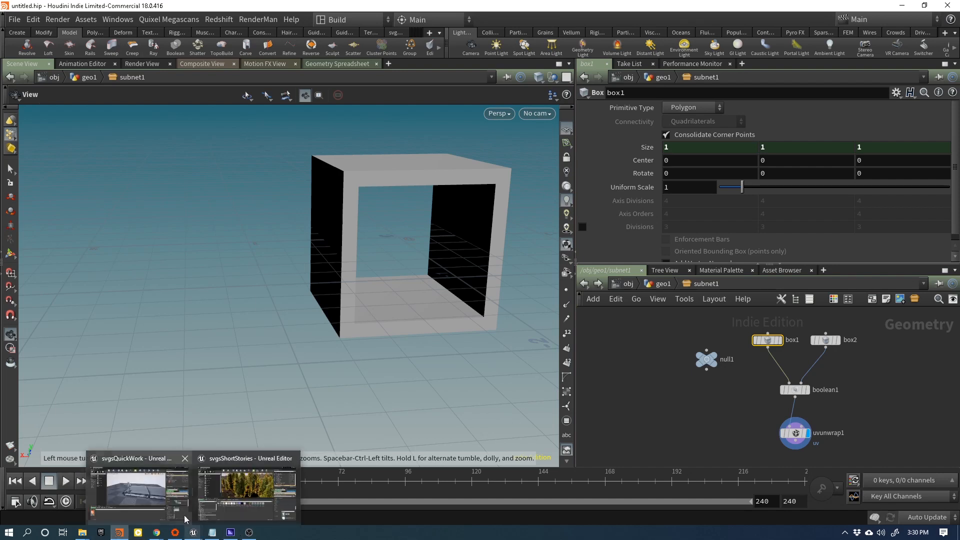
left_click(232, 506)
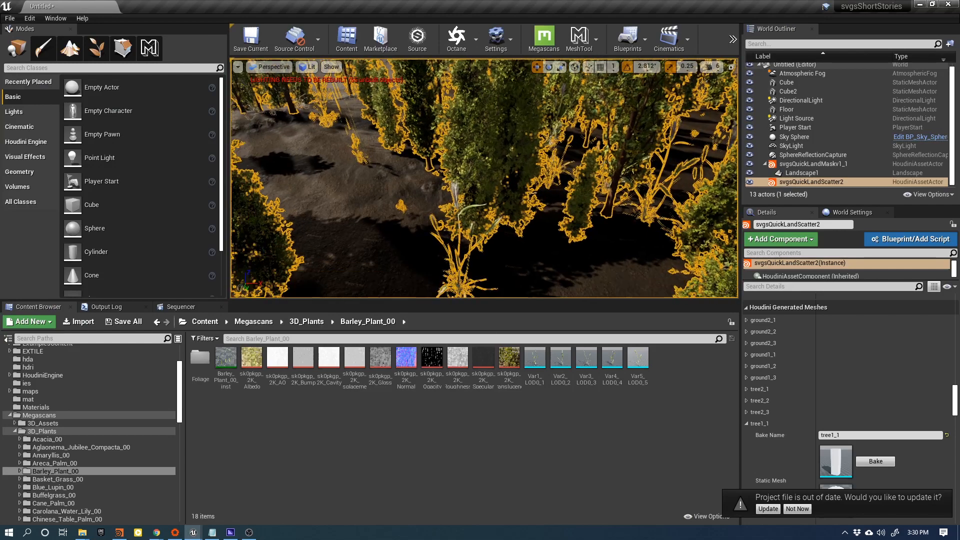
left_click(54, 360)
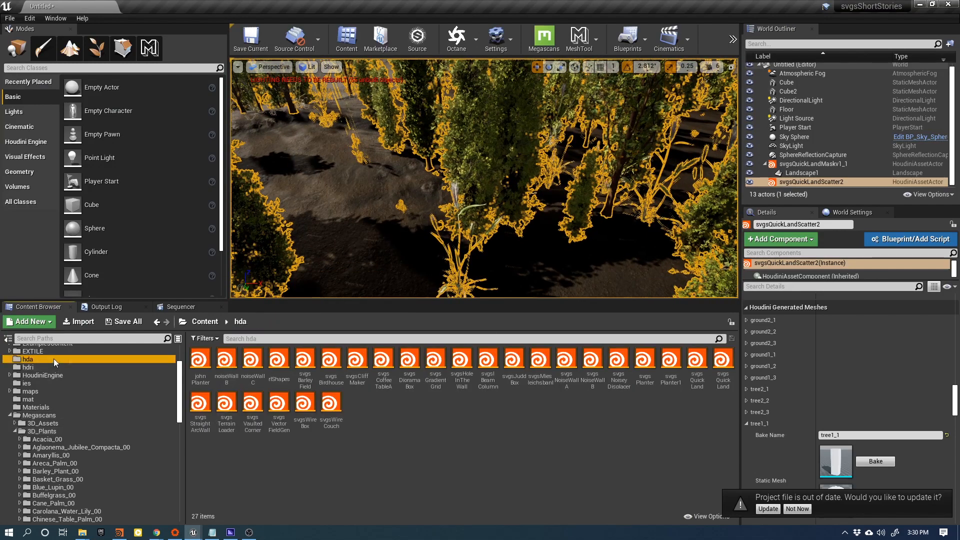
- Import the svgsHoleBox asset file from the houdini18.0 otls folder into the project's hda folder
key("alt+Tab")
key("alt+Tab")
key("alt+Tab")
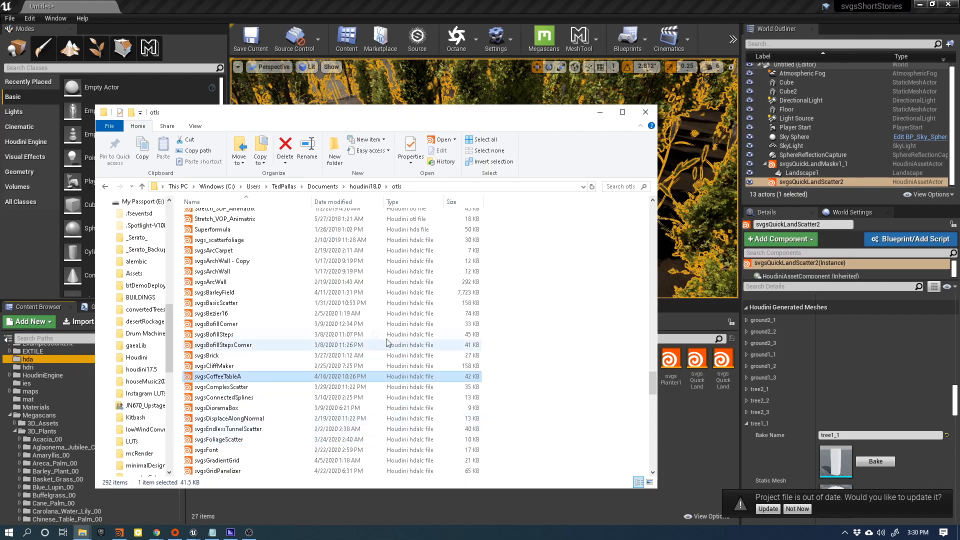
scroll(285, 379, "down", 4)
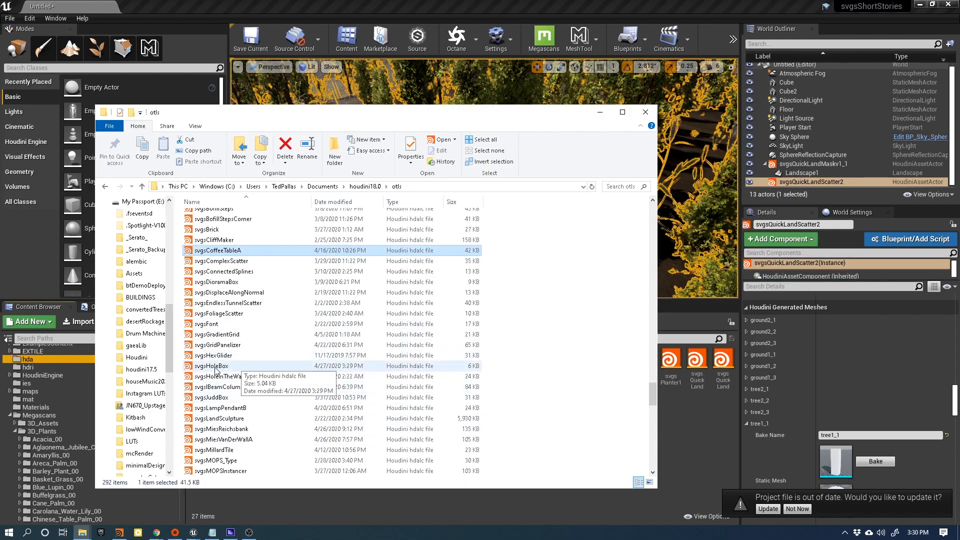
left_click(216, 366)
left_click_drag(206, 369, 693, 441)
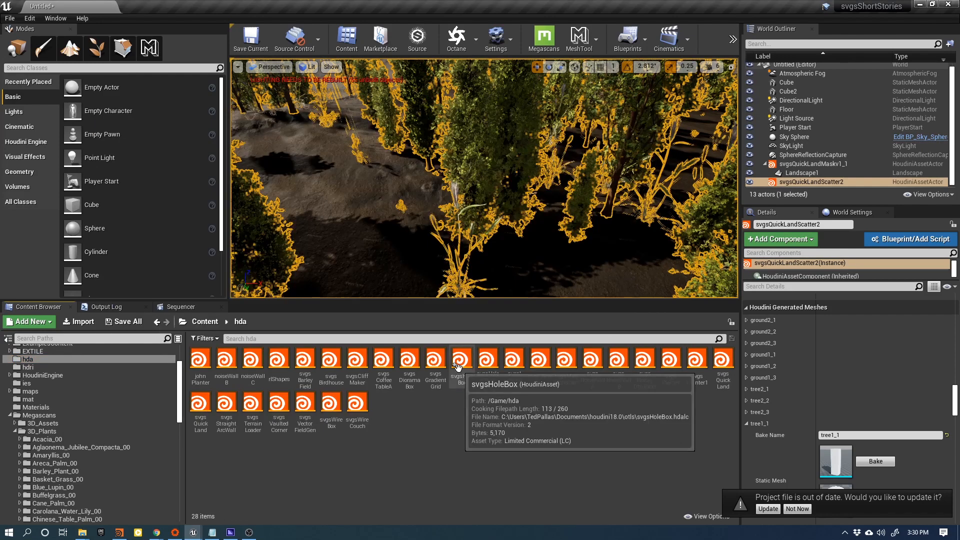
- Place the svgsHoleBox asset on the ground in the level and frame it in the viewport
left_click_drag(461, 358, 341, 188)
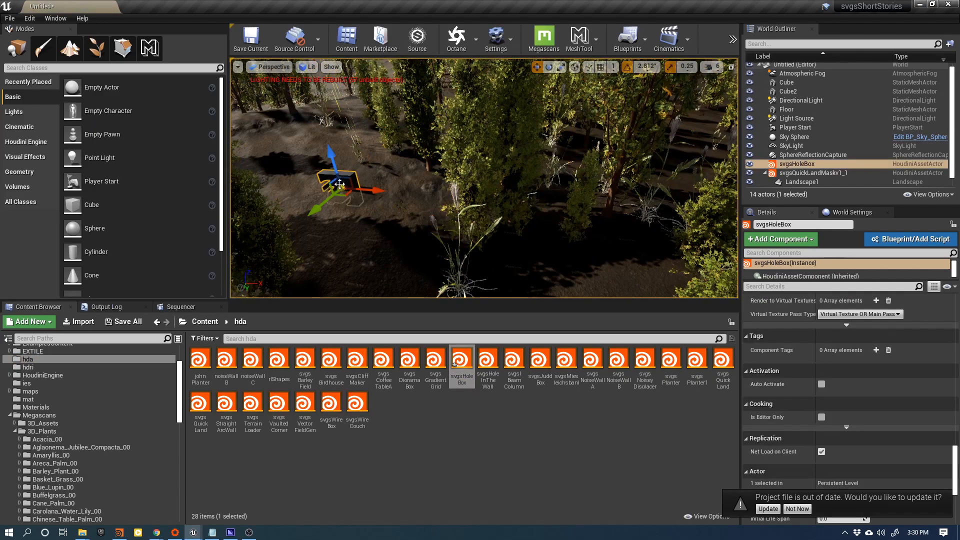
key("f")
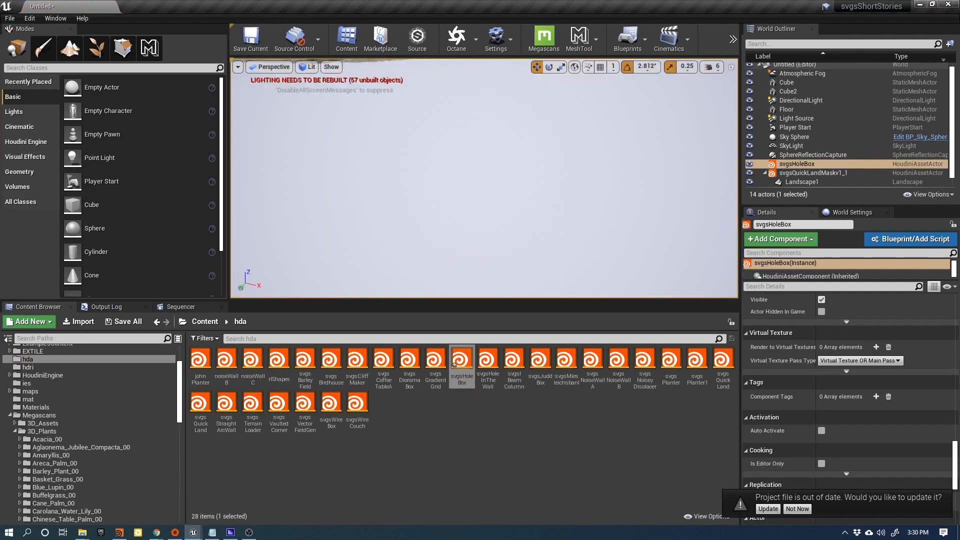
scroll(484, 178, "down", 5)
right_click_drag(484, 179, 440, 142)
key("w")
key("f")
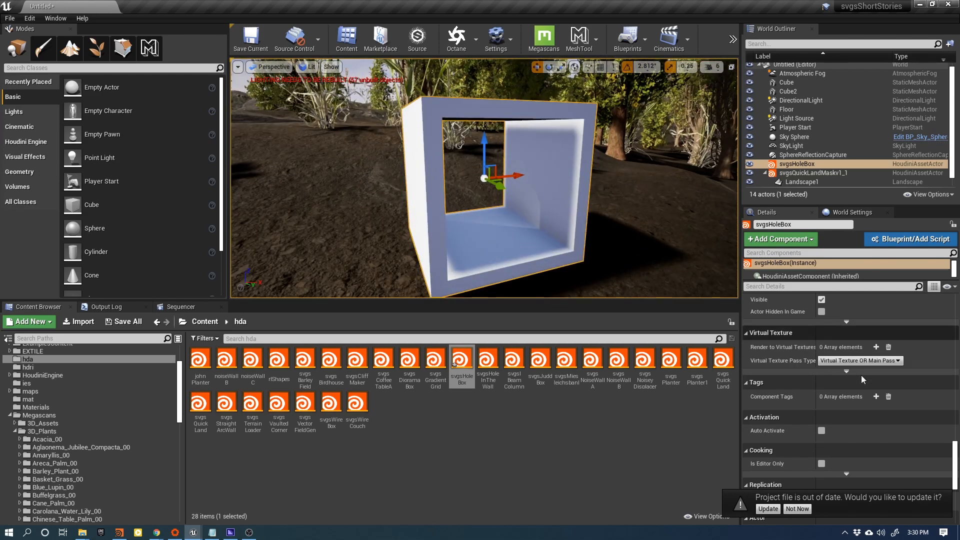
- Apply the Marble_Floor_2x2_M_00 material from the Megascans Surfaces folder to the placed svgsHoleBox
scroll(809, 430, "up", 5)
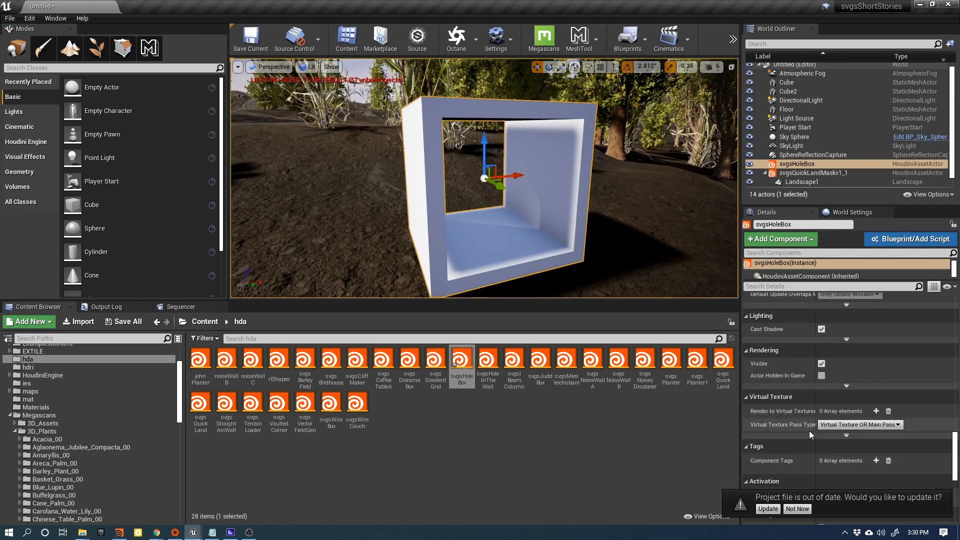
left_click(39, 415)
left_click(302, 364)
double_click(306, 367)
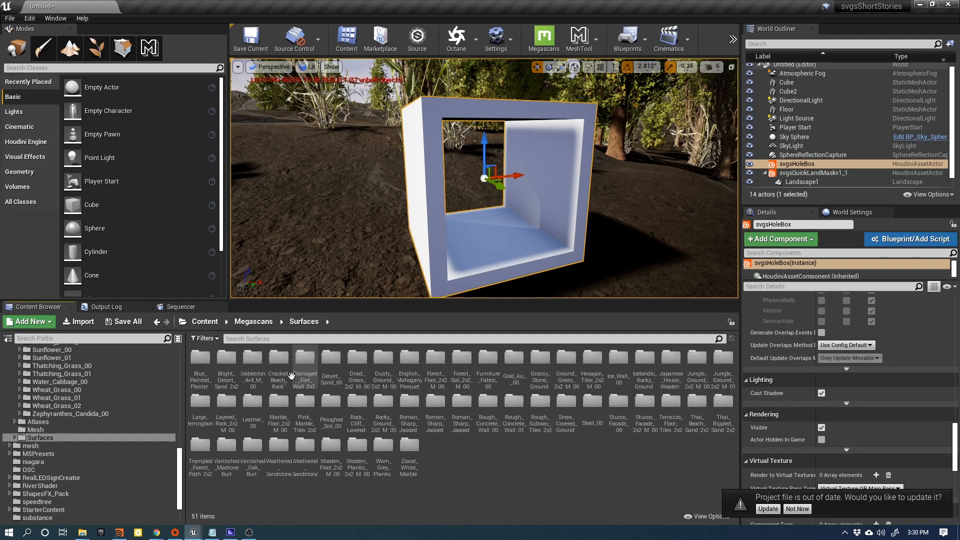
double_click(272, 405)
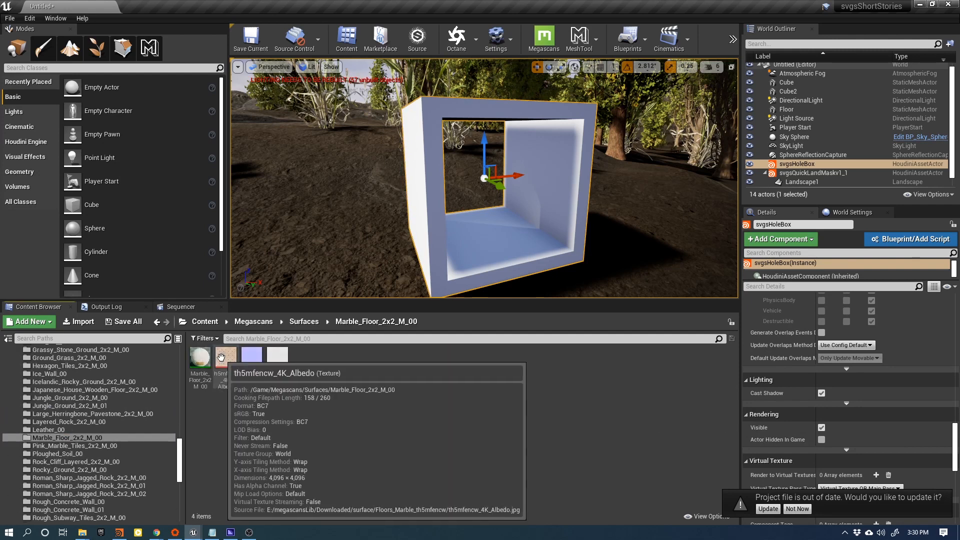
left_click_drag(200, 361, 487, 233)
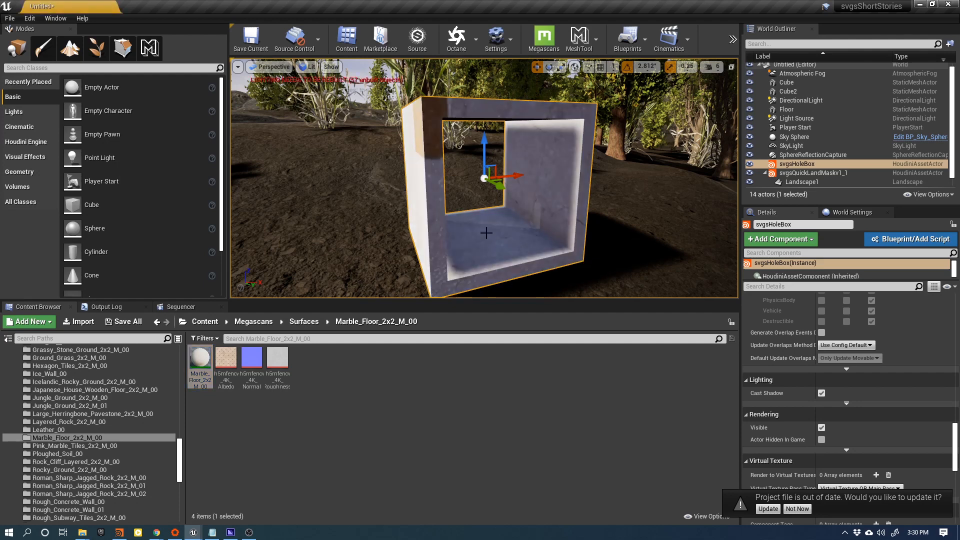
- Apply the first material in the Damaged_Fort_Wall_2x2_M_00 surface folder to the svgsHoleBox
left_click(303, 321)
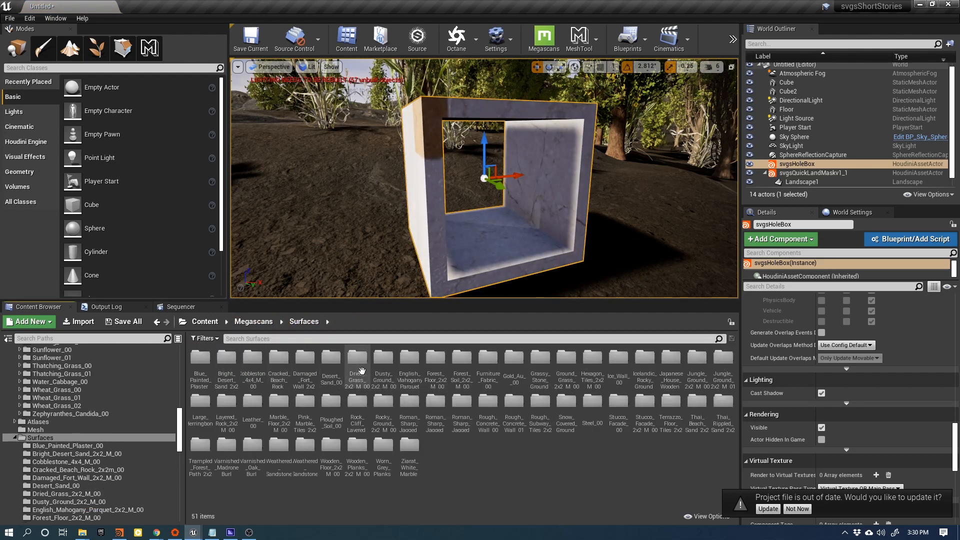
double_click(299, 374)
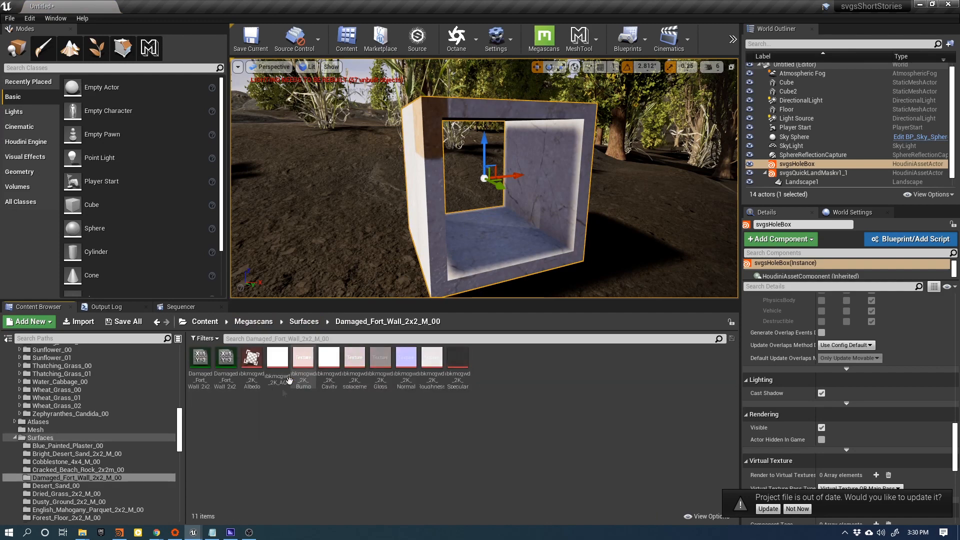
left_click_drag(201, 360, 473, 247)
- Lower the viewport camera speed to 2 and move in to view the hollow box from above its front
right_click_drag(472, 248, 380, 224)
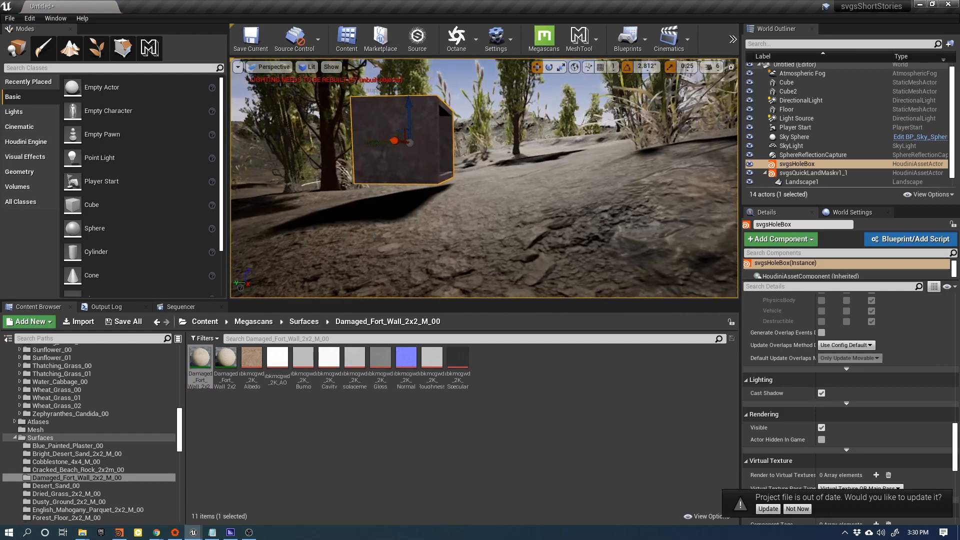
left_click(710, 66)
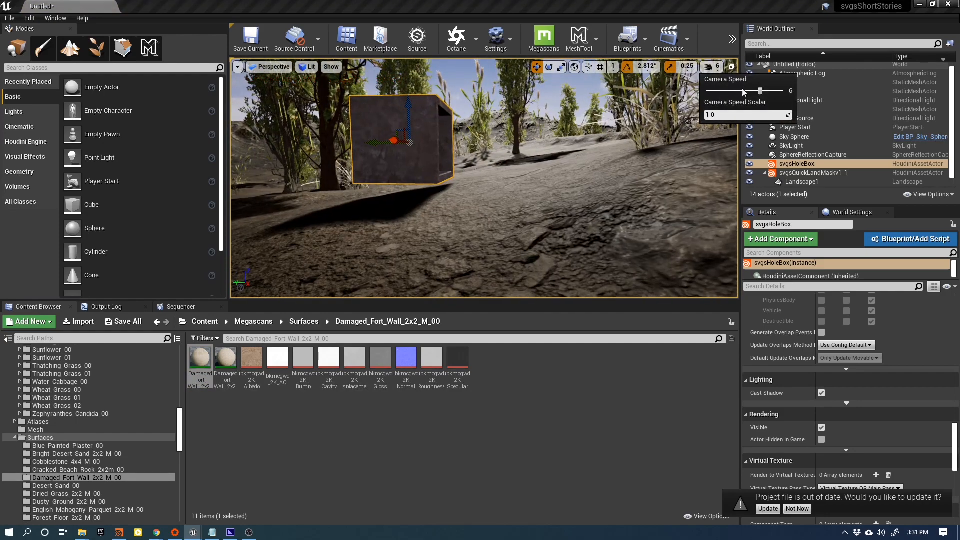
right_click_drag(385, 148, 413, 148)
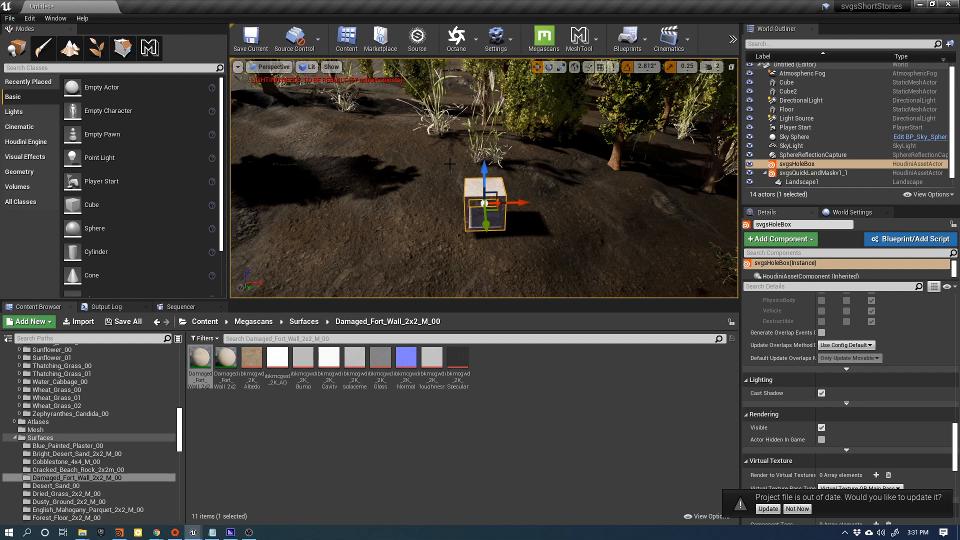
right_click_drag(475, 168, 450, 204)
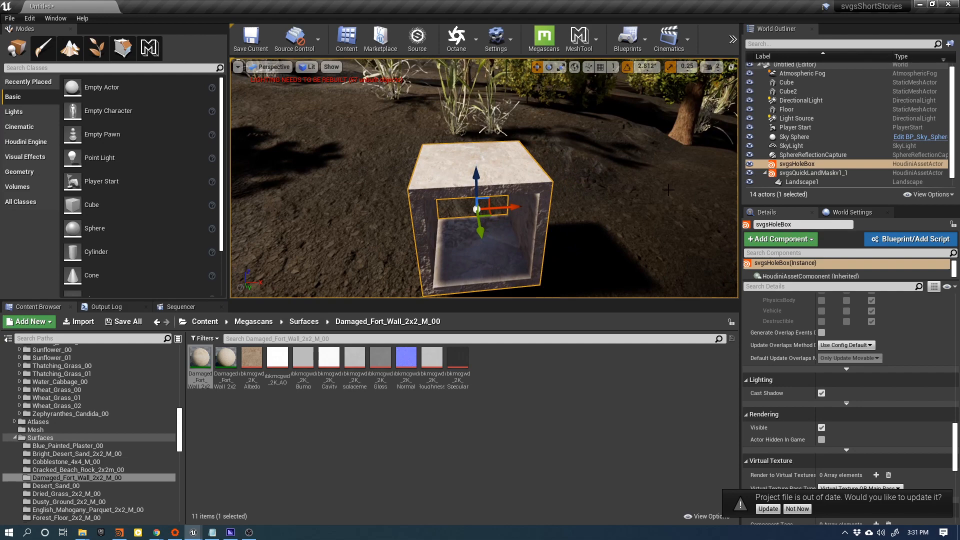
- Increase the svgsHoleBox's boxRimSize Houdini parameter to about 0.315
scroll(808, 325, "up", 5)
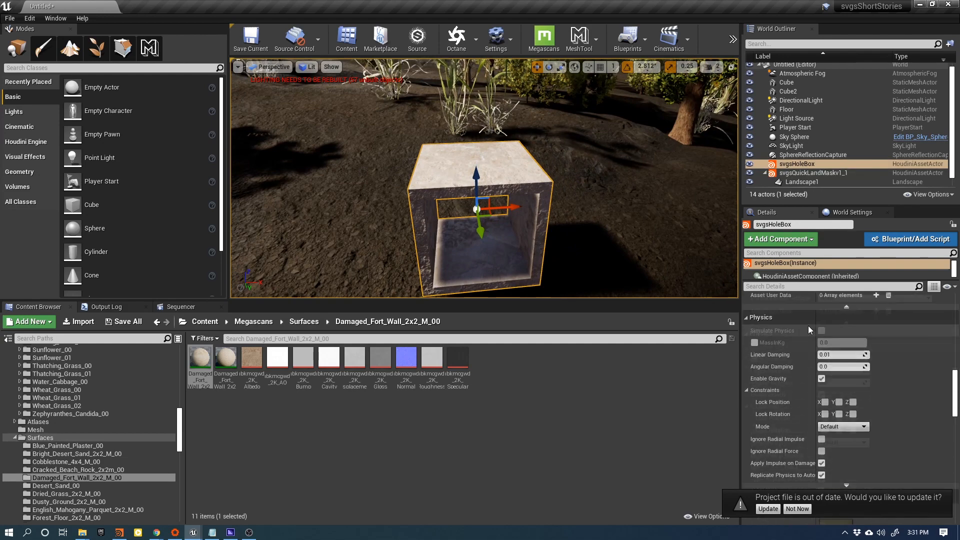
scroll(807, 325, "up", 5)
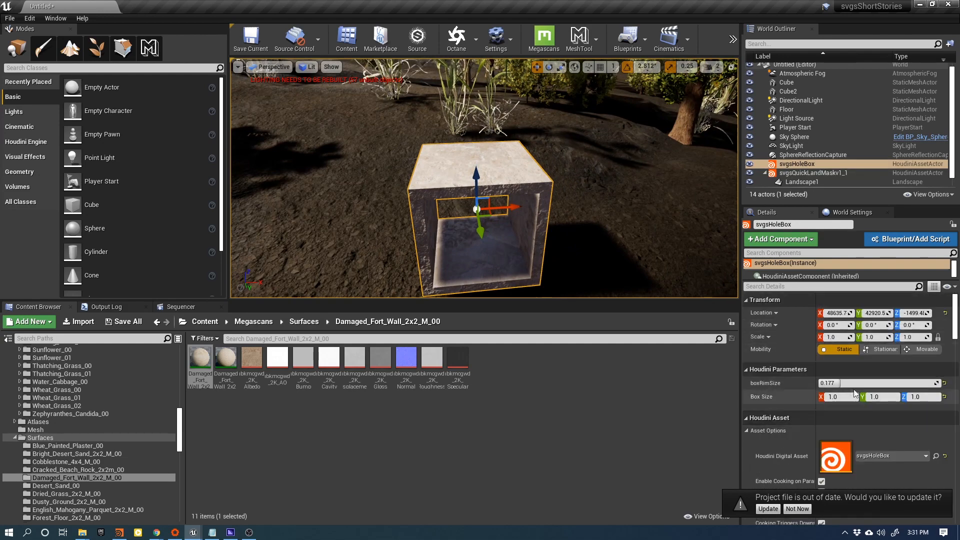
mouse_move(845, 384)
left_mouse_down()
mouse_move(876, 383)
mouse_move(856, 383)
left_mouse_up()
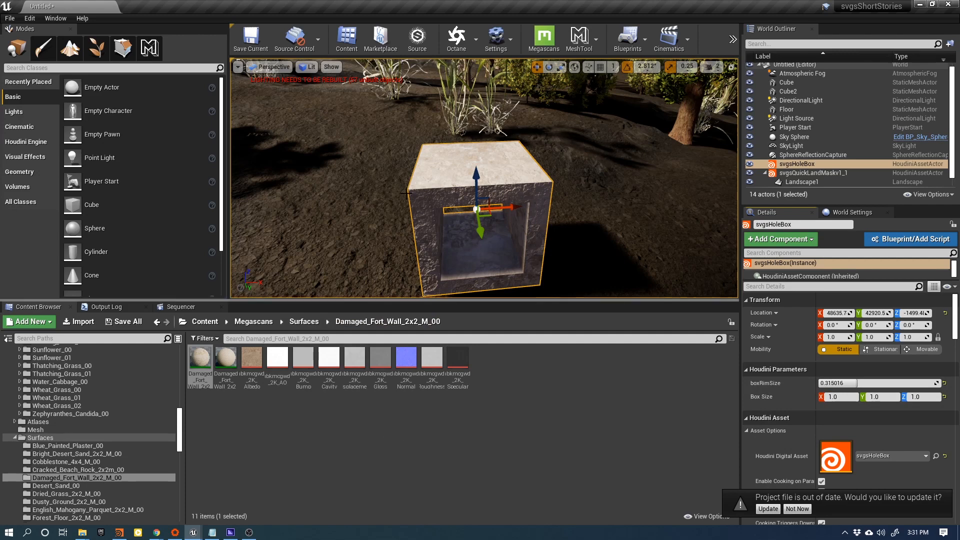
scroll(858, 410, "down", 10)
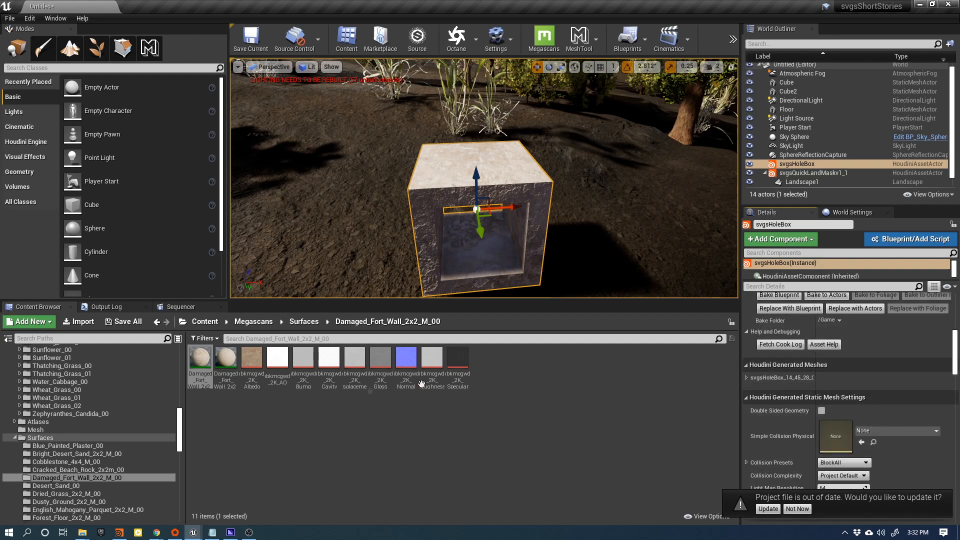
- Switch to the Houdini Engine for Unreal documentation in Chrome and read the Outputs page on static meshes, instanced static meshes and landscapes
mouse_move(157, 532)
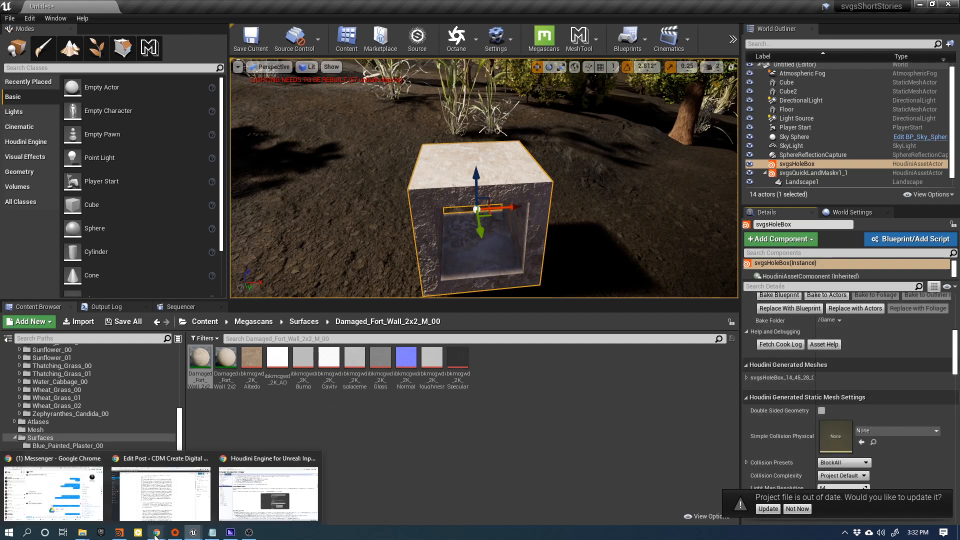
left_click(232, 493)
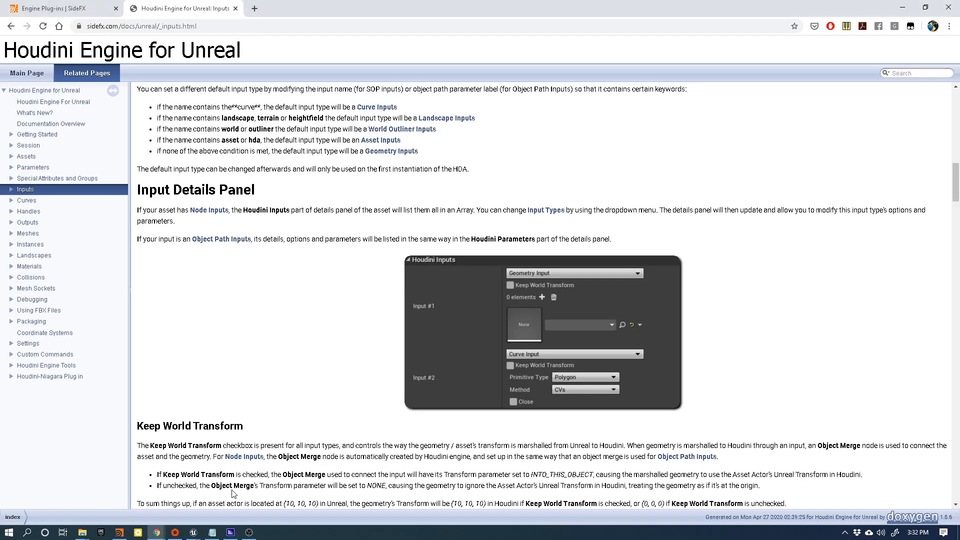
left_click(28, 223)
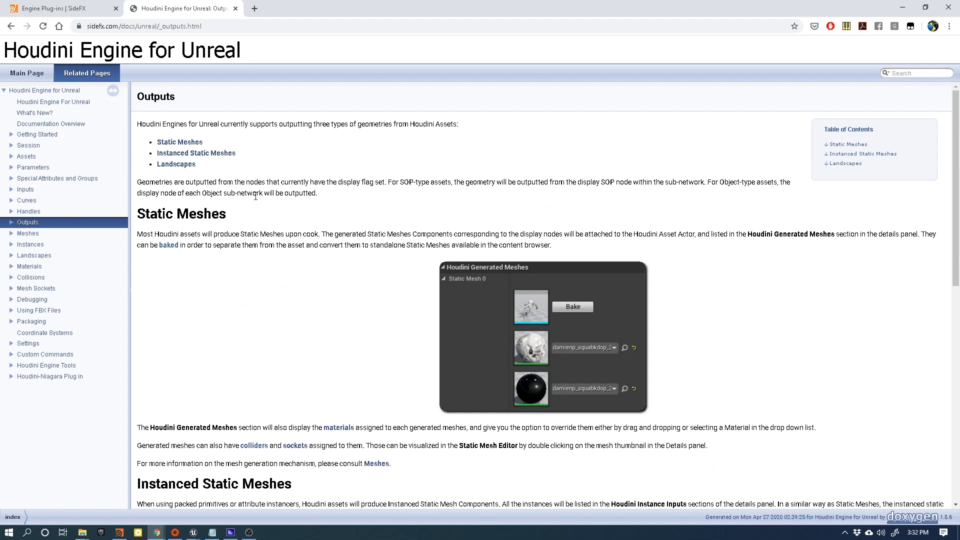
scroll(246, 204, "down", 5)
scroll(404, 196, "up", 5)
scroll(457, 224, "down", 6)
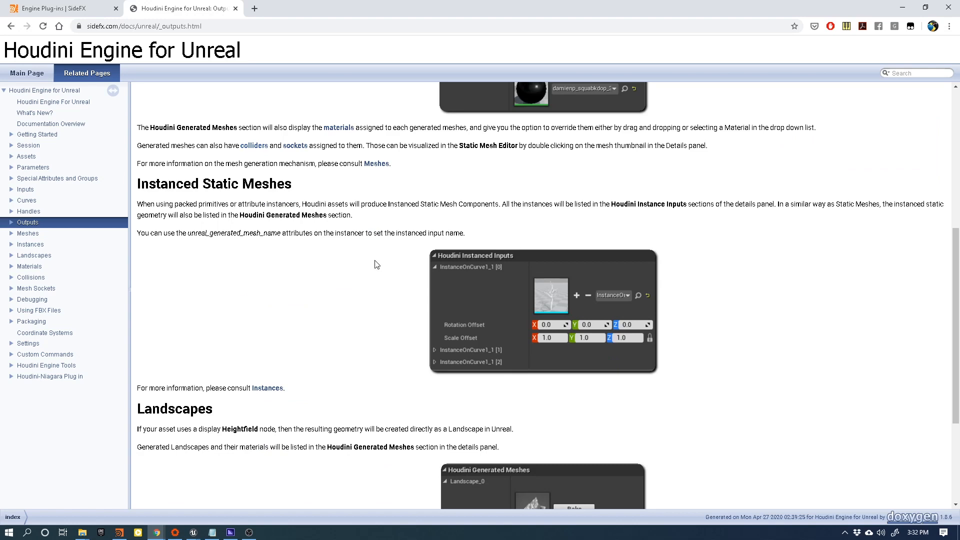
scroll(531, 307, "down", 3)
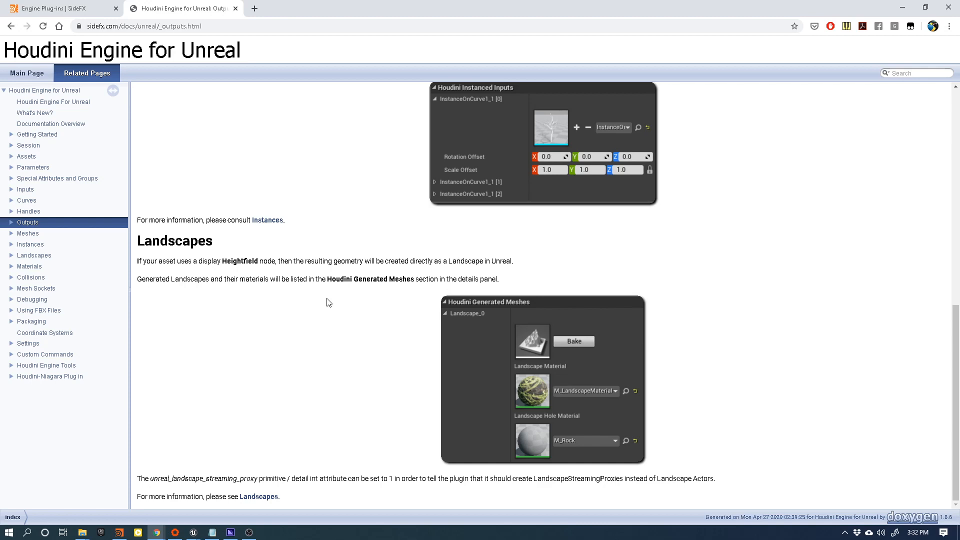
scroll(306, 253, "up", 9)
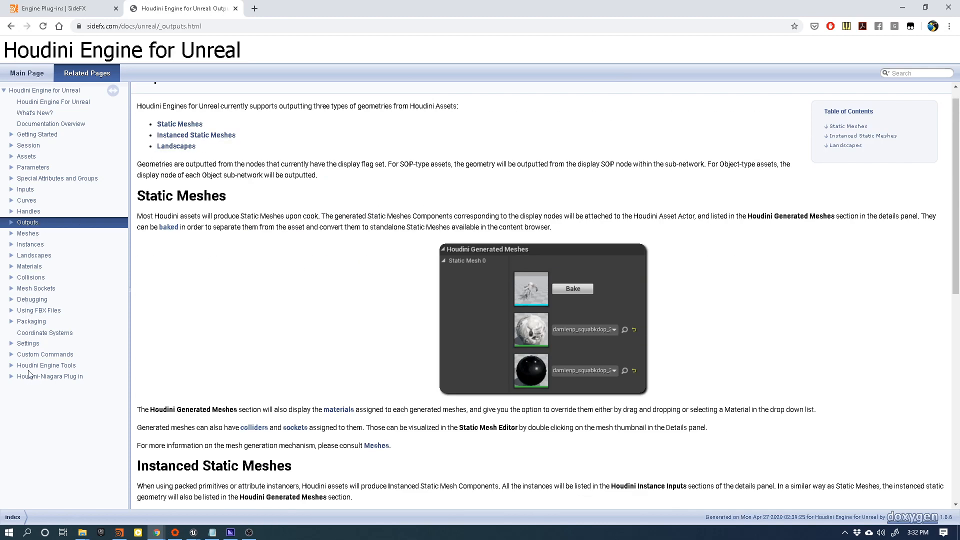
scroll(356, 306, "down", 6)
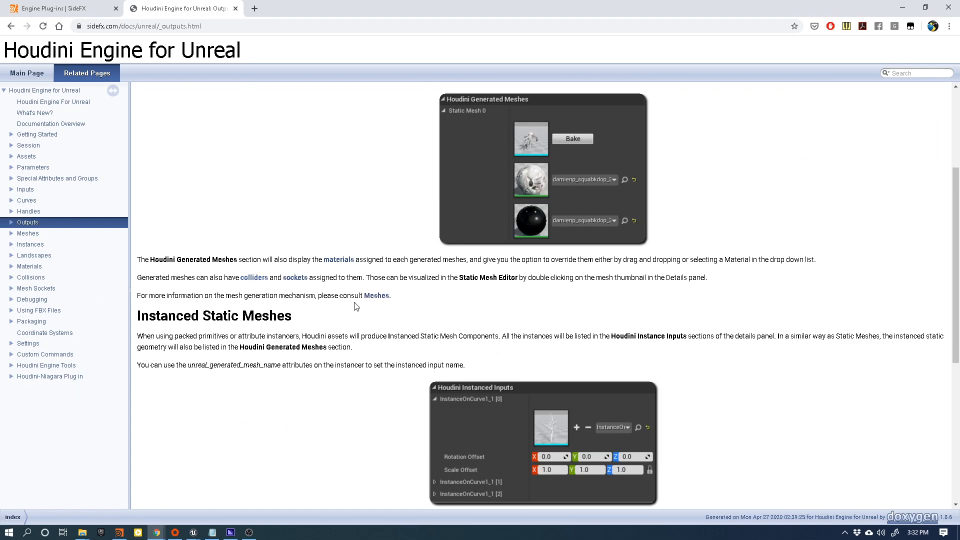
scroll(355, 307, "down", 3)
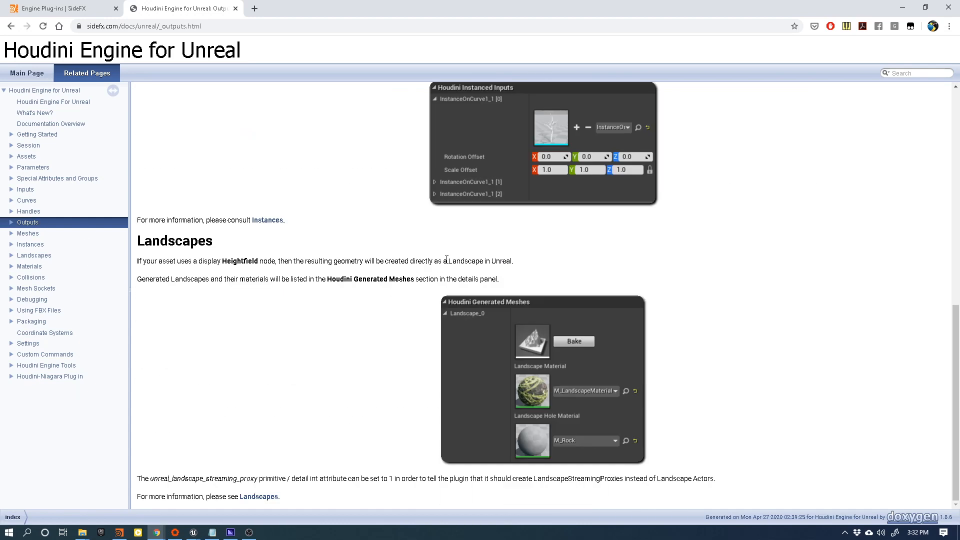
scroll(329, 385, "up", 8)
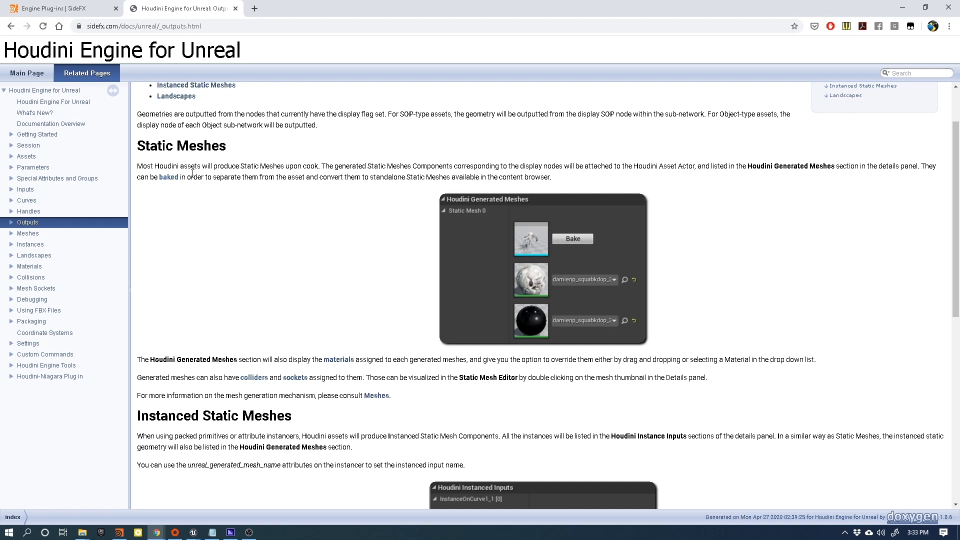
- Switch back to the box network in Houdini
left_click(119, 532)
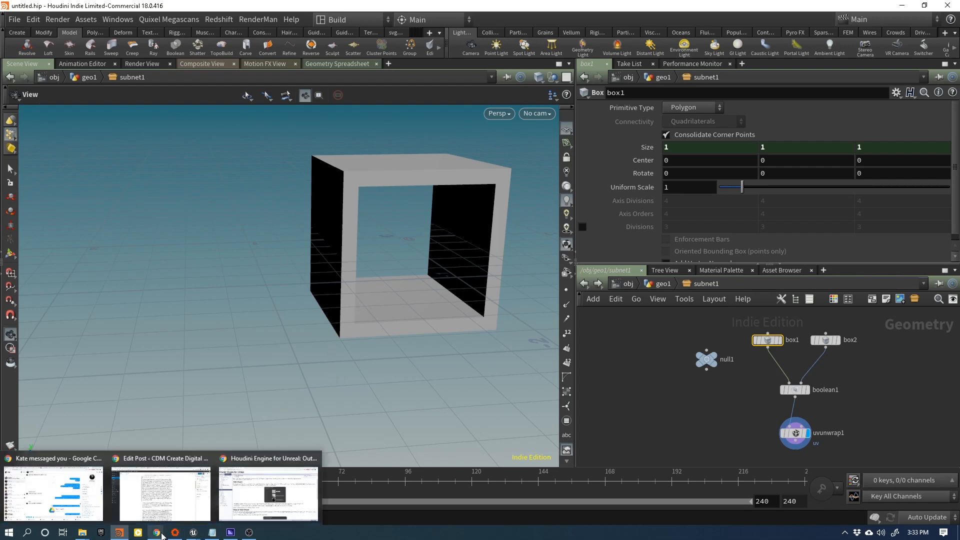
mouse_move(236, 533)
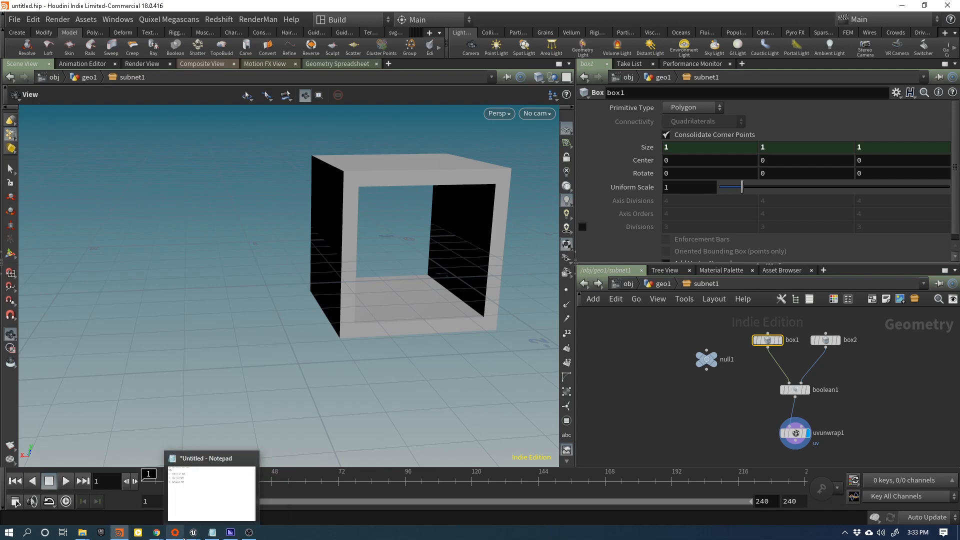
- Switch to the svgsShortStories project in Unreal Editor and select the svgsQuickLandMaskv1_1 landscape asset
mouse_move(194, 533)
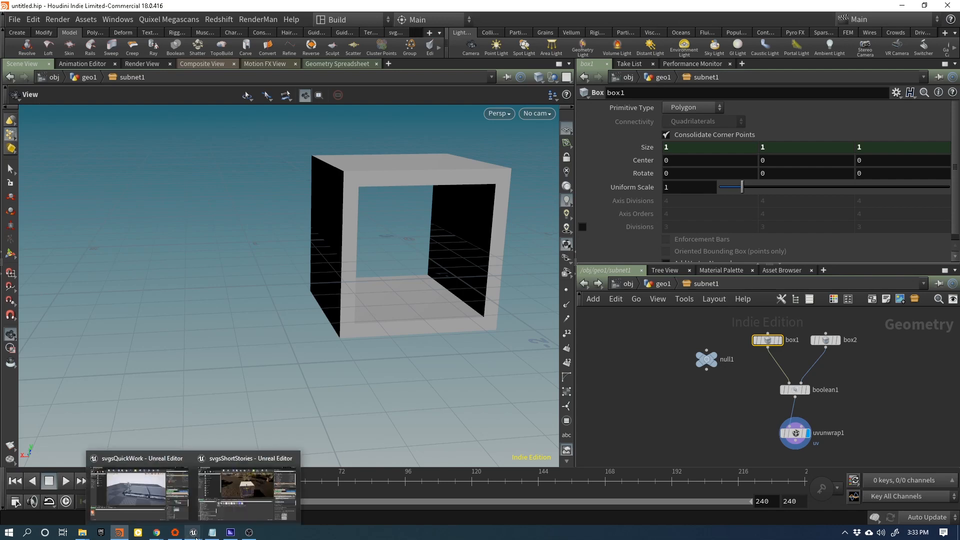
left_click(220, 501)
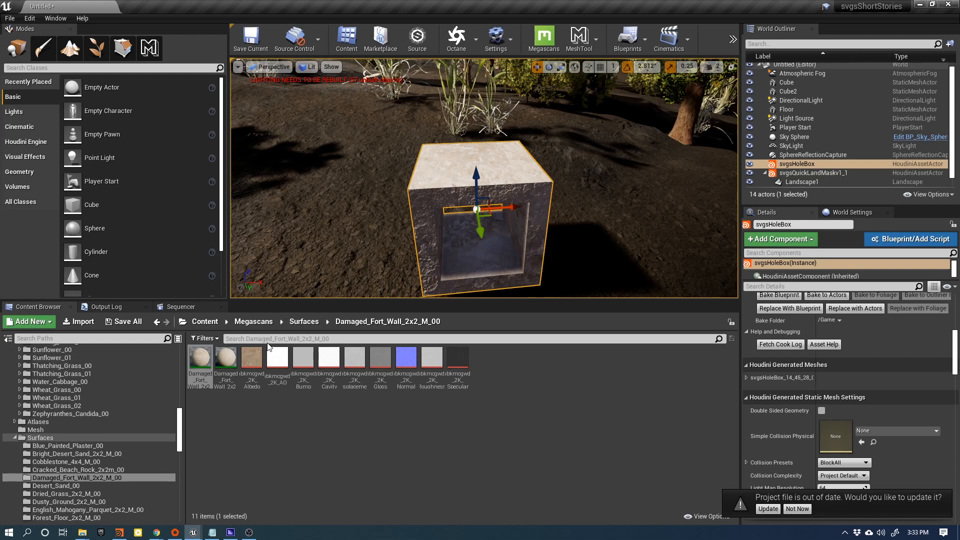
right_click_drag(350, 226, 412, 230)
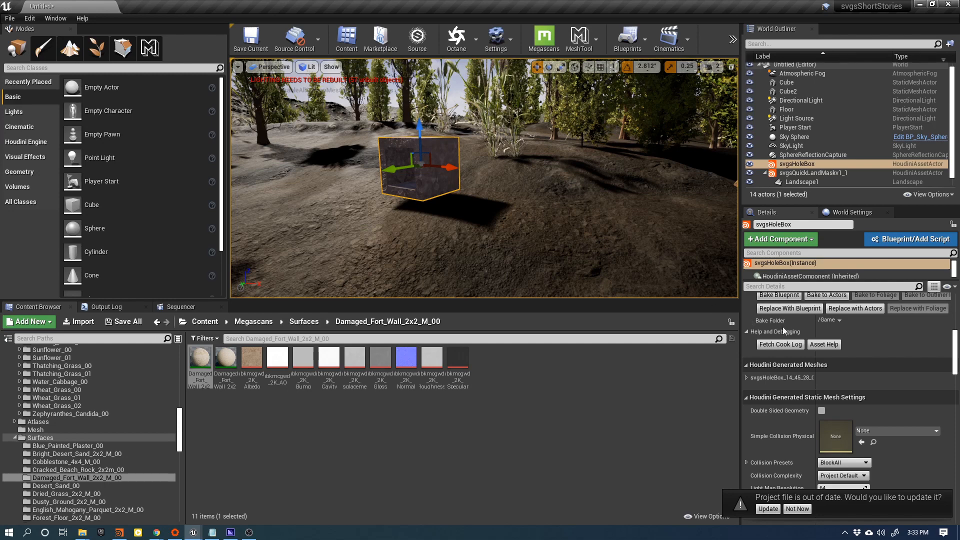
scroll(782, 326, "up", 4)
scroll(830, 176, "down", 1)
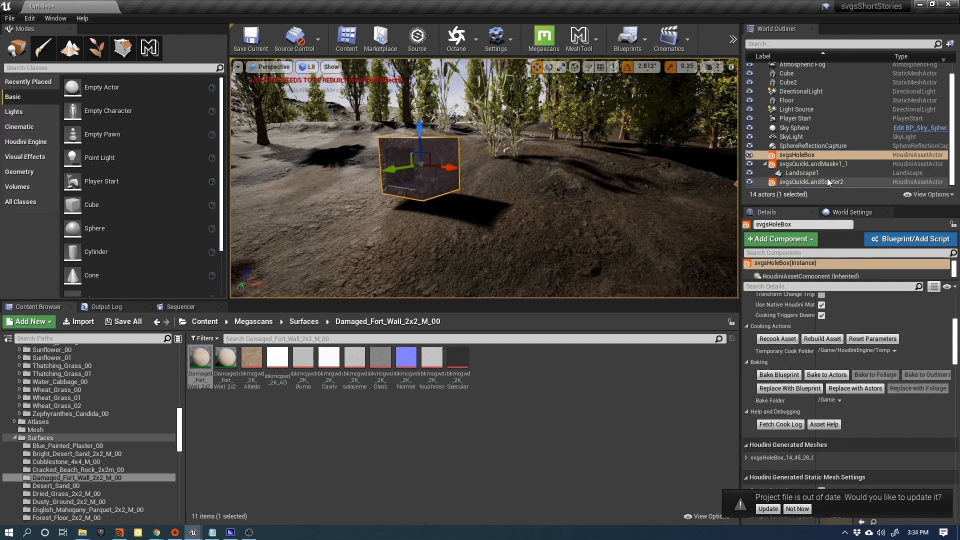
left_click(826, 165)
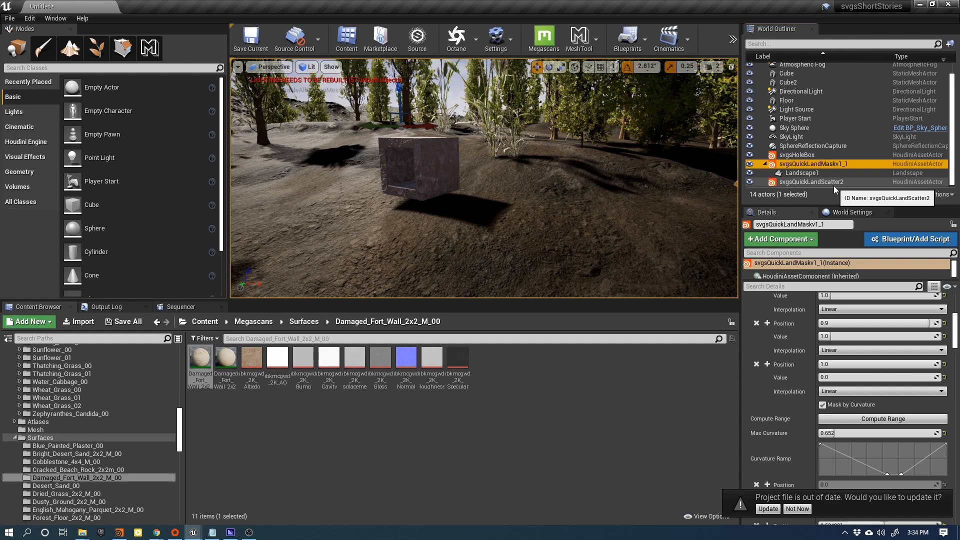
- Fly through the level to examine the landscape and the trees and grasses scattered around the hollow box
mouse_move(538, 133)
right_mouse_down()
mouse_move(575, 134)
mouse_move(530, 125)
right_mouse_up()
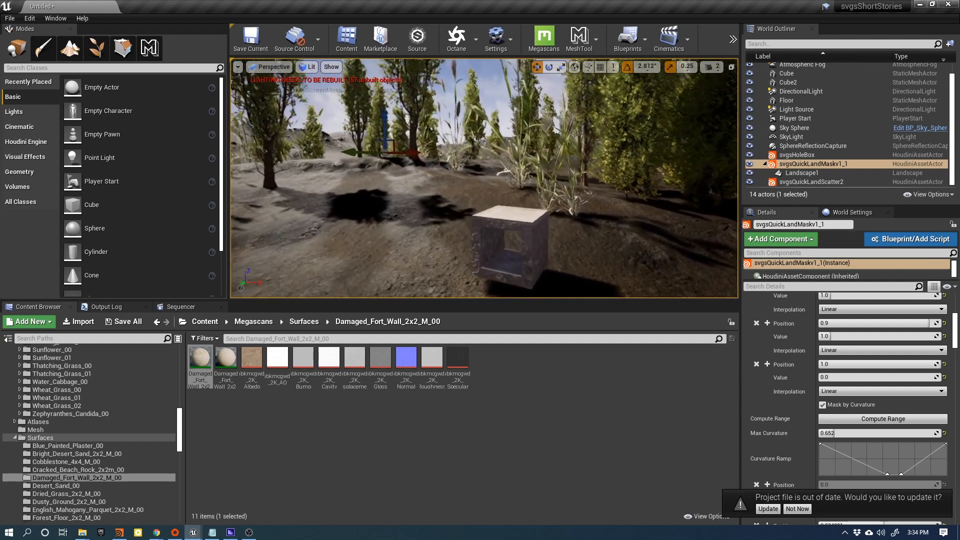
right_click_drag(530, 125, 555, 126)
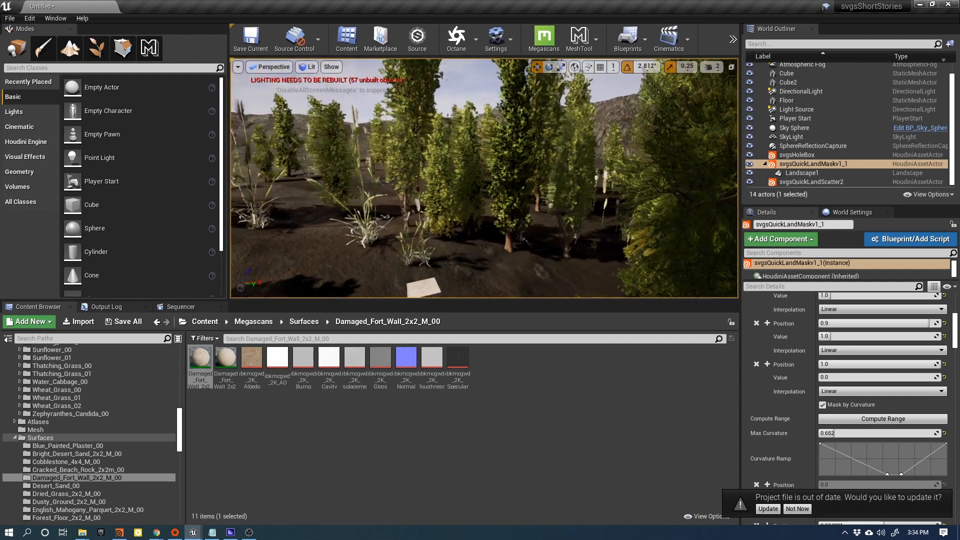
right_click_drag(484, 178, 470, 178)
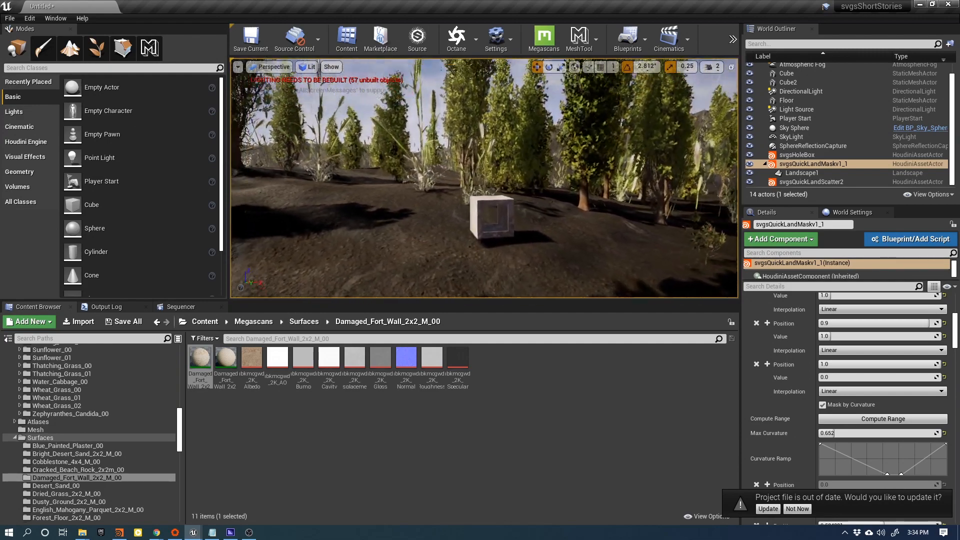
right_click_drag(484, 178, 484, 178)
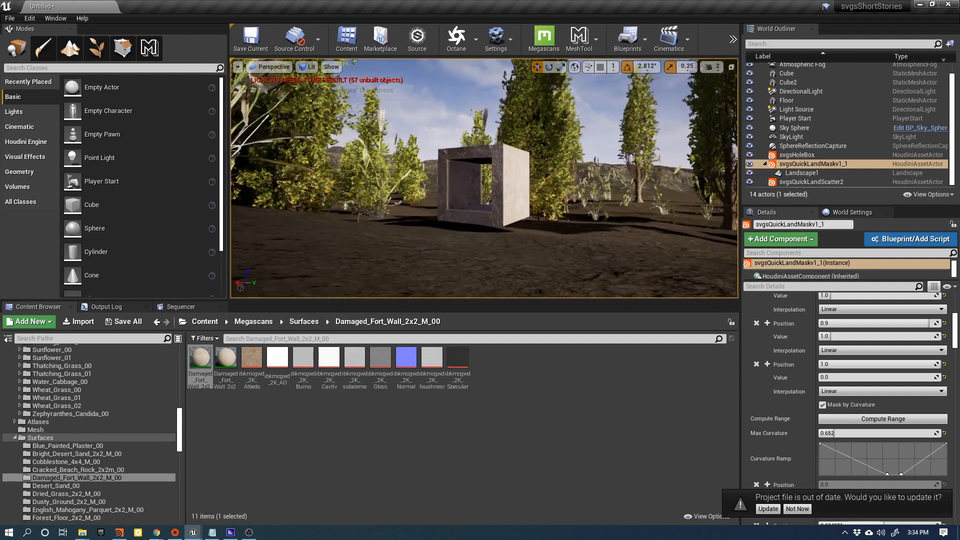
key("w")
right_click_drag(483, 178, 517, 178)
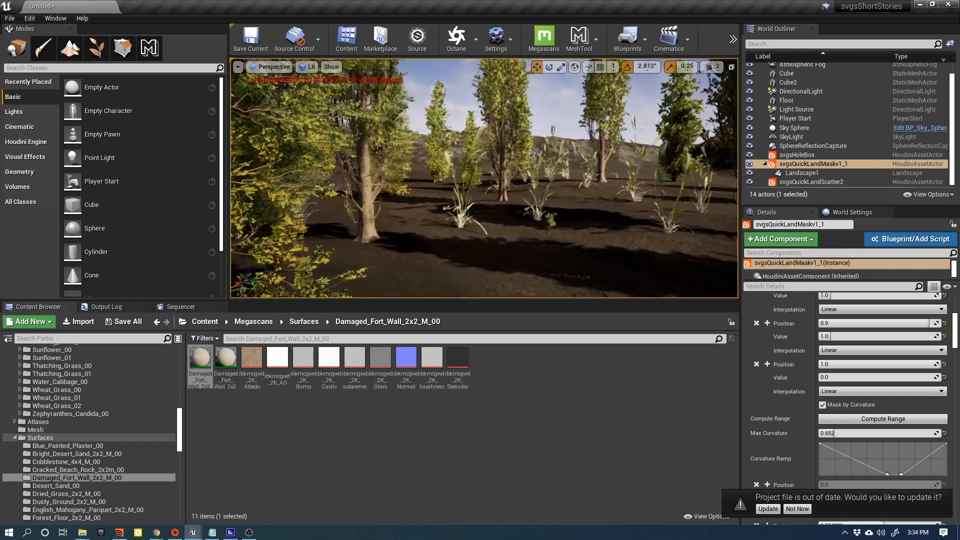
right_click_drag(516, 178, 519, 178)
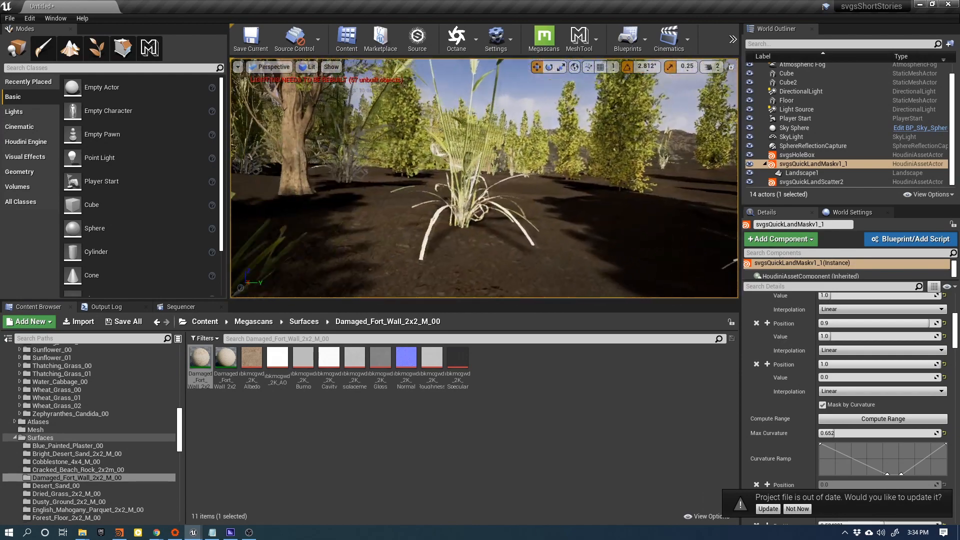
right_click_drag(518, 179, 520, 178)
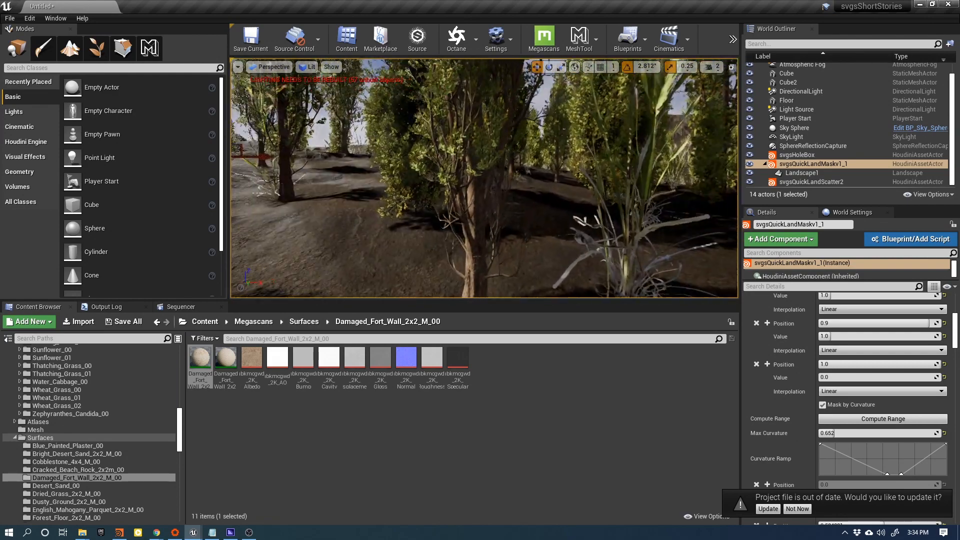
right_click_drag(520, 178, 520, 179)
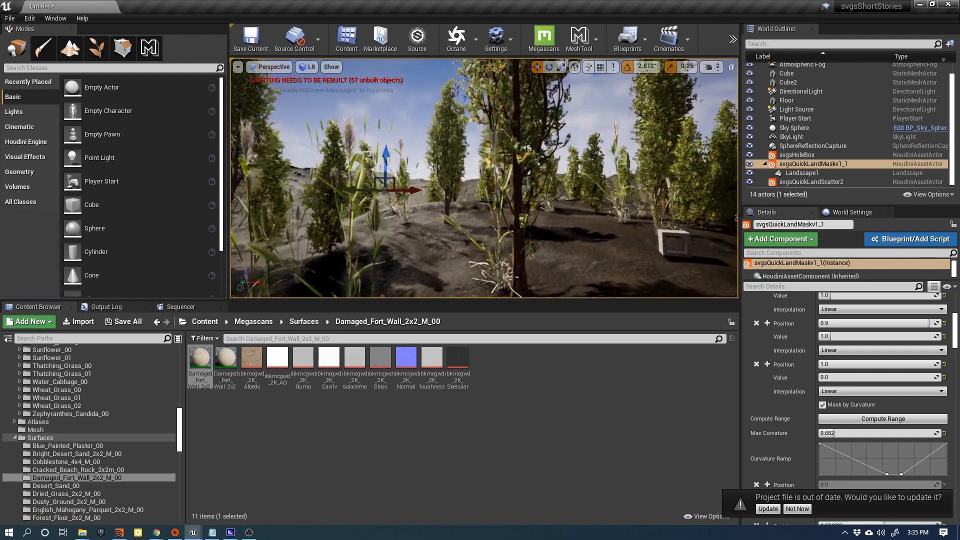
right_click_drag(484, 178, 484, 178)
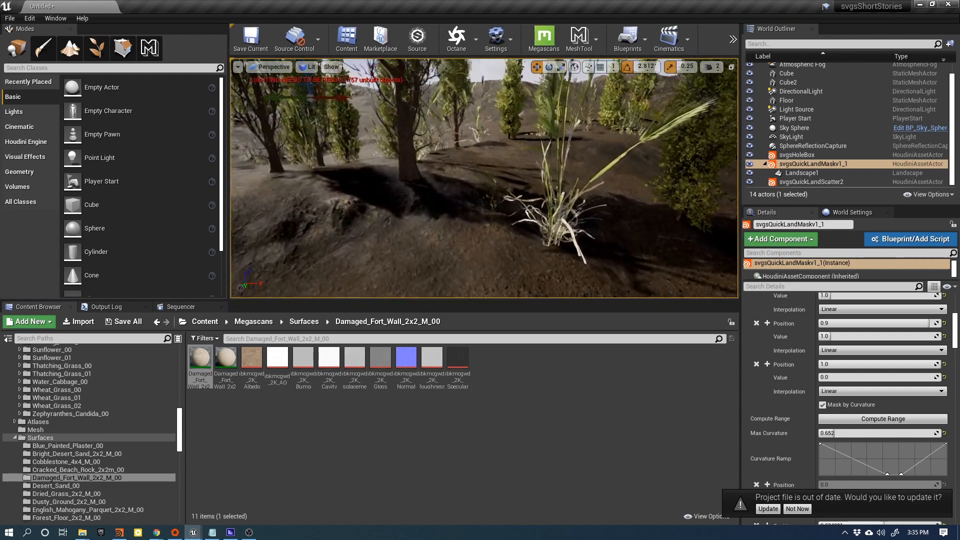
key("w")
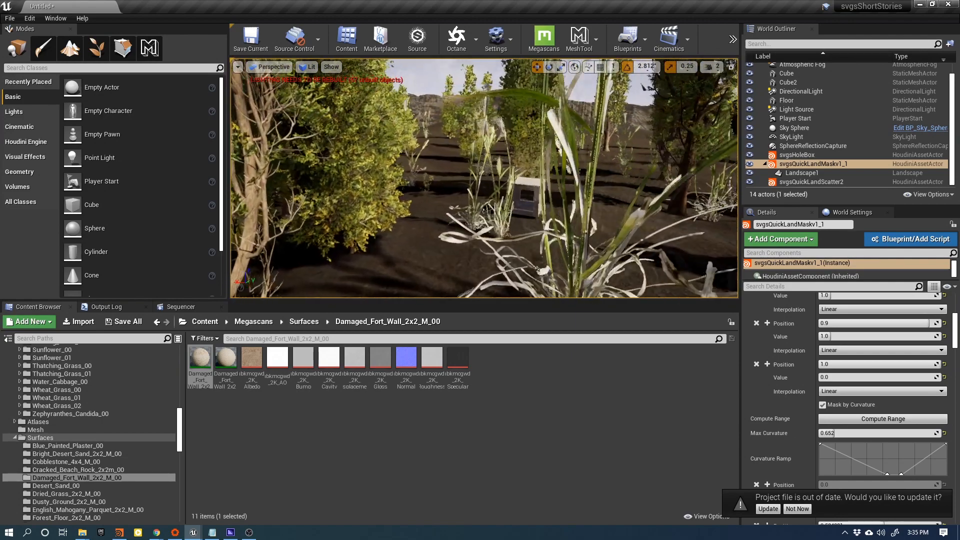
right_click_drag(538, 269, 555, 269)
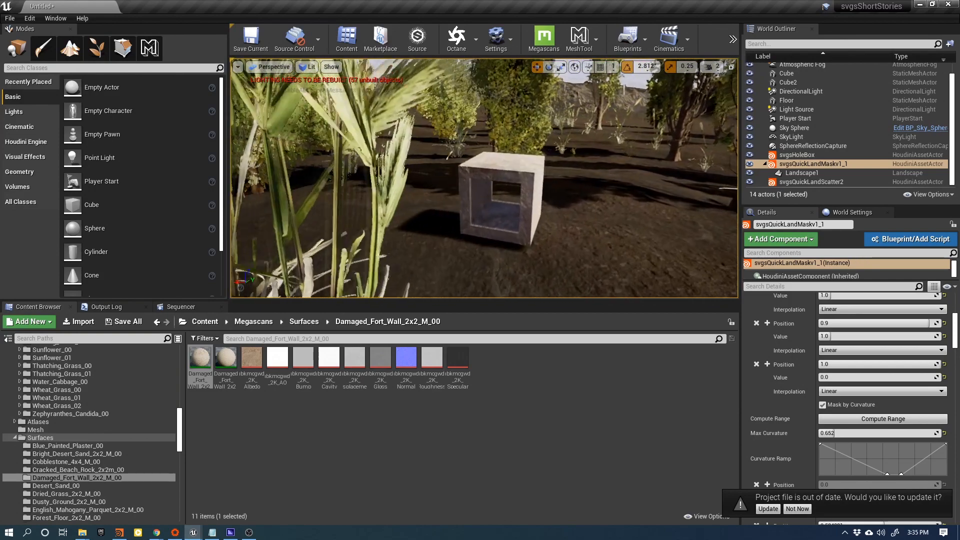
scroll(484, 179, "up", 3)
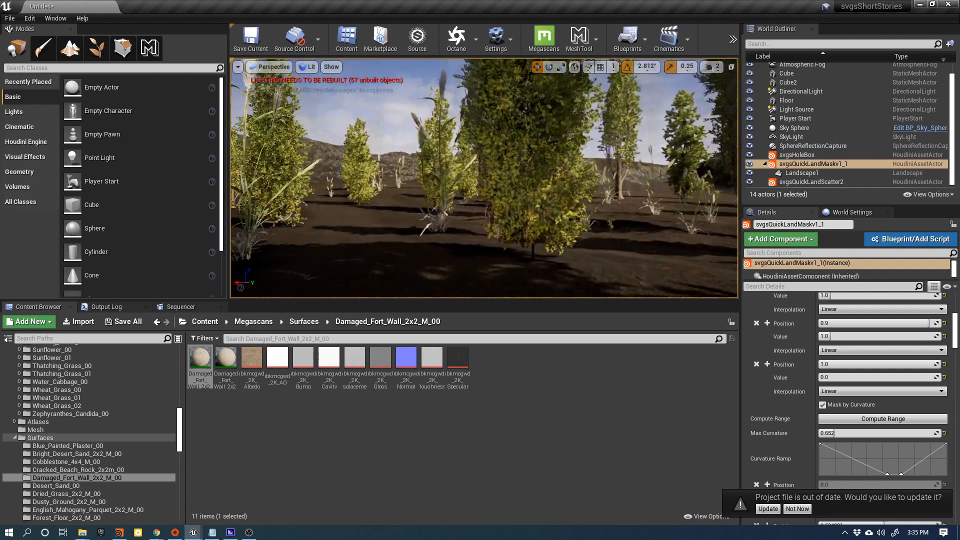
right_click_drag(484, 179, 464, 188)
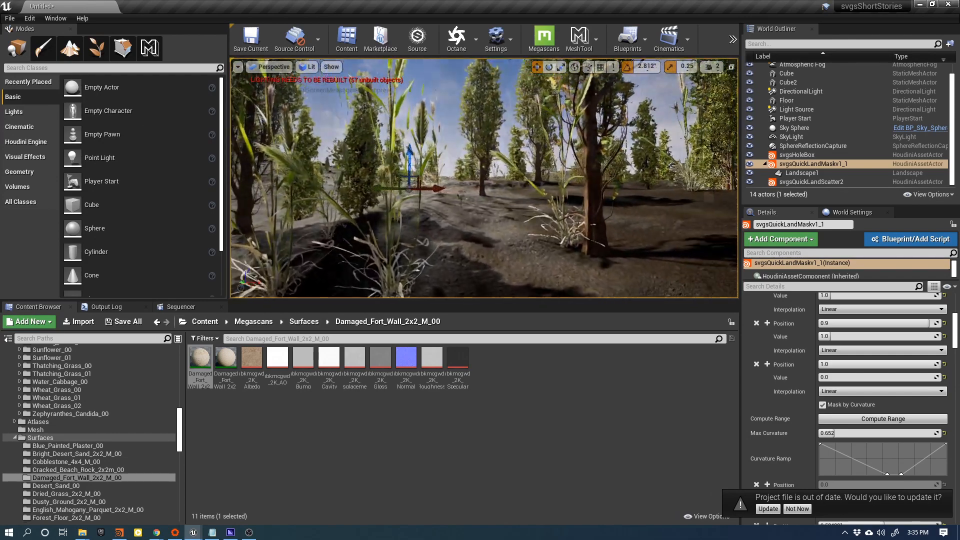
key("w")
right_click_drag(484, 178, 590, 224)
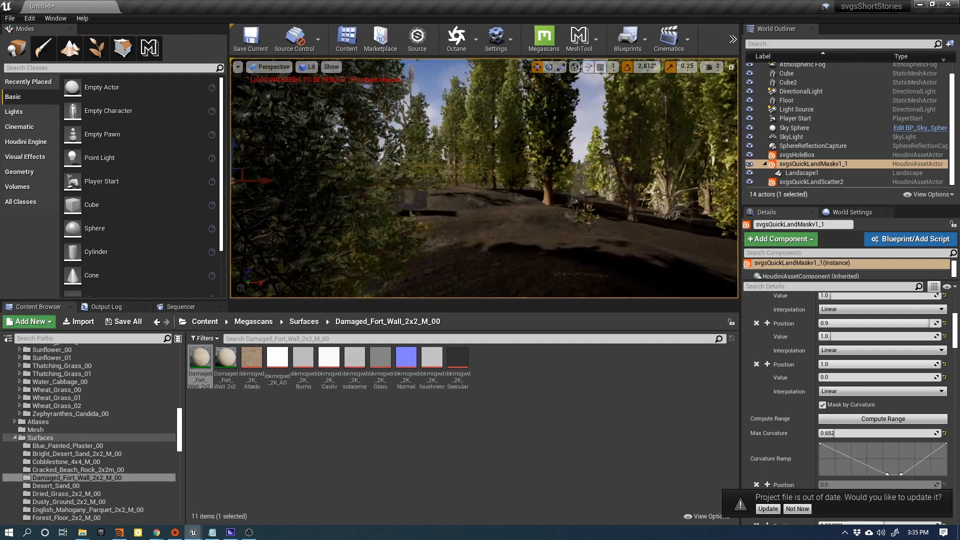
right_click_drag(590, 224, 545, 225)
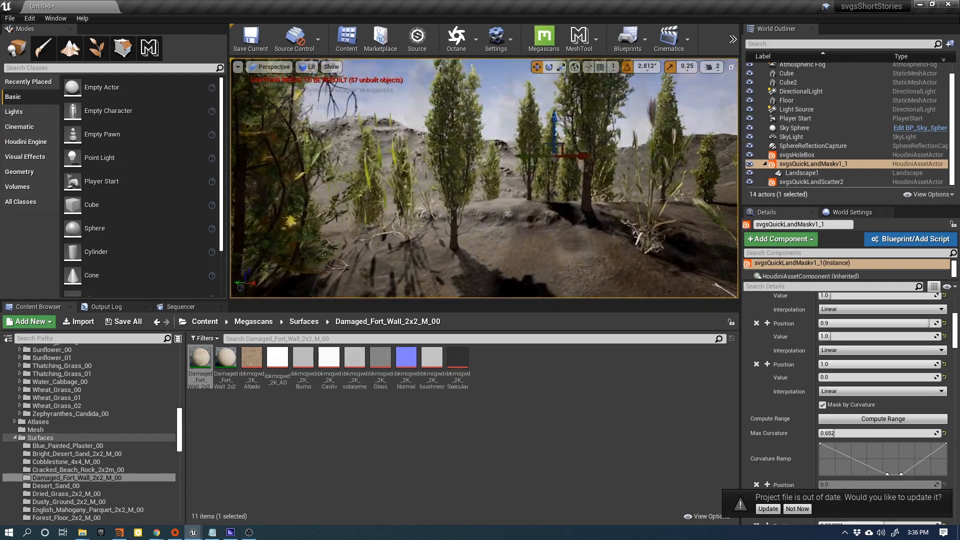
right_click_drag(545, 224, 595, 223)
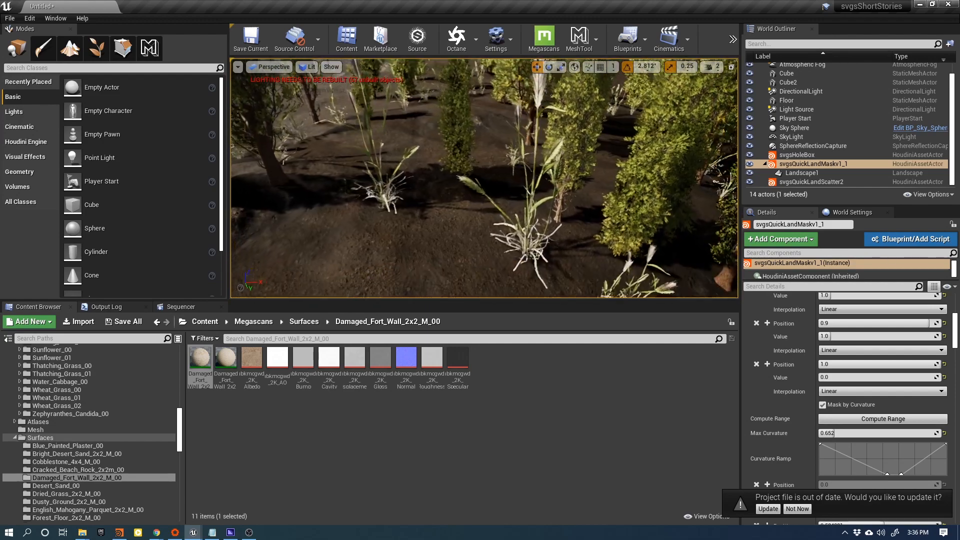
right_click_drag(595, 224, 635, 224)
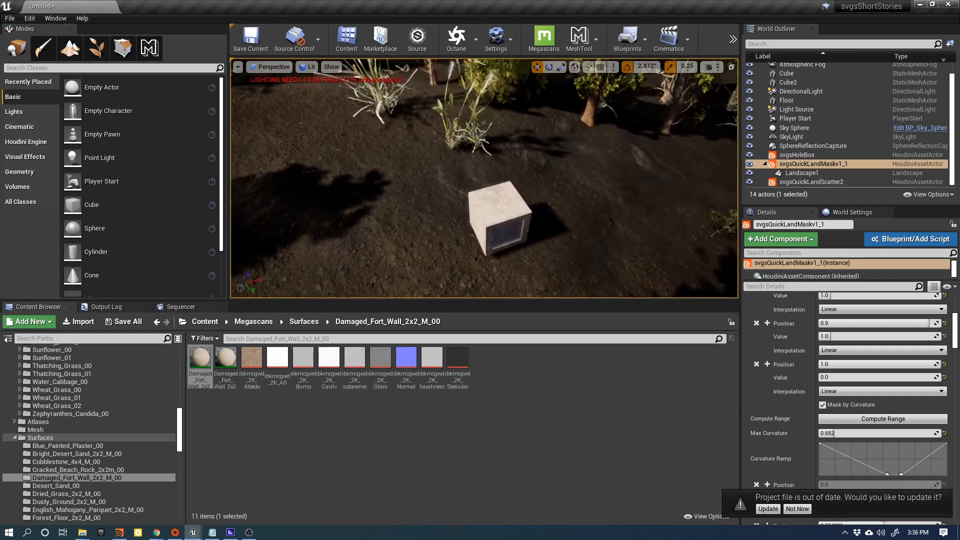
right_click_drag(520, 200, 449, 160)
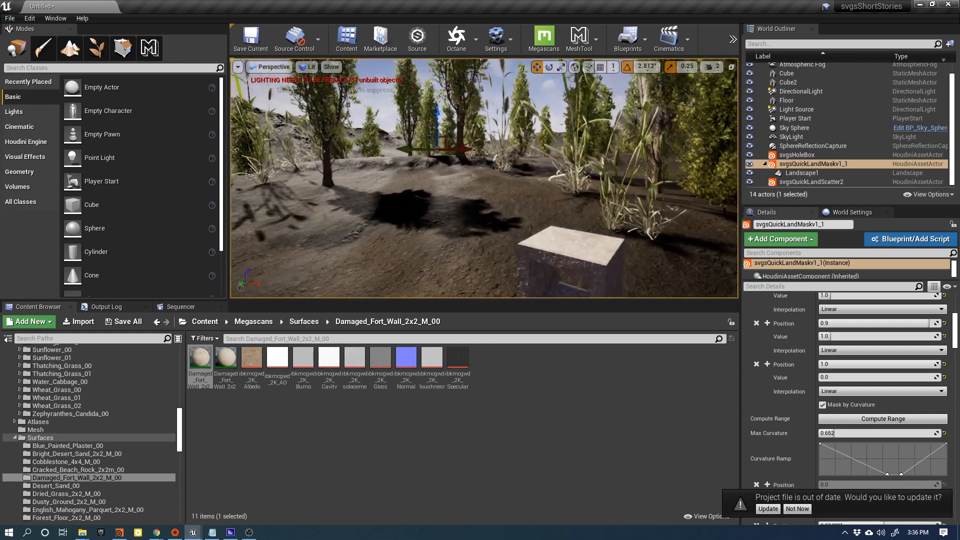
- Select the svgsHoleBox in the scene and set its boxRimSize Houdini parameter to 0.45
right_click_drag(550, 133, 550, 133)
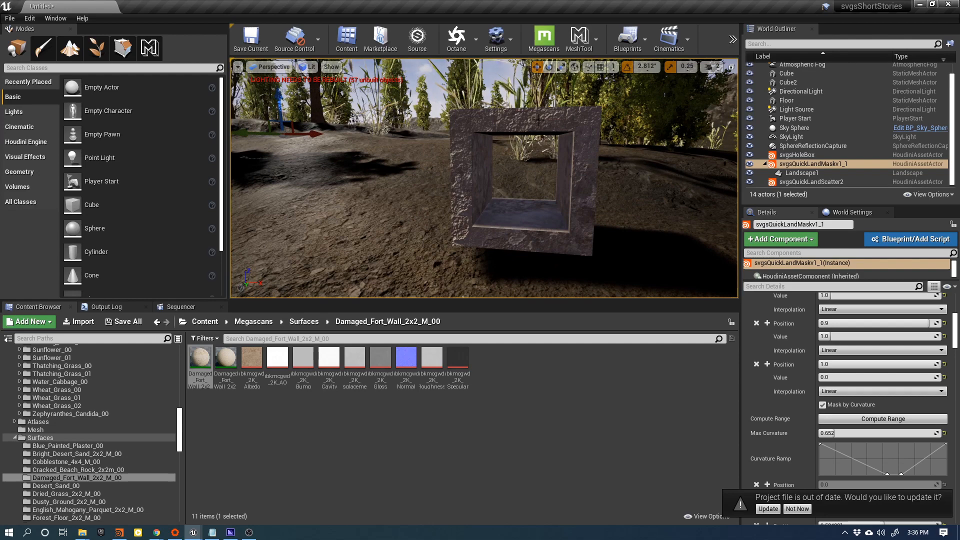
left_click(550, 133)
scroll(874, 350, "up", 10)
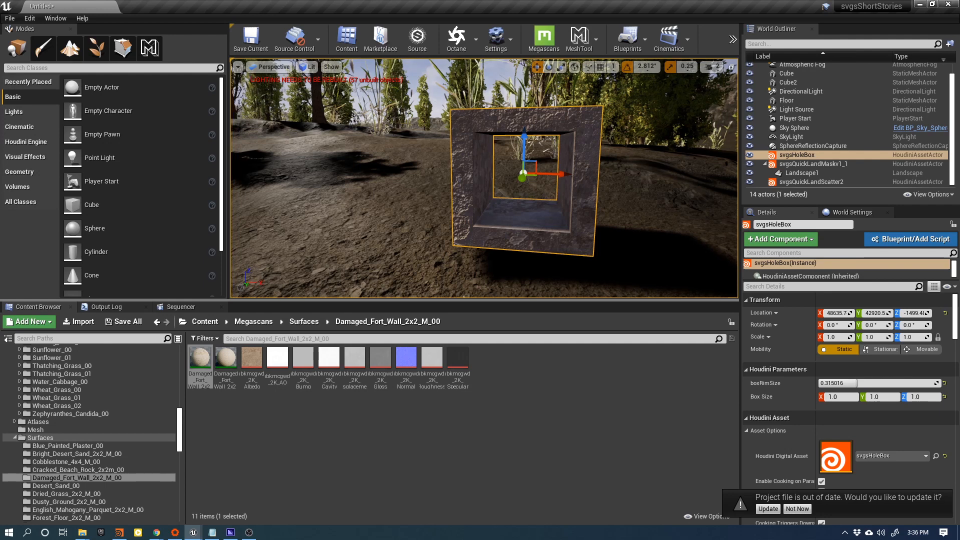
left_click(840, 384)
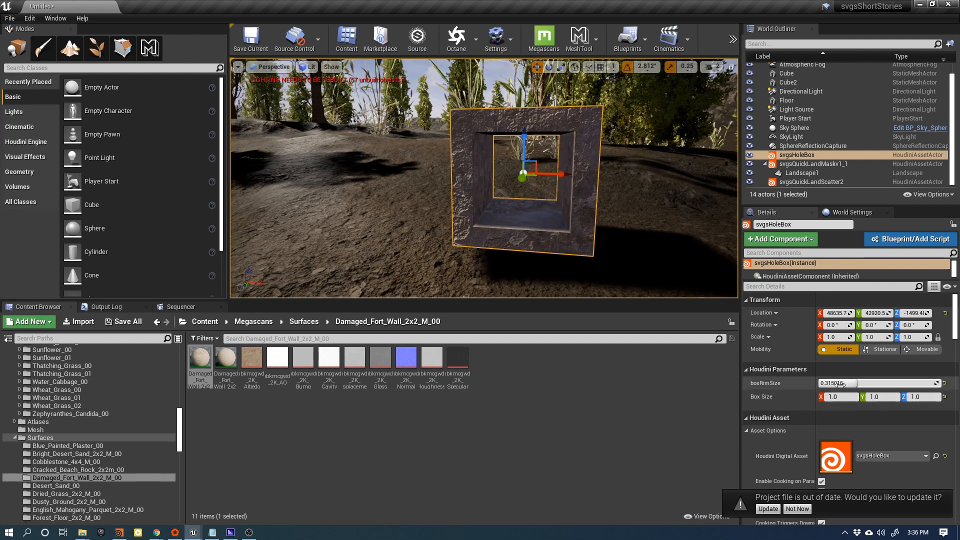
key("BackSpace")
type("0.45")
key("Return")
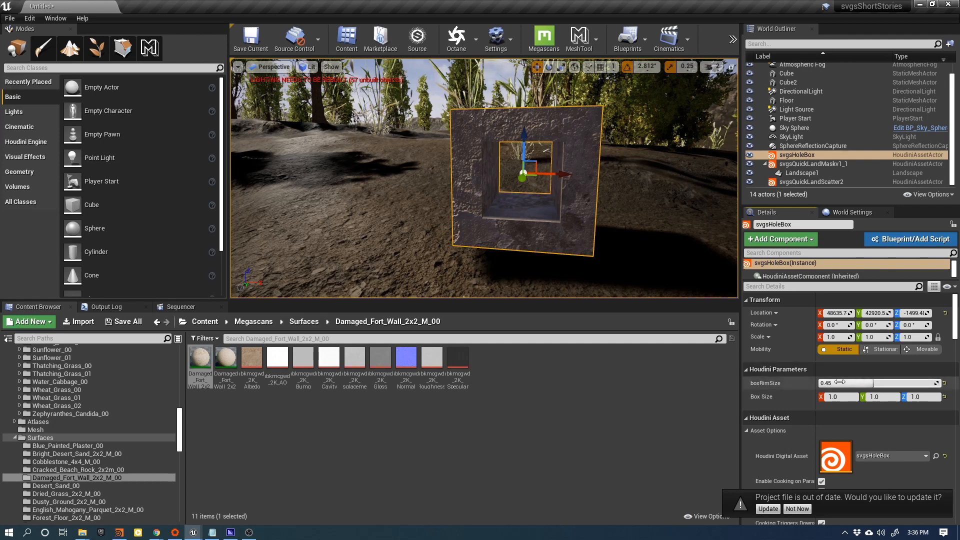
scroll(800, 403, "down", 1)
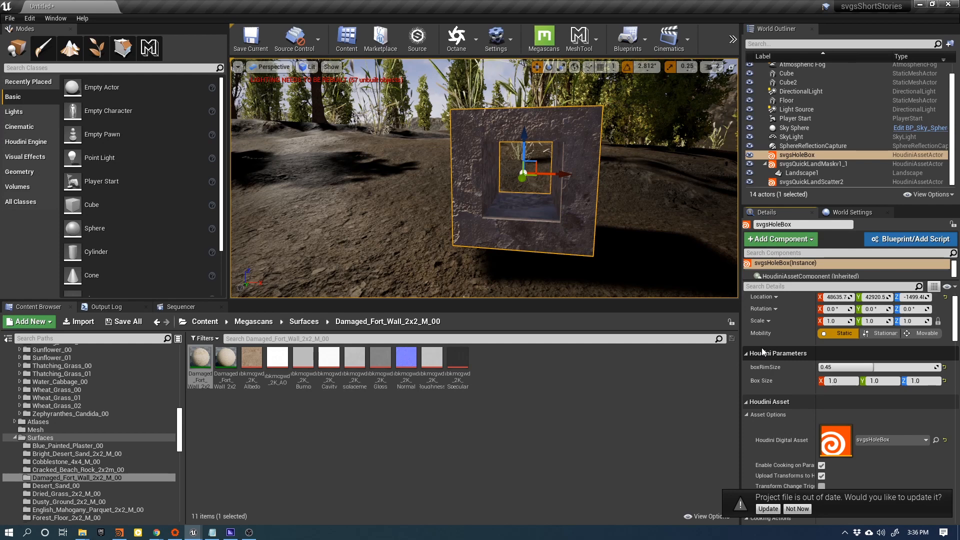
left_click(118, 533)
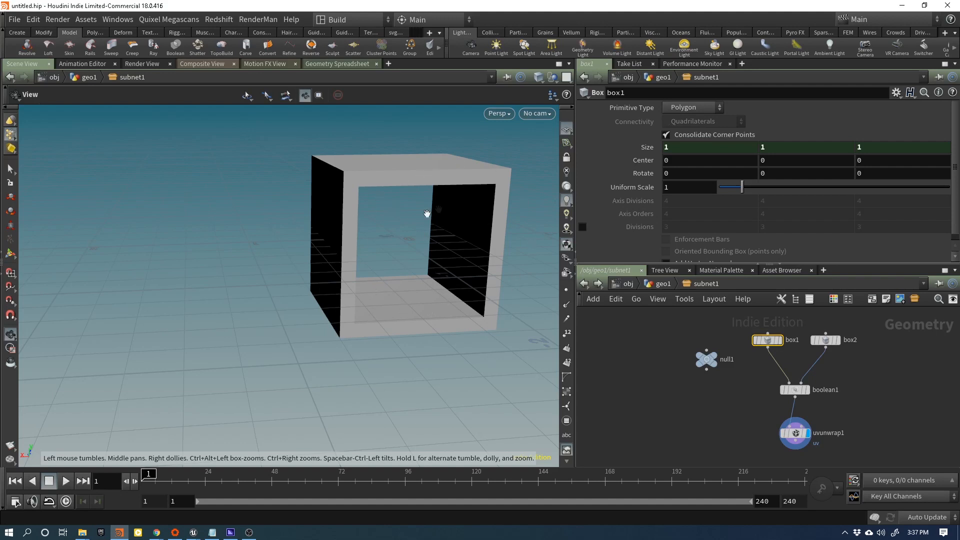
left_click(193, 533)
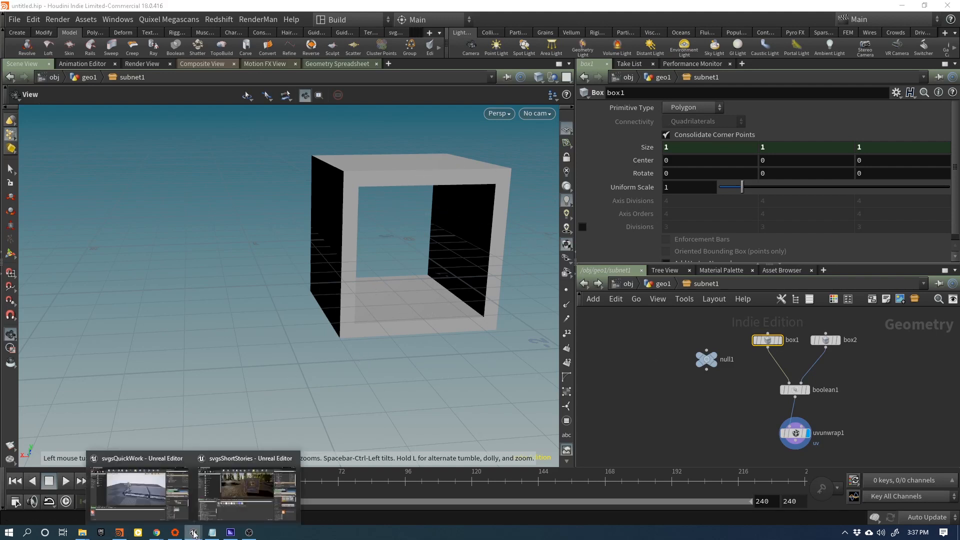
left_click(218, 500)
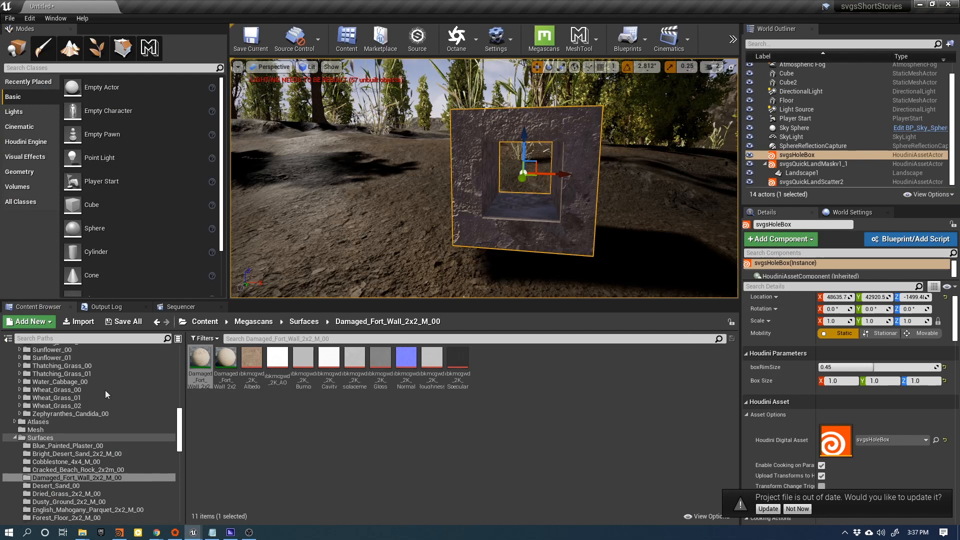
- Place the svgsCoffeeTableA asset from the hda content folder beside the hollow box, and reselect svgsHoleBox
scroll(52, 452, "up", 15)
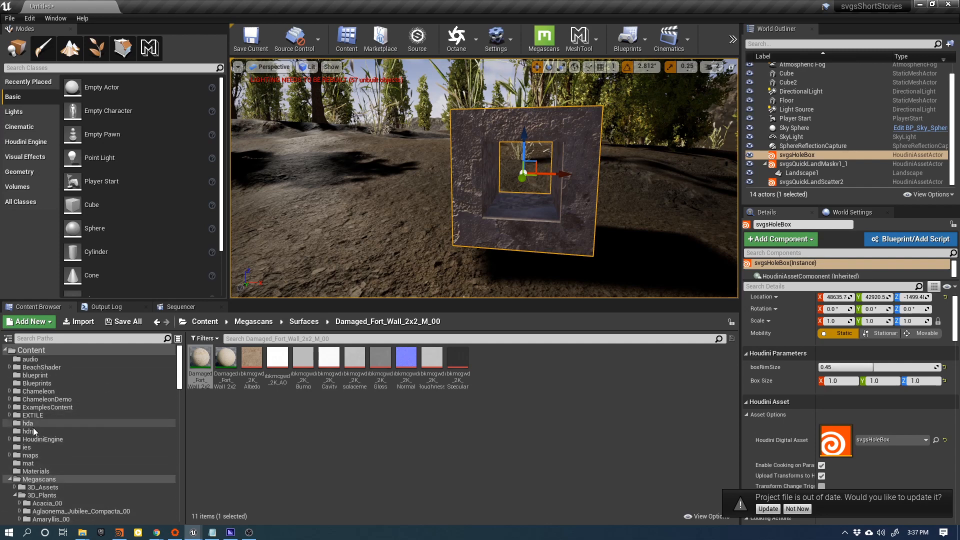
left_click(34, 424)
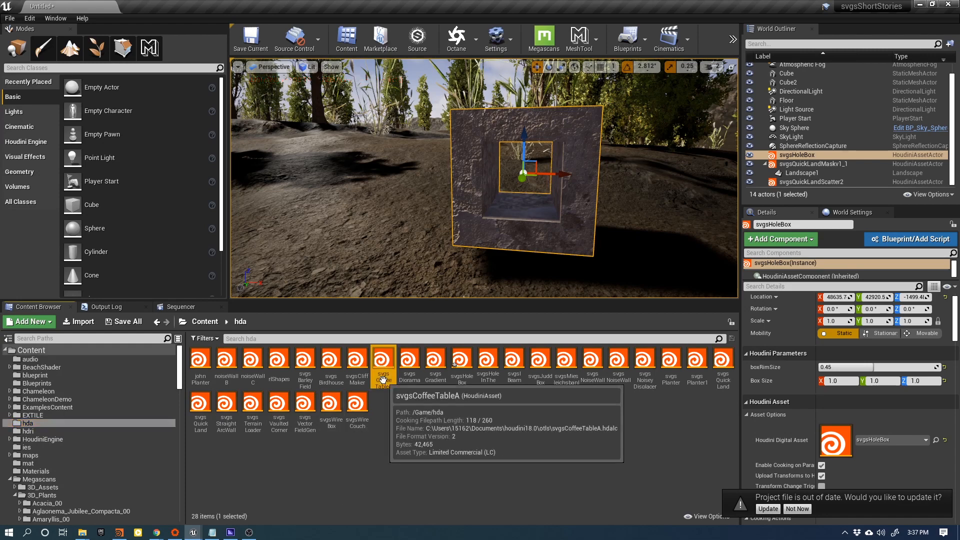
left_click_drag(383, 360, 386, 246)
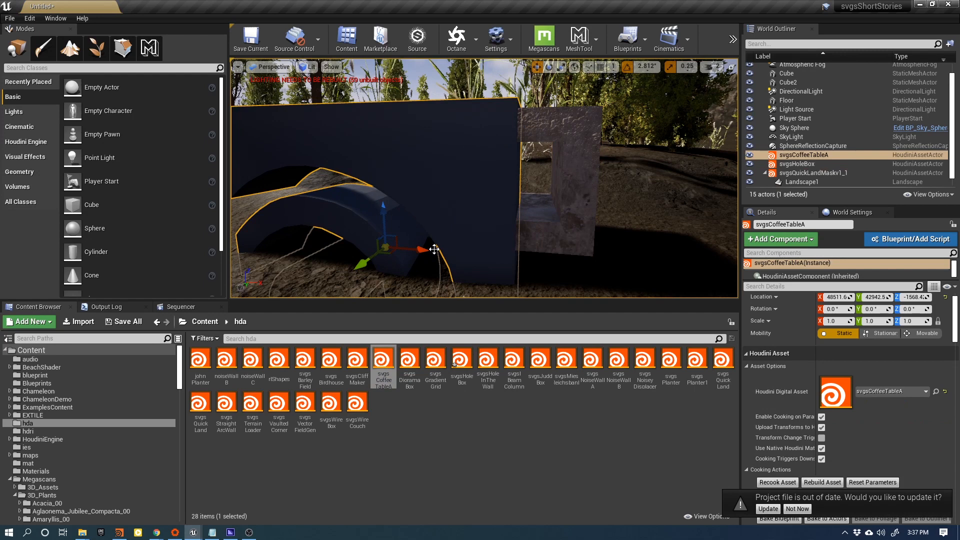
left_click(569, 131)
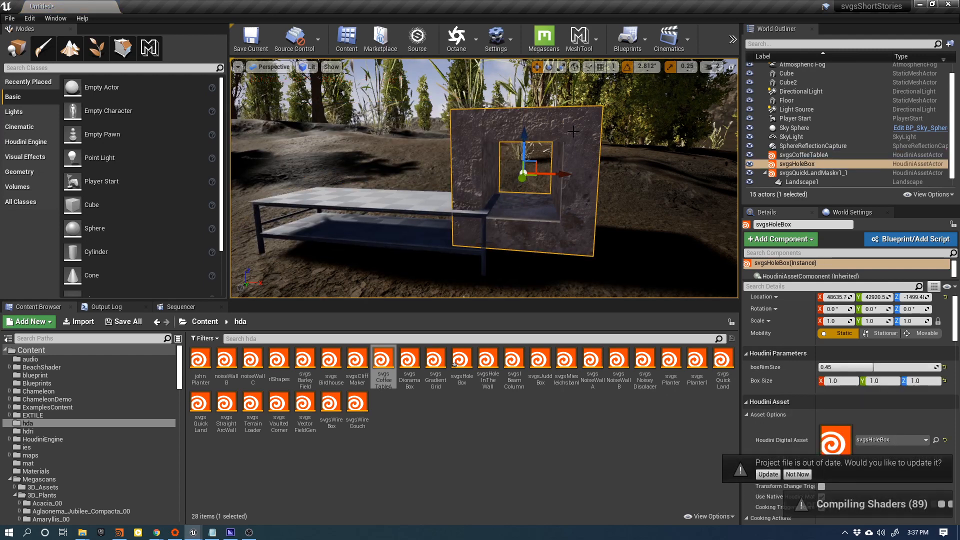
- Update the out-of-date project file, then raise svgsHoleBox and move it over the coffee table
left_click(764, 474)
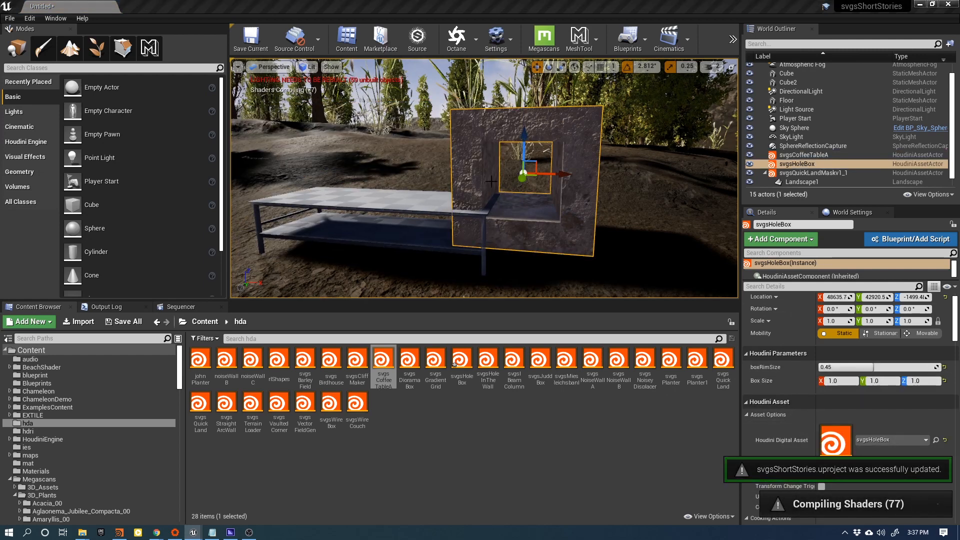
key("f")
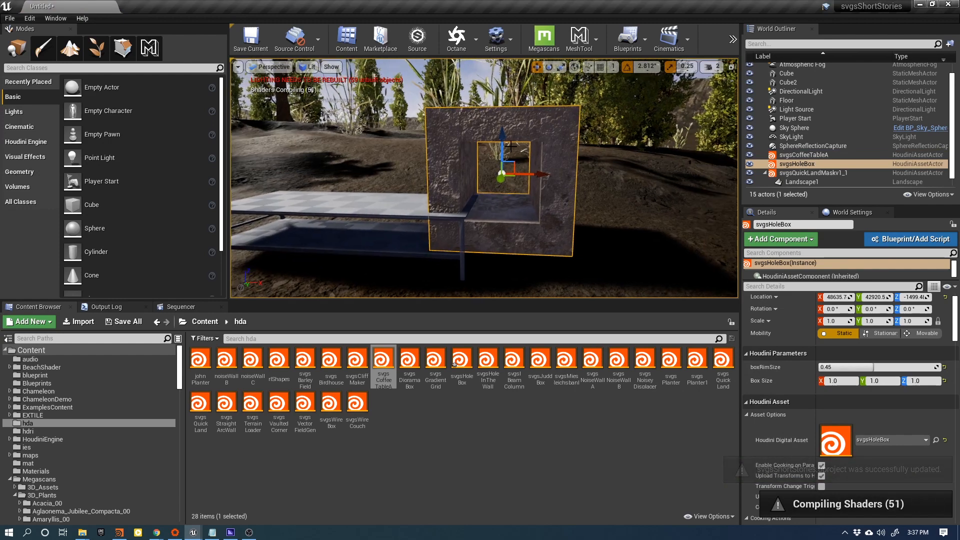
left_click_drag(505, 143, 503, 106)
left_click_drag(535, 140, 420, 142)
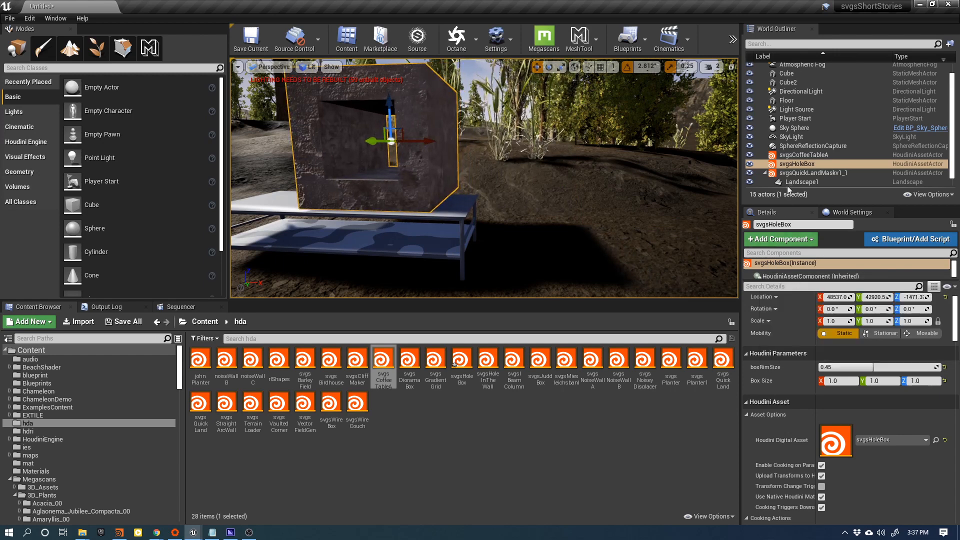
- Pause Houdini Engine cooking and set the svgsHoleBox Box Size to 0.5 in X, Y and Z
key("ctrl+alt+p")
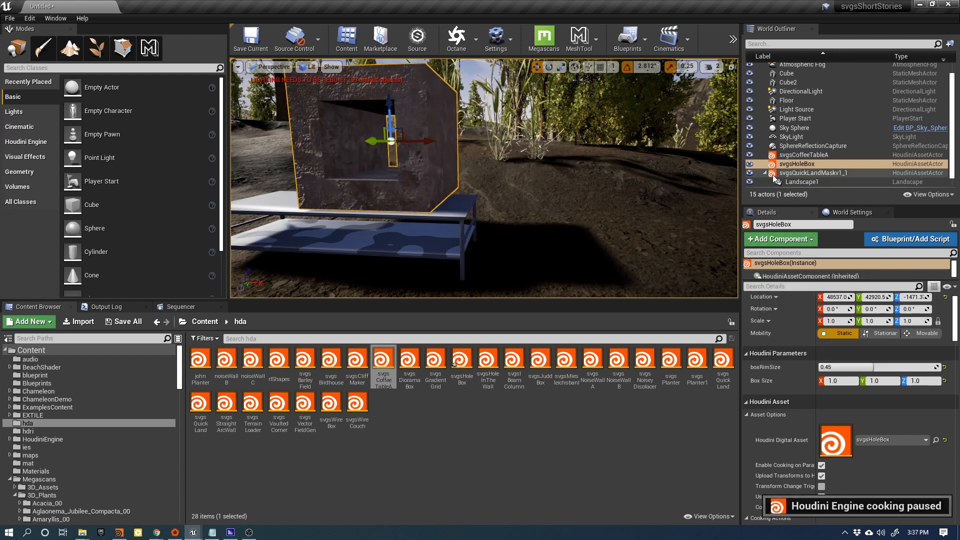
left_click(834, 321)
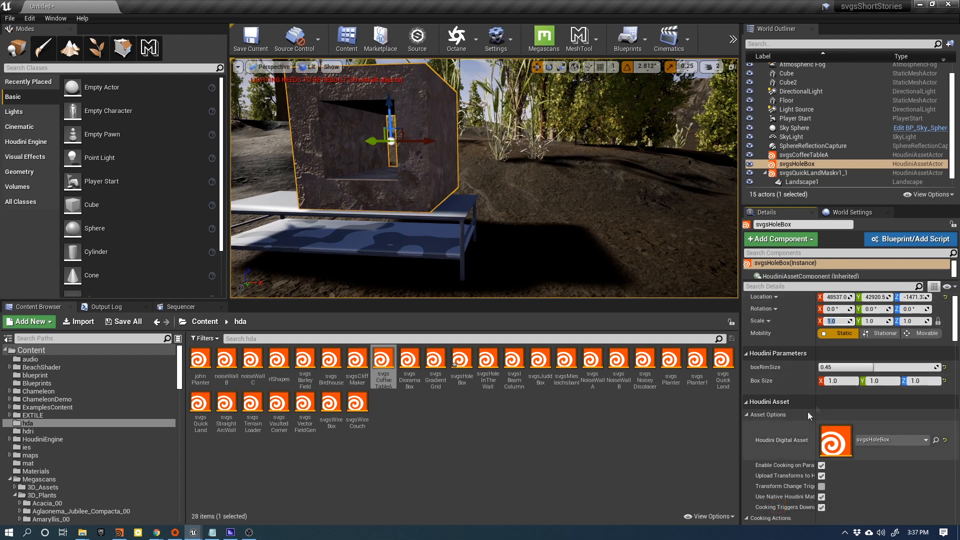
left_click(847, 381)
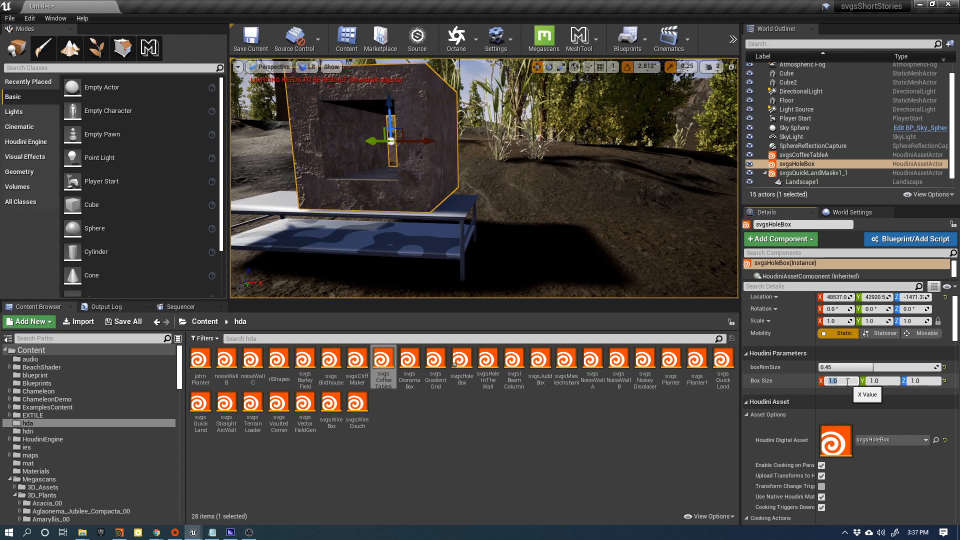
type("0.5")
key("Tab")
type("0.5")
key("Tab")
type("0.5")
key("Return")
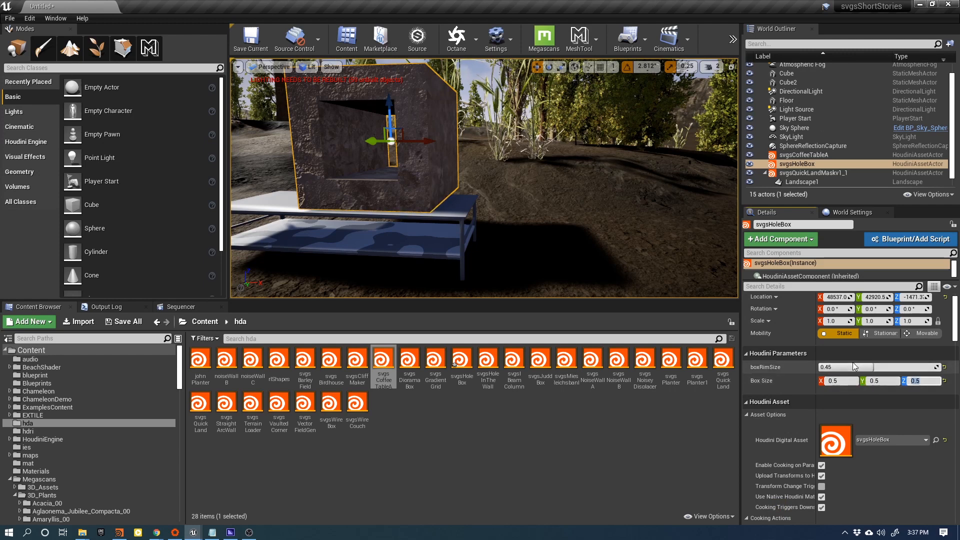
- Set the svgsHoleBox boxRimSize to 0.125 and resume Houdini Engine cooking
left_click(848, 368)
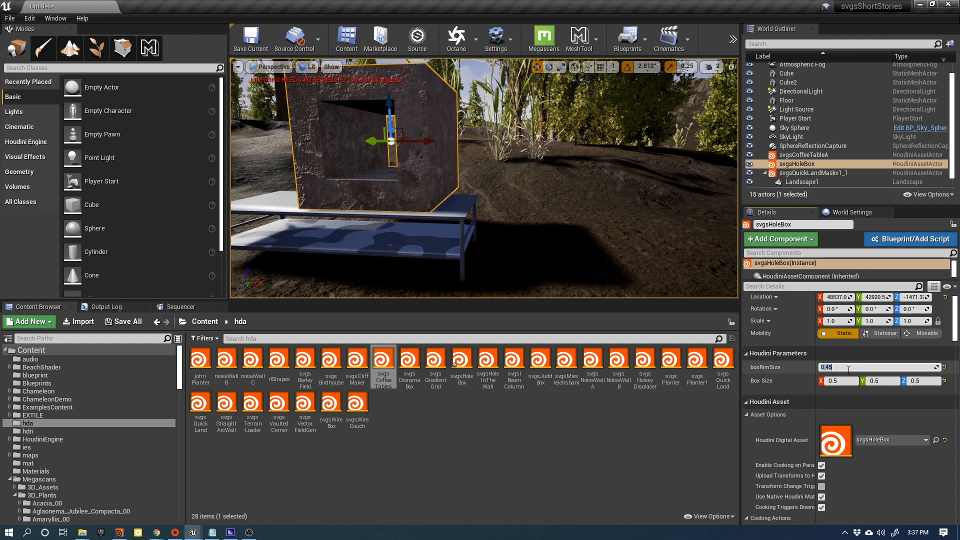
type(".125")
key("Return")
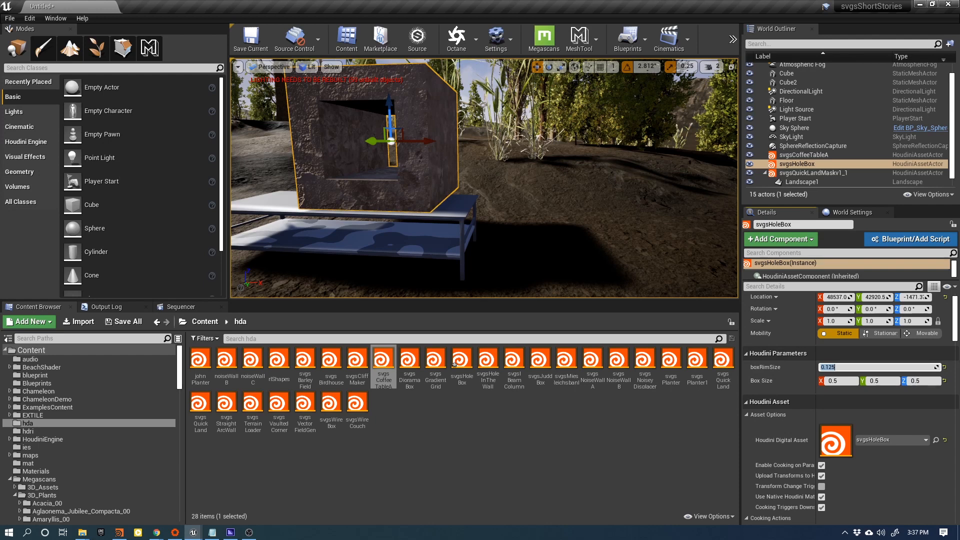
key("Return")
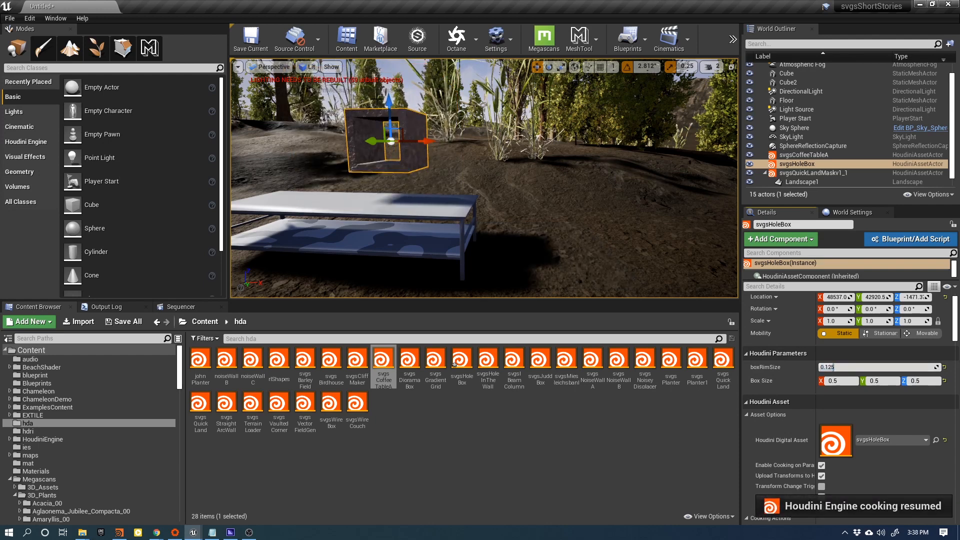
- Lower svgsHoleBox onto the coffee table's top surface and shift it into place on the table
left_click_drag(389, 100, 391, 131)
mouse_move(379, 175)
left_mouse_down()
mouse_move(357, 178)
mouse_move(369, 176)
left_mouse_up()
mouse_move(368, 176)
right_mouse_down()
mouse_move(340, 175)
mouse_move(355, 176)
right_mouse_up()
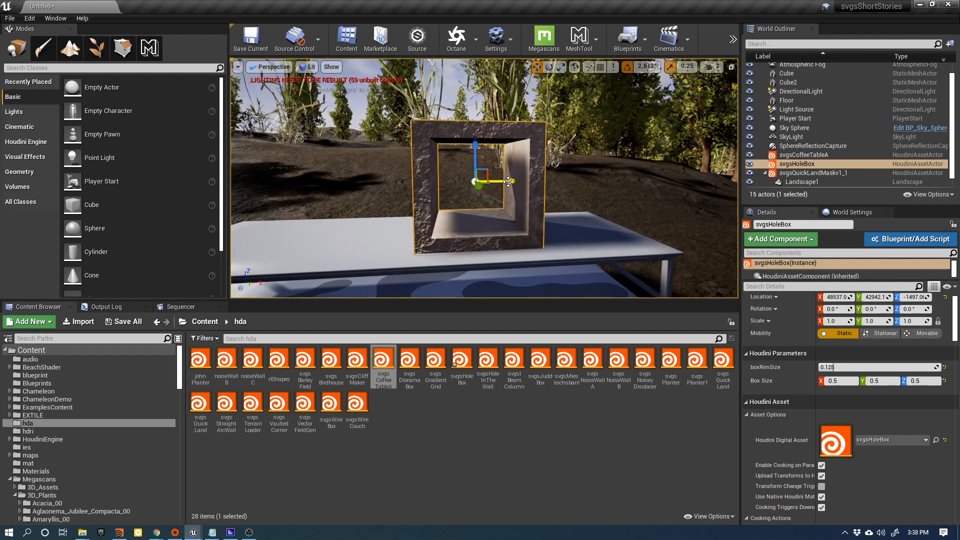
- Duplicate svgsHoleBox along X beside the original on the table and set the copy's boxRimSize to about 0.214
left_click_drag(508, 181, 405, 185, "alt")
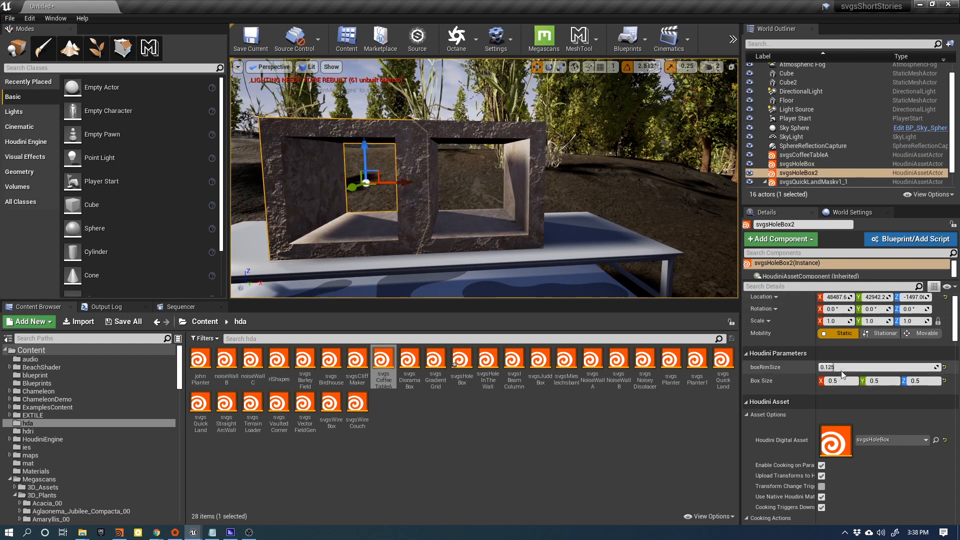
left_click_drag(842, 373, 835, 368)
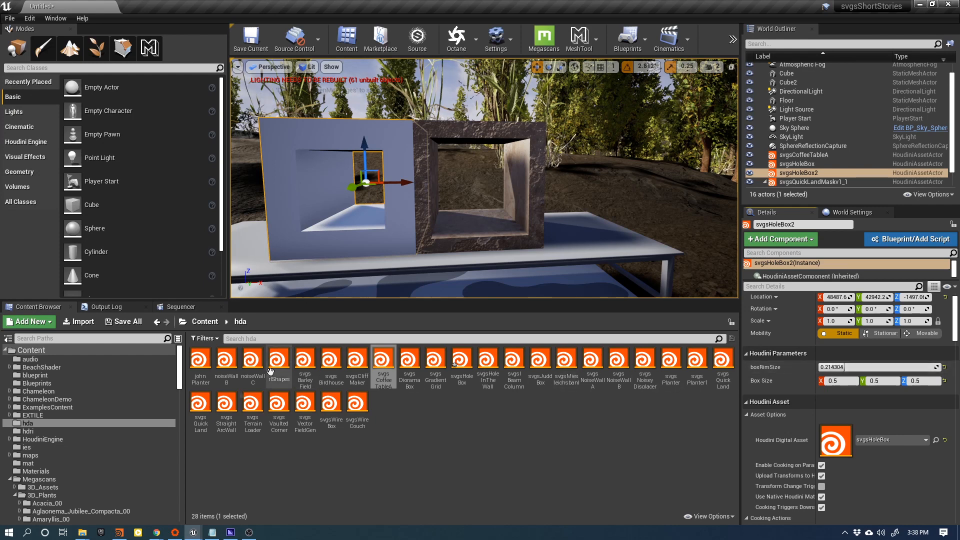
- Switch to Houdini and examine the node categories available in subnet1, including Mask, Edge and the Labs tools
mouse_move(192, 532)
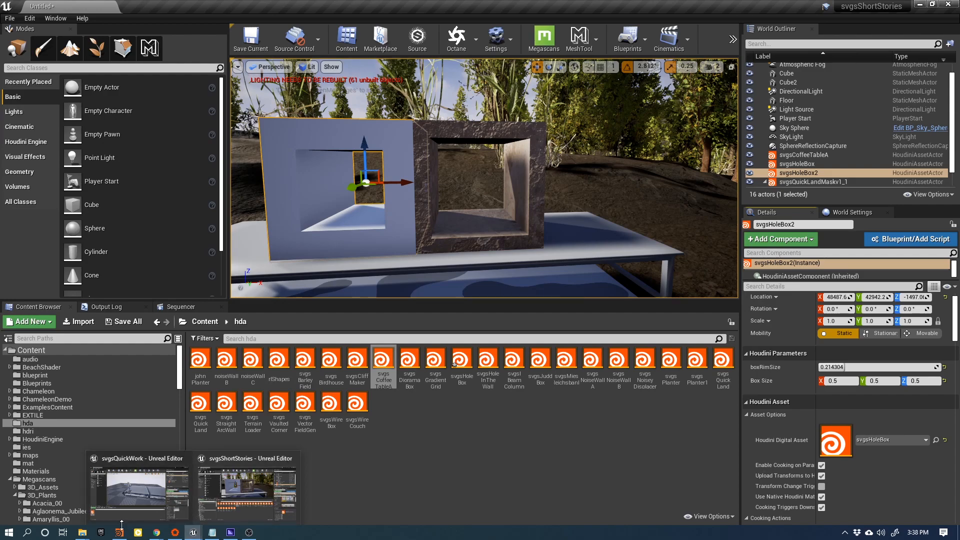
mouse_move(119, 532)
left_click(116, 496)
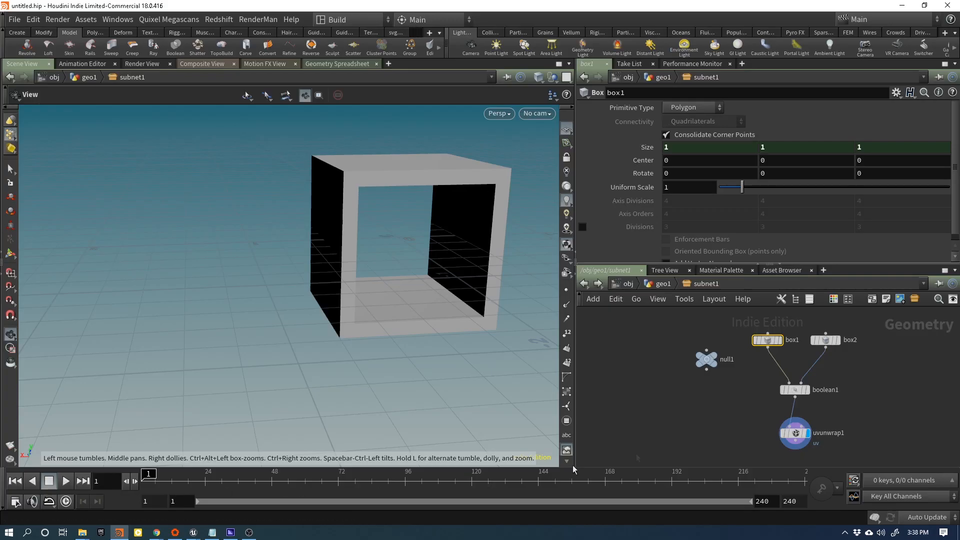
middle_click_drag(730, 423, 712, 367)
key("Tab")
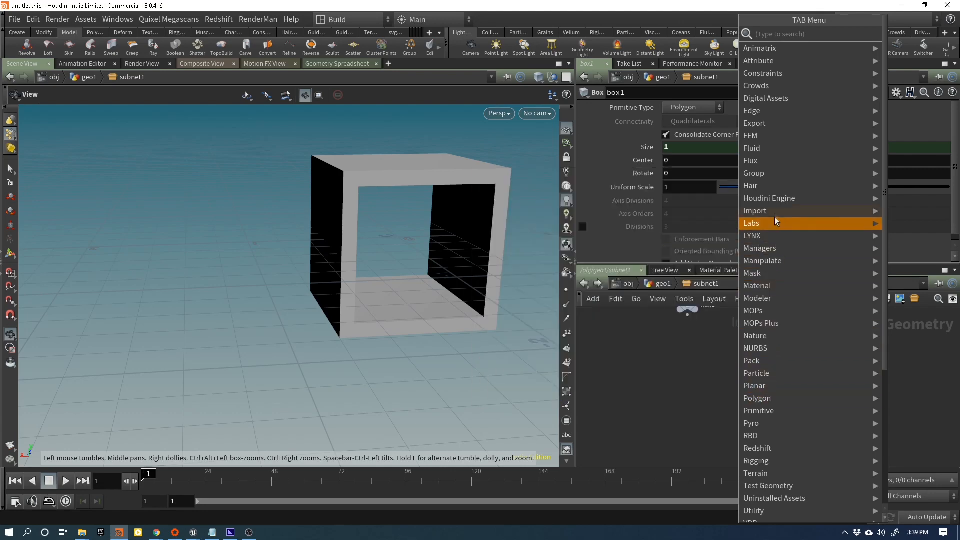
mouse_move(742, 278)
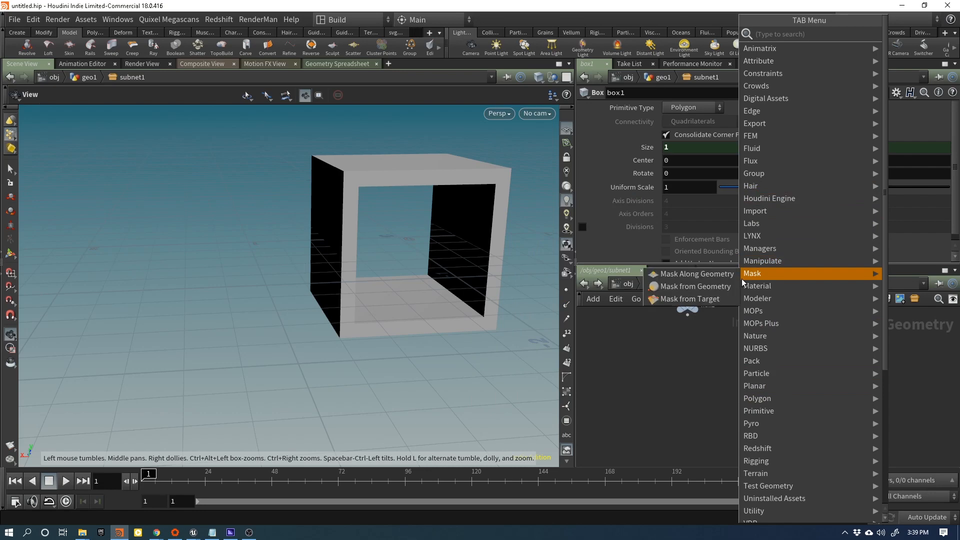
mouse_move(760, 311)
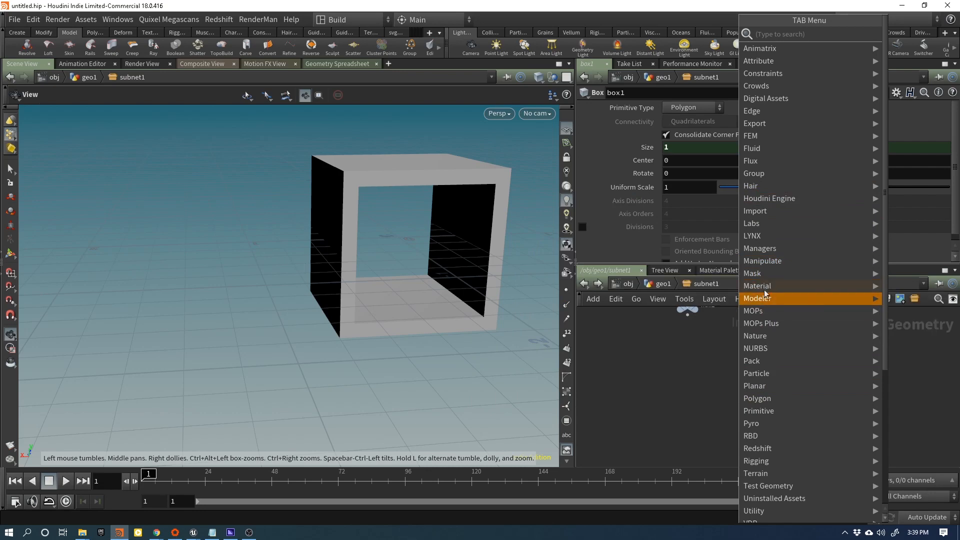
mouse_move(787, 49)
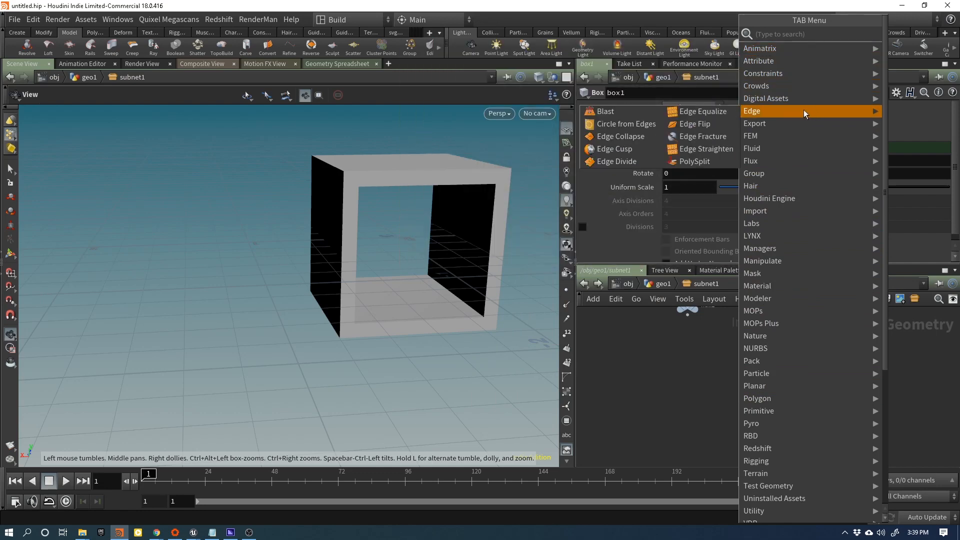
mouse_move(803, 227)
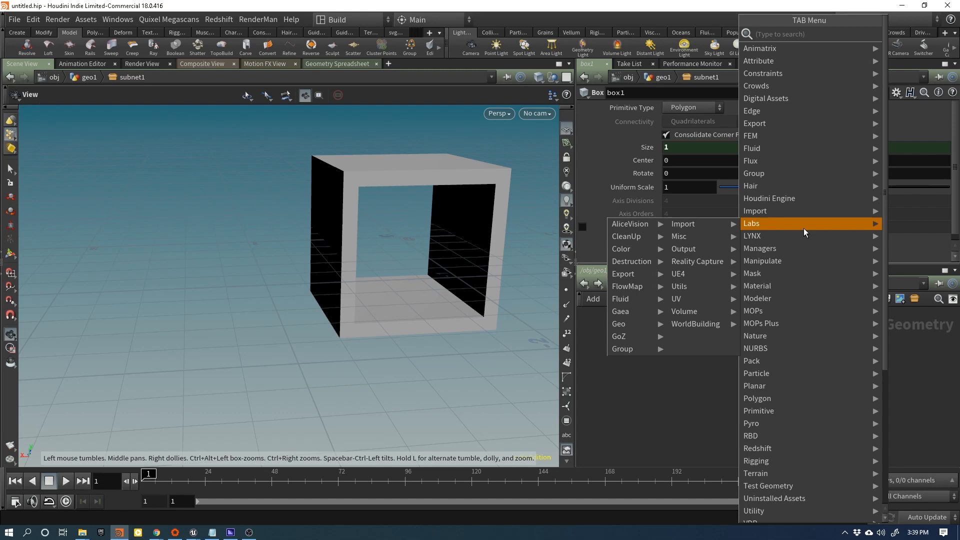
left_click(656, 325)
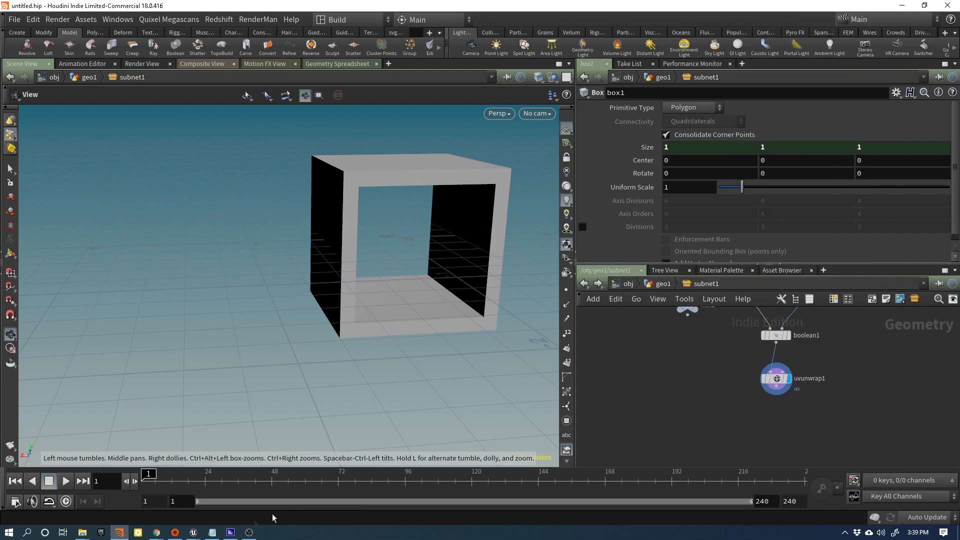
- Open the houdiniPlugins folder on the C: drive in File Explorer, review the plugin folders, and return to Houdini
left_click(206, 503)
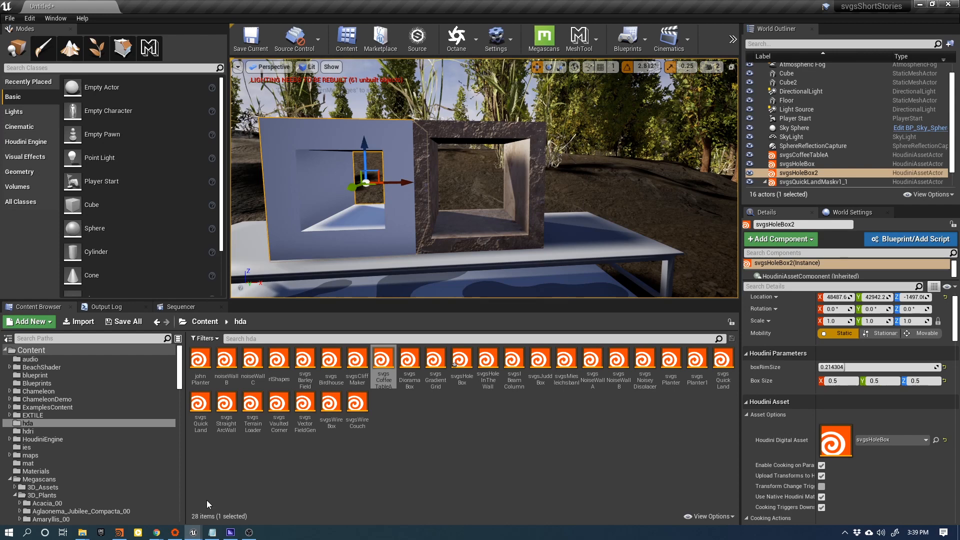
key("alt+Tab")
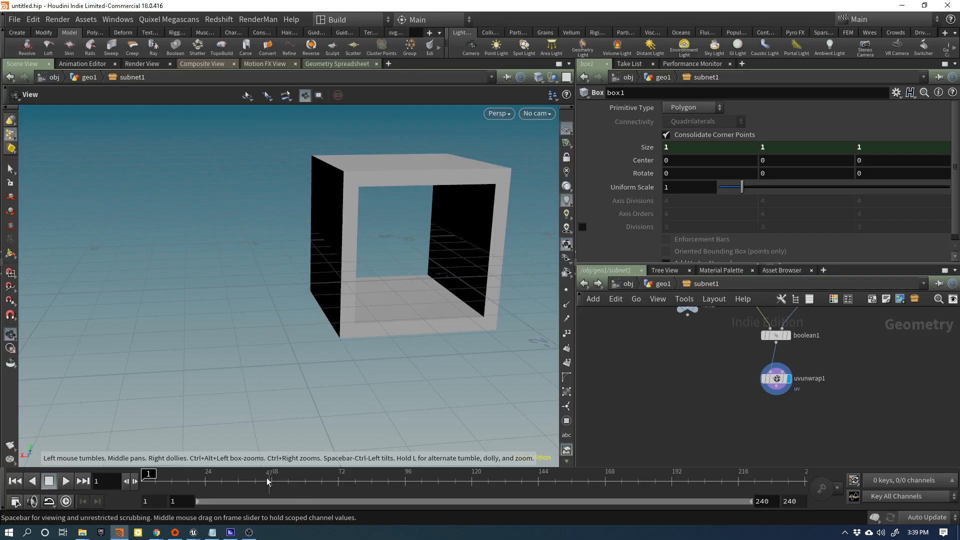
mouse_move(88, 536)
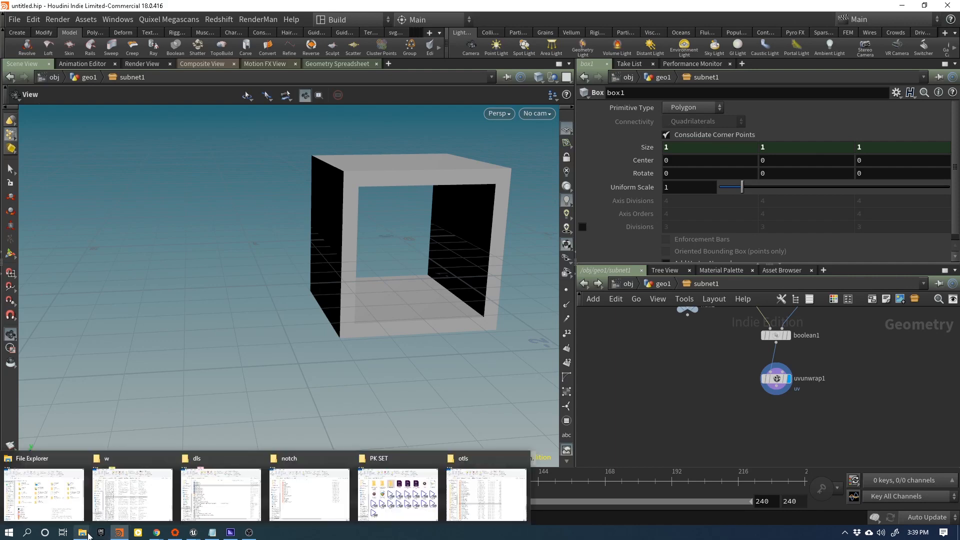
left_click(71, 505)
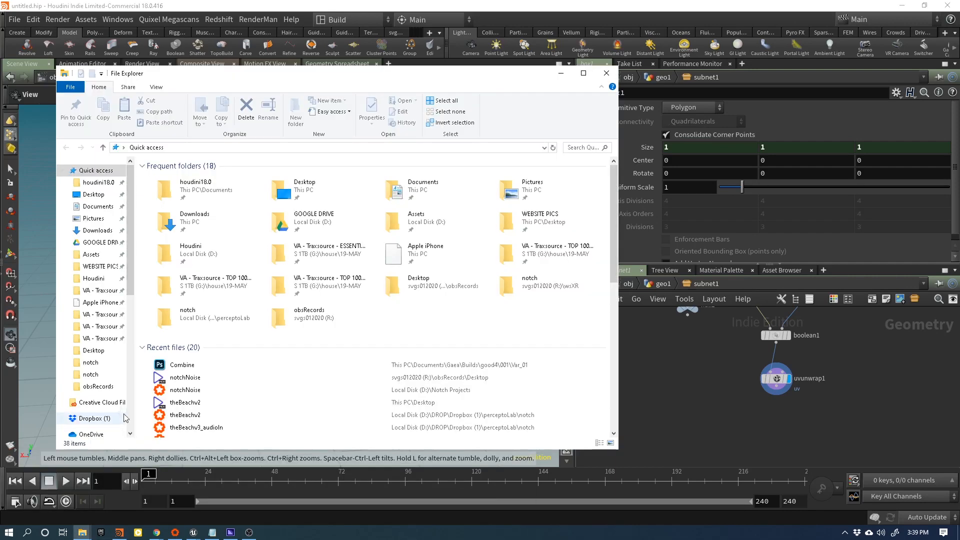
scroll(120, 404, "down", 3)
scroll(120, 404, "down", 4)
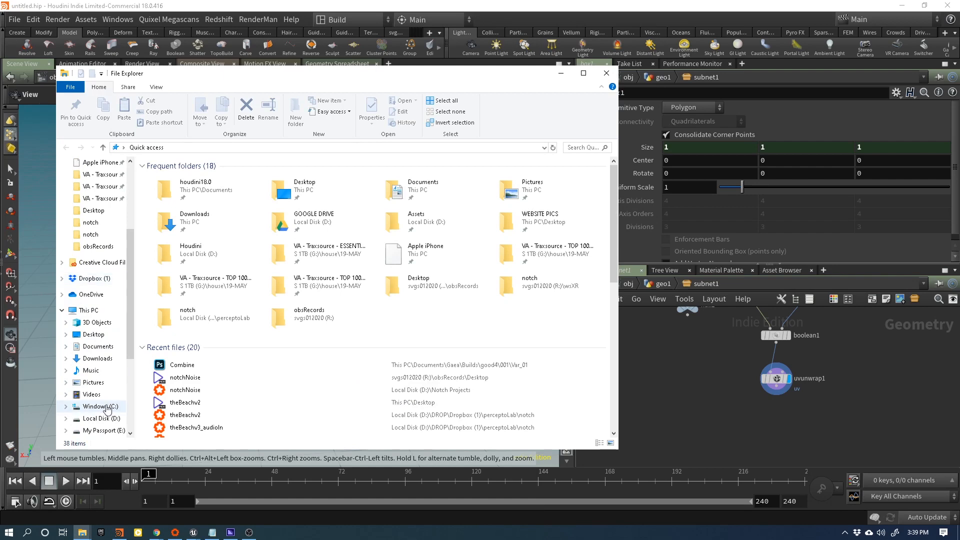
left_click(105, 406)
double_click(205, 250)
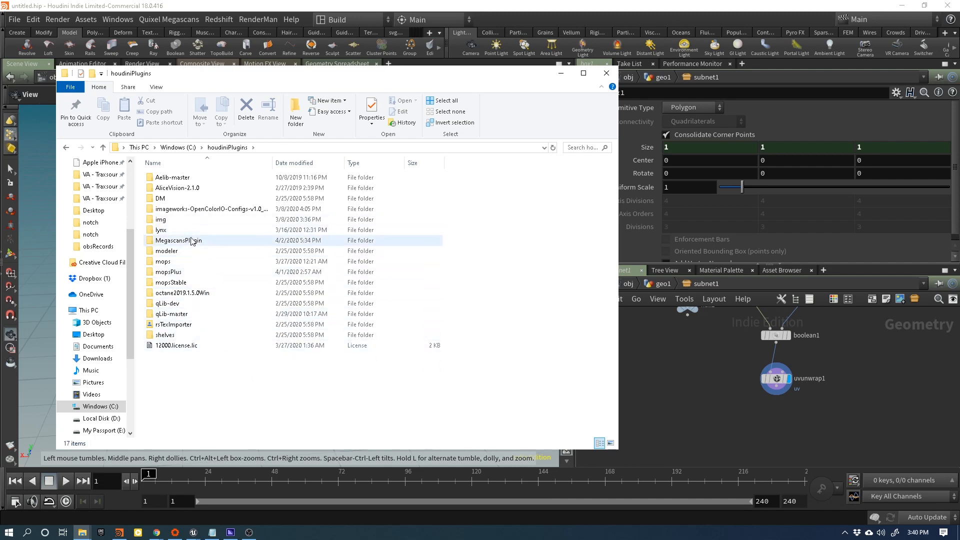
mouse_move(192, 242)
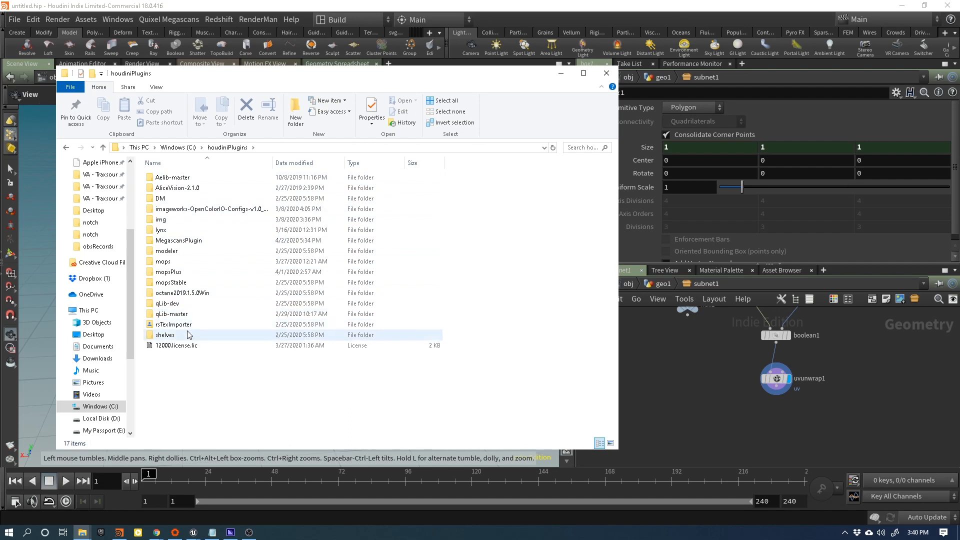
left_click(660, 331)
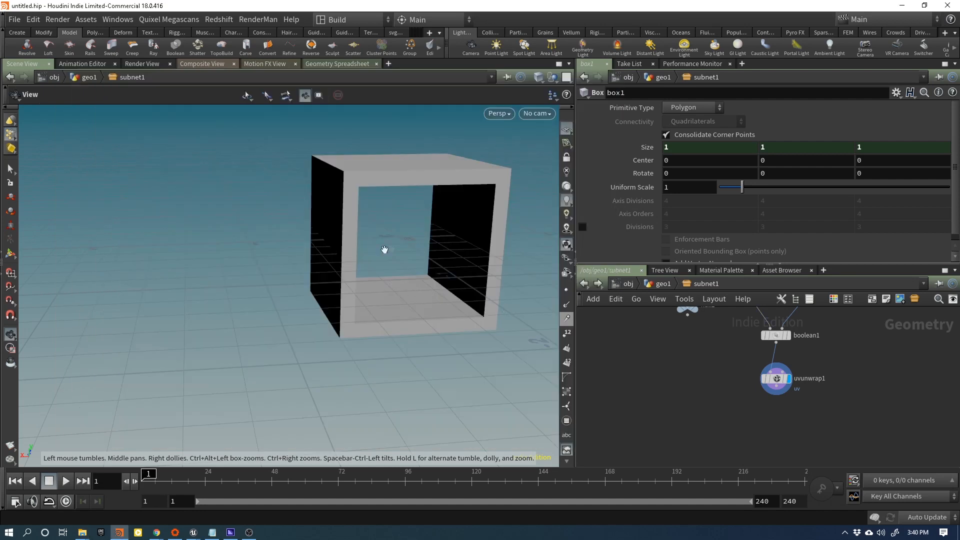
middle_click_drag(385, 249, 281, 256)
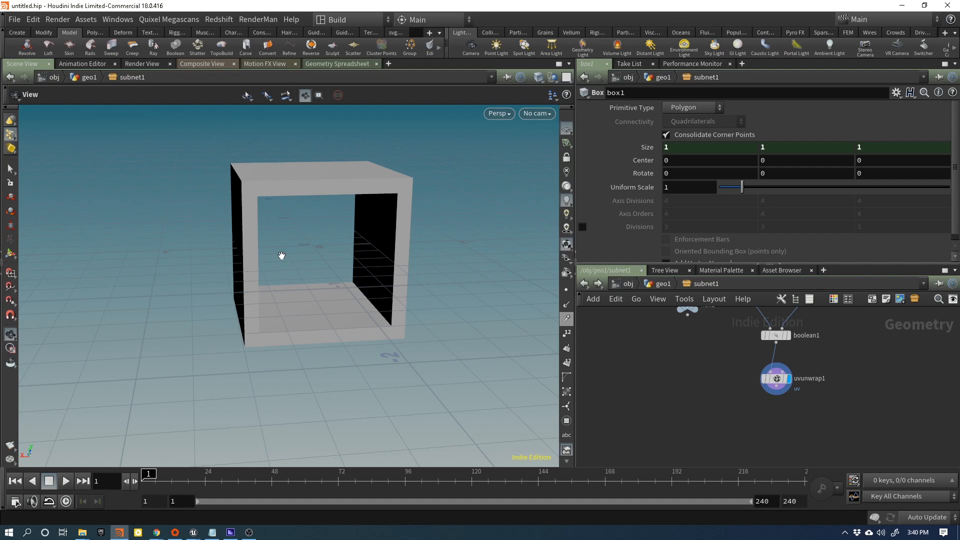
- Switch to File Explorer and open the packages folder inside houdini18.0
mouse_move(85, 534)
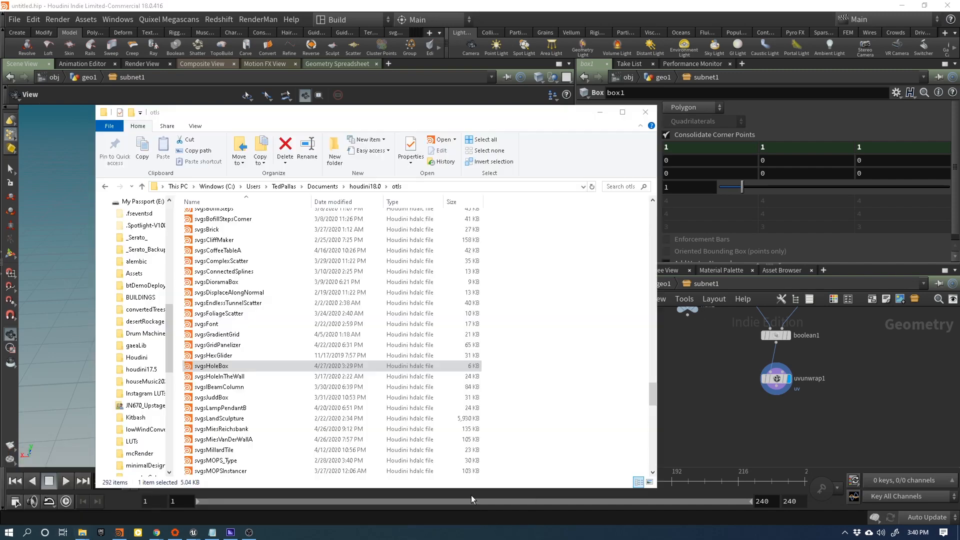
left_click(471, 495)
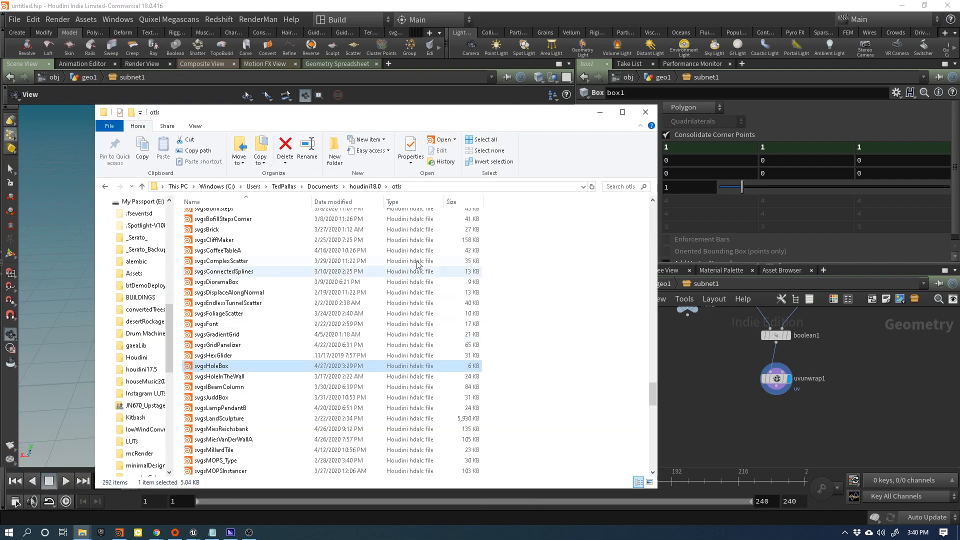
left_click(364, 186)
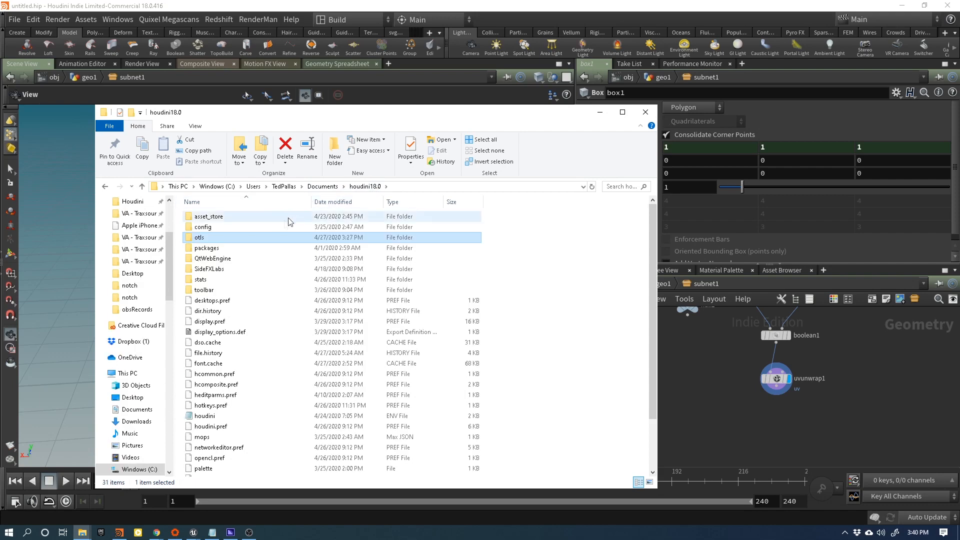
double_click(256, 248)
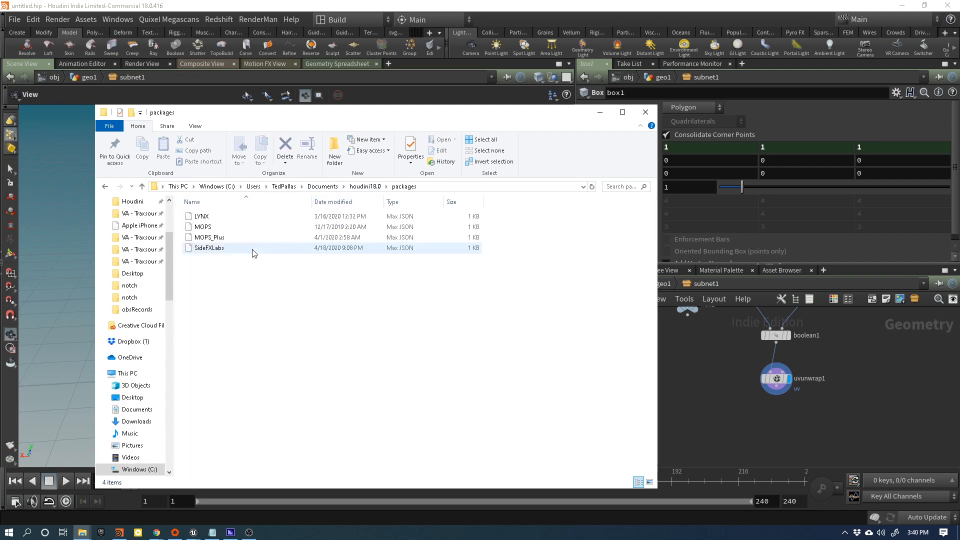
- Open the MOPS JSON package file in Atom and select its whole contents for review
right_click(221, 241)
right_click(235, 227)
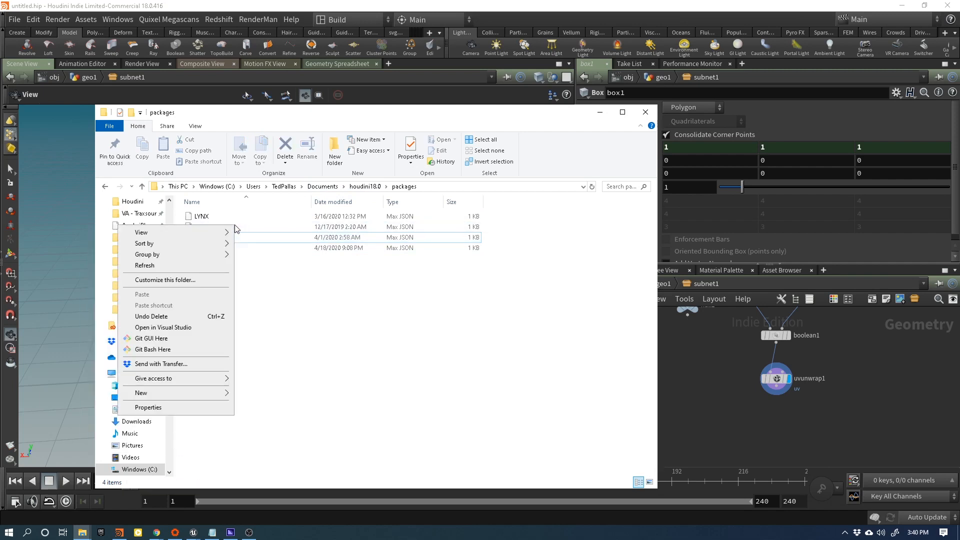
left_click(295, 396)
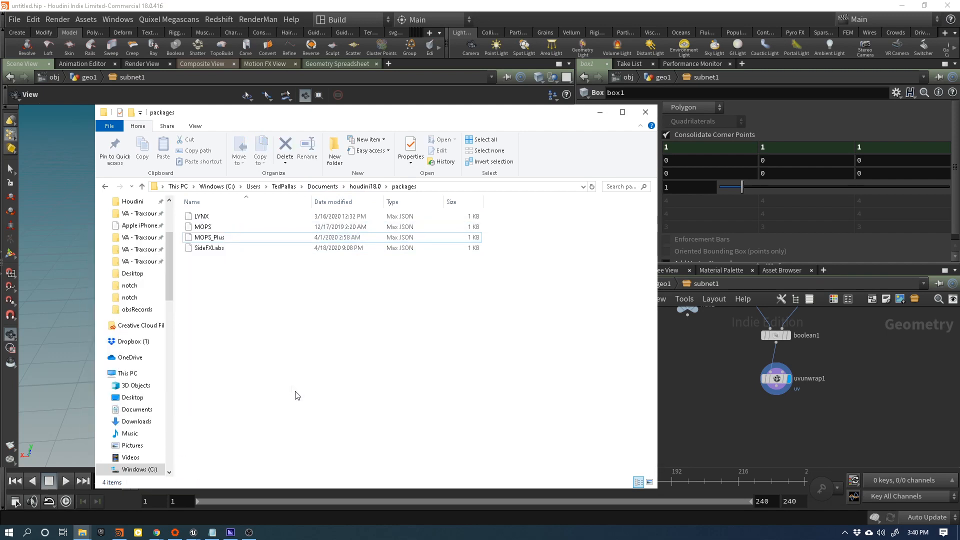
left_click(206, 227)
right_click(206, 227)
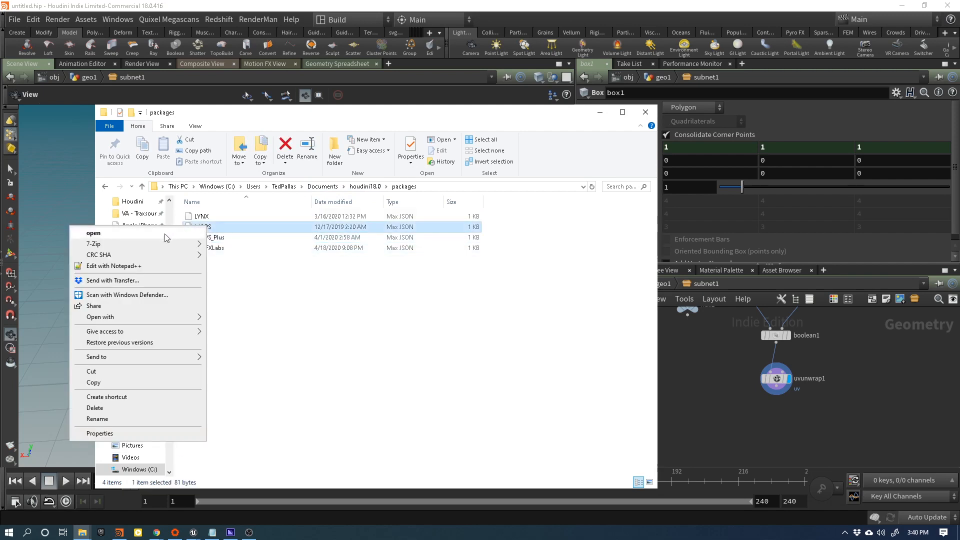
mouse_move(158, 318)
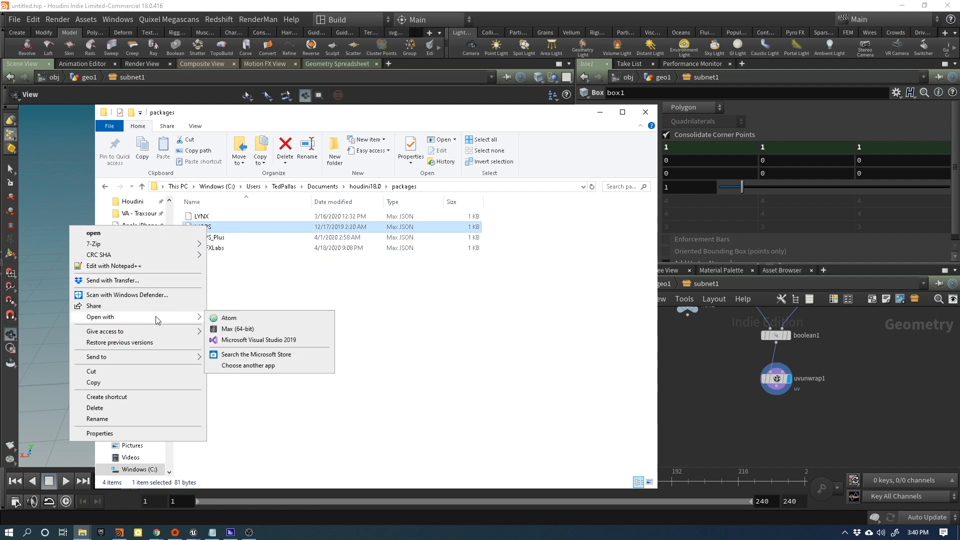
left_click(227, 318)
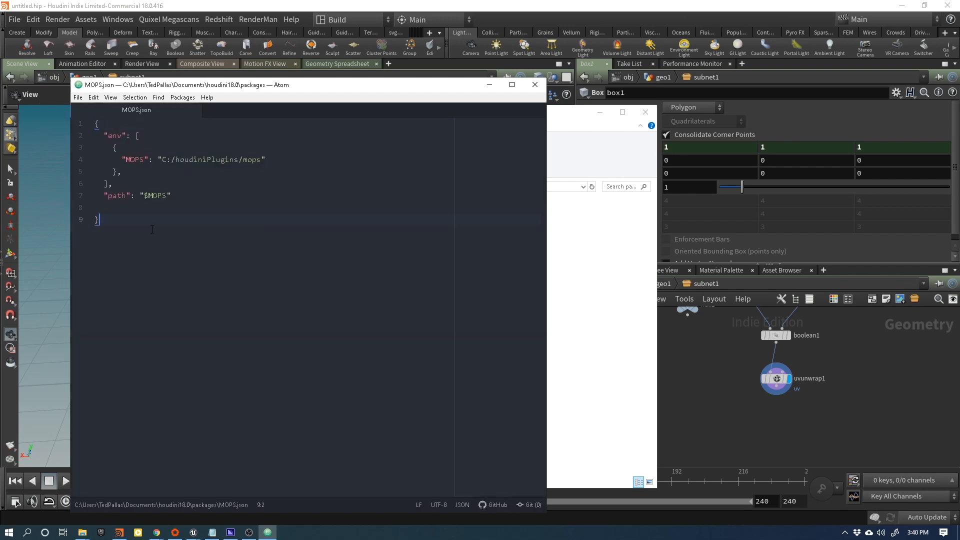
left_click_drag(152, 229, 61, 125)
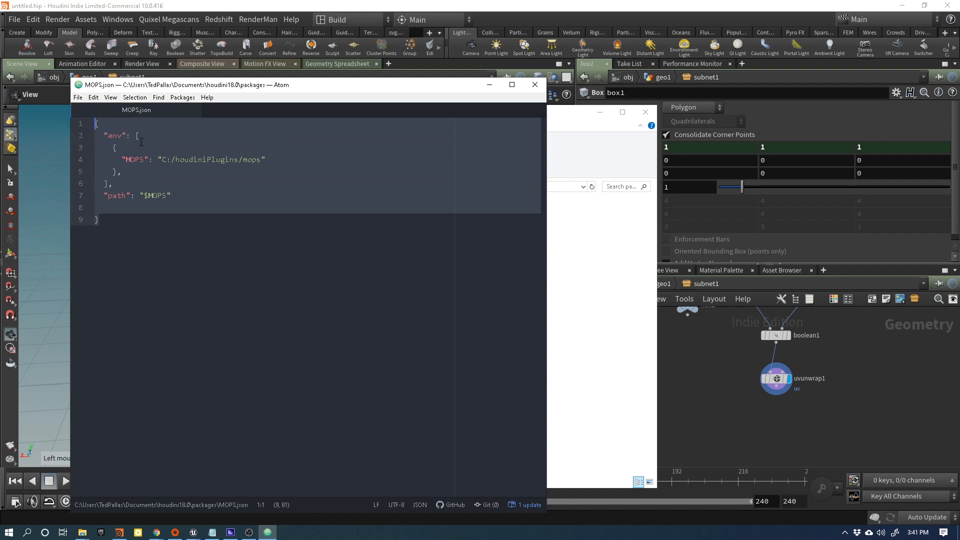
- Return to File Explorer, open the otls folder inside houdini18.0 and look through its digital asset files
left_click(610, 253)
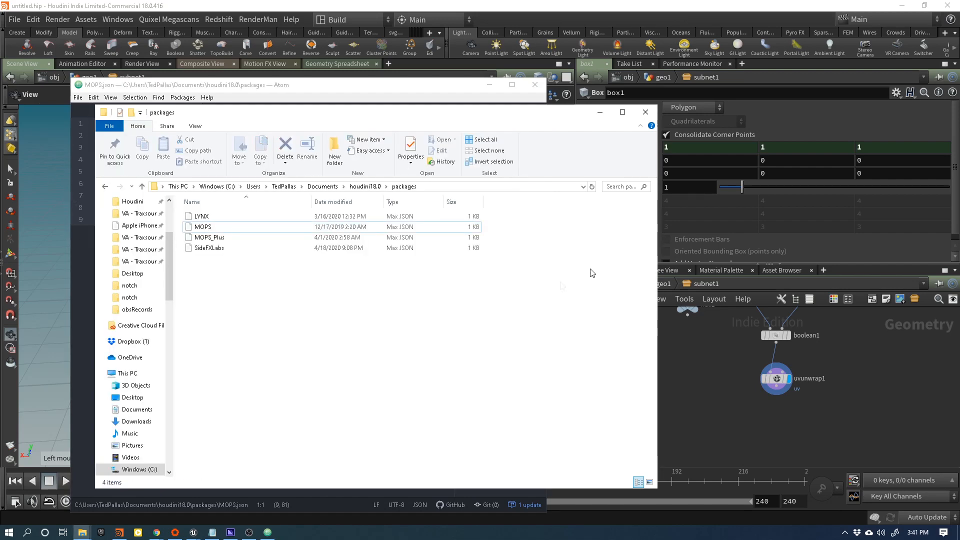
left_click(365, 186)
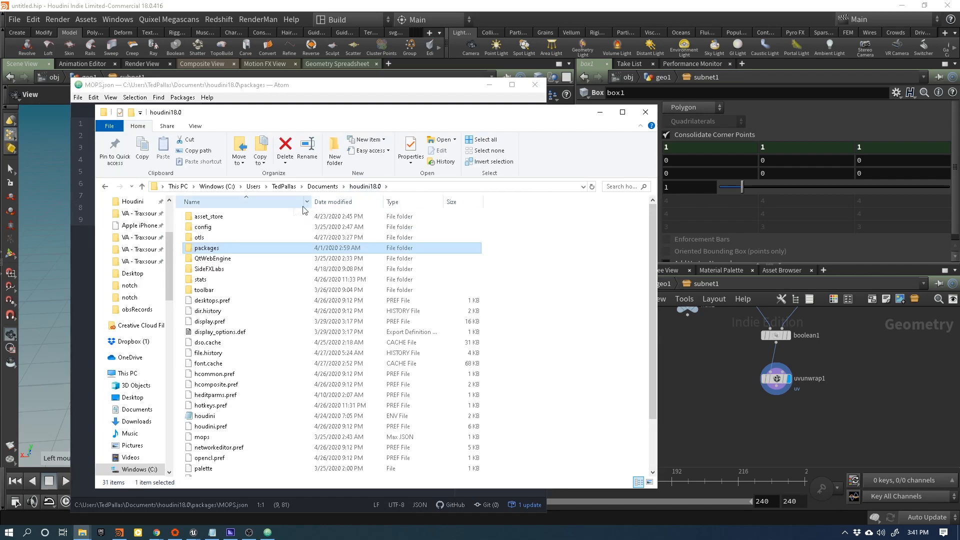
double_click(235, 238)
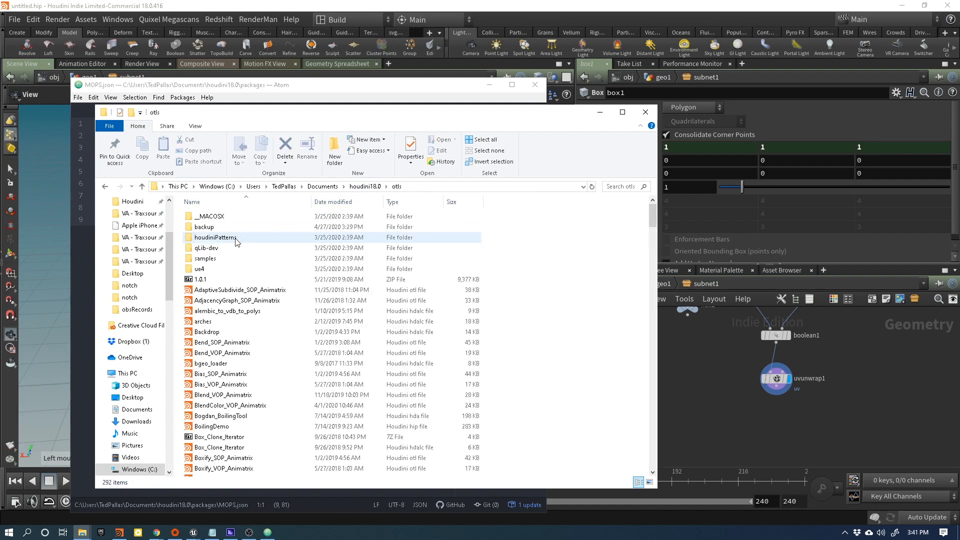
scroll(283, 295, "down", 20)
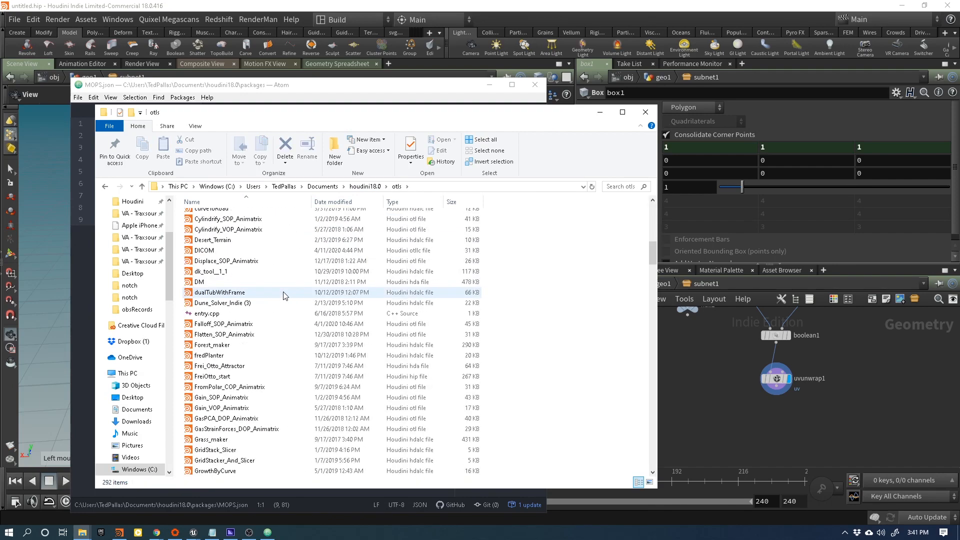
scroll(283, 295, "down", 20)
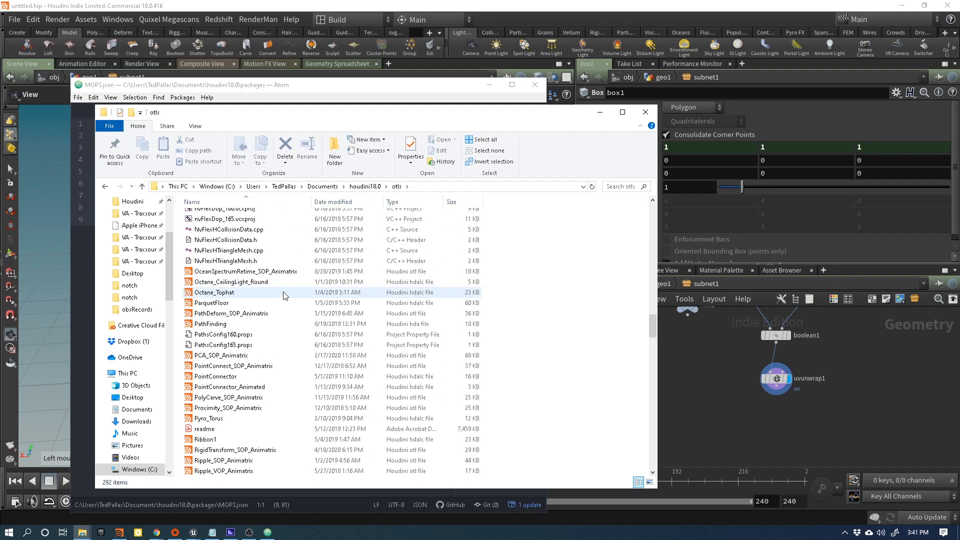
scroll(284, 295, "down", 14)
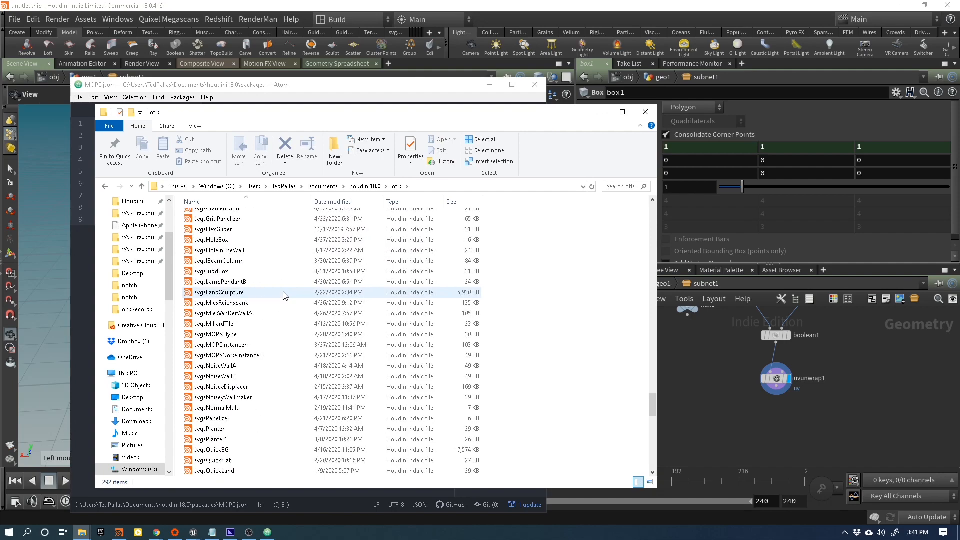
scroll(279, 306, "down", 8)
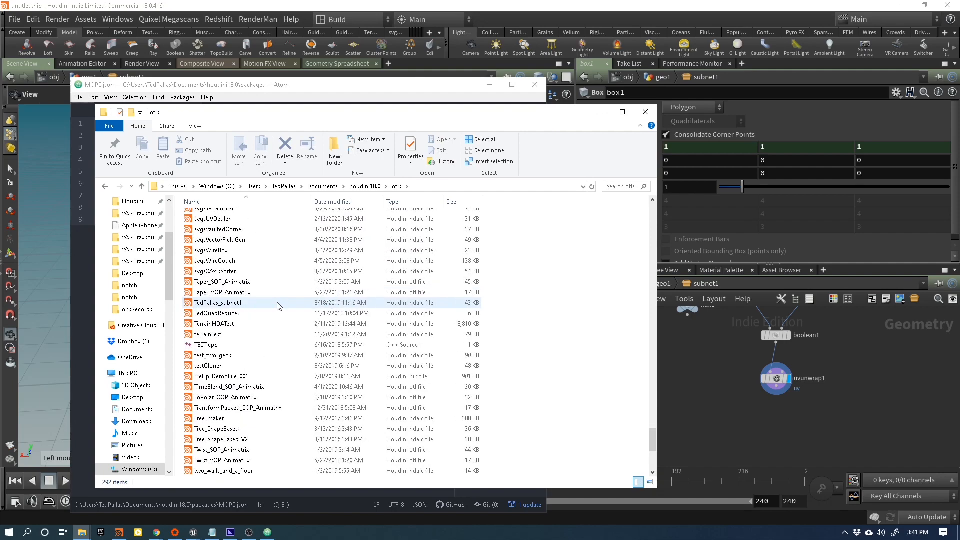
scroll(279, 306, "up", 20)
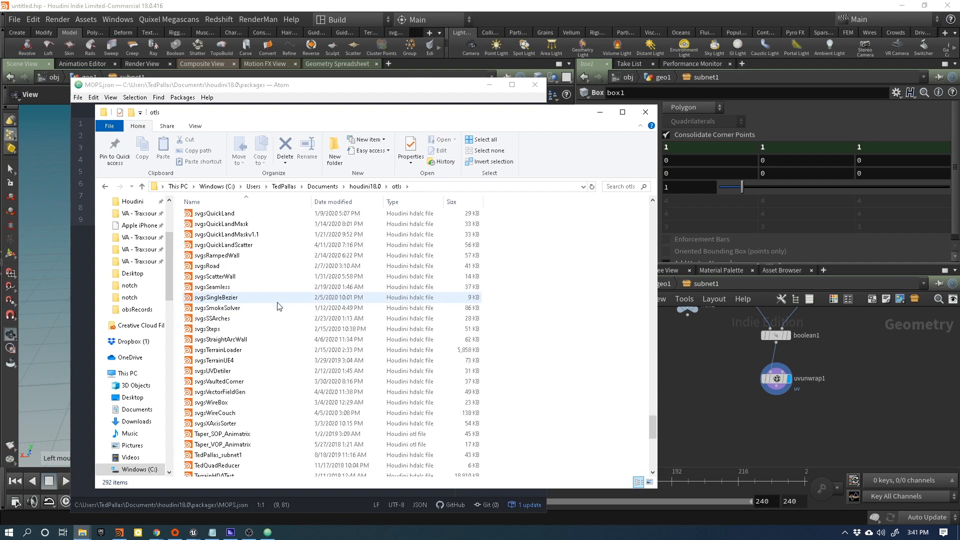
scroll(279, 306, "up", 20)
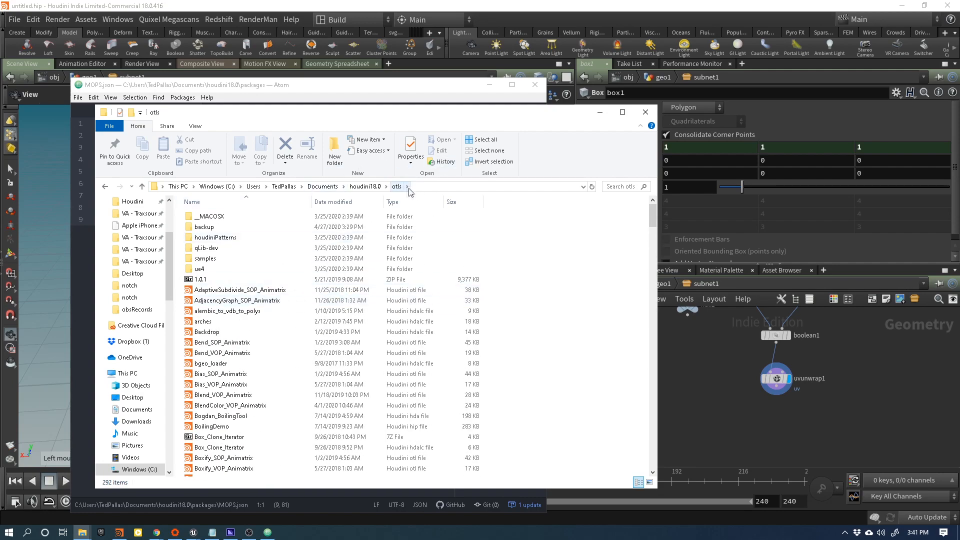
- Examine the MOPS path entry in MOPS.json, close Atom and return to Houdini
left_click(647, 114)
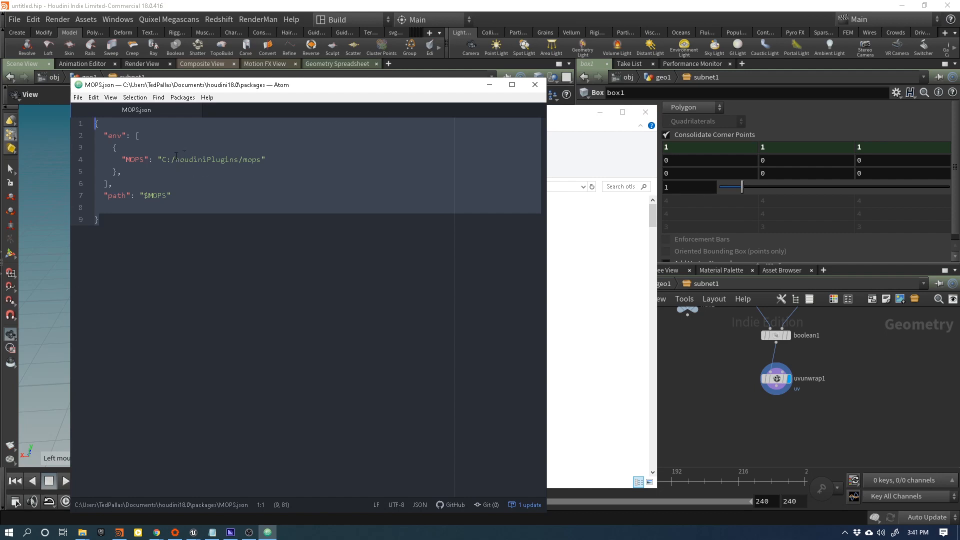
left_click_drag(160, 159, 261, 160)
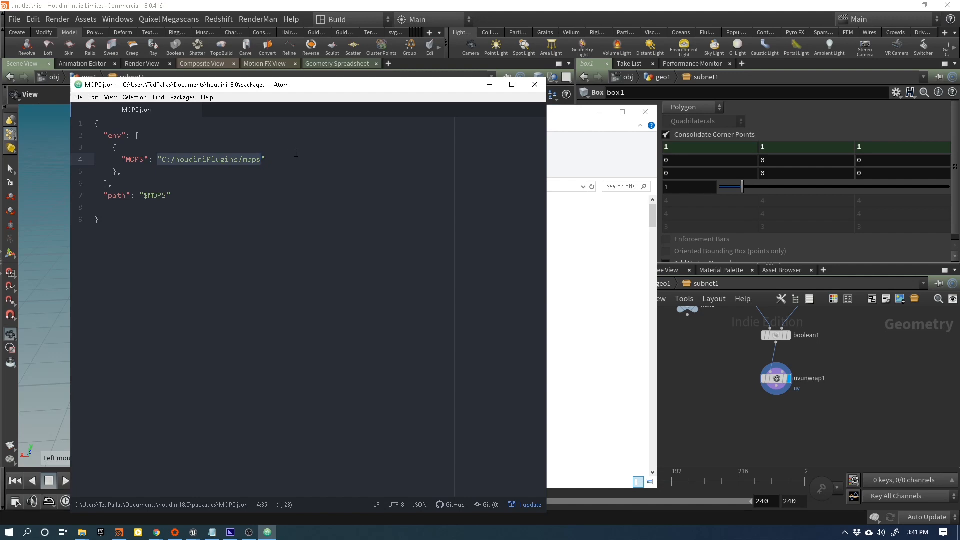
left_click_drag(269, 159, 122, 159)
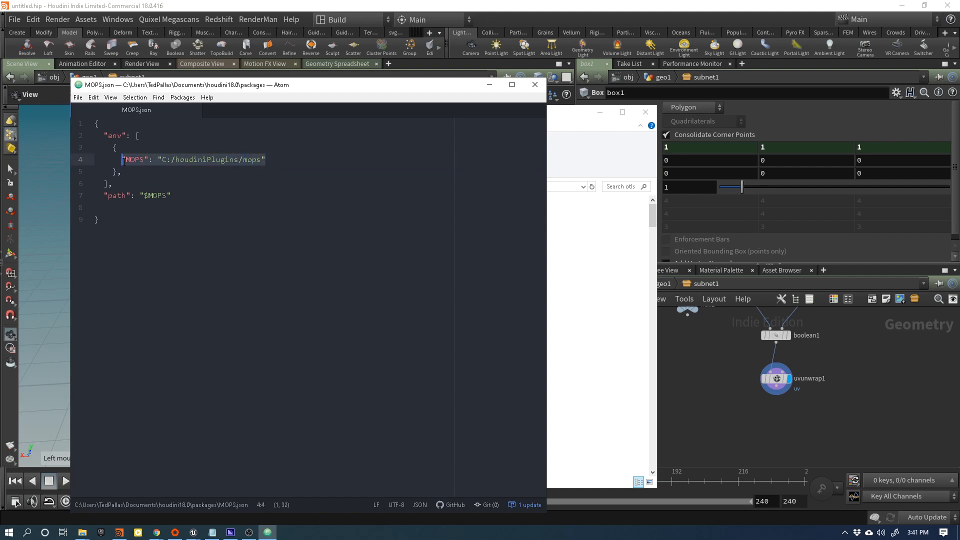
left_click(535, 84)
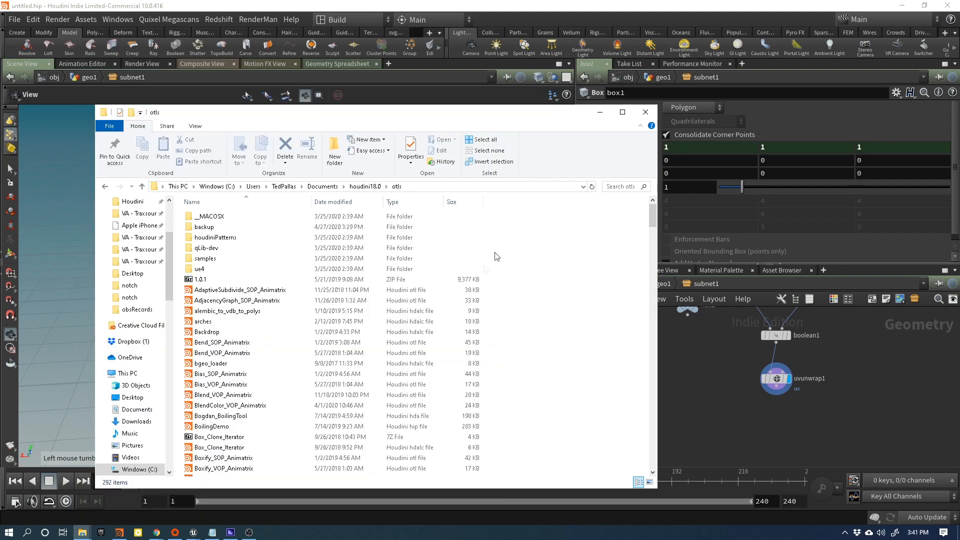
left_click(641, 120)
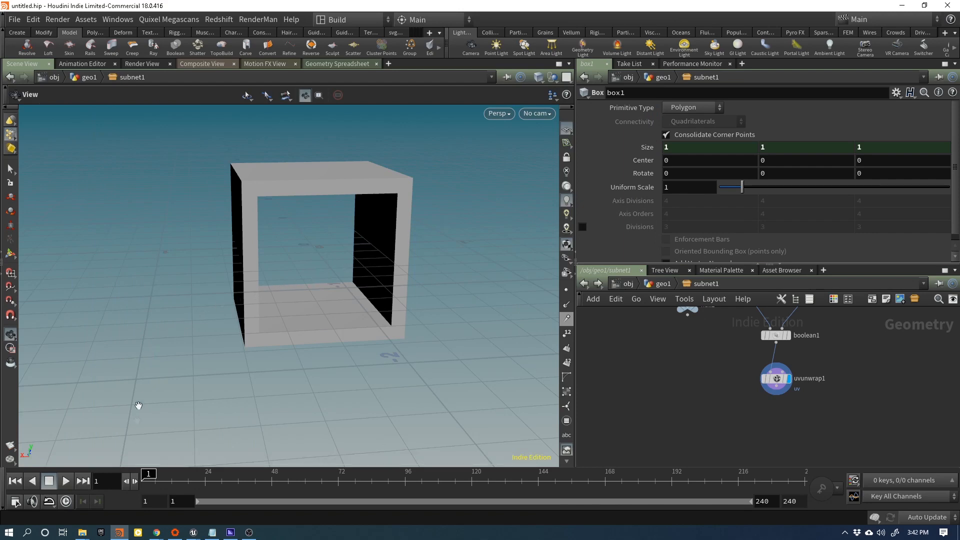
- Review the node network inside subnet1, selecting all its nodes, and go back up to geo1
mouse_move(118, 532)
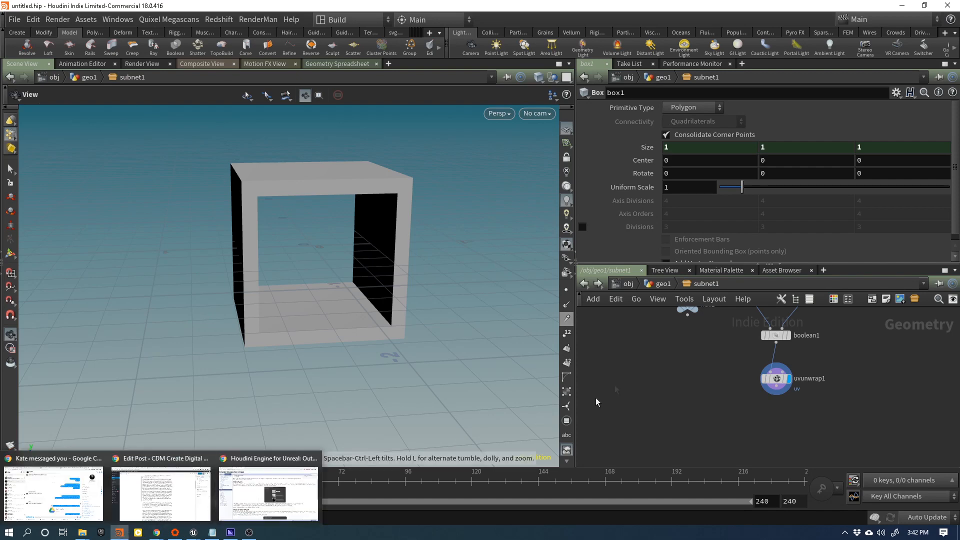
left_click(668, 284)
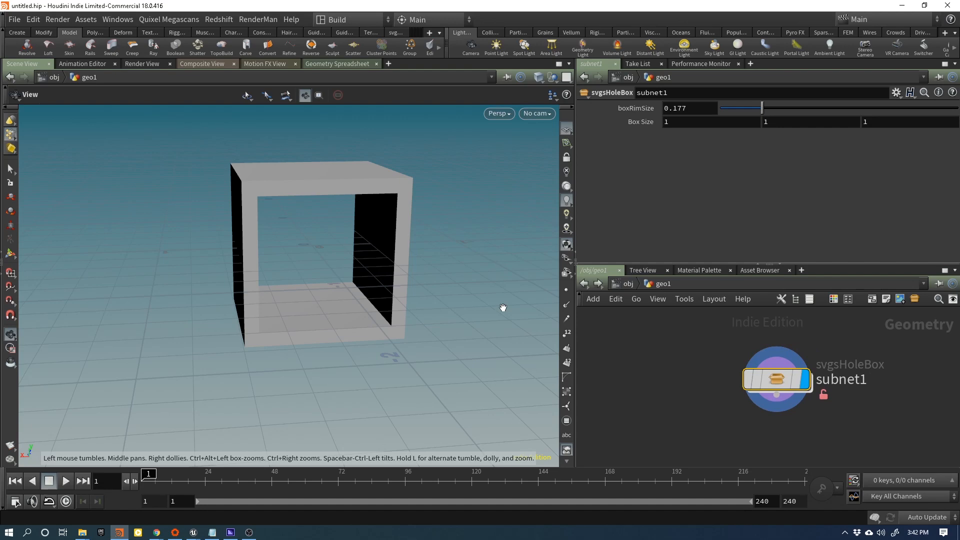
double_click(774, 383)
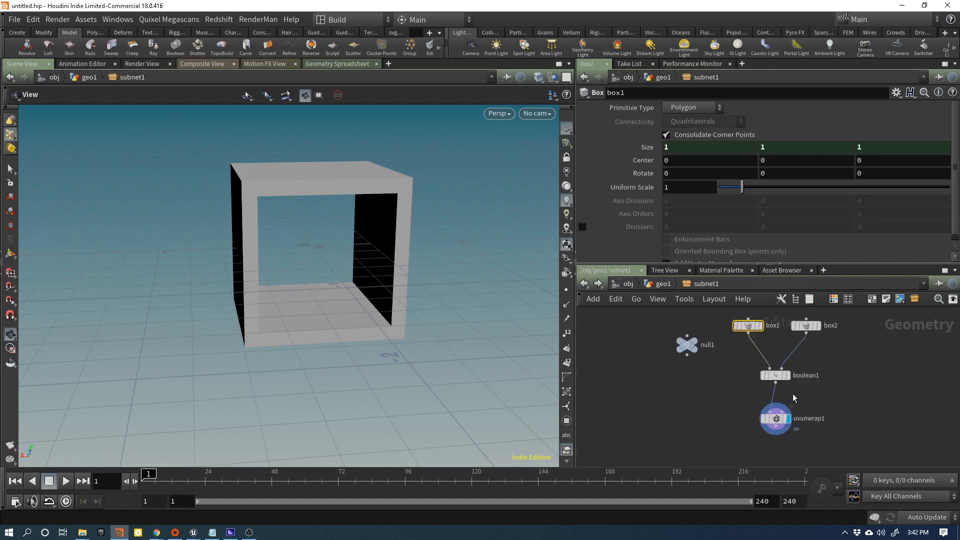
left_click_drag(660, 308, 885, 456)
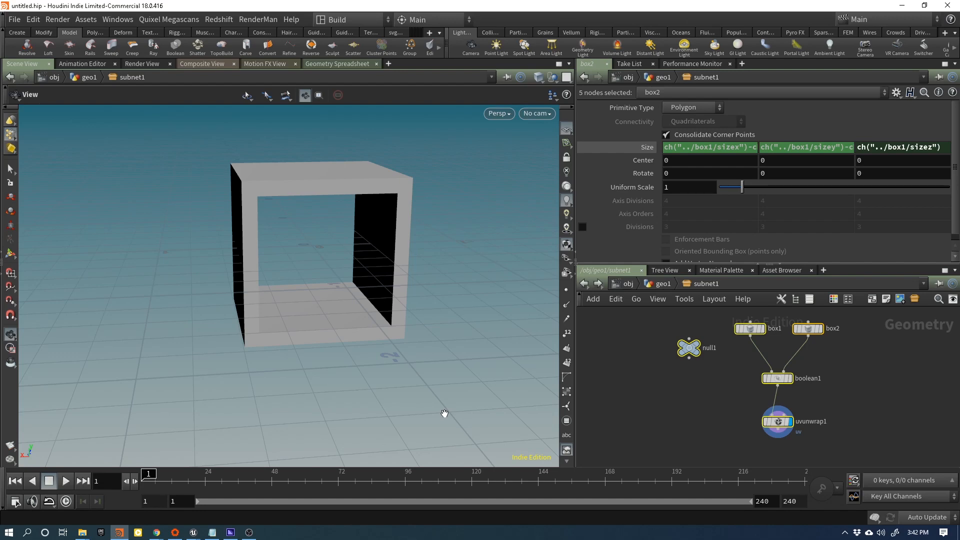
left_click(670, 284)
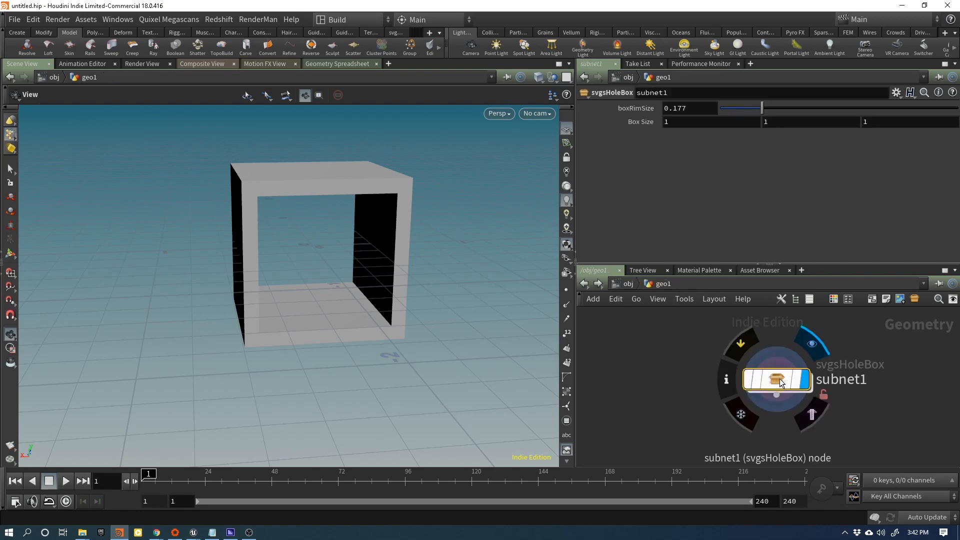
- Shift the subnet1 node leftward in the geo1 network and inspect the hollow box up close from different angles
left_click_drag(775, 380, 734, 368)
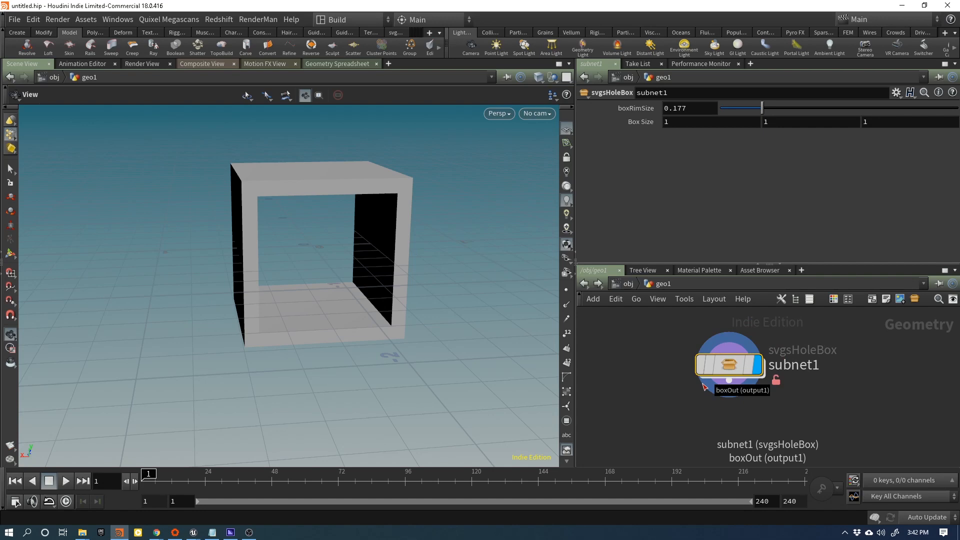
mouse_move(739, 370)
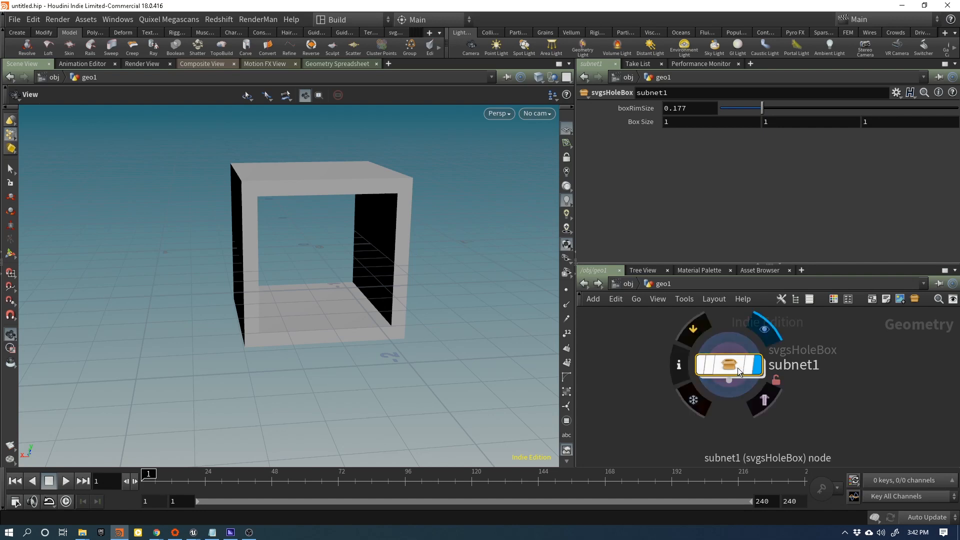
left_click_drag(739, 370, 721, 368)
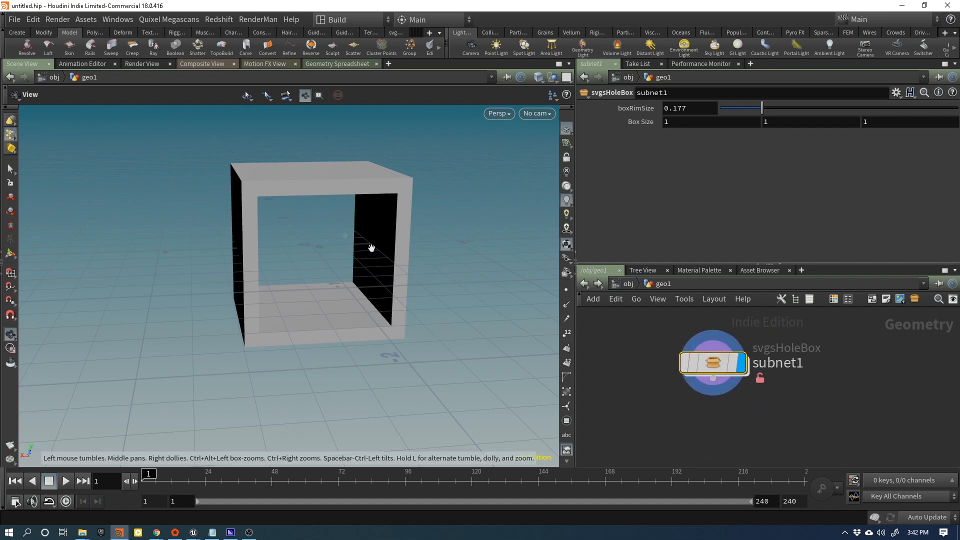
left_click_drag(323, 230, 279, 231)
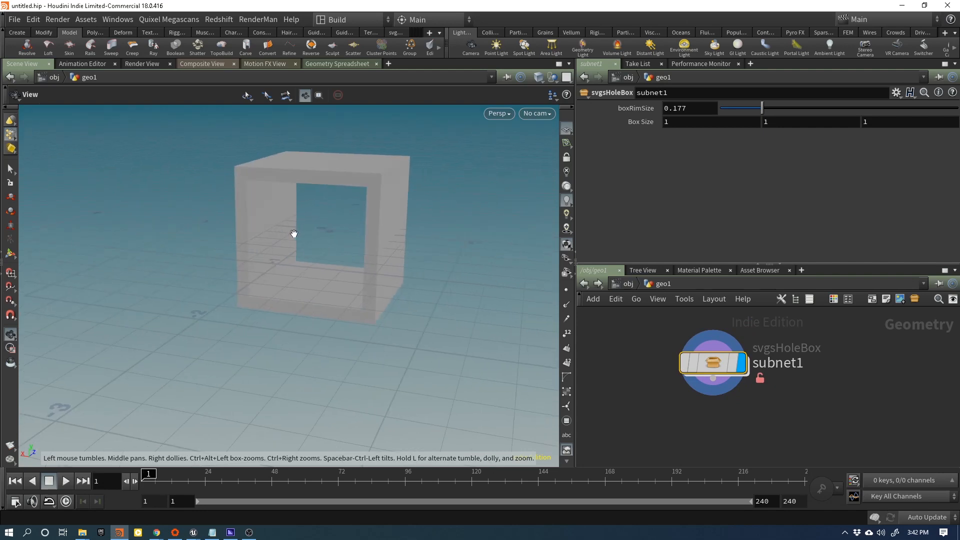
right_click_drag(294, 233, 412, 204)
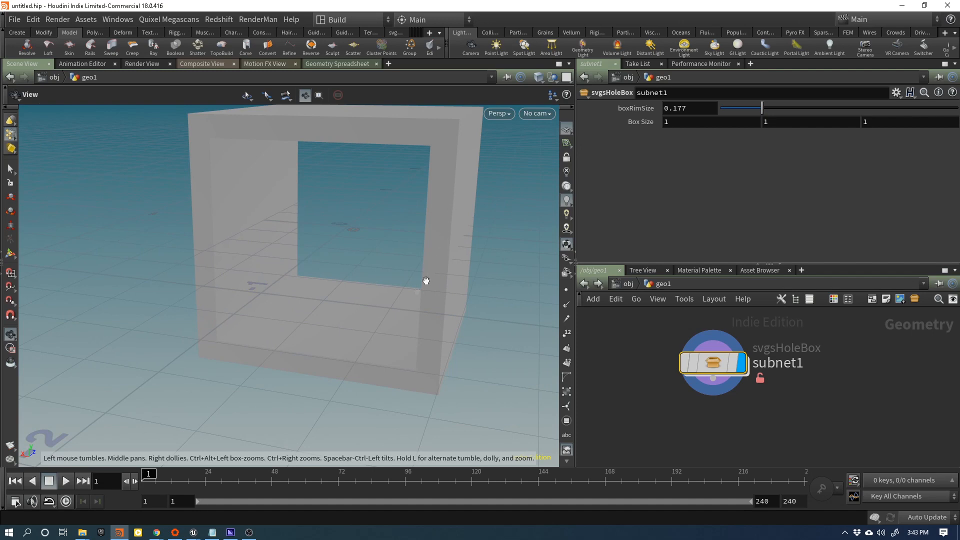
left_click_drag(325, 309, 358, 306)
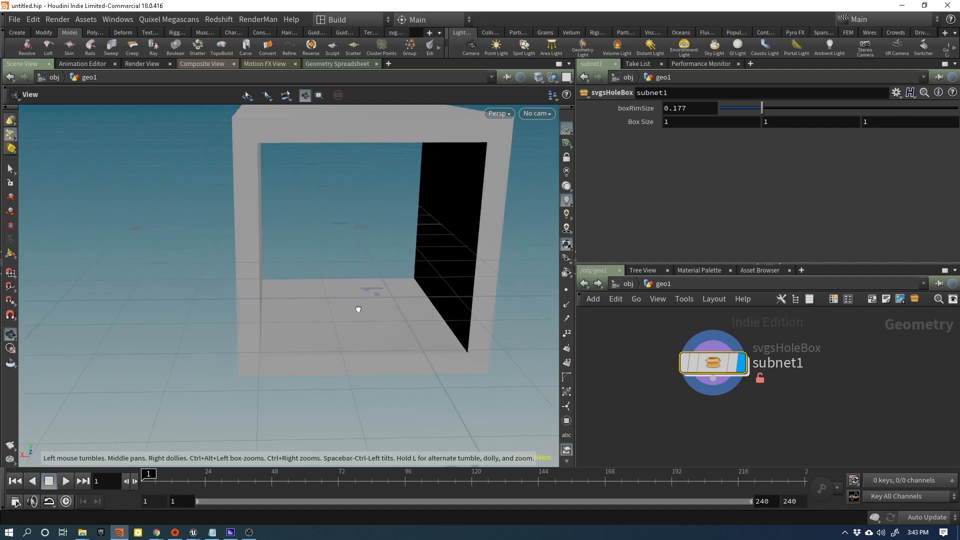
- Switch to Unreal Editor and review svgsHoleBox2's Houdini asset, cooking, baking and generated static mesh settings
mouse_move(193, 533)
left_click(247, 492)
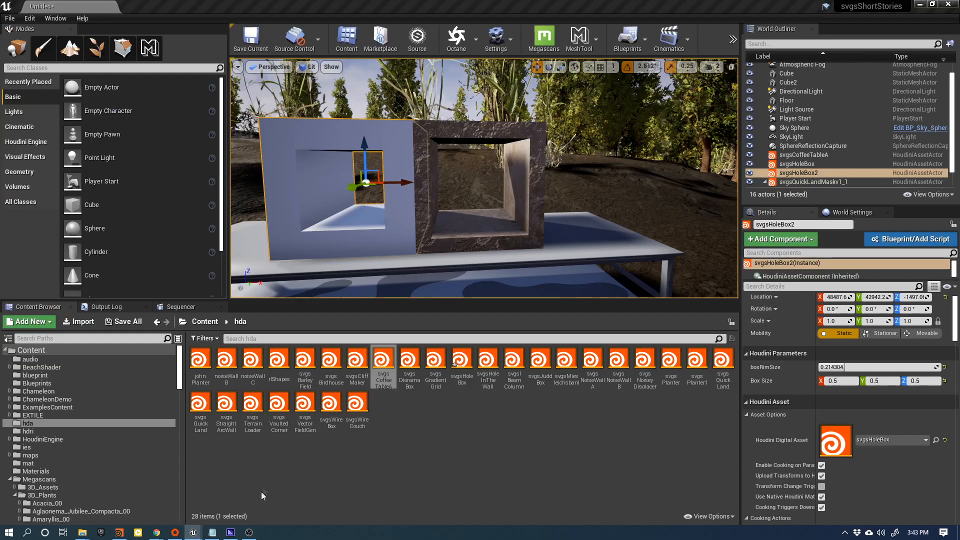
scroll(801, 406, "down", 8)
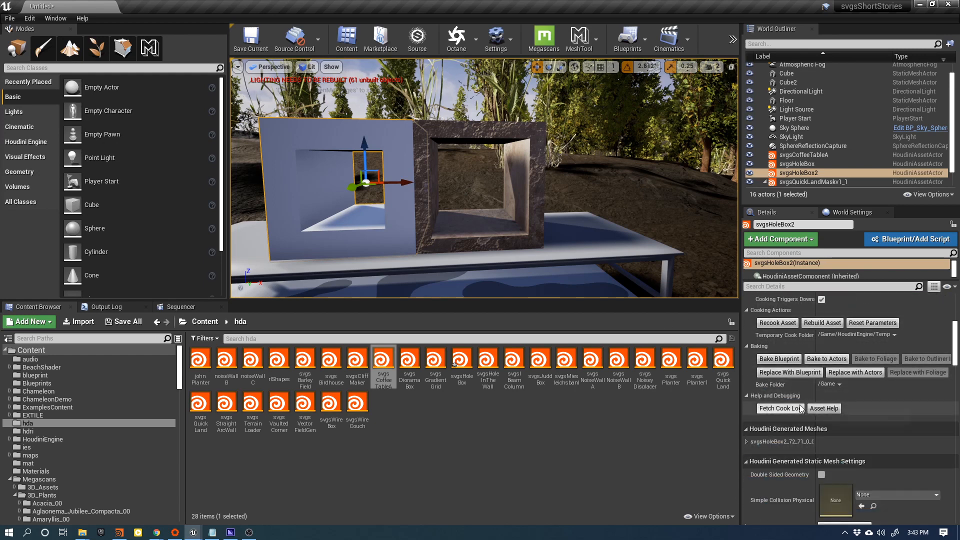
scroll(800, 405, "up", 8)
scroll(799, 403, "down", 15)
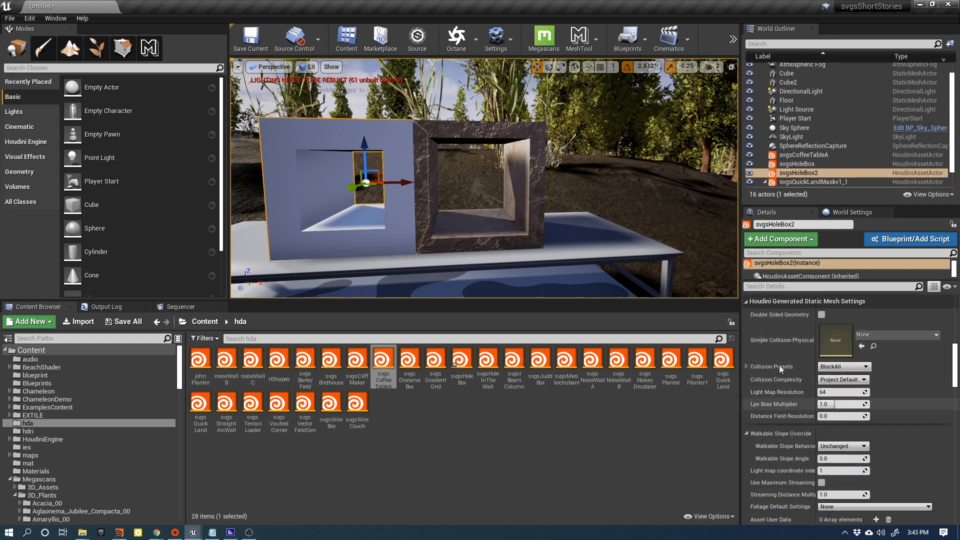
- Select the landscape, then its parent svgsQuickLandMaskv1_1 actor, and examine the actor's layer names and Houdini landscape input
left_click(684, 196)
scroll(788, 344, "up", 10)
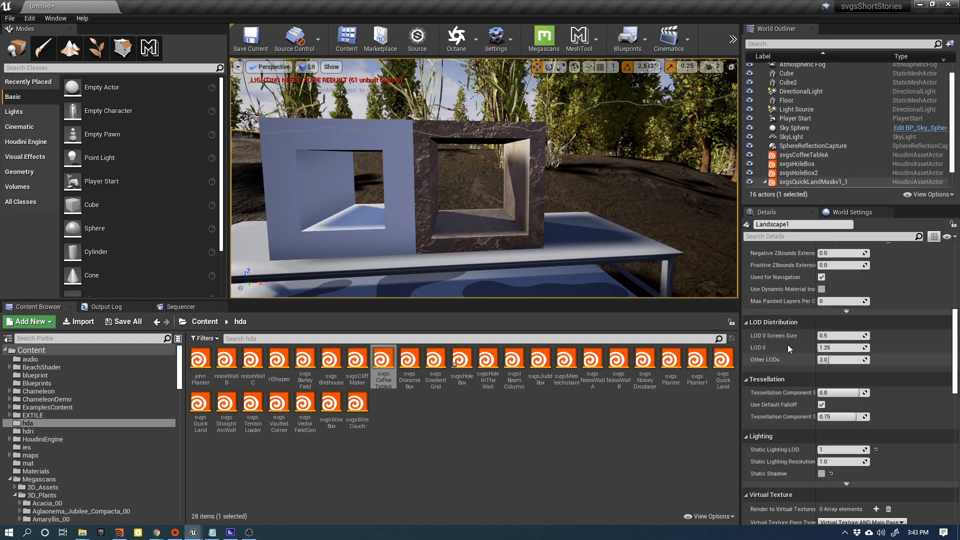
left_click(788, 181)
scroll(787, 372, "down", 15)
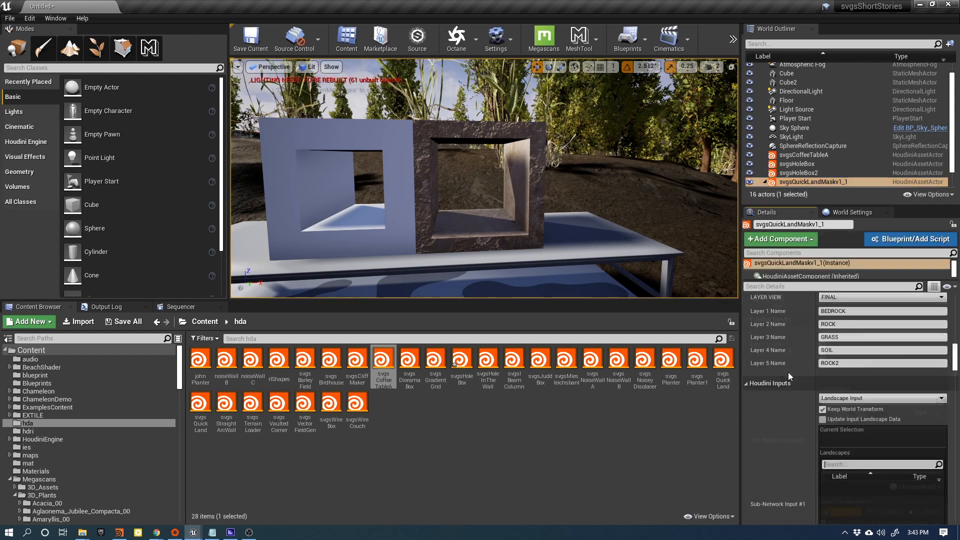
scroll(788, 372, "up", 5)
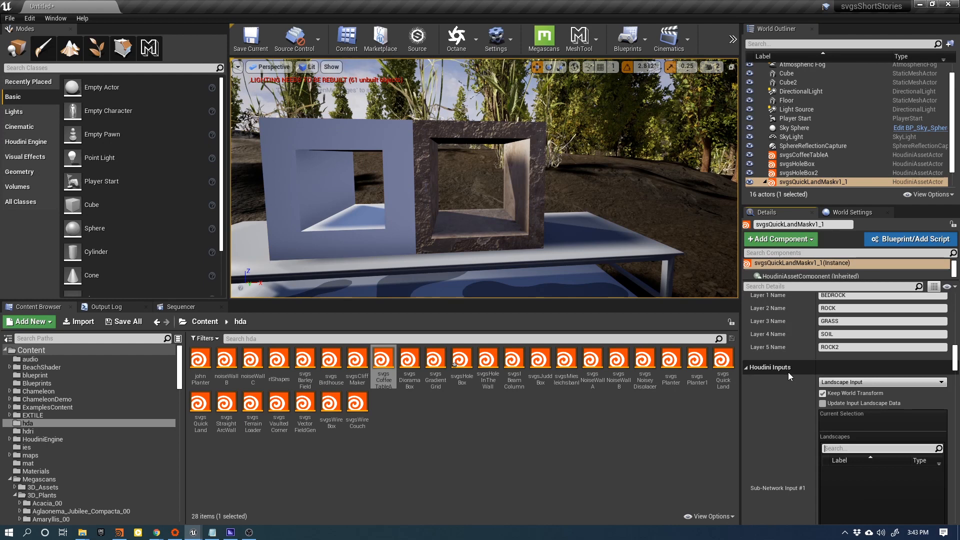
scroll(787, 372, "down", 1)
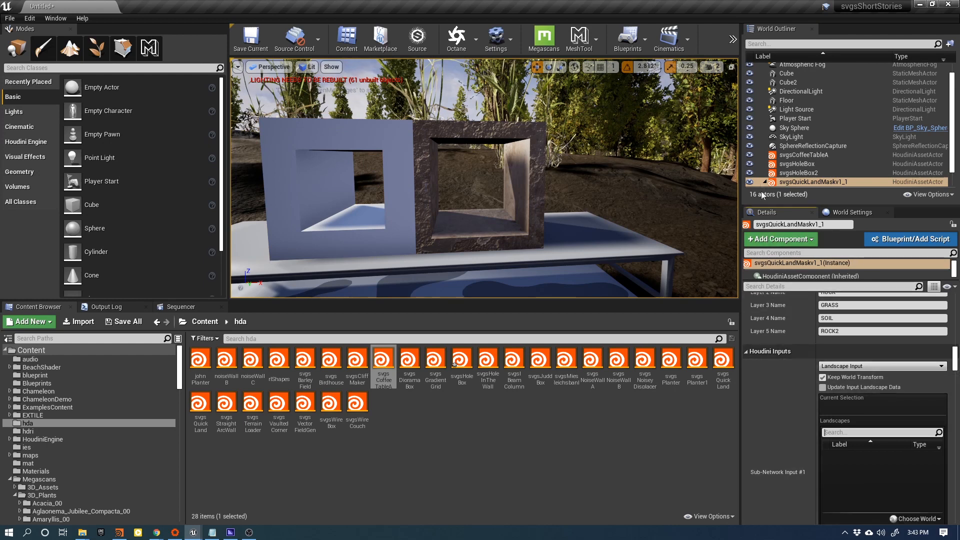
scroll(817, 148, "down", 1)
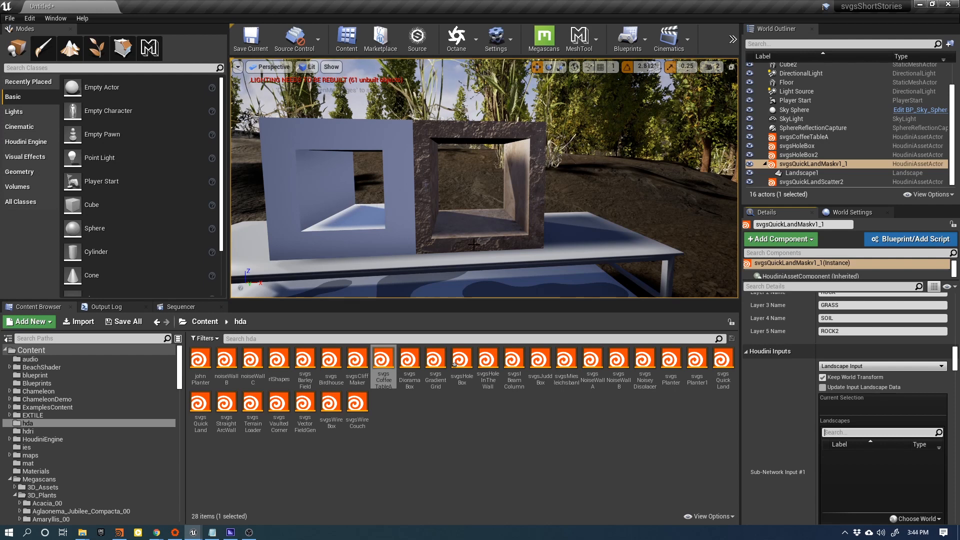
- Look back through svgsQuickLandMaskv1_1's Houdini parameters, from the layer settings to the curvature and slope ramps
scroll(782, 349, "up", 3)
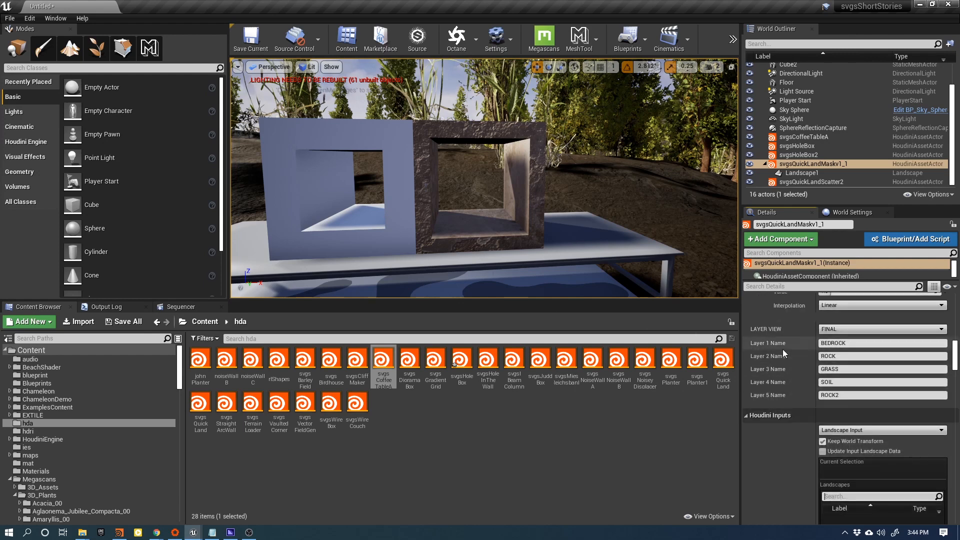
scroll(783, 353, "up", 3)
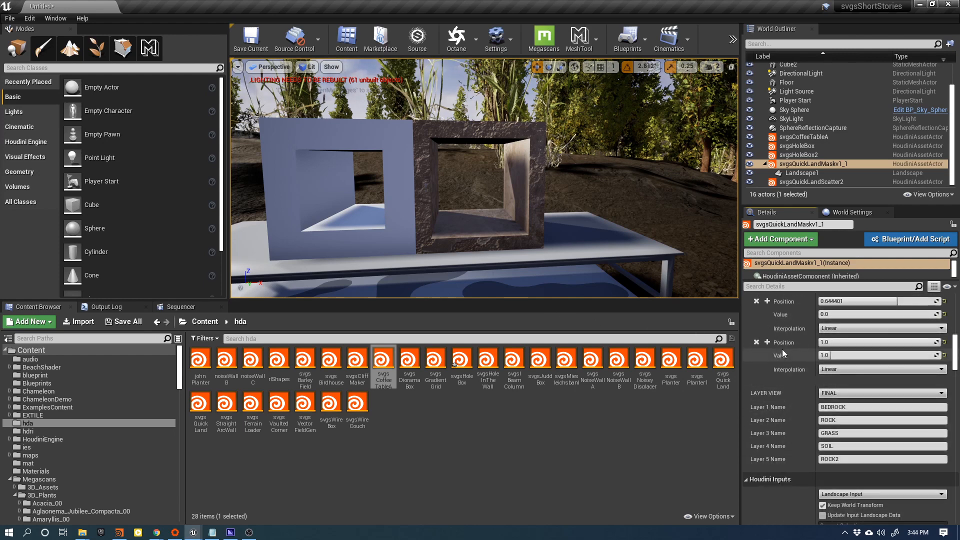
scroll(781, 349, "up", 3)
scroll(784, 354, "up", 1)
scroll(784, 355, "up", 10)
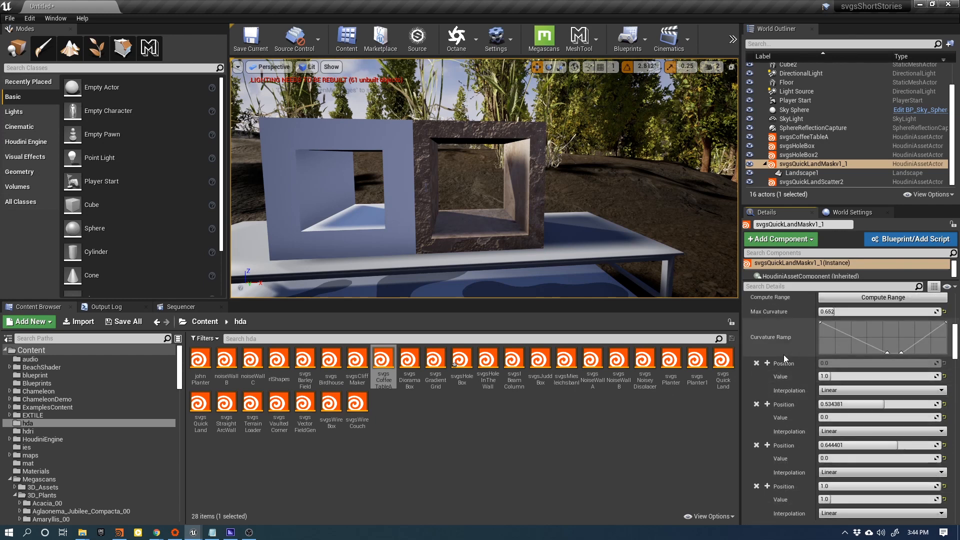
scroll(783, 357, "up", 5)
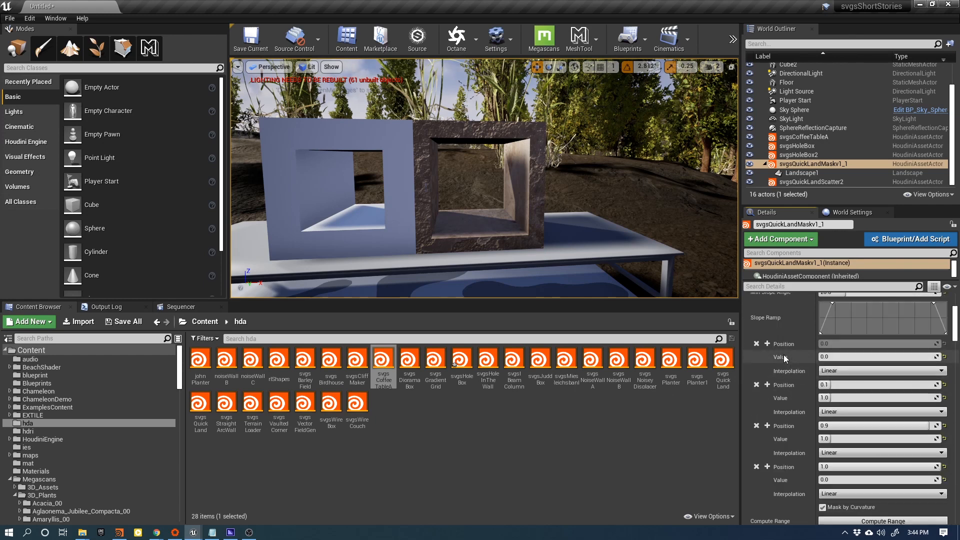